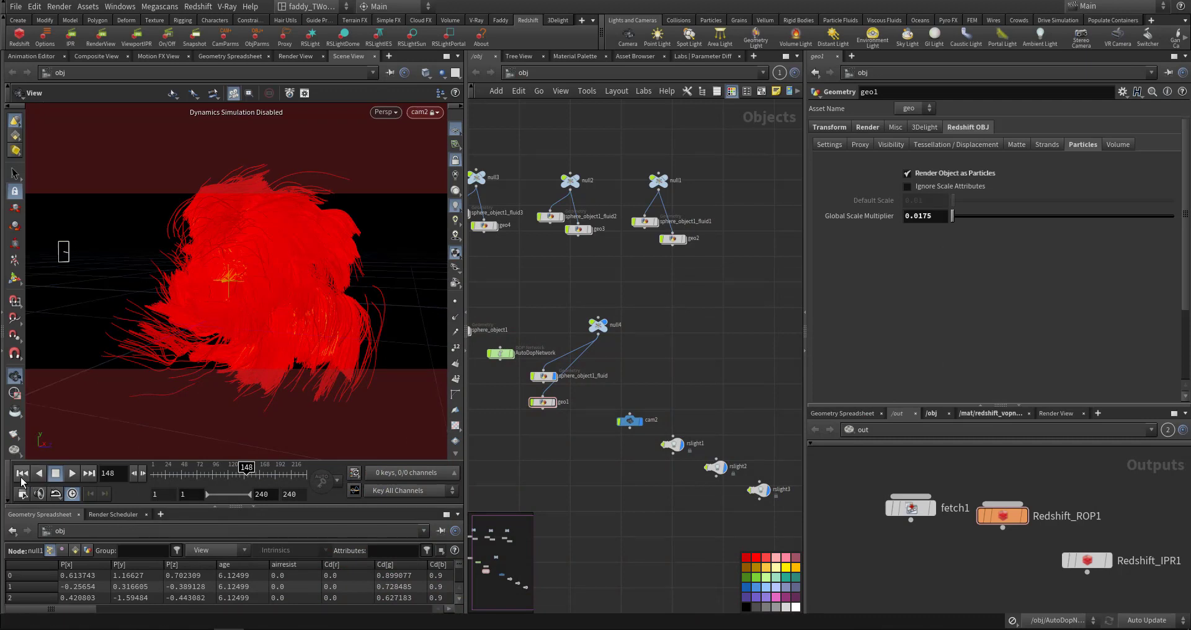
Step: Rewind to frame 1, select rslight1, rslight2 and rslight3, and view their placement outside the cam2 view
click(22, 474)
middle_drag(600, 440, 628, 426)
drag(609, 467, 729, 395)
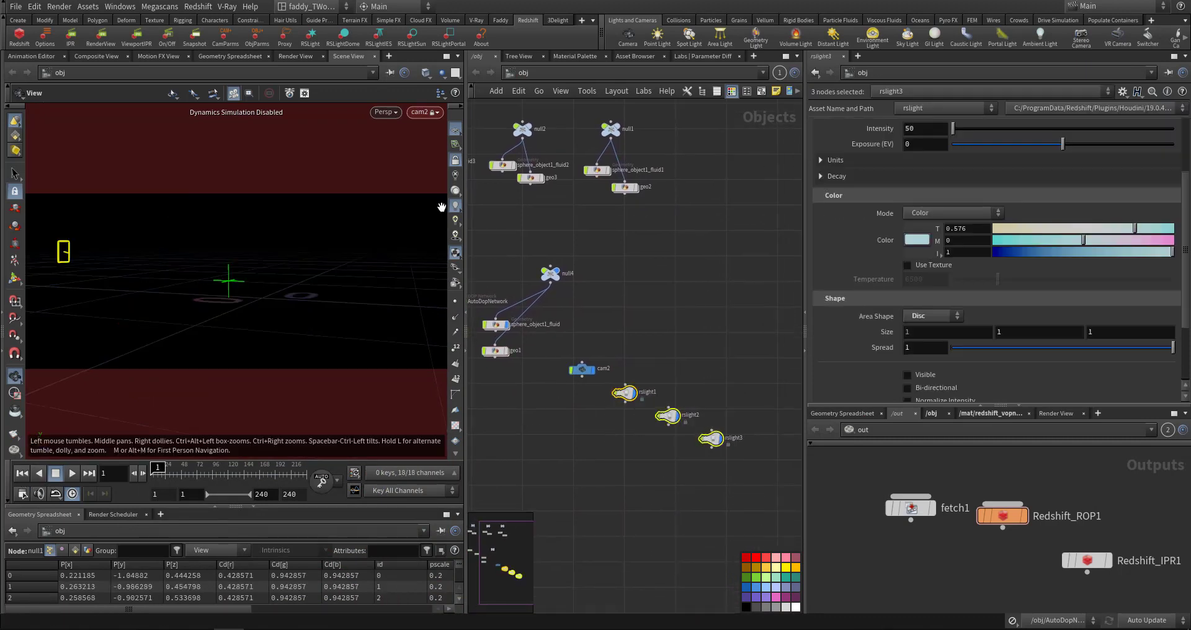
click(456, 160)
drag(328, 272, 242, 226)
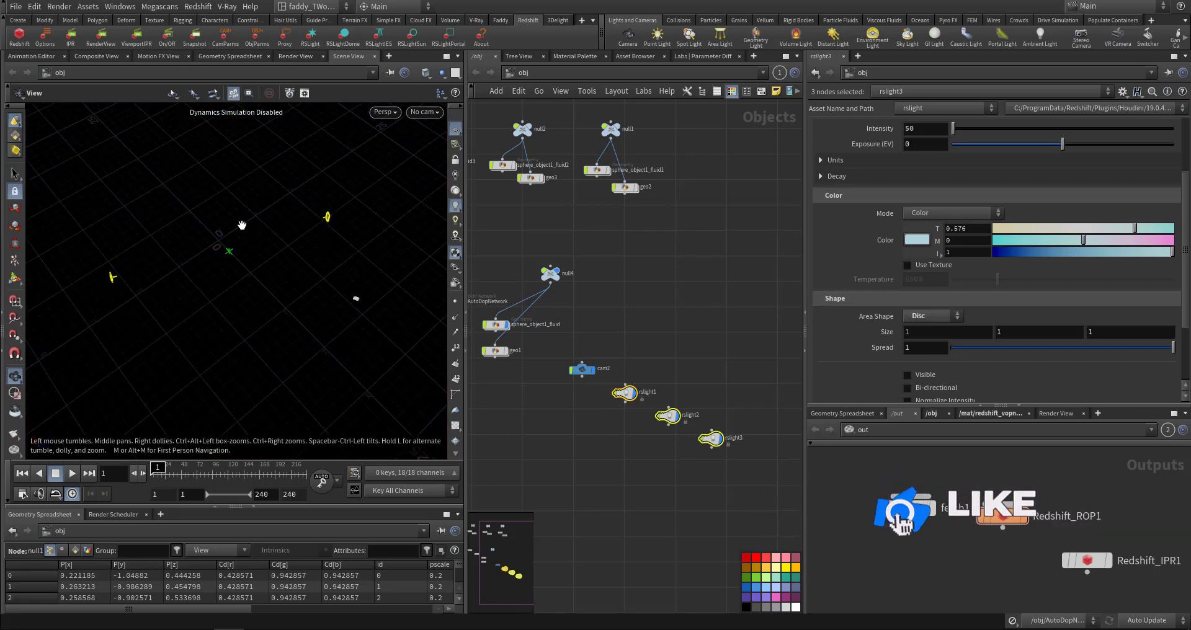
Step: Open the sphere_object1 network and examine its polygon sphere up close in the 3D view
middle_drag(482, 383, 688, 444)
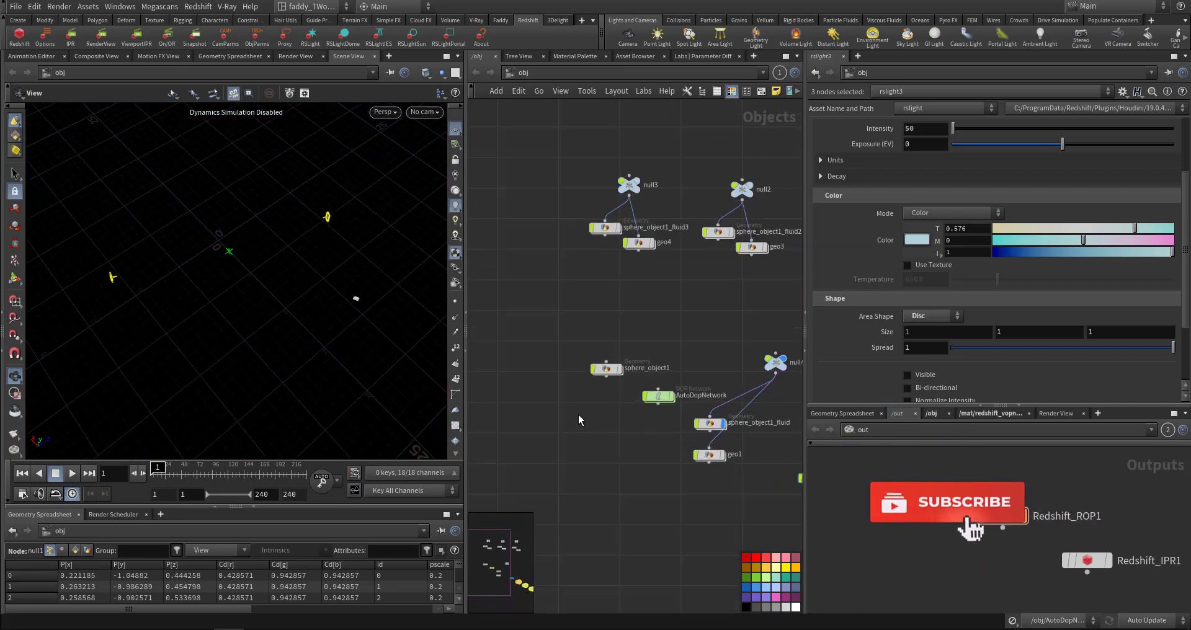
double_click(615, 340)
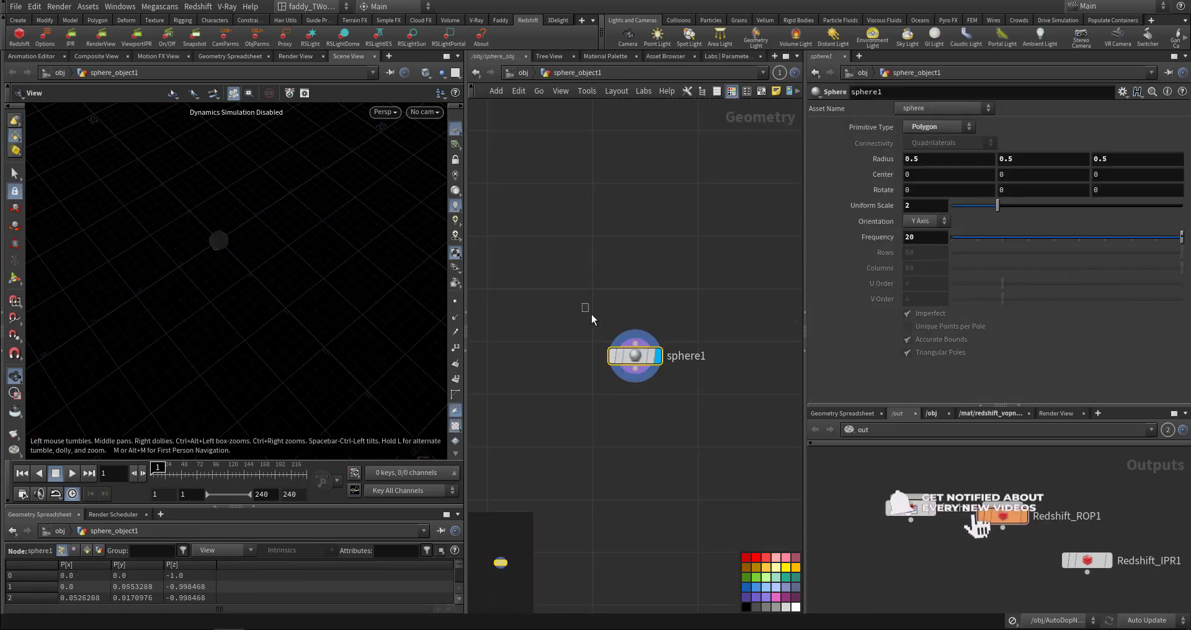
right_drag(191, 240, 346, 260)
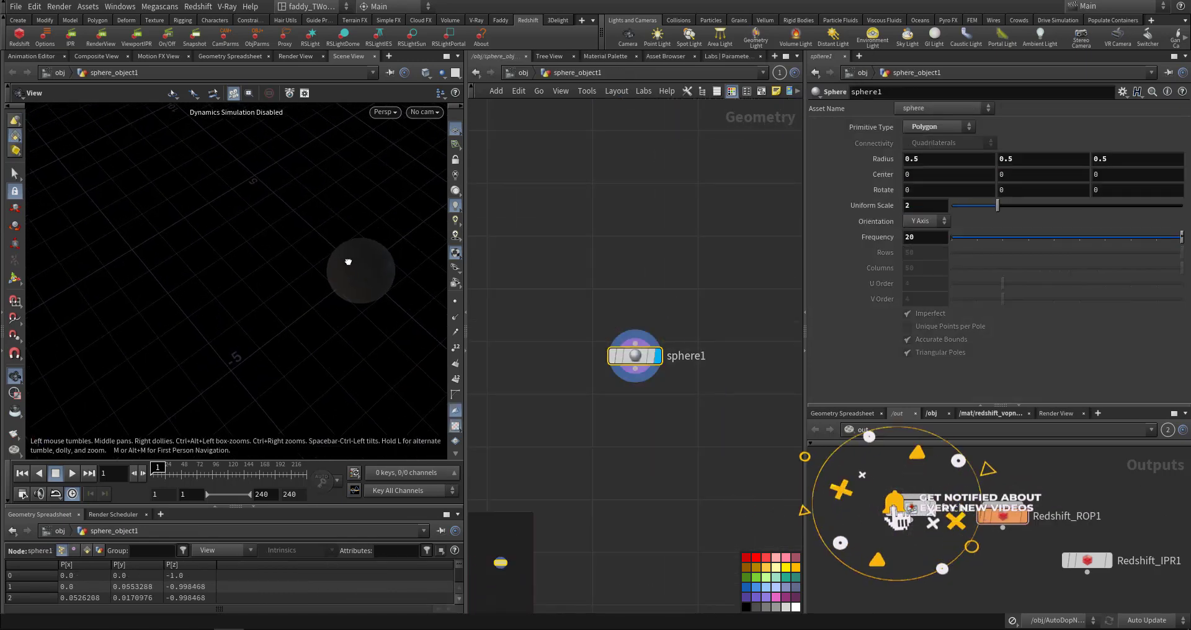
drag(346, 261, 370, 277)
middle_drag(370, 276, 258, 266)
right_drag(259, 266, 242, 287)
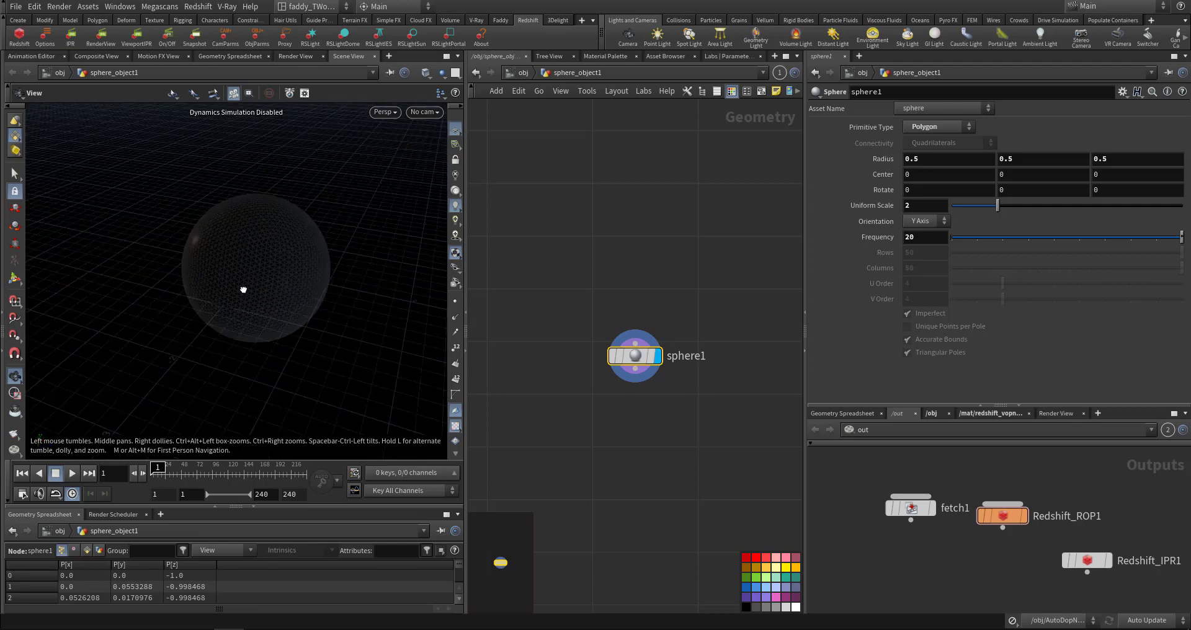
drag(242, 288, 348, 272)
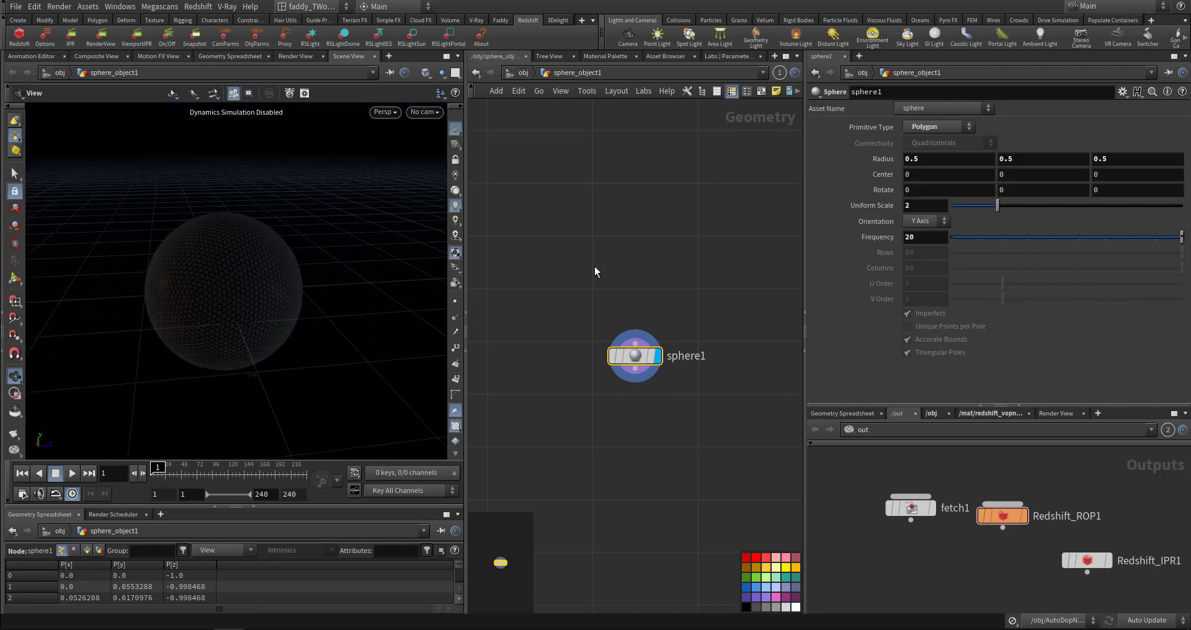
Step: Return to the object level, select AutoDopNetwork and bring up the Lava from Object tool among the viscous fluid tools
click(509, 74)
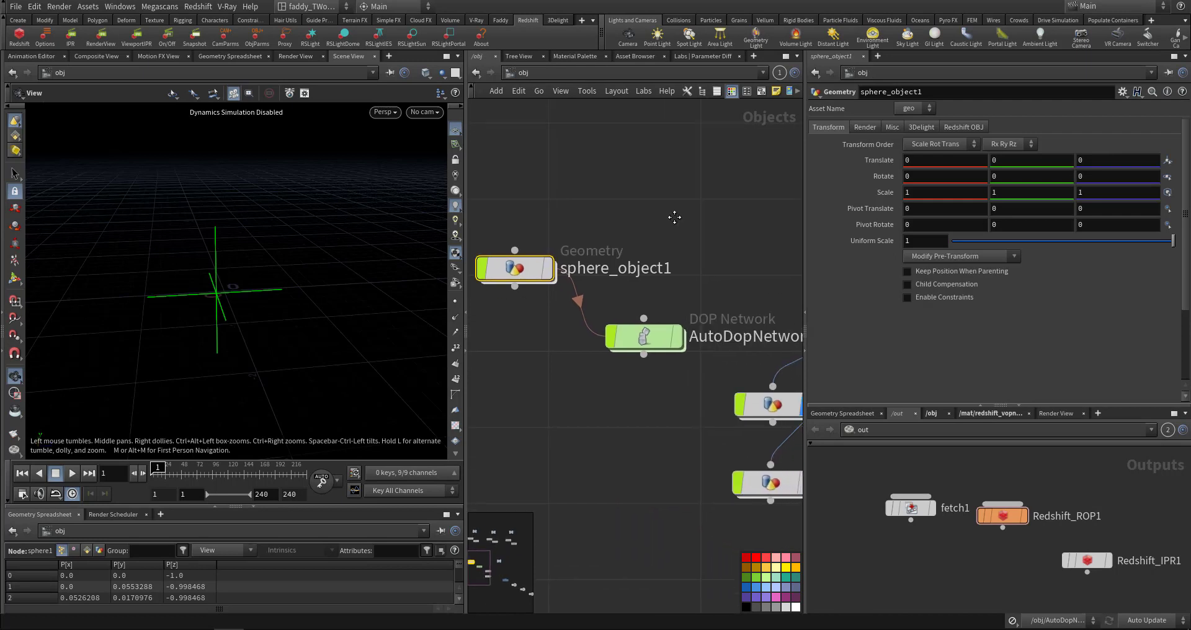
middle_drag(674, 217, 590, 188)
click(556, 307)
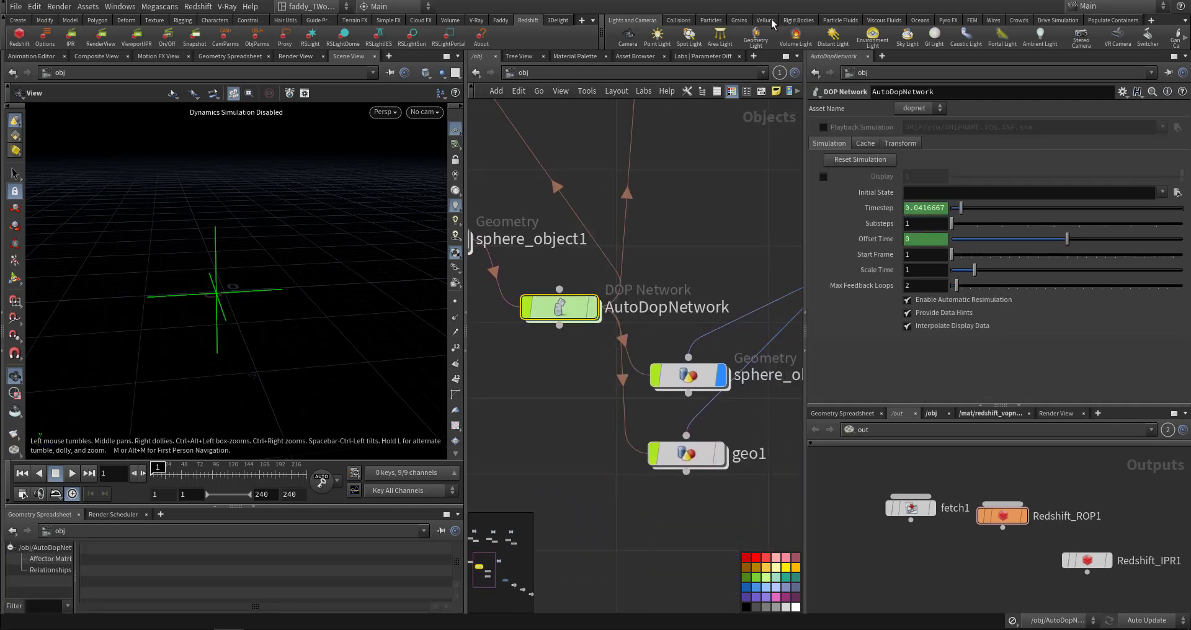
click(711, 20)
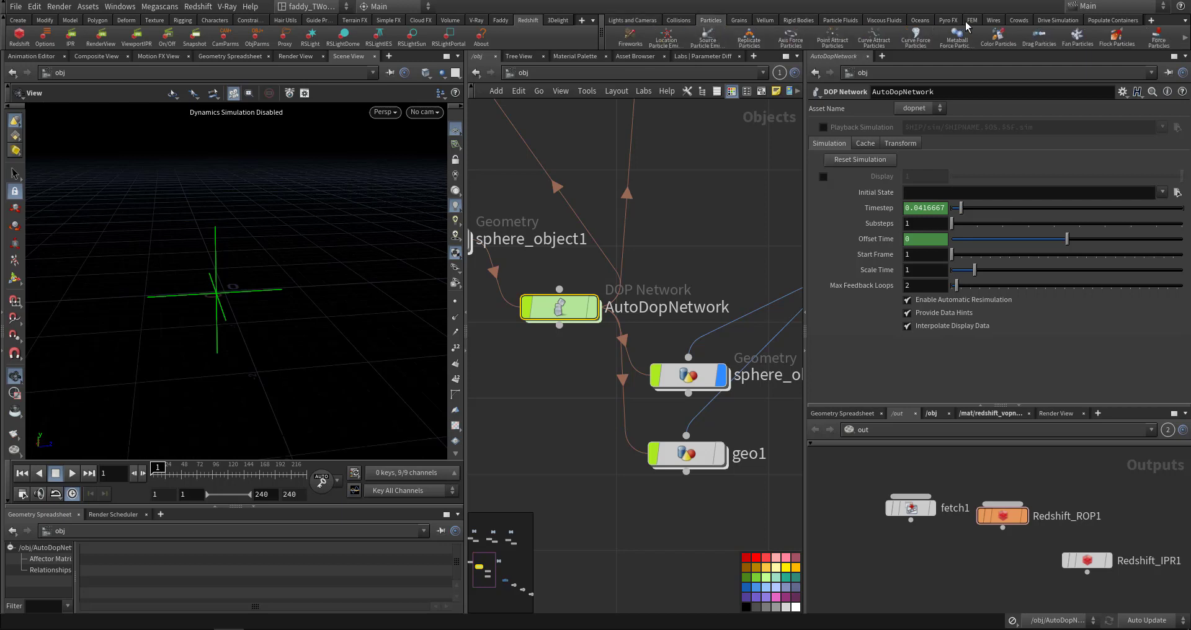
click(884, 21)
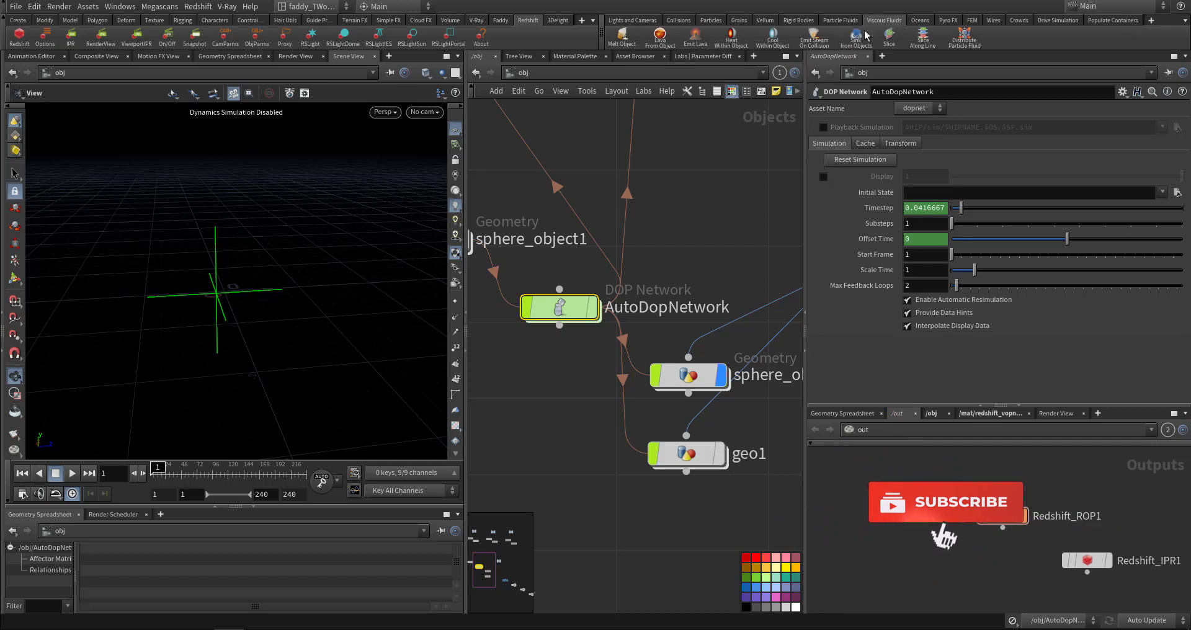
click(660, 35)
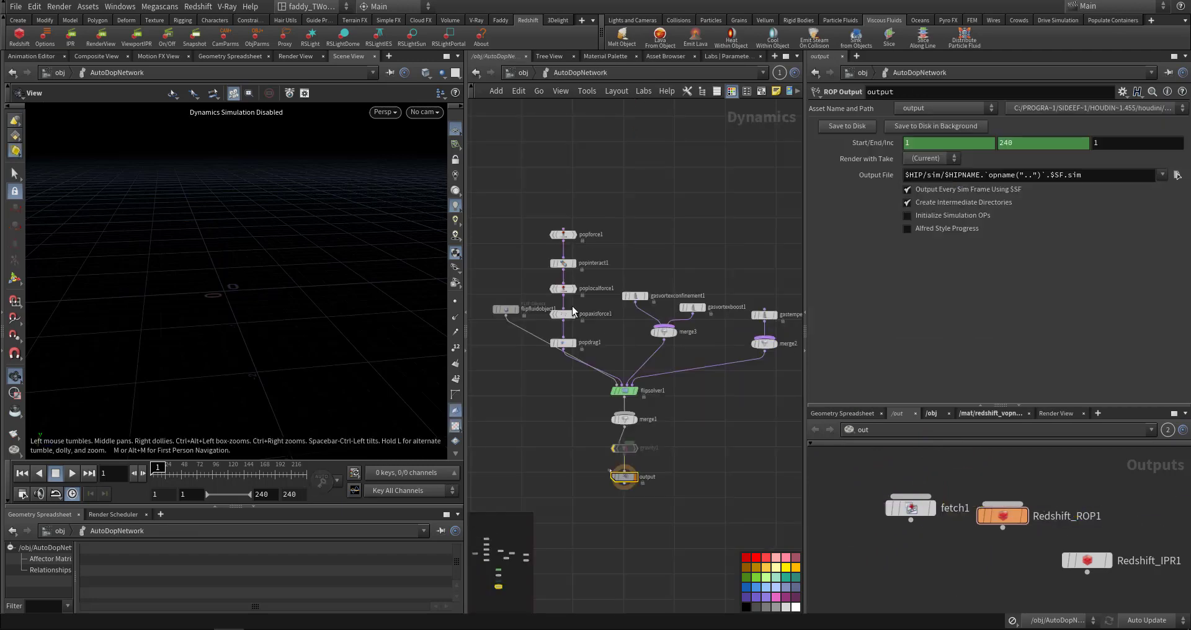
Step: Select flipfluidobject1 inside AutoDopNetwork and examine the playing particle simulation from several angles
scroll(680, 225, up, 5)
middle_drag(680, 225, 741, 157)
middle_drag(706, 333, 760, 351)
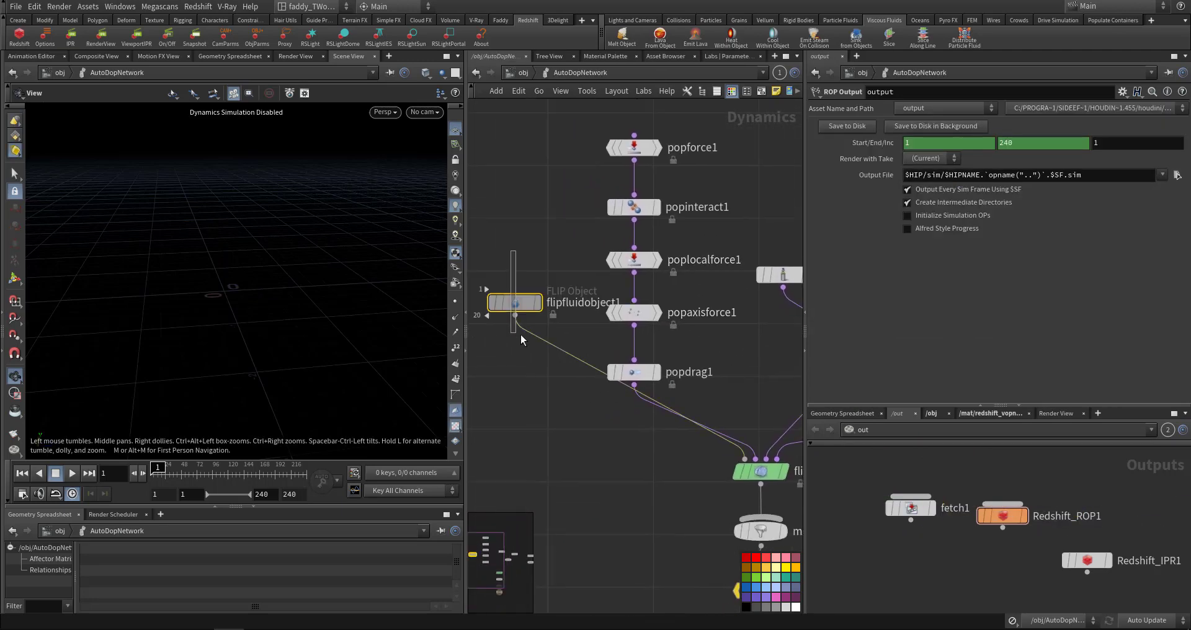
drag(521, 336, 526, 340)
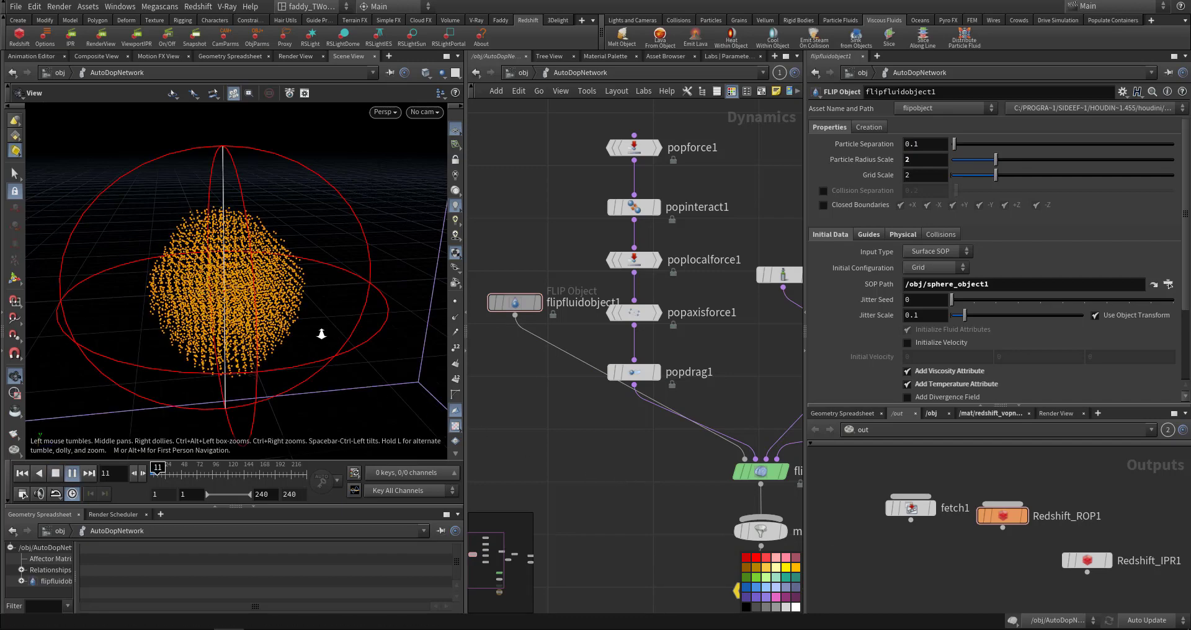
right_drag(321, 334, 229, 359)
drag(311, 348, 187, 339)
right_drag(186, 338, 84, 327)
drag(248, 304, 275, 309)
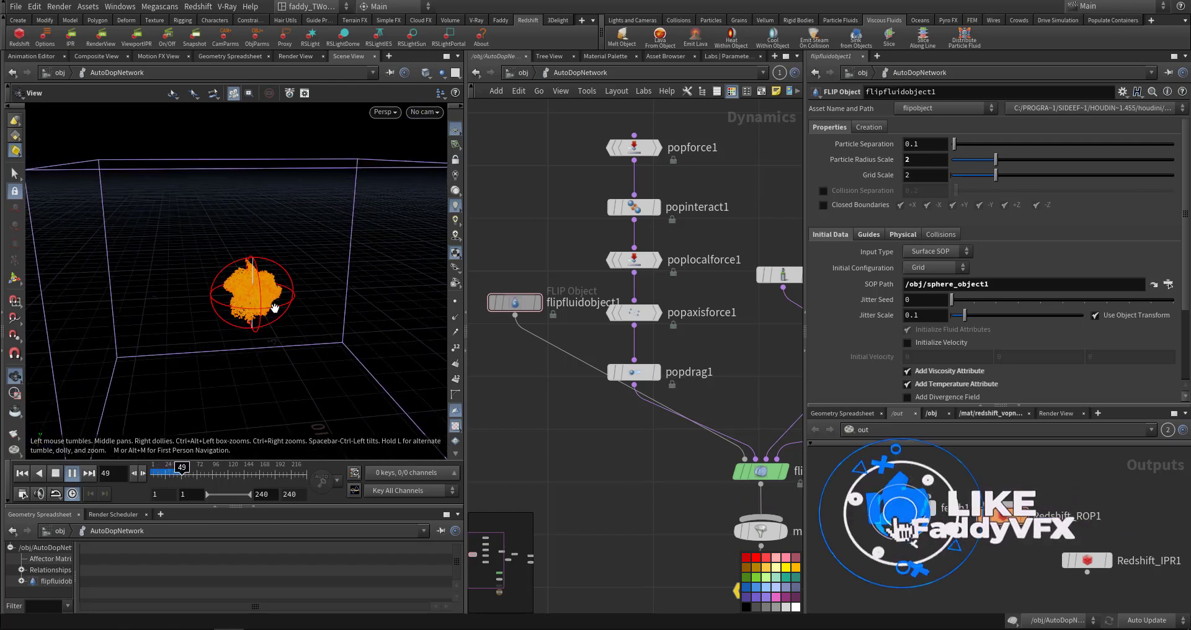
Step: Rewind to frame 1 and bypass popforce1, popinteract1, poplocalforce1, popaxisforce1 and popdrag1
key(ctrl+Up)
middle_drag(572, 418, 507, 450)
drag(499, 115, 638, 420)
click(545, 381)
Step: Bypass gasvortexconfinement1, gasvortexboost1 and merge3, as well as gastemperatureupdate1 and merge2
middle_drag(696, 392, 574, 394)
drag(551, 265, 778, 410)
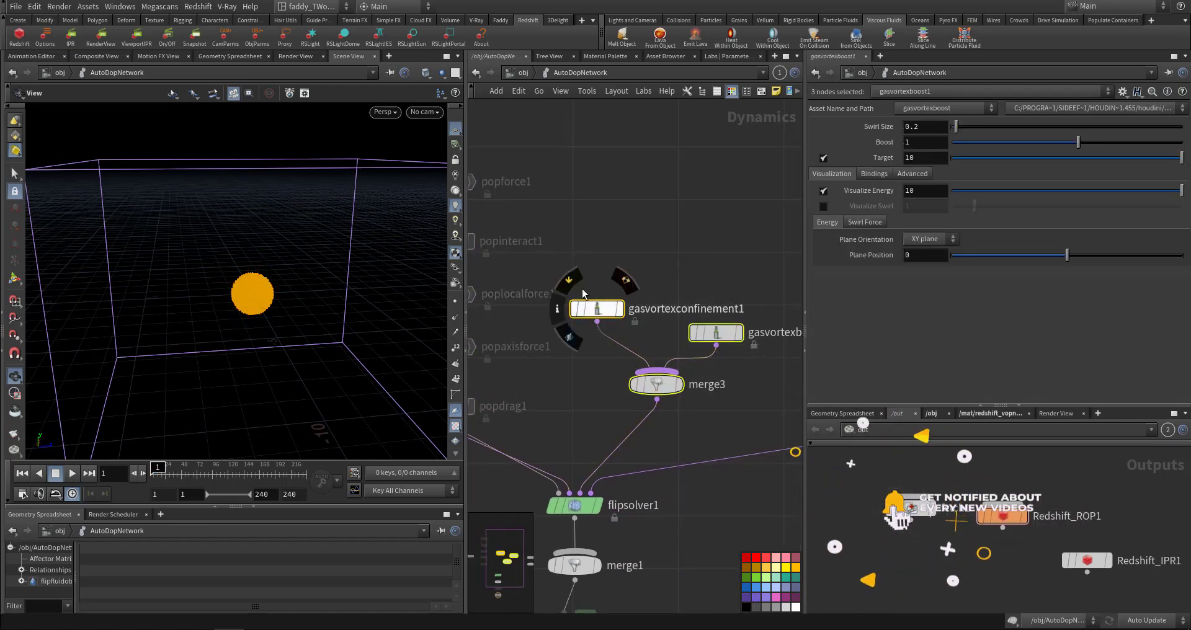
click(569, 281)
middle_drag(647, 274, 468, 309)
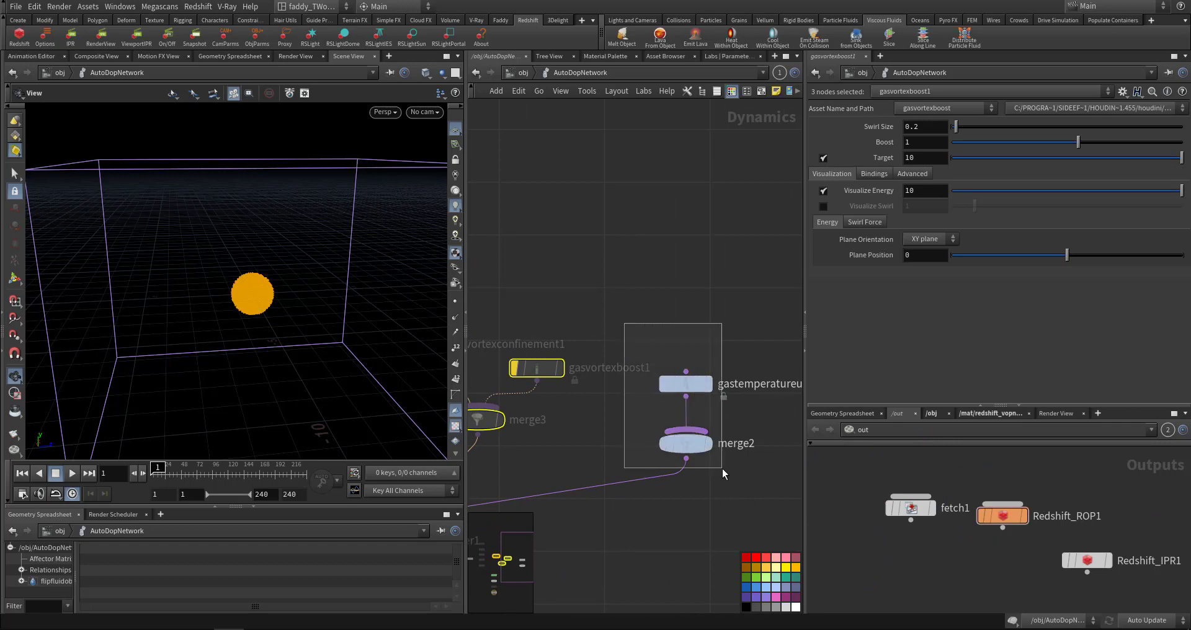
drag(722, 468, 721, 466)
mouse_move(682, 386)
click(657, 356)
Step: Move the flipfluidobject1 node down in the network, beside and just below popdrag1
middle_drag(603, 315, 764, 329)
middle_drag(641, 279, 761, 261)
middle_drag(556, 492, 698, 410)
middle_drag(602, 420, 612, 436)
click(602, 426)
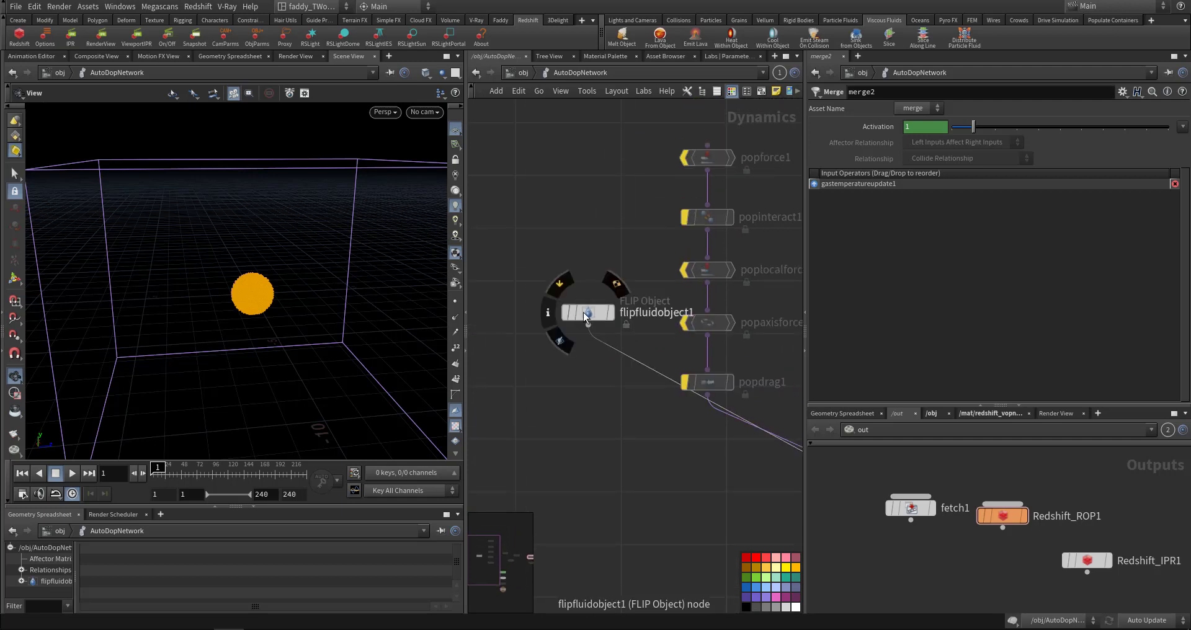
drag(586, 317, 572, 396)
Step: Select flipsolver1, preview the simulation without forces, and rewind to frame 1
middle_drag(647, 490, 533, 413)
click(772, 405)
middle_drag(773, 436, 699, 437)
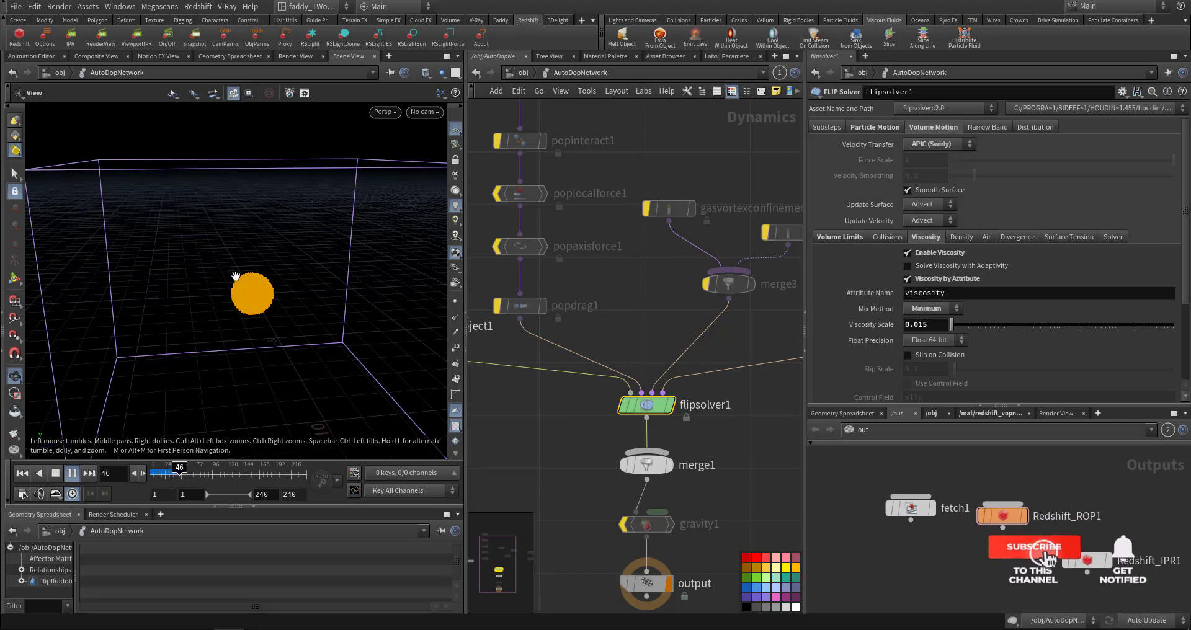
drag(234, 276, 348, 267)
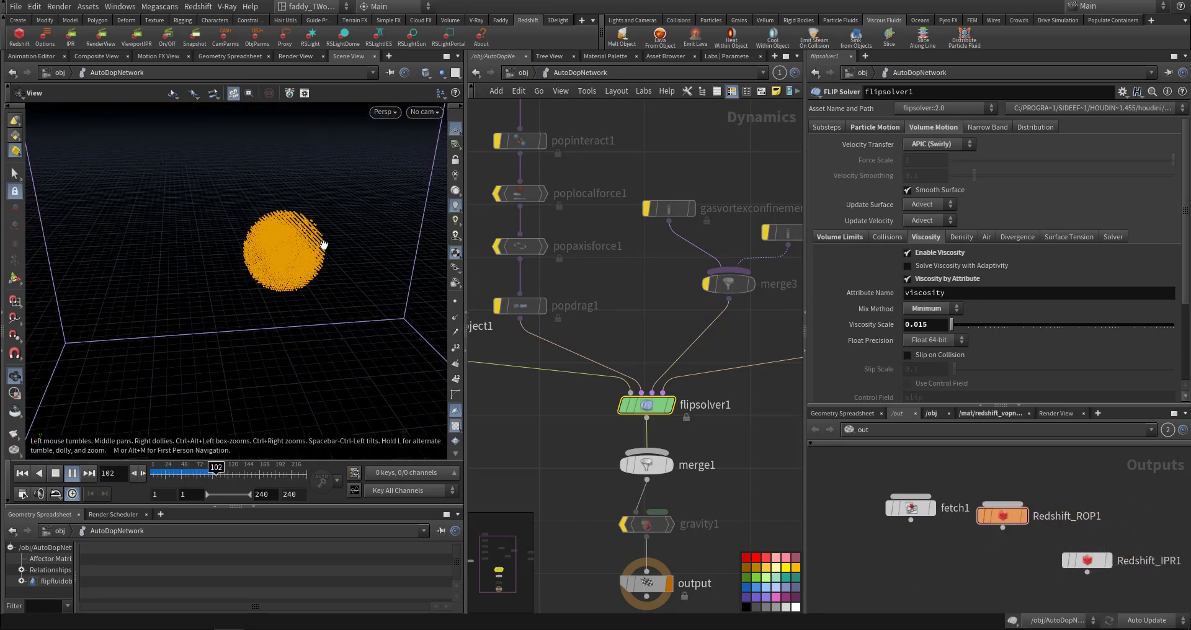
key(ctrl+Up)
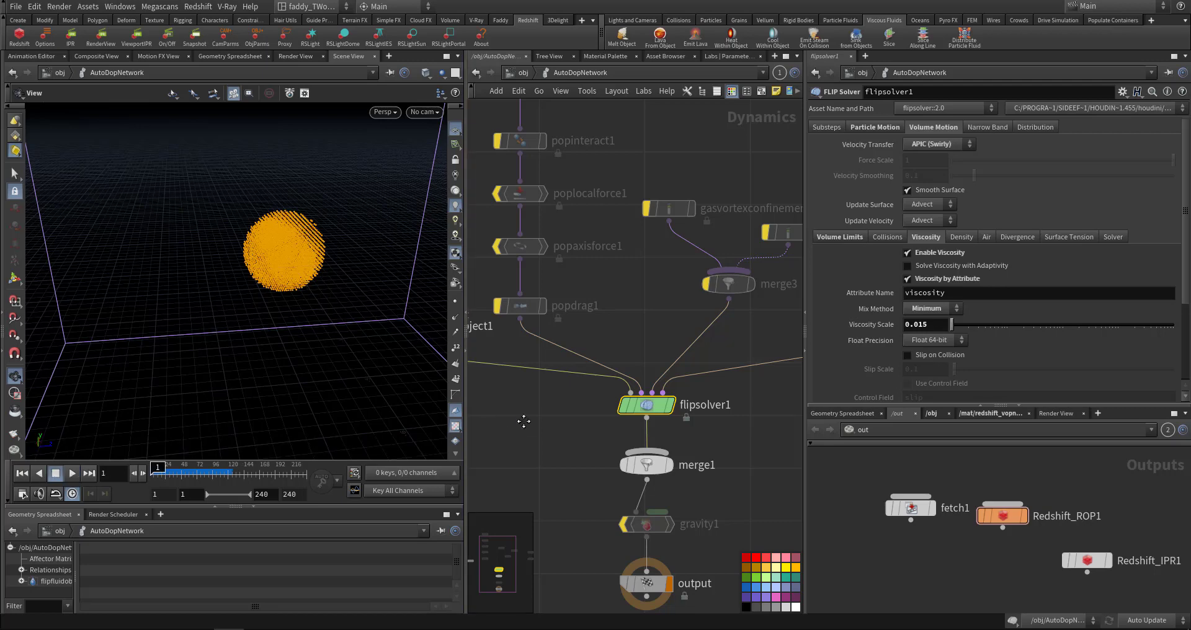
Step: Select flipfluidobject1 and review its initial data: SOP path, viscosity attribute and temperature attribute
middle_drag(524, 420, 691, 471)
click(554, 374)
scroll(877, 370, down, 3)
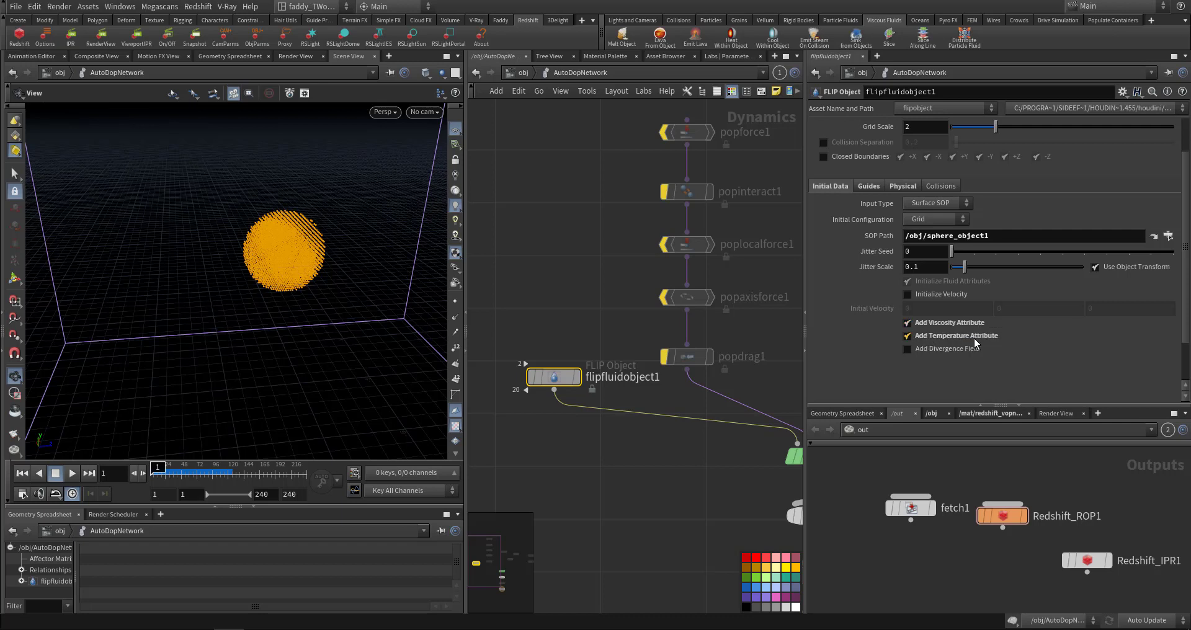
click(998, 236)
Step: Re-enable the gravity1 node, preview the simulation and rewind to frame 1
middle_drag(688, 462, 564, 328)
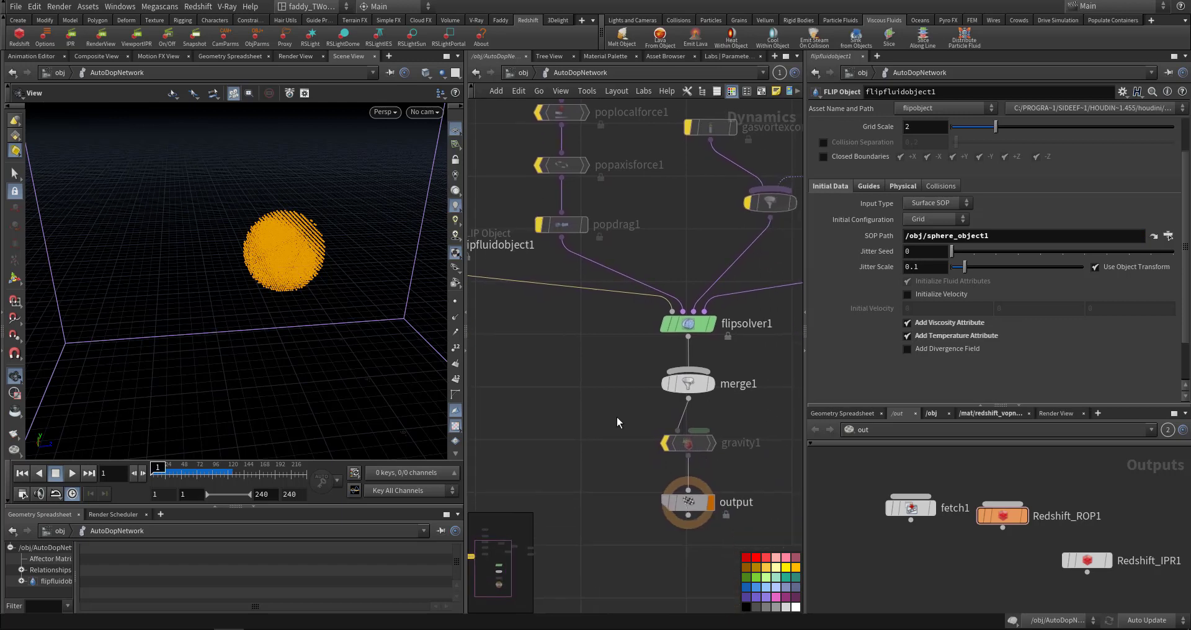
middle_drag(618, 418, 576, 339)
click(625, 364)
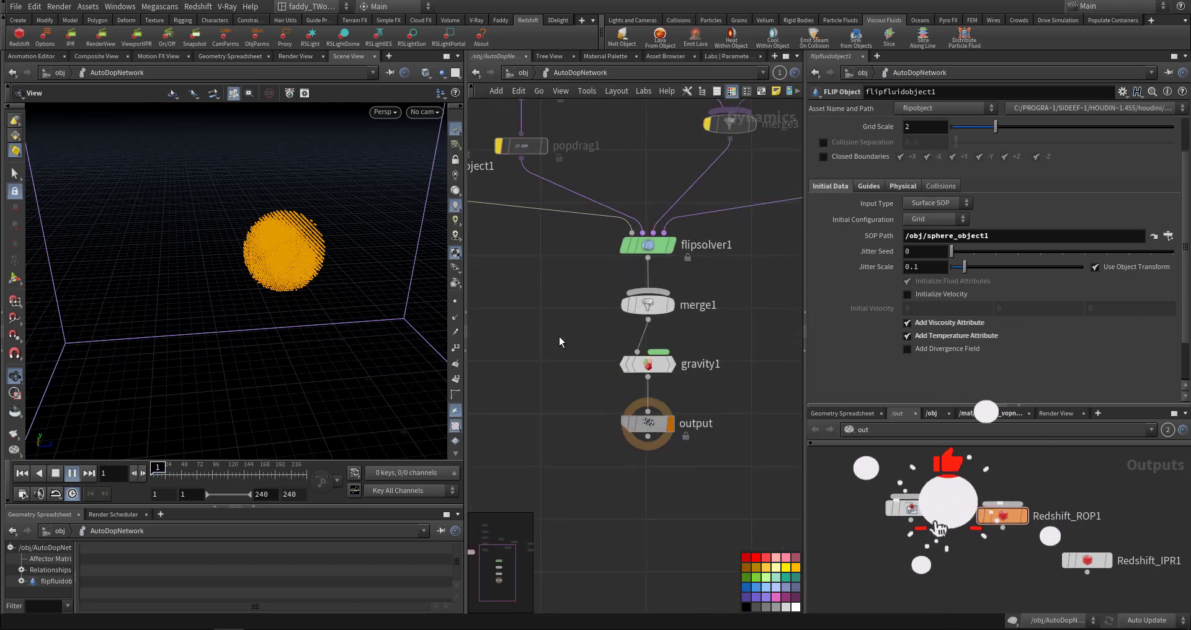
key(Up)
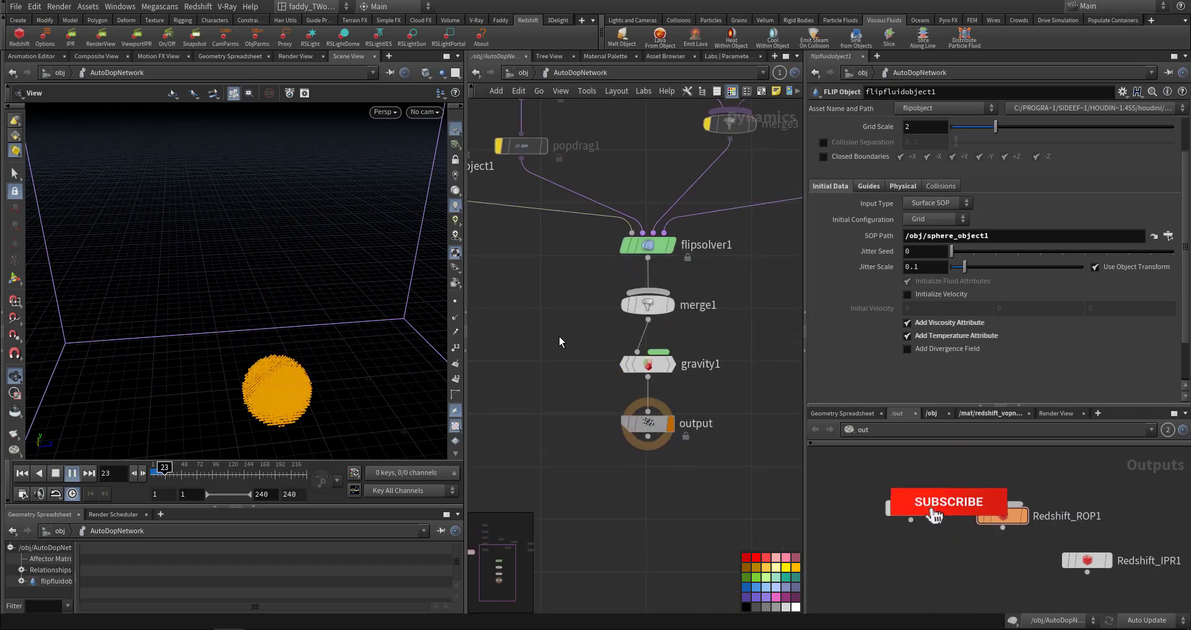
key(ctrl+Up)
Step: Turn on Closed Boundaries on flipfluidobject1 and play the simulation to check the fluid against the container
middle_drag(565, 356, 566, 322)
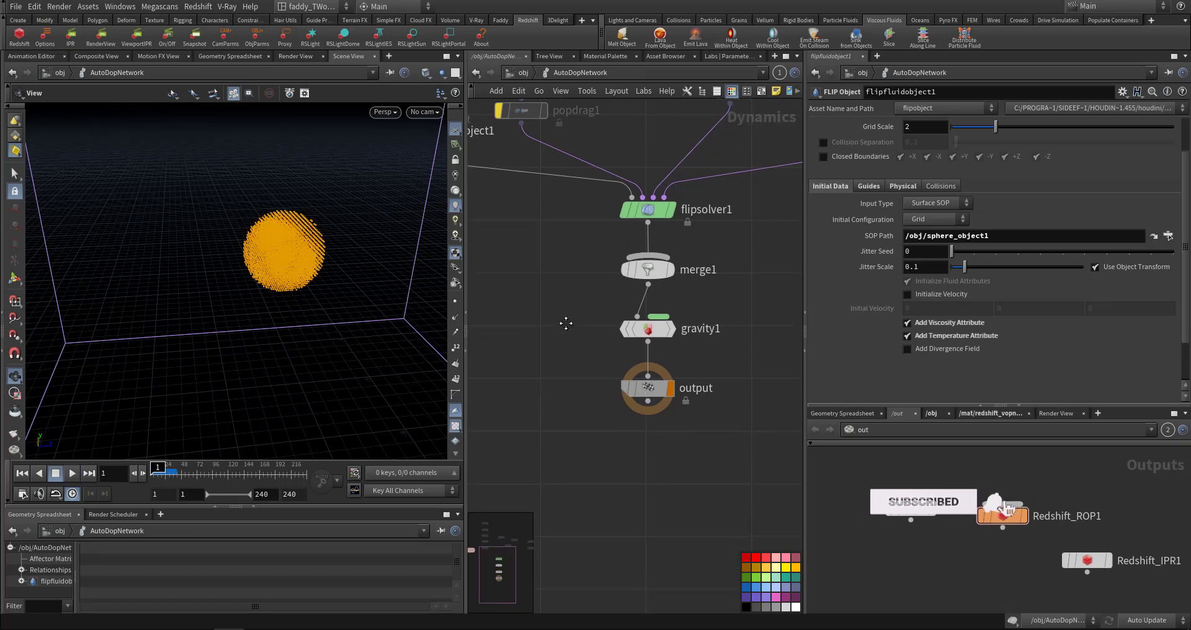
middle_drag(585, 265, 738, 441)
click(544, 328)
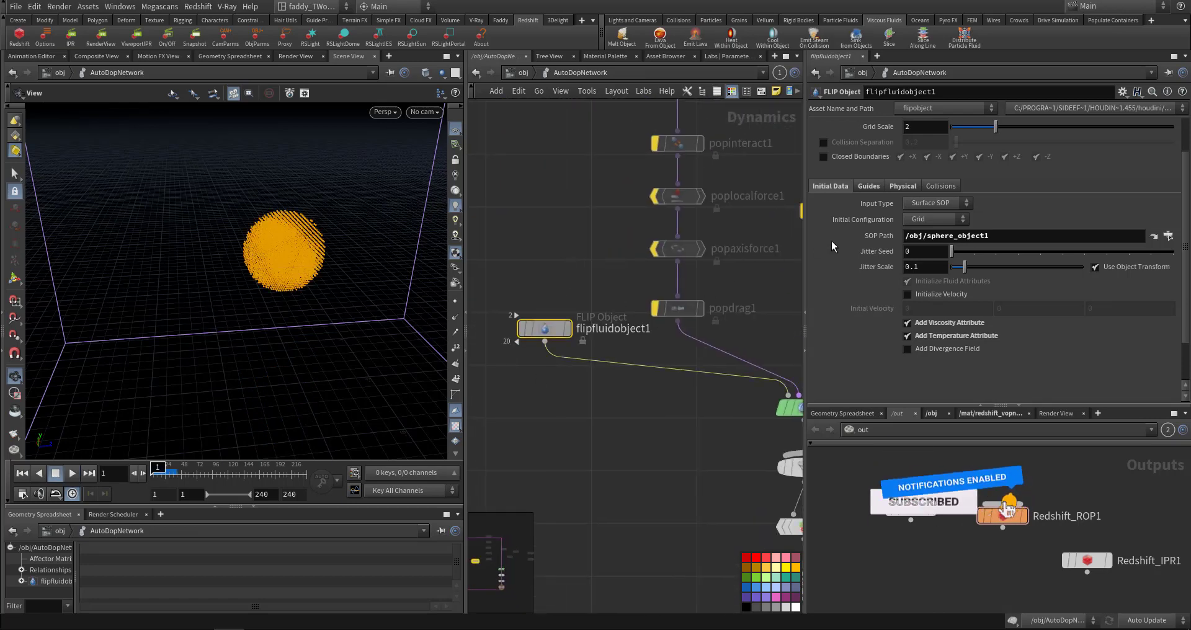
click(822, 157)
key(Up)
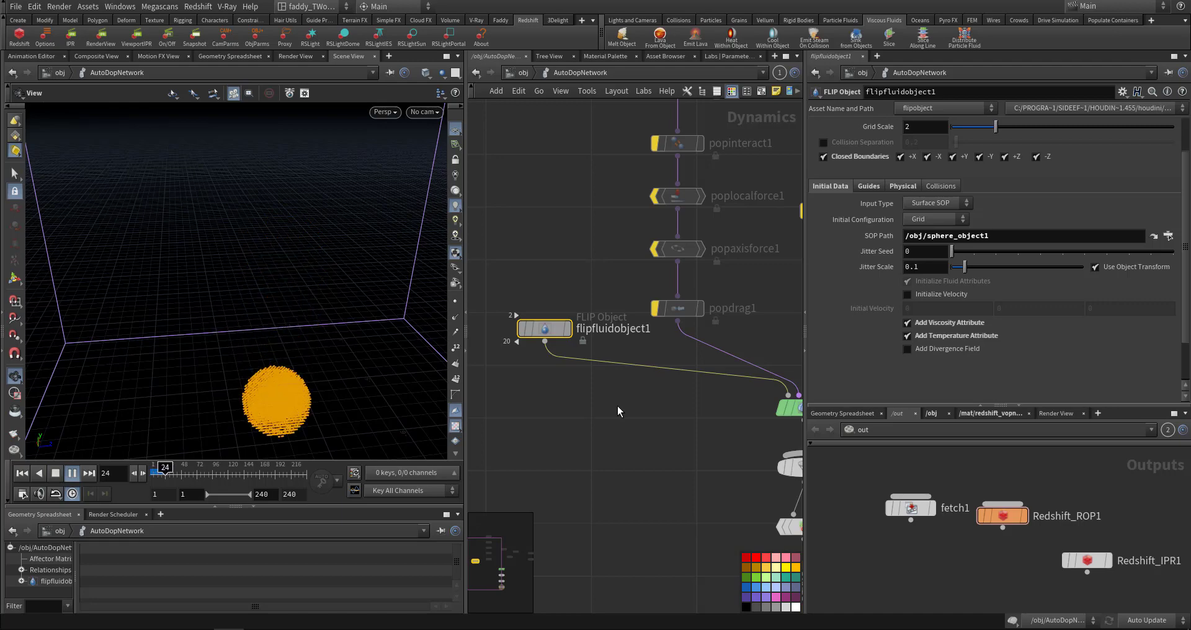
drag(369, 404, 343, 377)
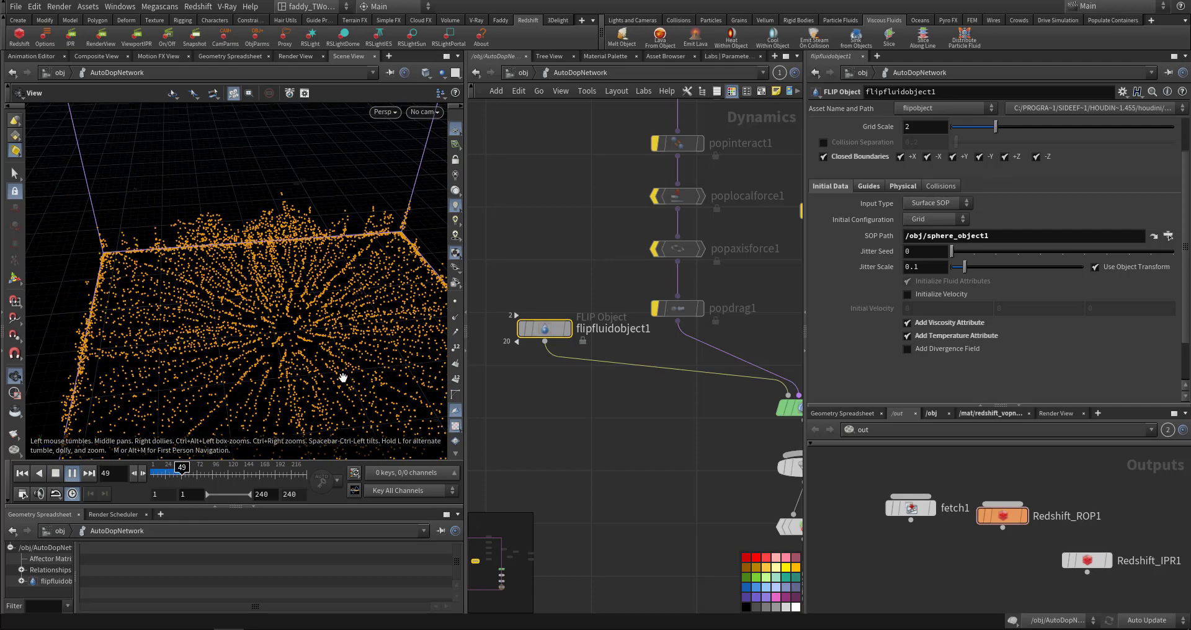
Step: Rewind to frame 1 and bypass the gravity1 node
key(ctrl+Up)
middle_drag(719, 449, 606, 364)
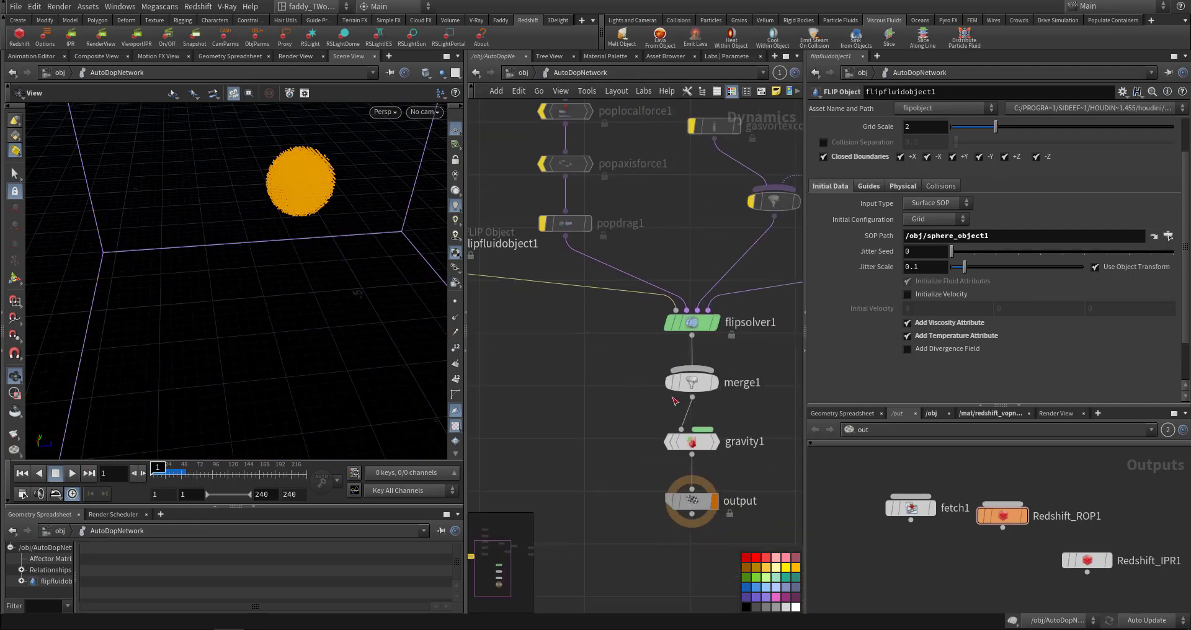
click(667, 417)
Step: Re-enable popforce1, preview its effect on the particles and rewind to frame 1
middle_drag(577, 401, 691, 526)
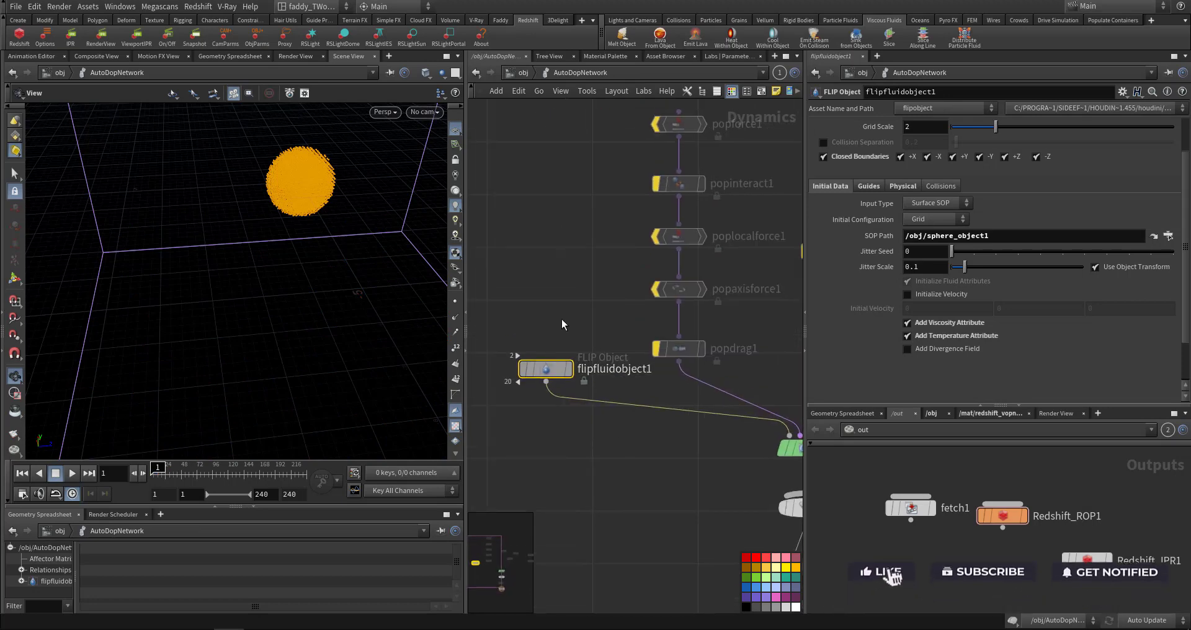
middle_drag(710, 386, 664, 481)
middle_drag(734, 430, 672, 481)
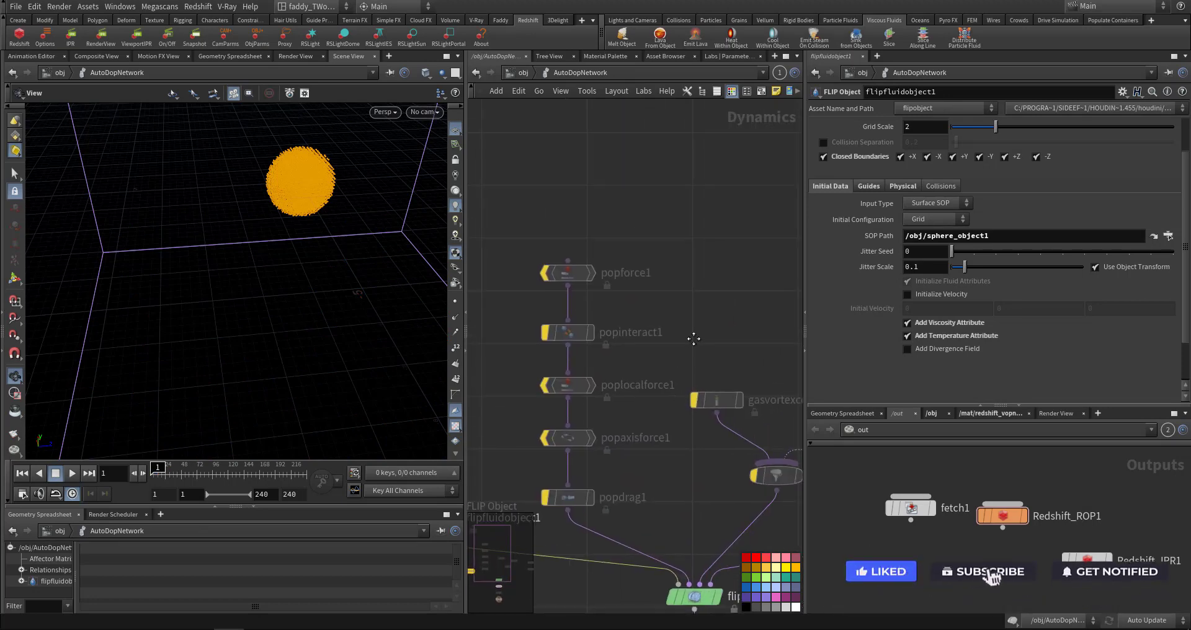
middle_drag(701, 337, 765, 359)
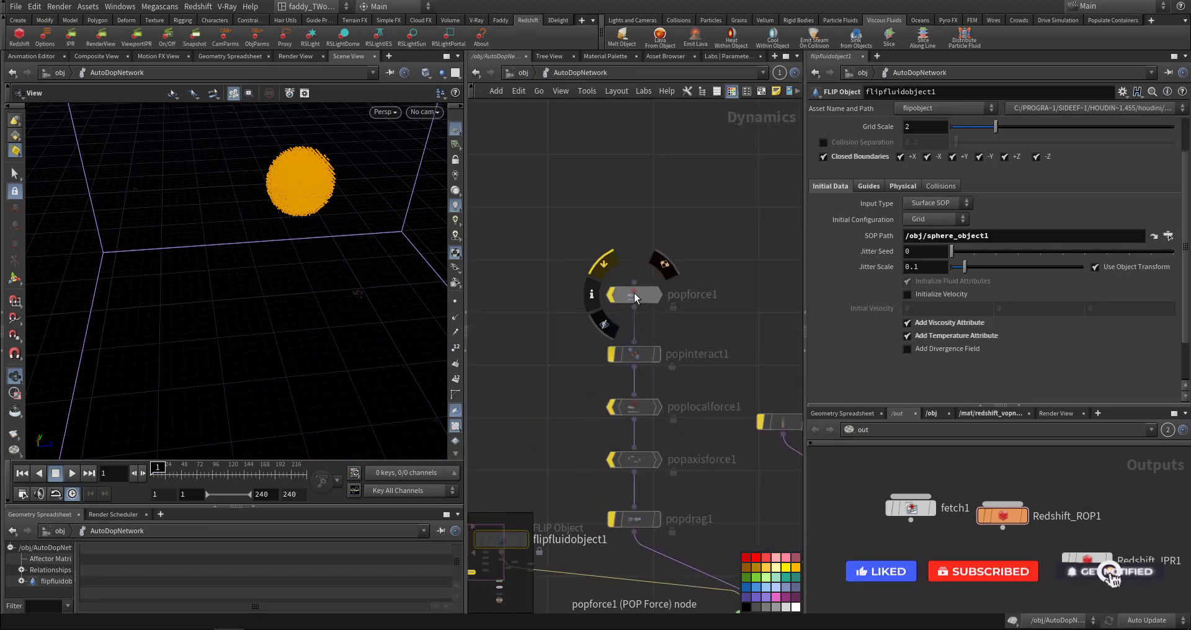
click(635, 298)
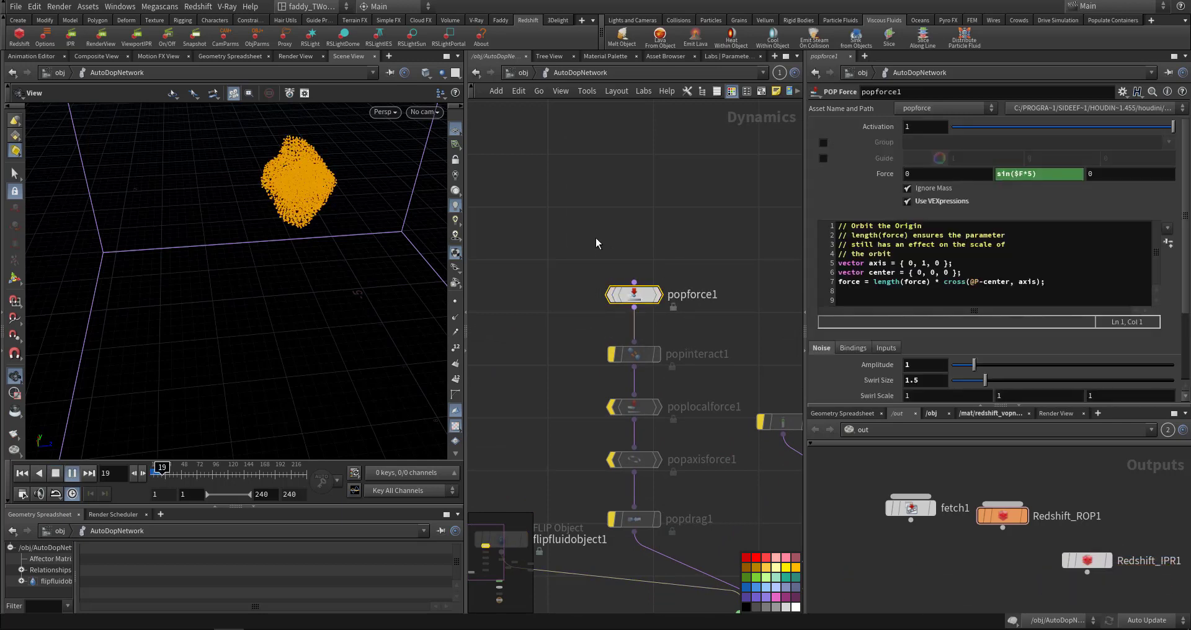
key(ctrl+Up)
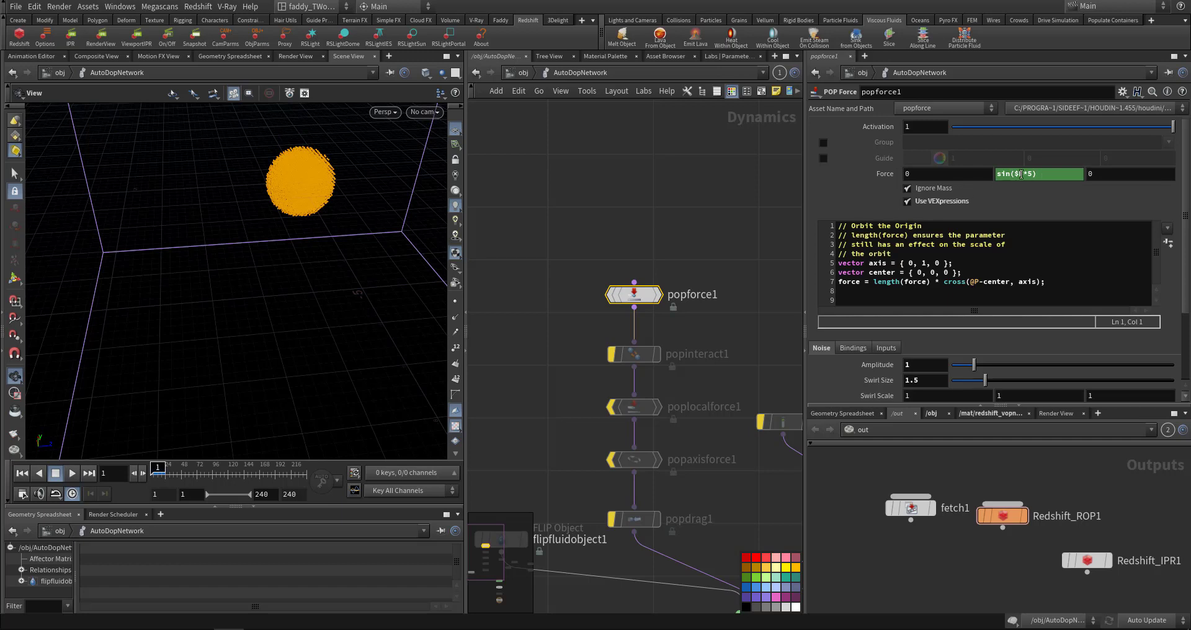
Step: Inspect the sine expression in popforce1's Force Y and its curve in the Animation Editor
drag(999, 174, 978, 174)
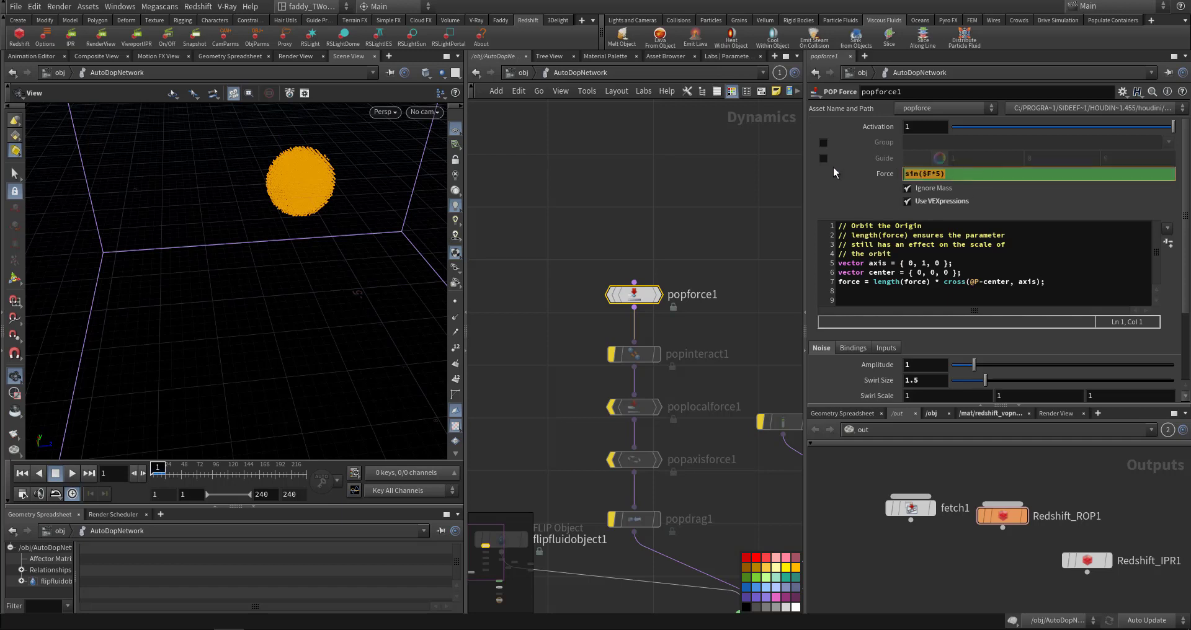
click(854, 171)
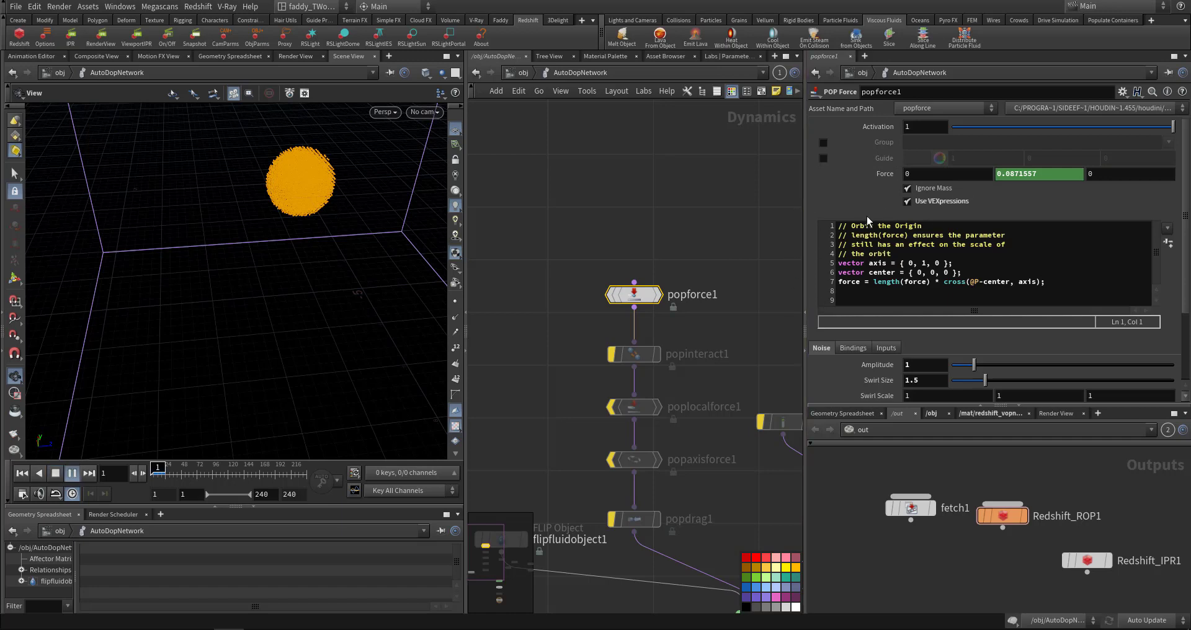
key(Up)
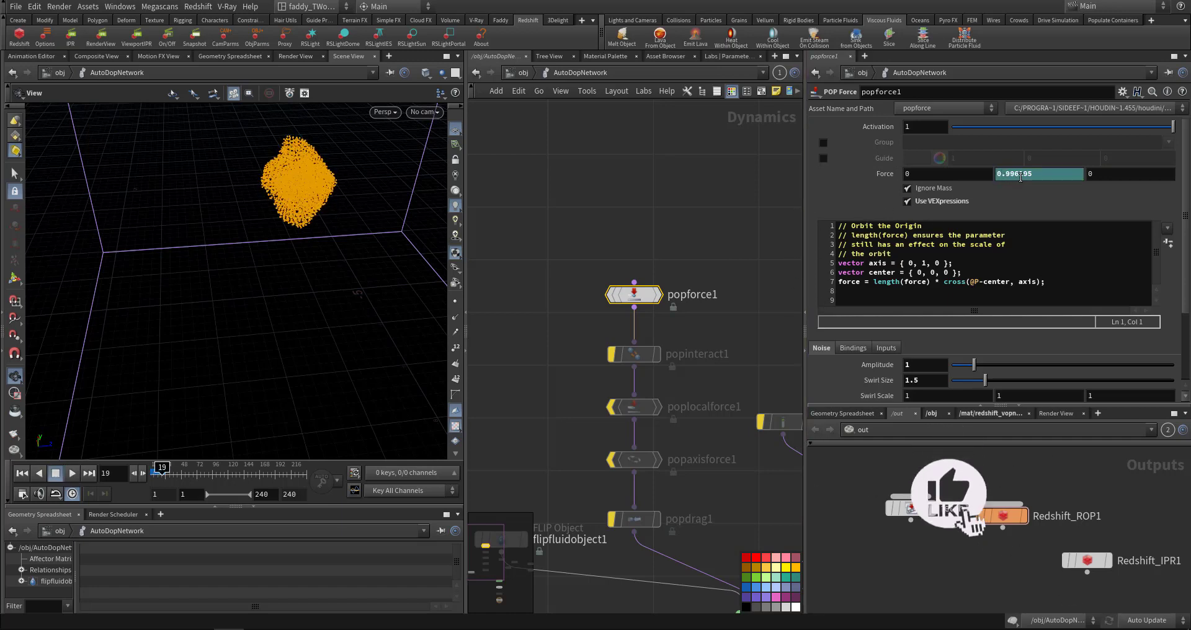
shift+click(1021, 177)
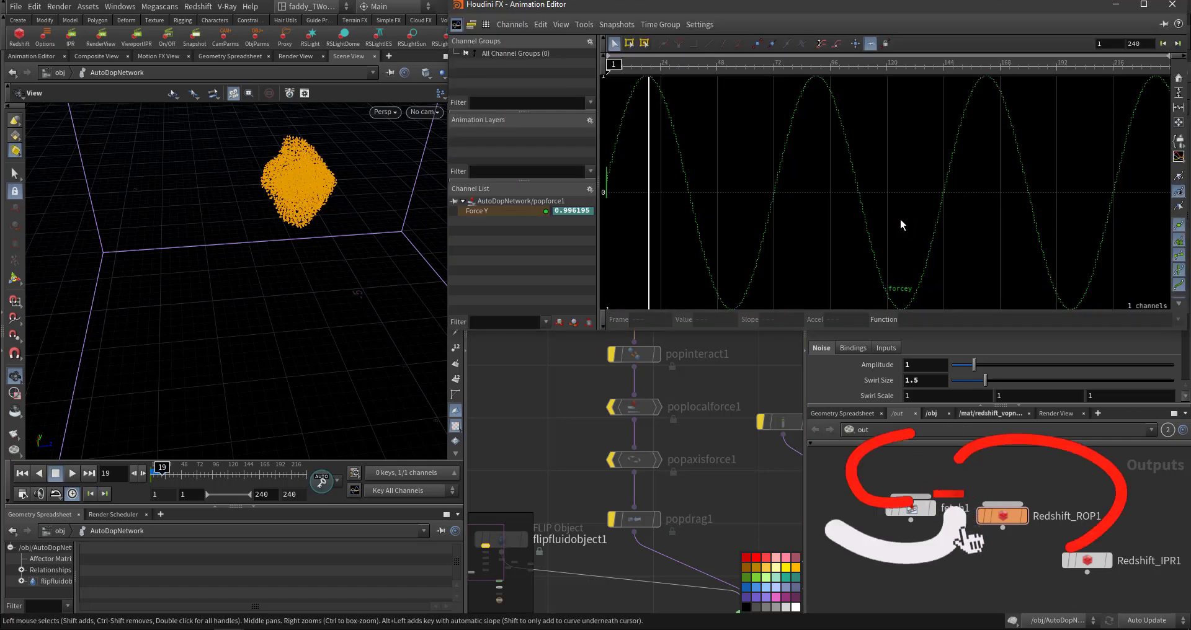
middle_drag(872, 213, 867, 213)
scroll(866, 212, down, 6)
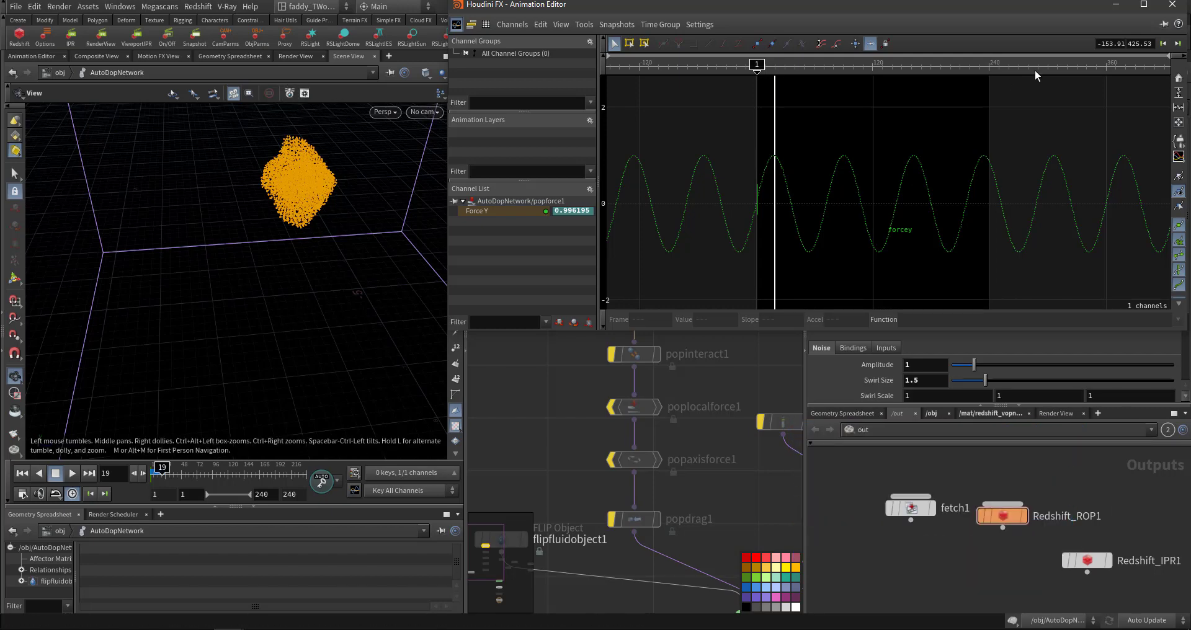
click(1170, 6)
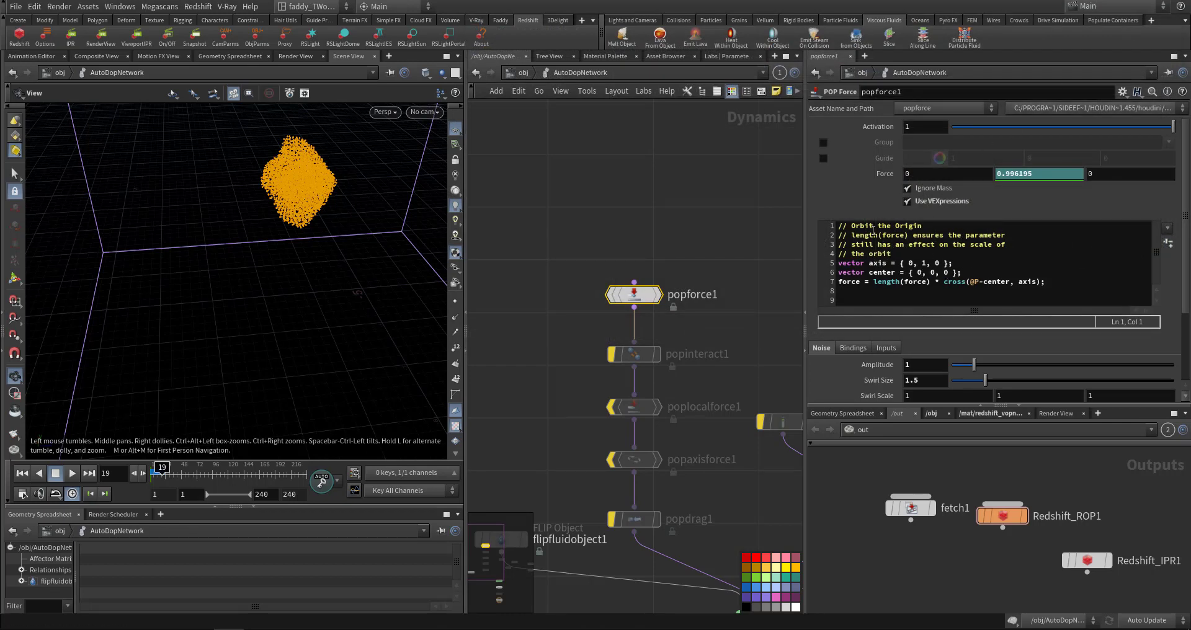
Step: Examine popforce1's VEXpression code, including the axis and center vectors and the force line
key(ctrl+a)
click(1045, 286)
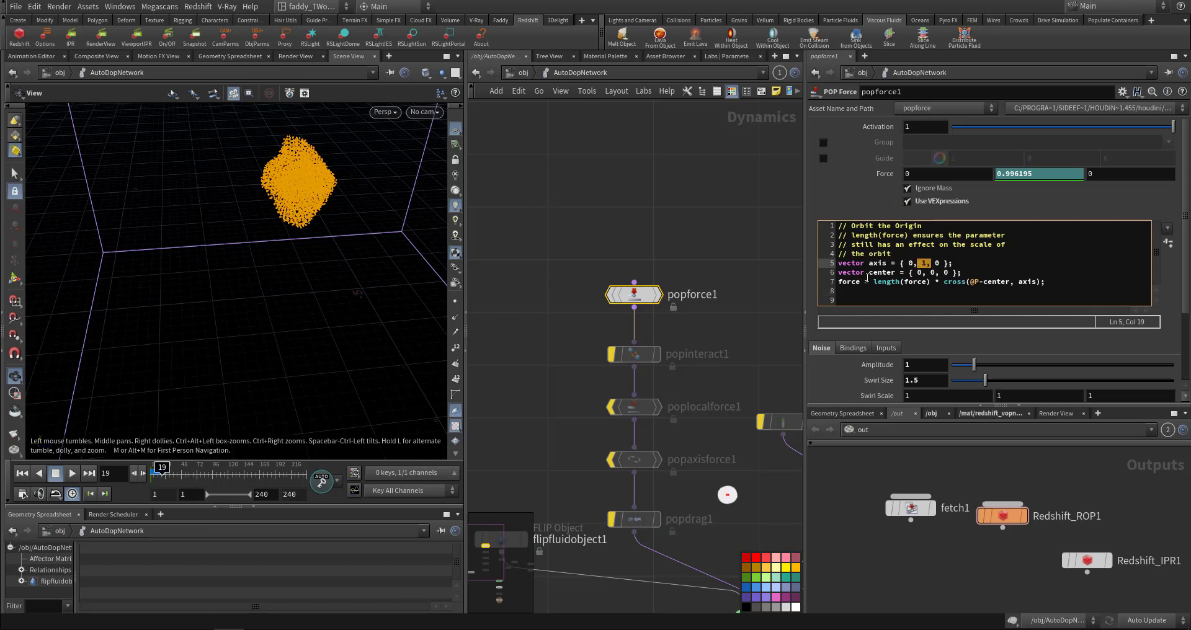
click(871, 273)
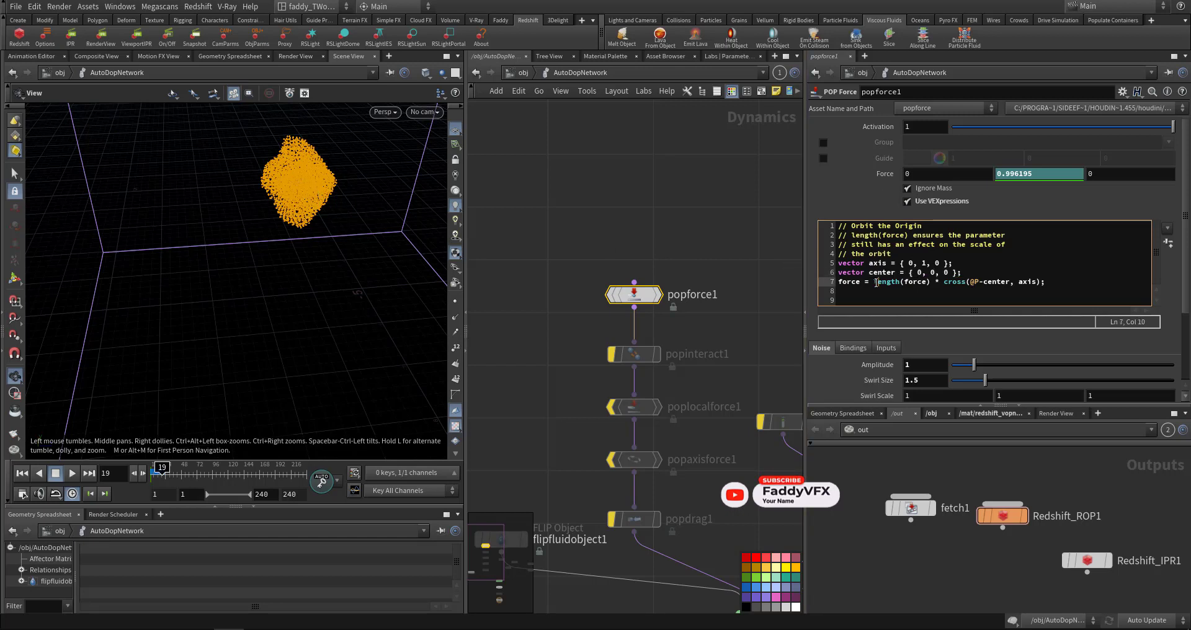
drag(876, 282, 932, 291)
click(857, 283)
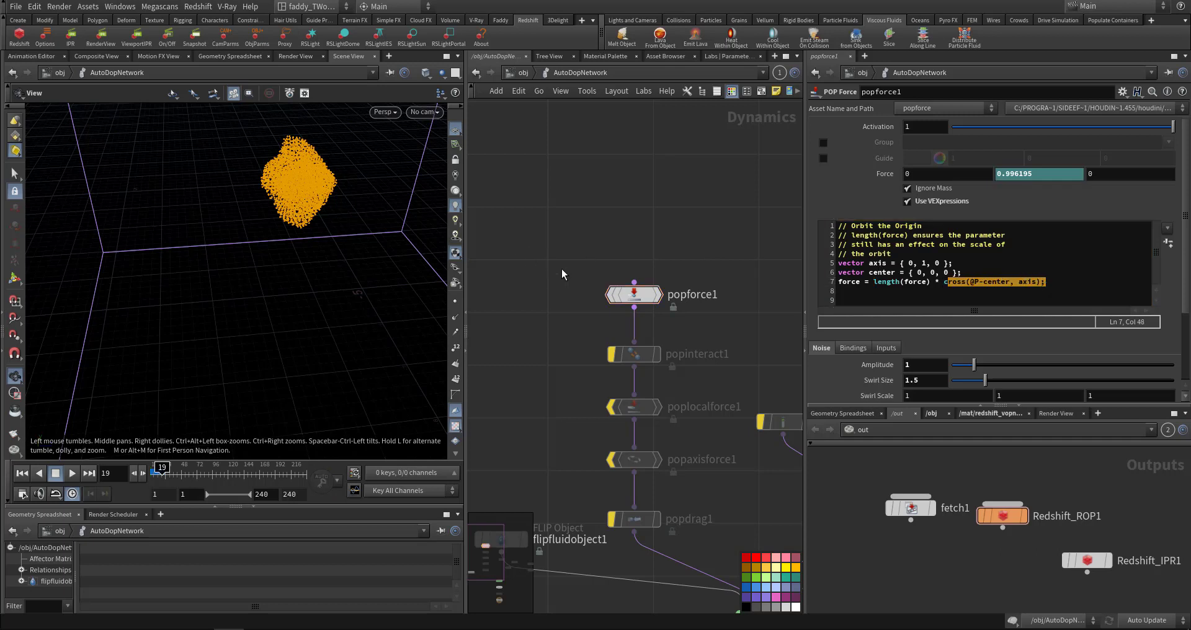
Step: Preview the popforce1 motion of the particles from different angles and rewind to frame 1
drag(319, 258, 304, 297)
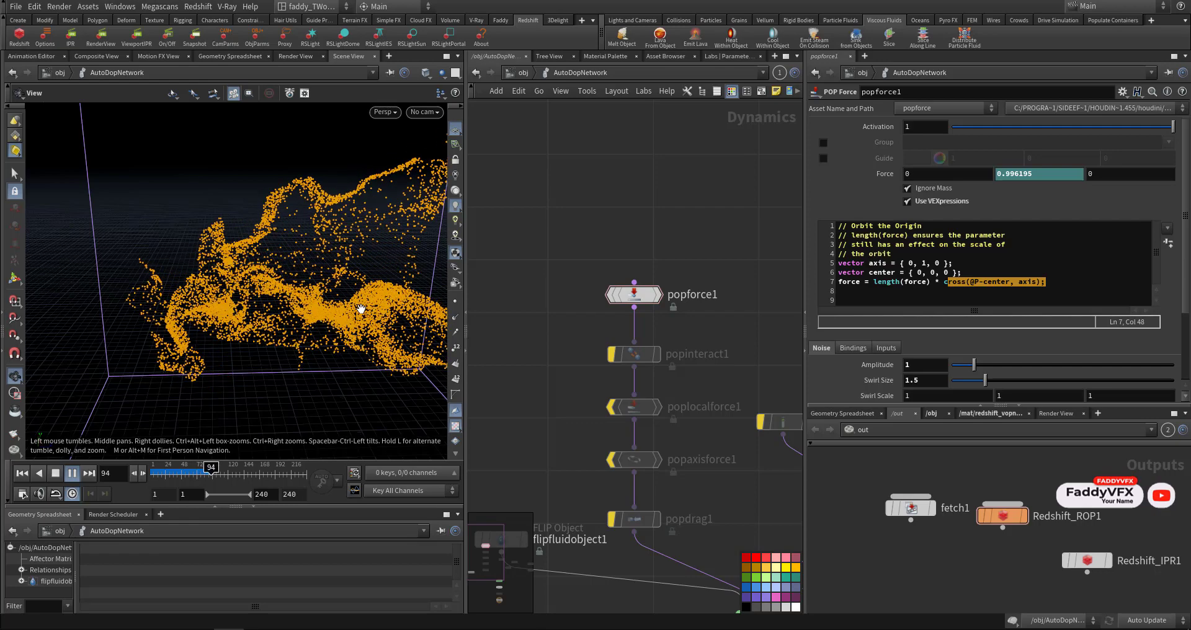
drag(327, 310, 266, 307)
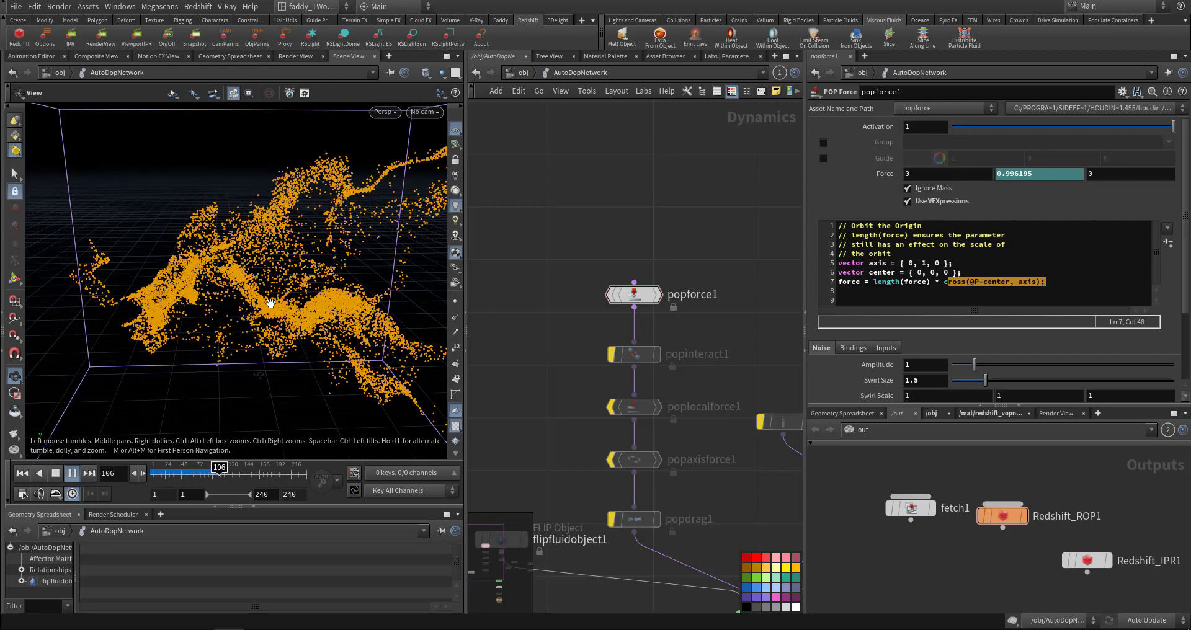
key(ctrl+Up)
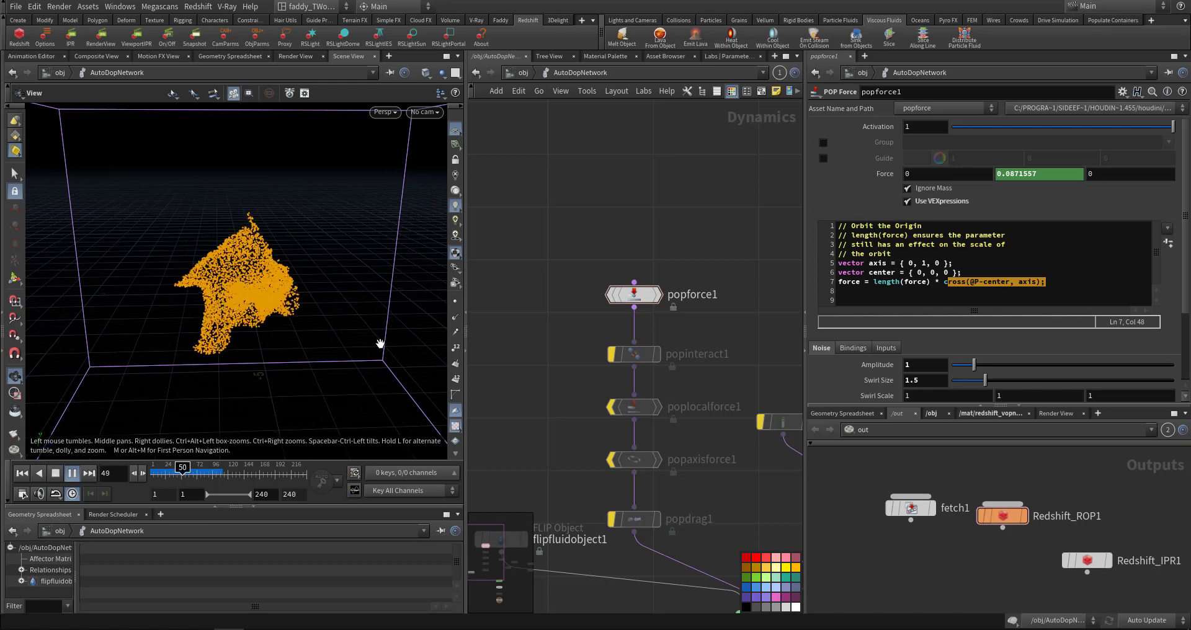
key(ctrl+Up)
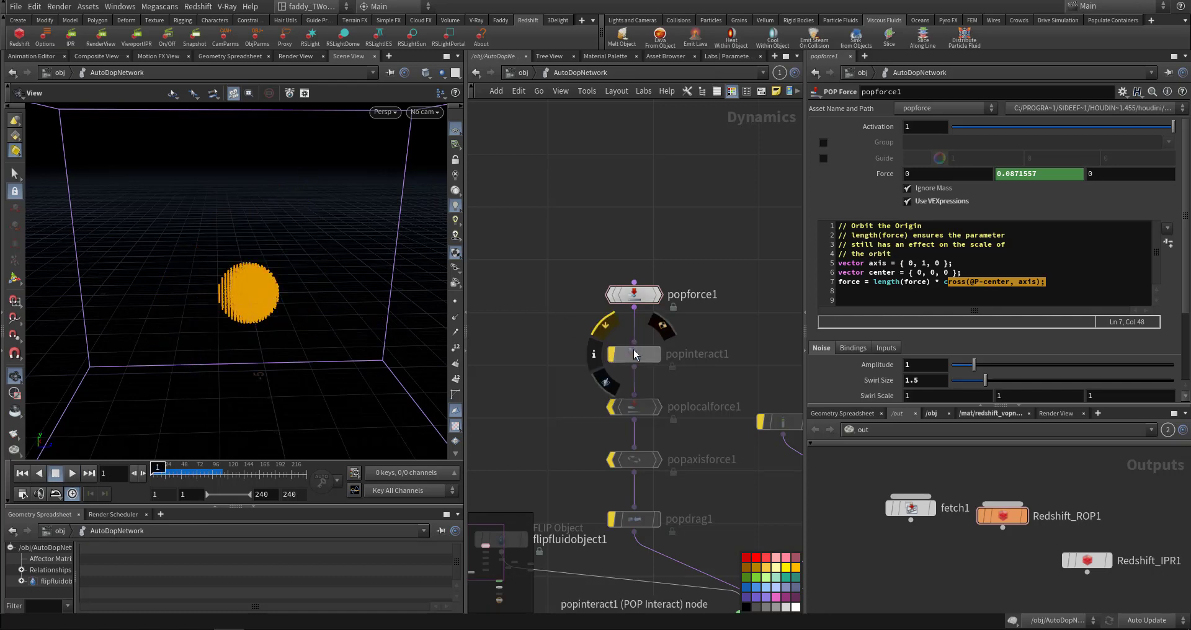
Step: Re-enable the popinteract1 node and show its parameters
click(653, 359)
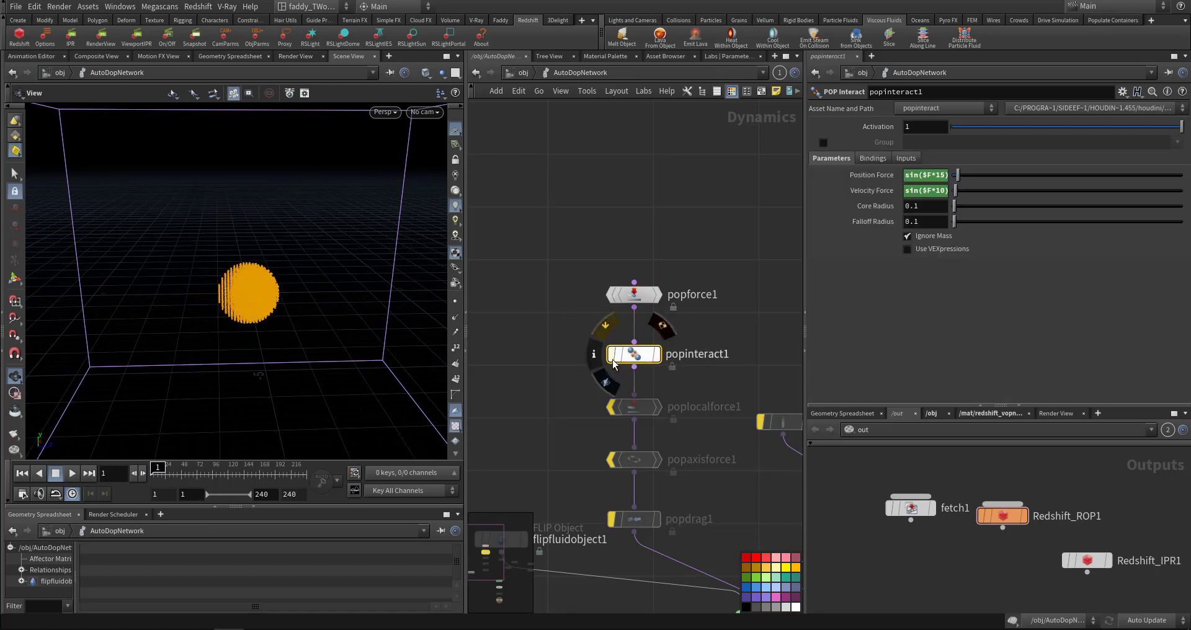
scroll(613, 363, up, 5)
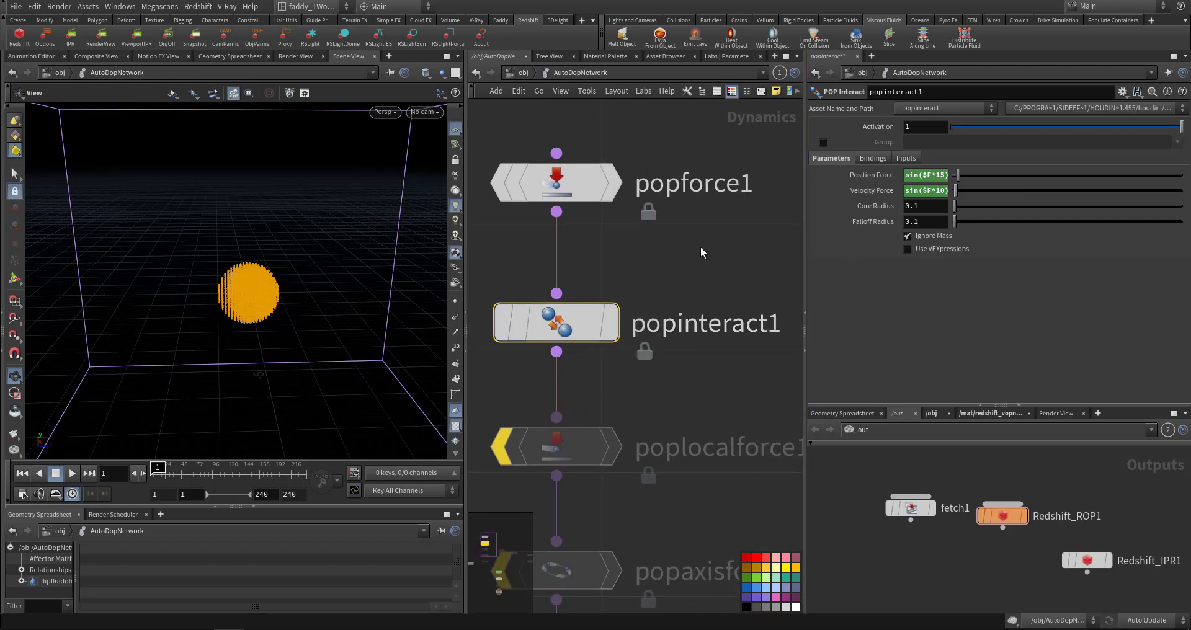
mouse_move(565, 329)
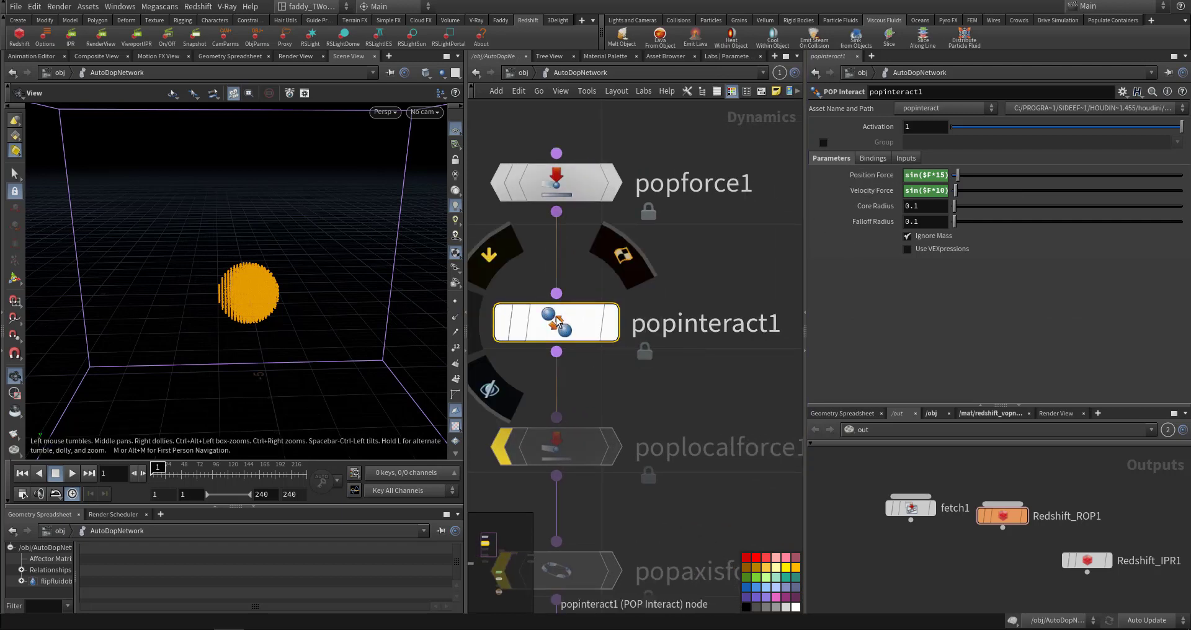
middle_drag(574, 350, 649, 353)
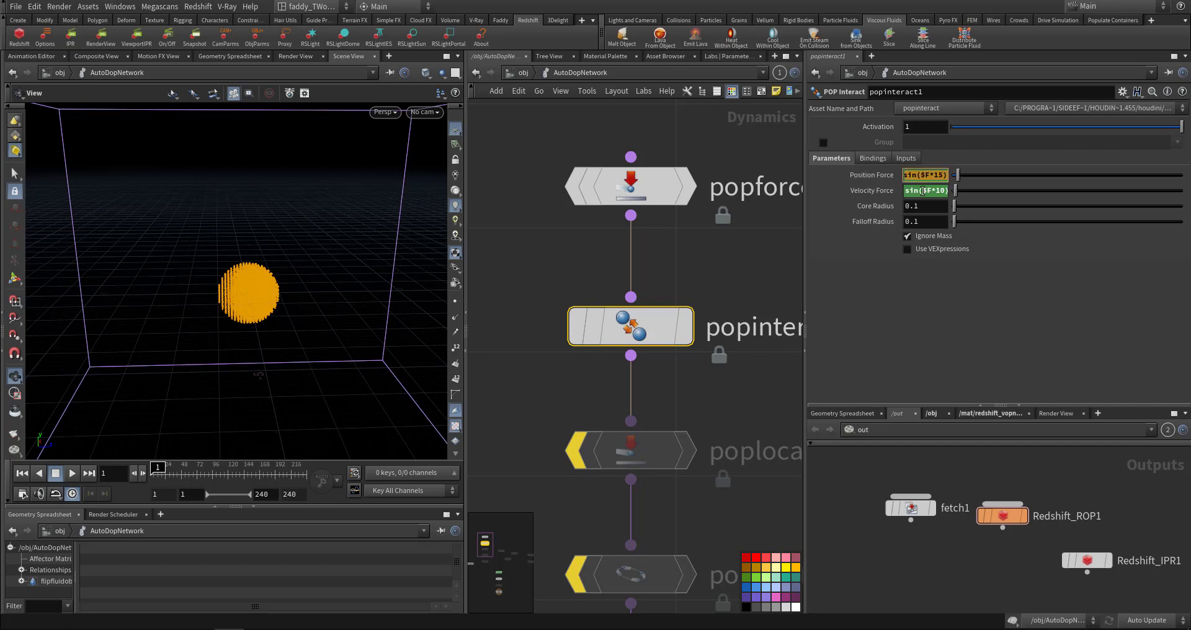
Step: Show popinteract1's force expressions as evaluated values, preview the simulation and rewind to frame 1
click(878, 189)
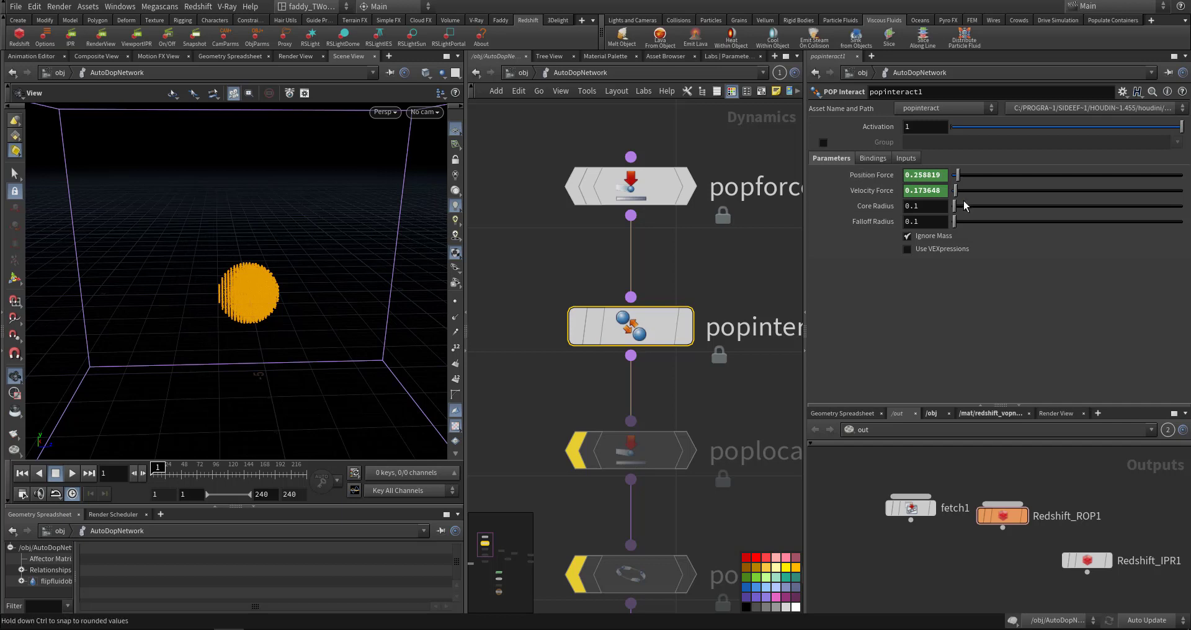
key(Up)
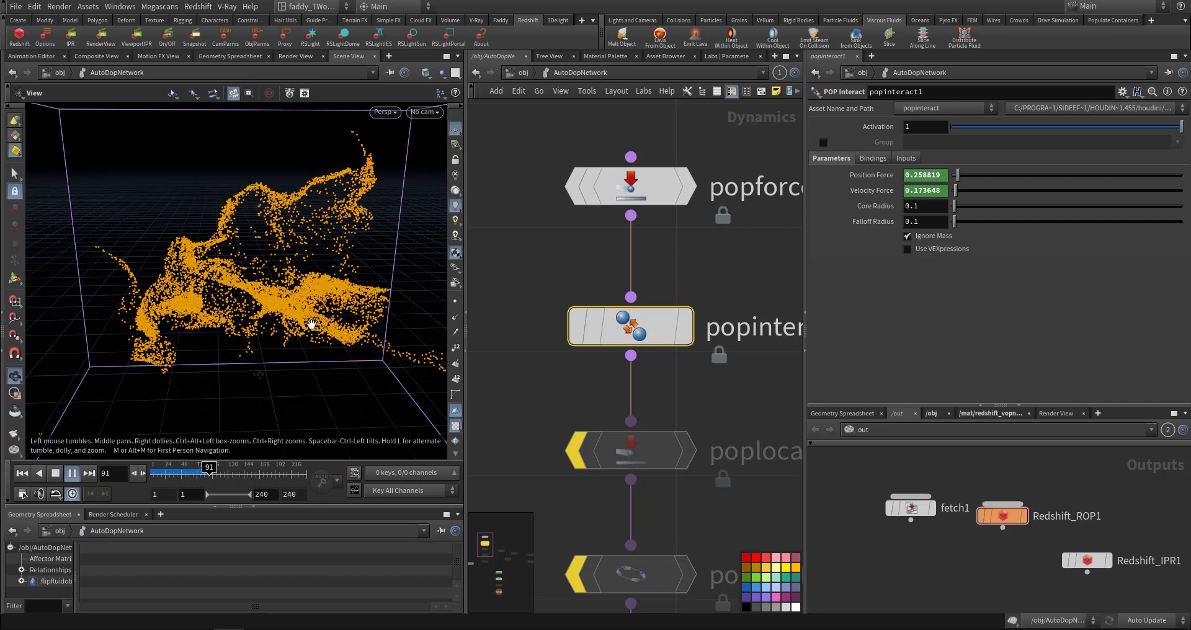
key(ctrl+Up)
Step: Re-enable the poplocalforce1 node and show its parameters
middle_click(579, 332)
middle_drag(538, 400, 508, 273)
middle_drag(659, 377, 629, 398)
click(549, 335)
click(524, 282)
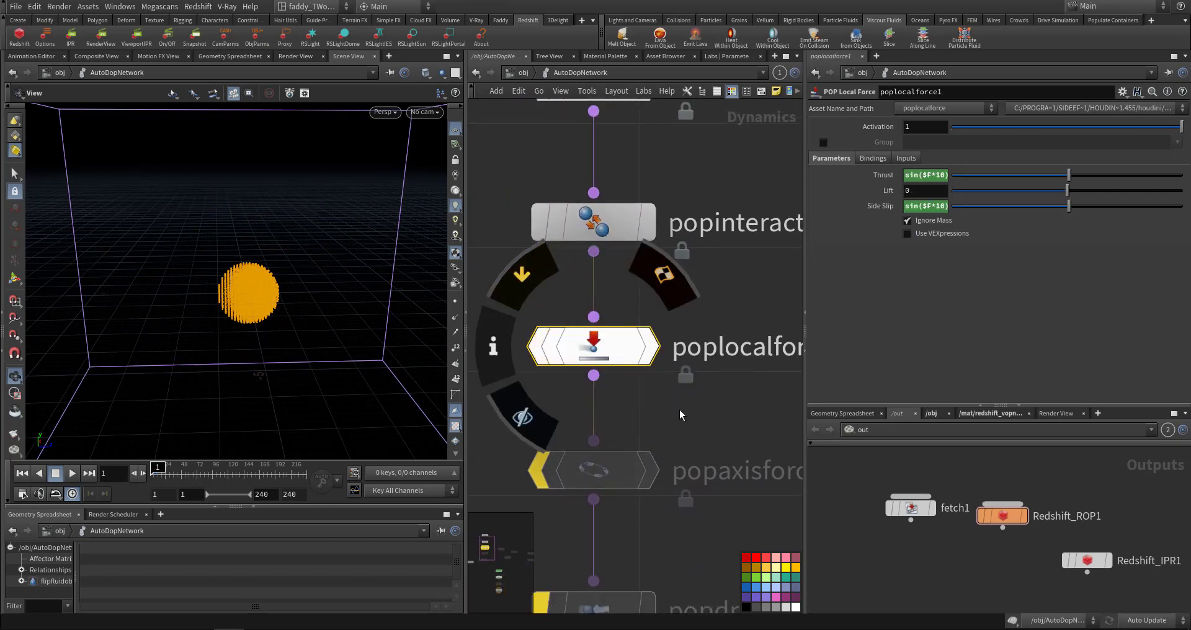
Step: Inspect the Thrust and Side Slip expressions of poplocalforce1 and return both to evaluated values
click(861, 173)
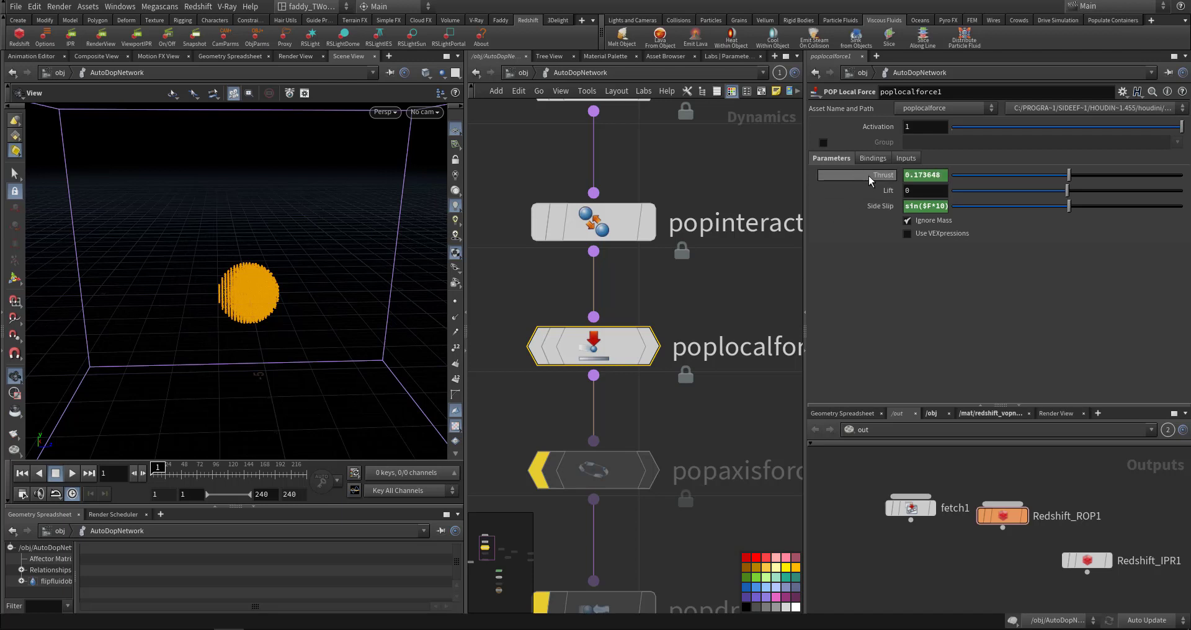
click(906, 175)
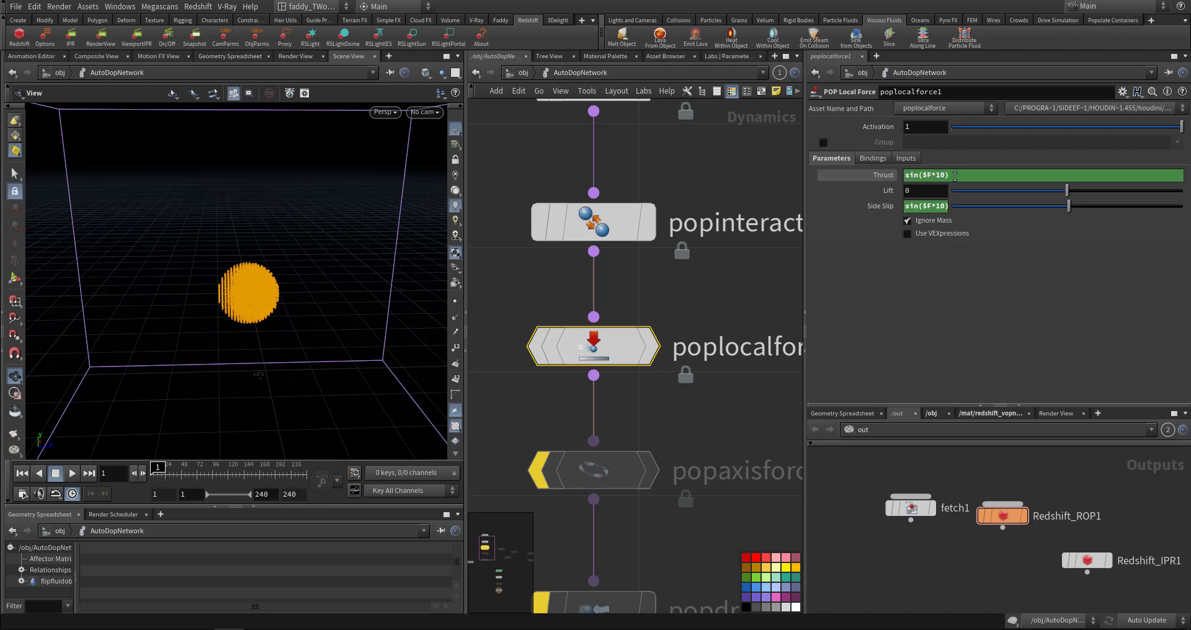
click(871, 206)
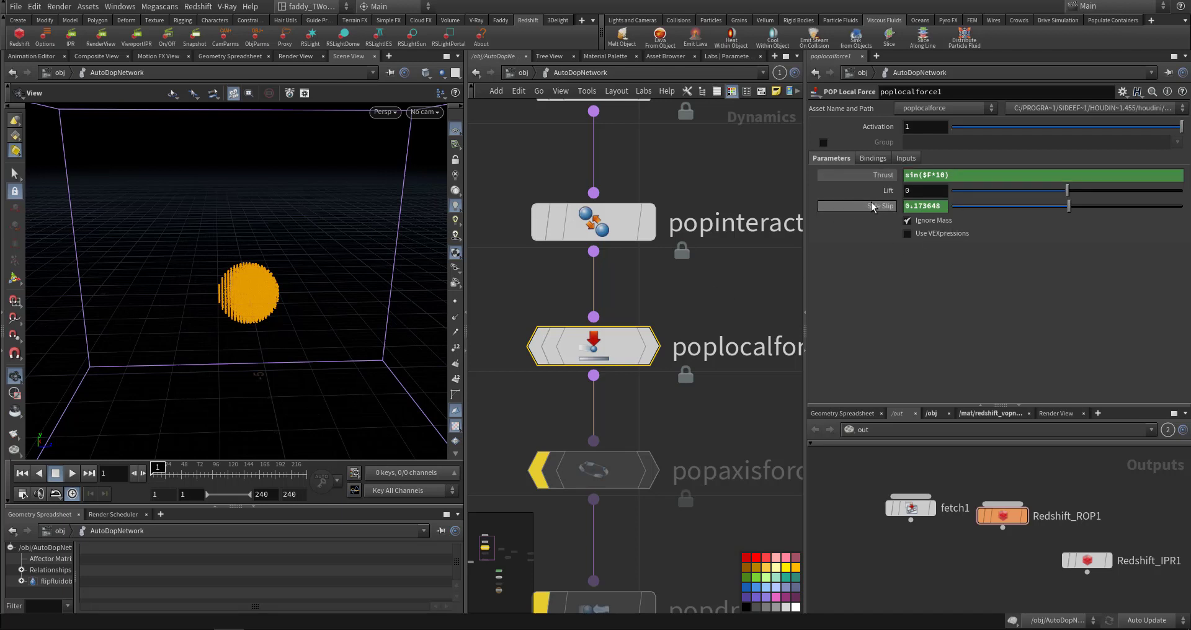
click(862, 207)
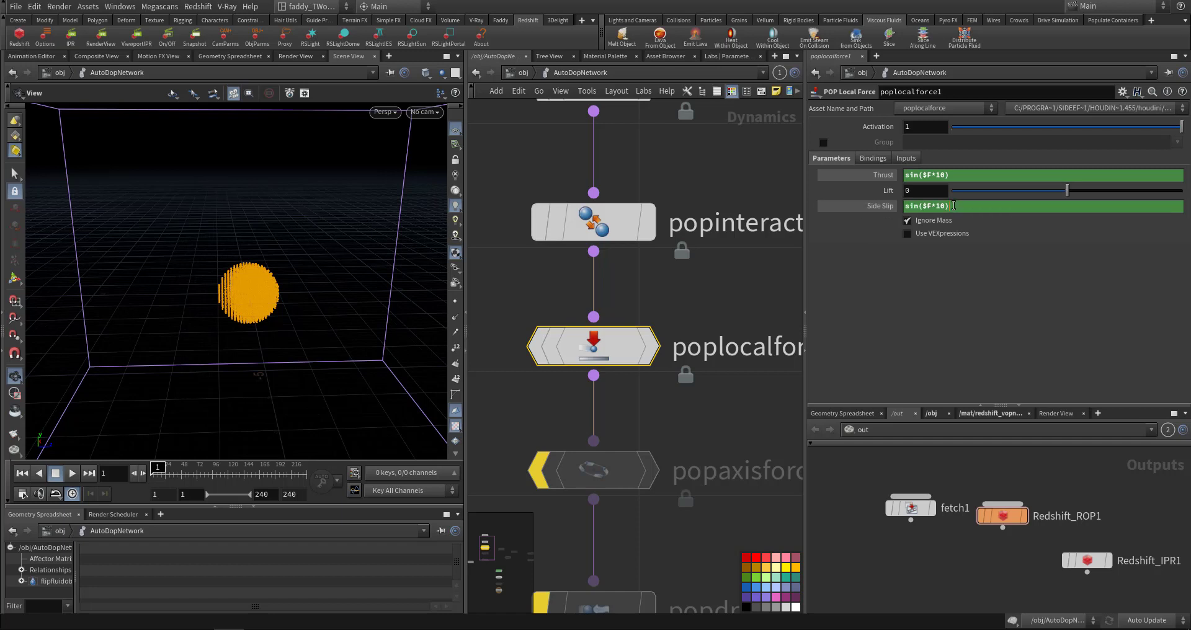
click(866, 206)
click(870, 176)
click(737, 280)
Step: Play the simulation with poplocalforce1 active and look through the available POP nodes without adding one
key(Up)
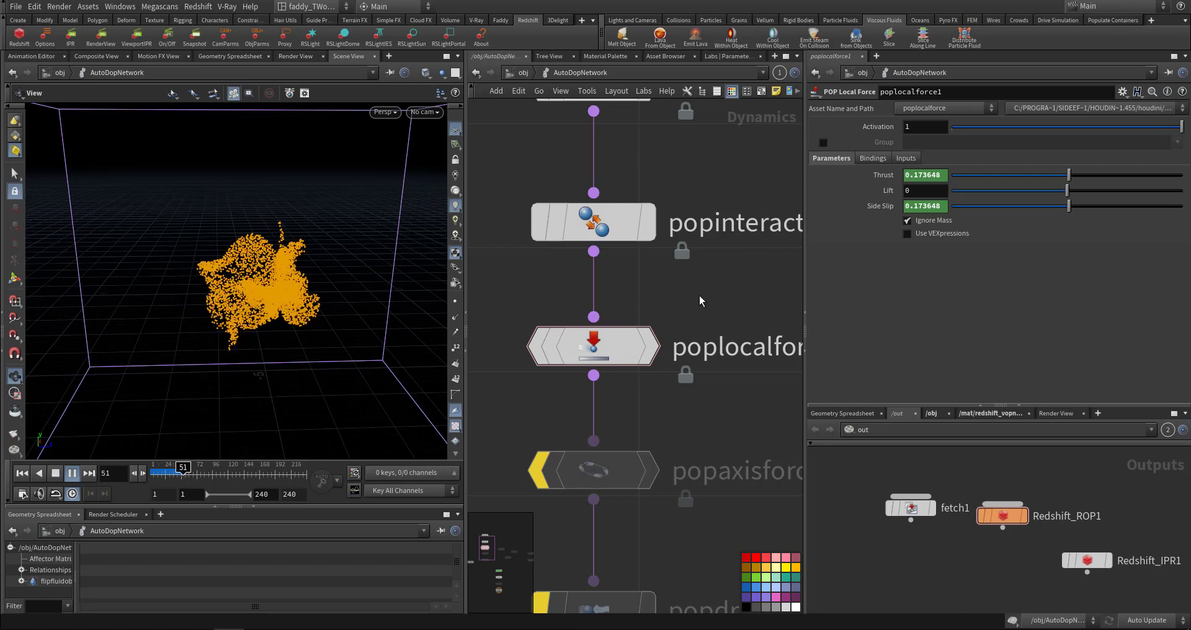
key(Tab)
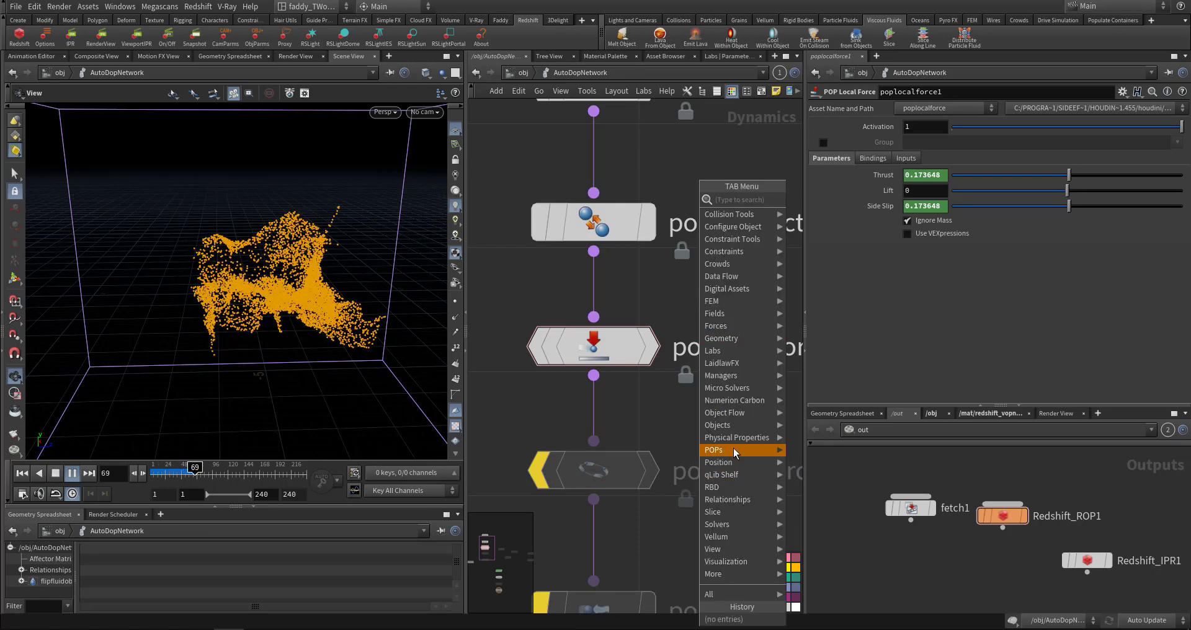
mouse_move(733, 448)
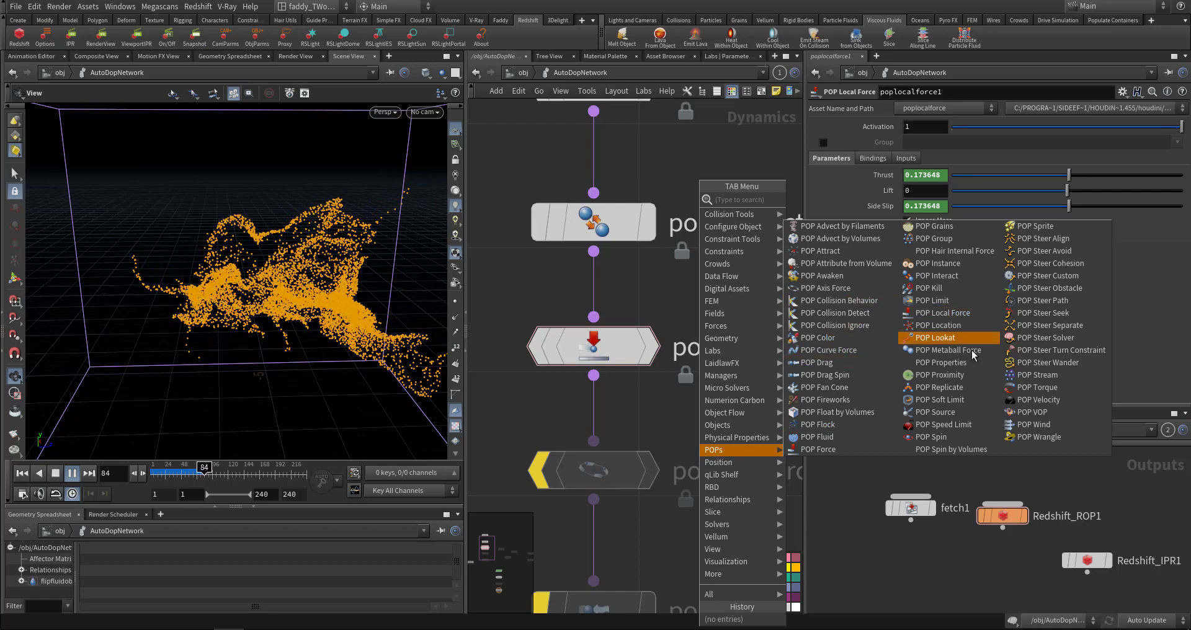
click(644, 292)
click(644, 292)
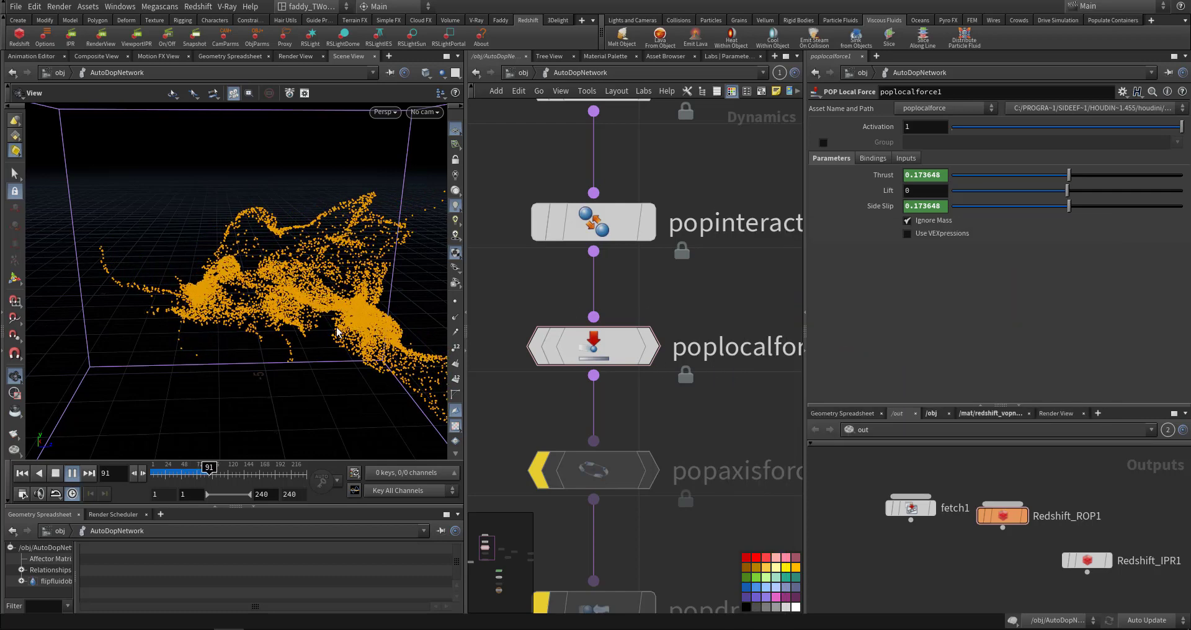
Step: Examine the moving particles against the container from other angles and rewind to frame 1
drag(337, 333, 241, 331)
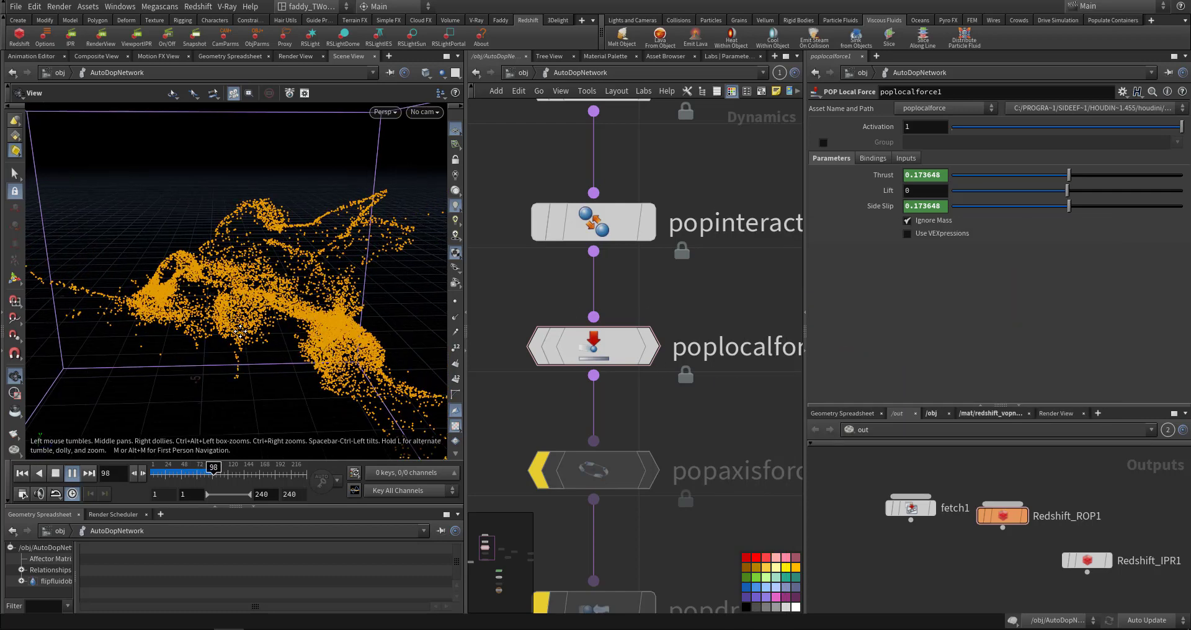
drag(250, 376, 279, 381)
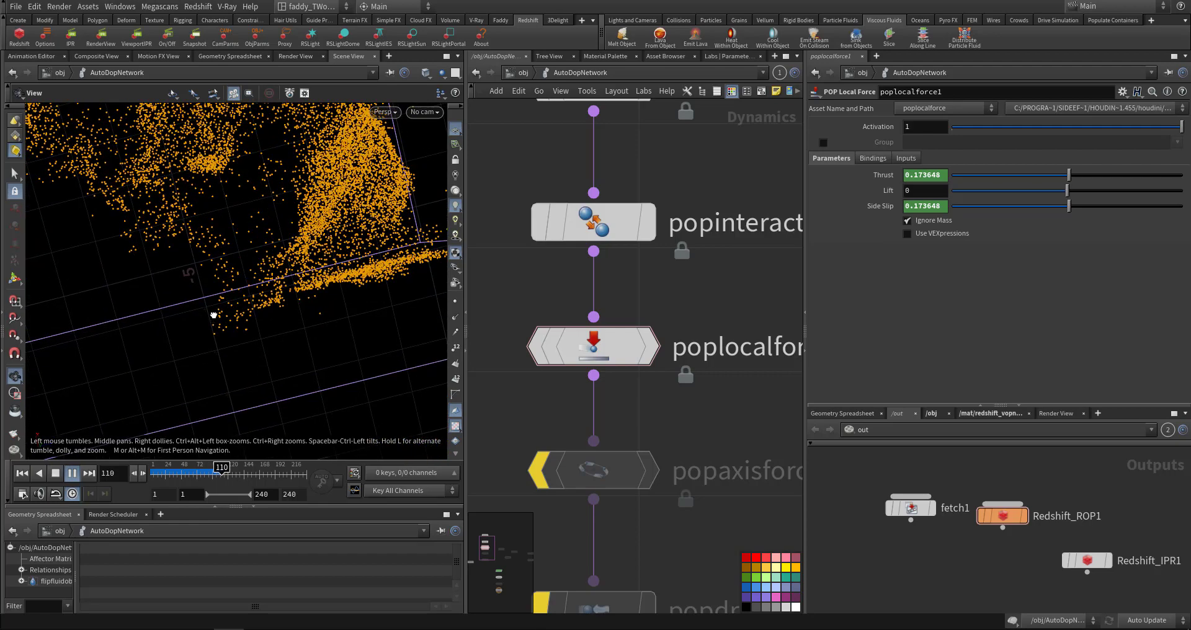
drag(214, 315, 195, 298)
key(ctrl+Up)
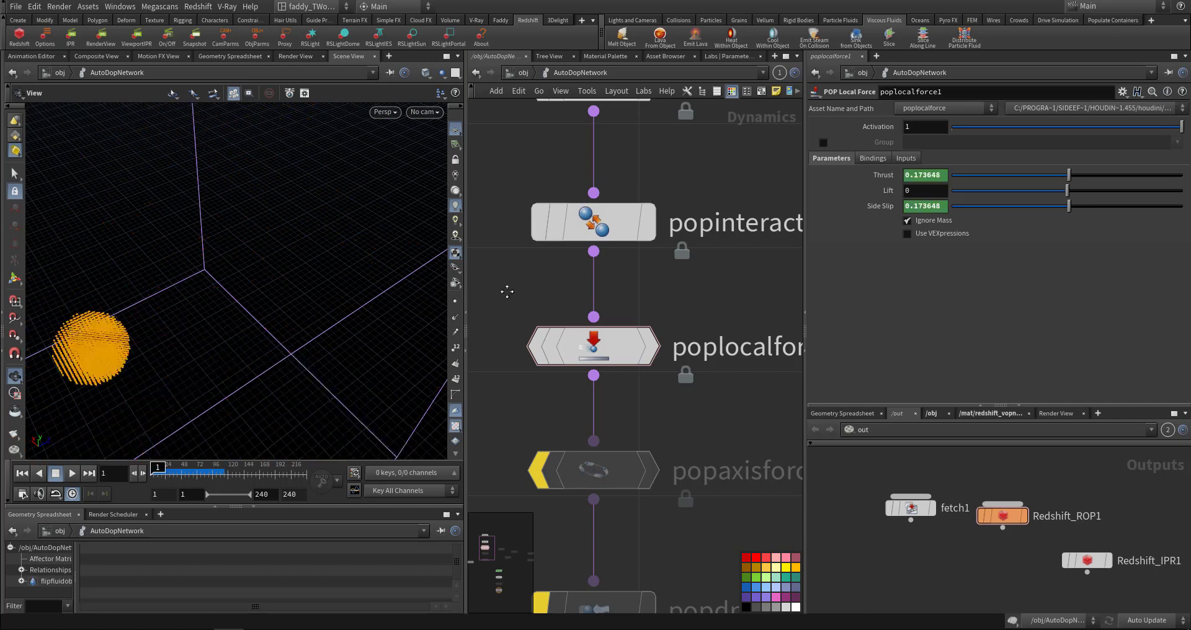
Step: Turn off Closed Boundaries on flipfluidobject1
middle_drag(507, 292, 687, 276)
scroll(680, 354, down, 4)
middle_drag(557, 423, 568, 351)
click(575, 423)
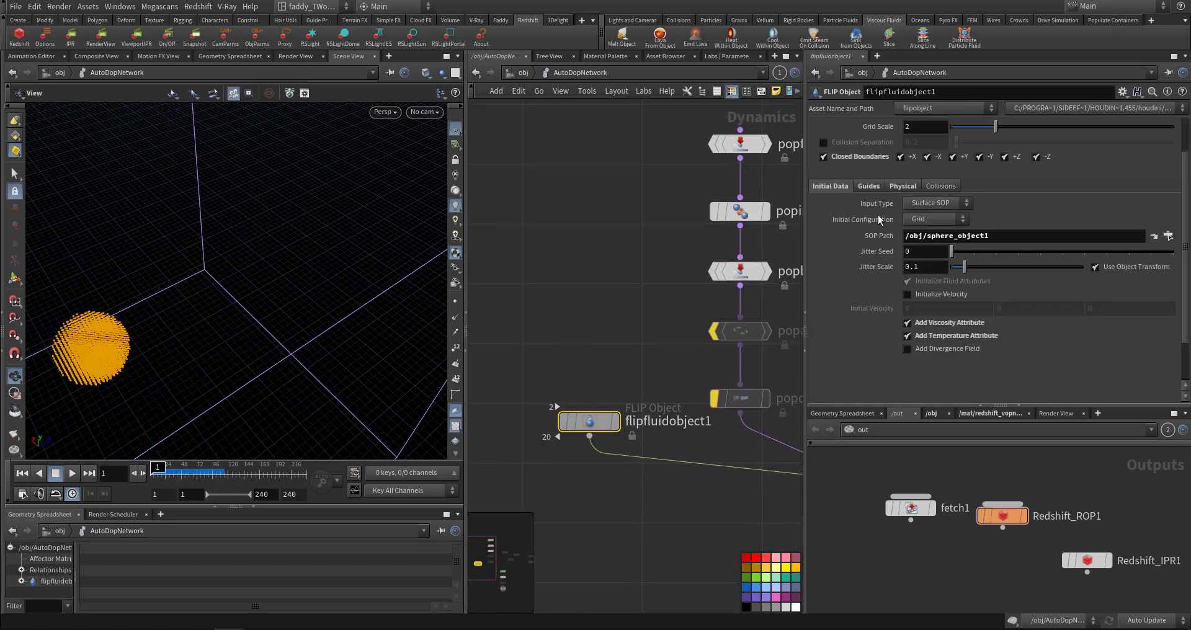
click(824, 157)
Step: Look through cam2 in the viewport and play the simulation
drag(327, 300, 248, 324)
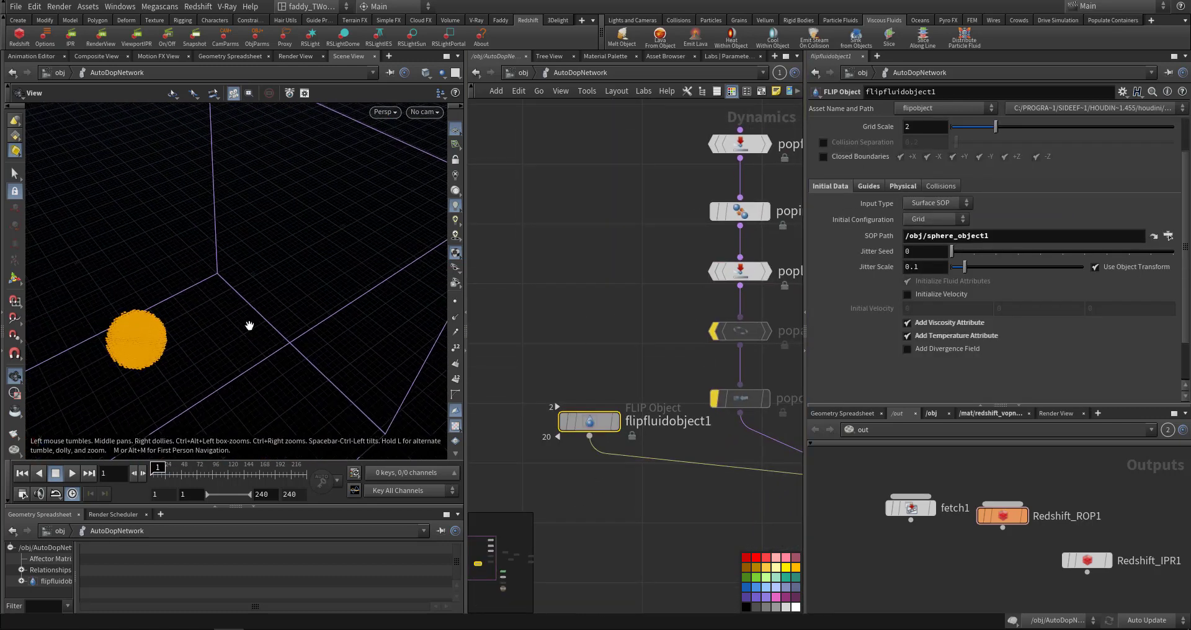
click(428, 112)
click(430, 171)
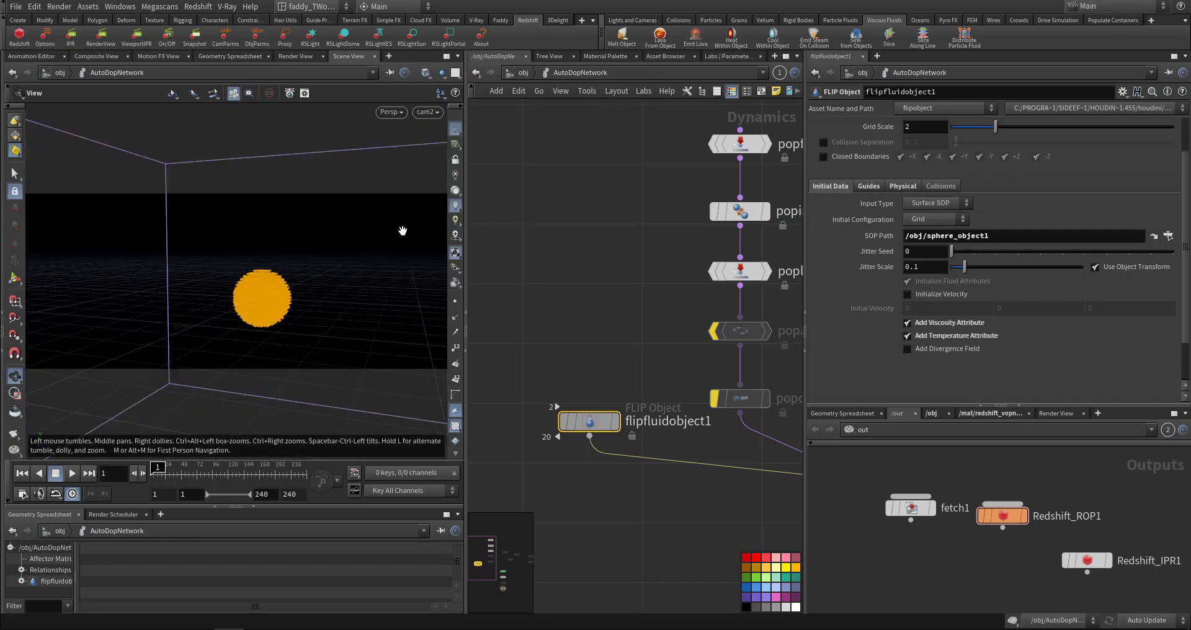
key(Up)
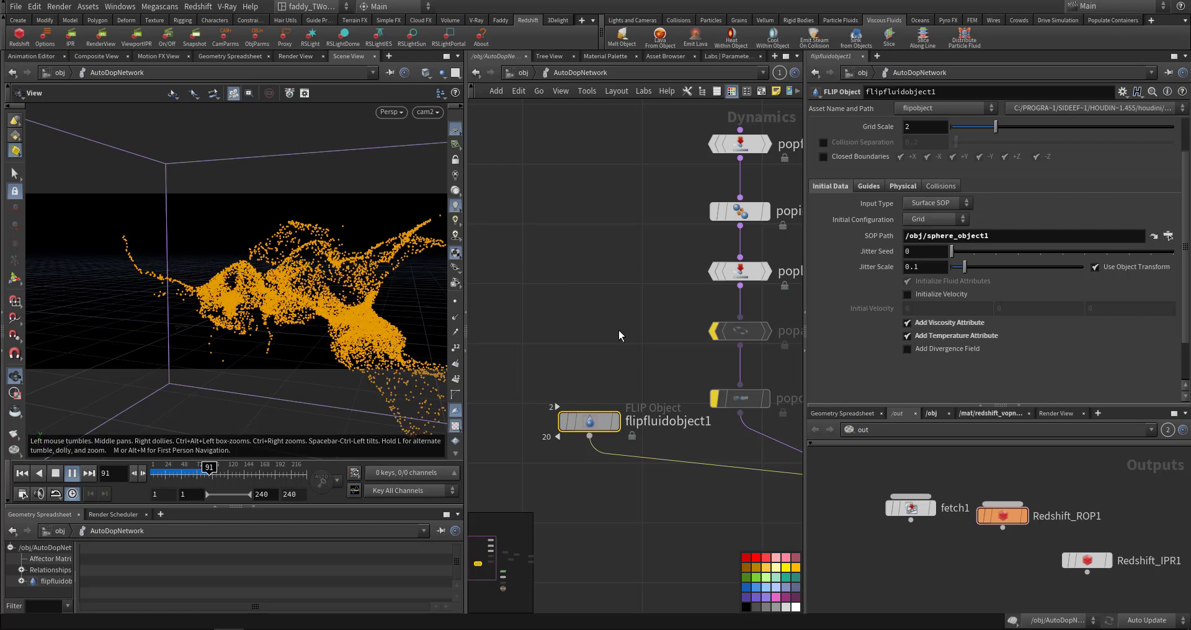
Step: Rewind to frame 1, re-enable the bypassed popaxisforce1 node and play the simulation with it active
key(Escape)
key(ctrl+Up)
middle_drag(641, 339, 549, 314)
scroll(600, 321, up, 5)
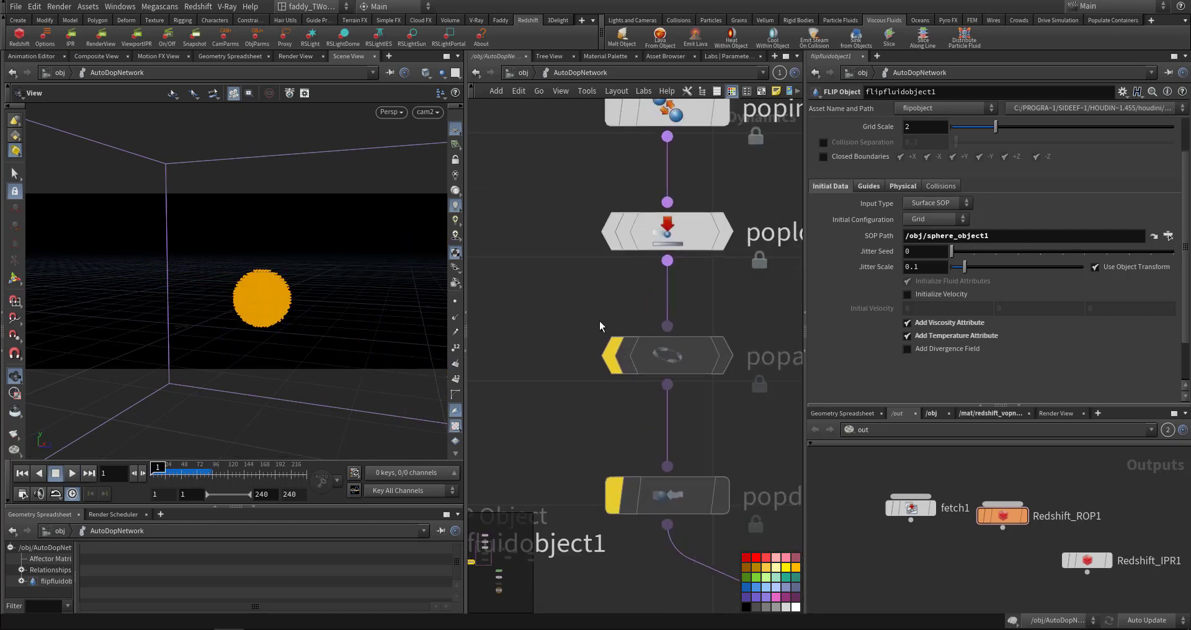
middle_drag(743, 319, 656, 289)
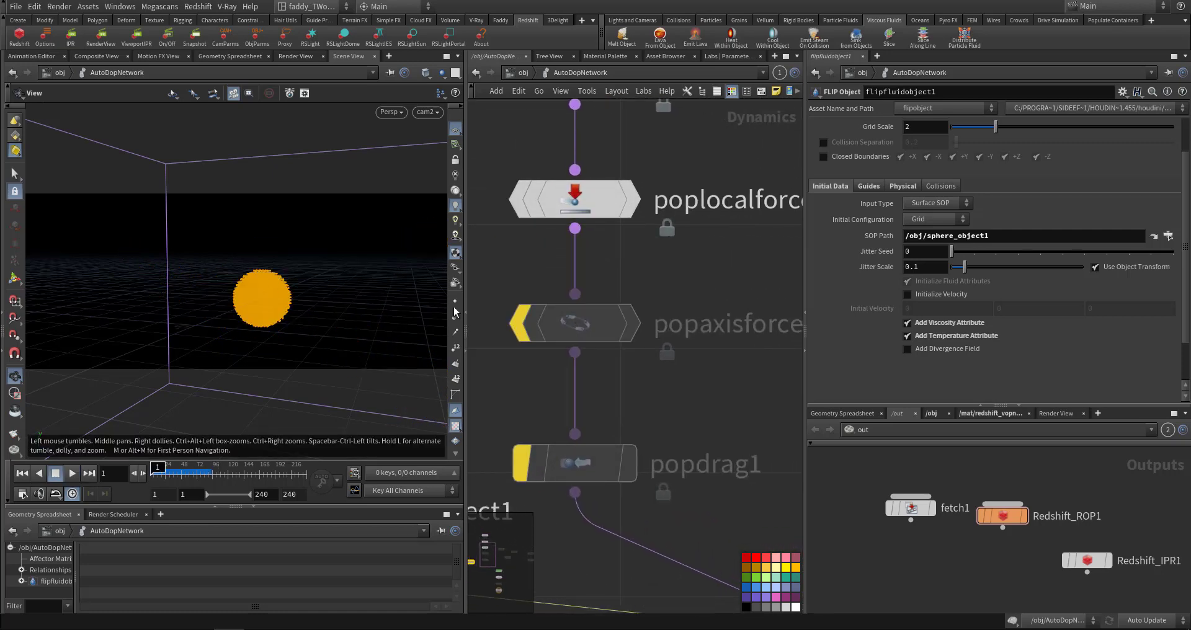
mouse_move(665, 322)
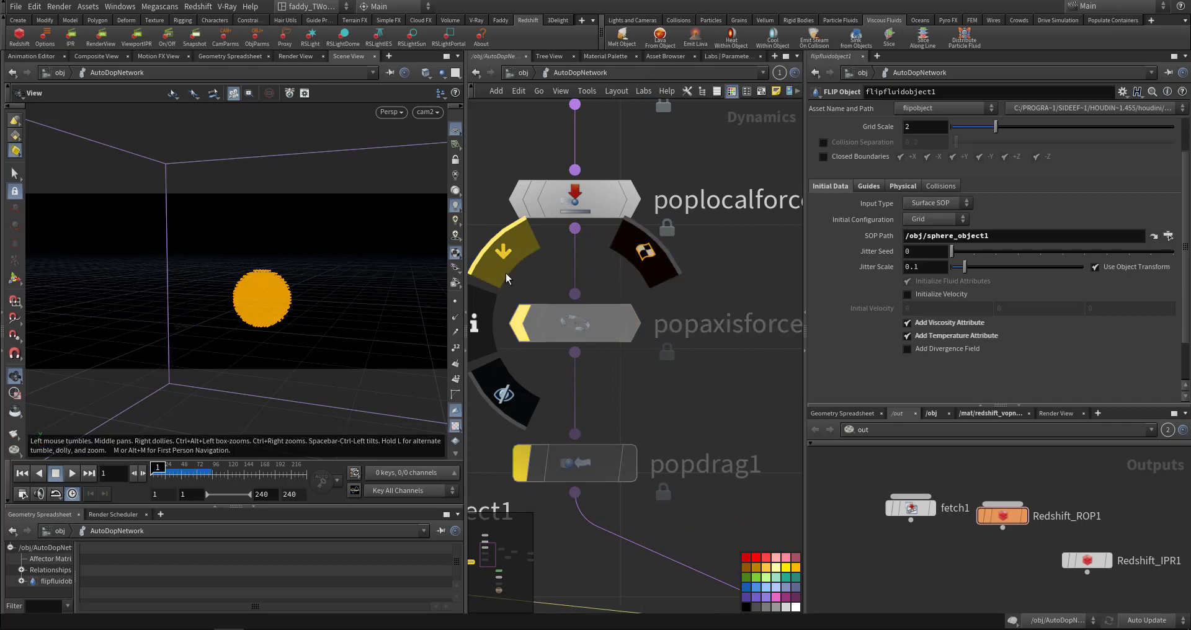
click(520, 322)
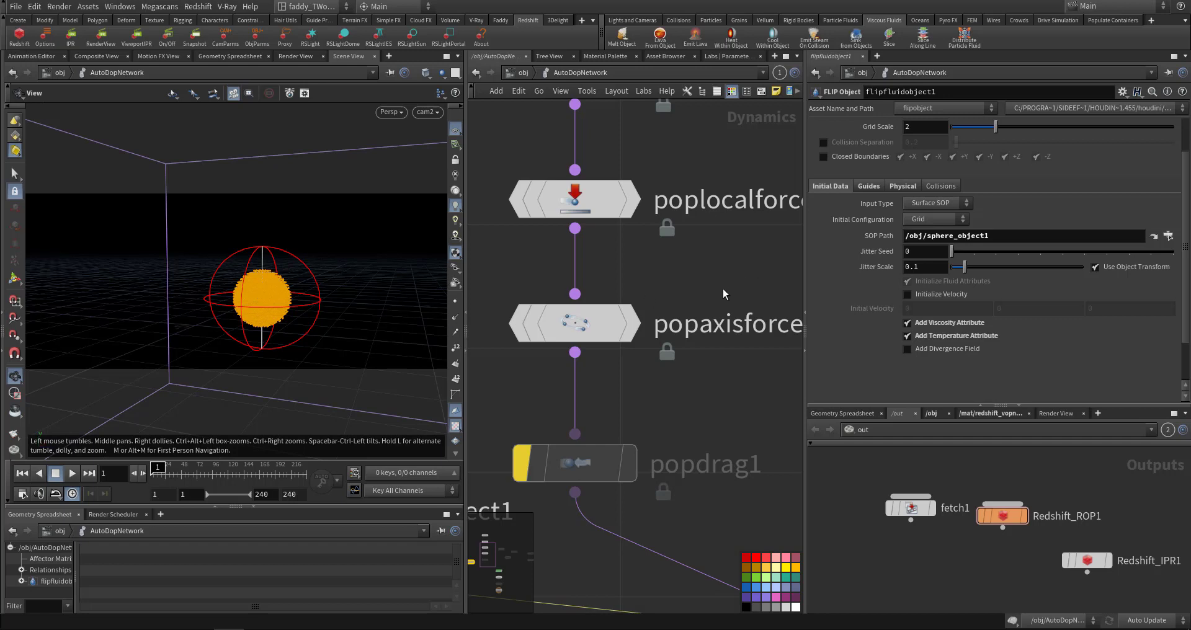
key(Up)
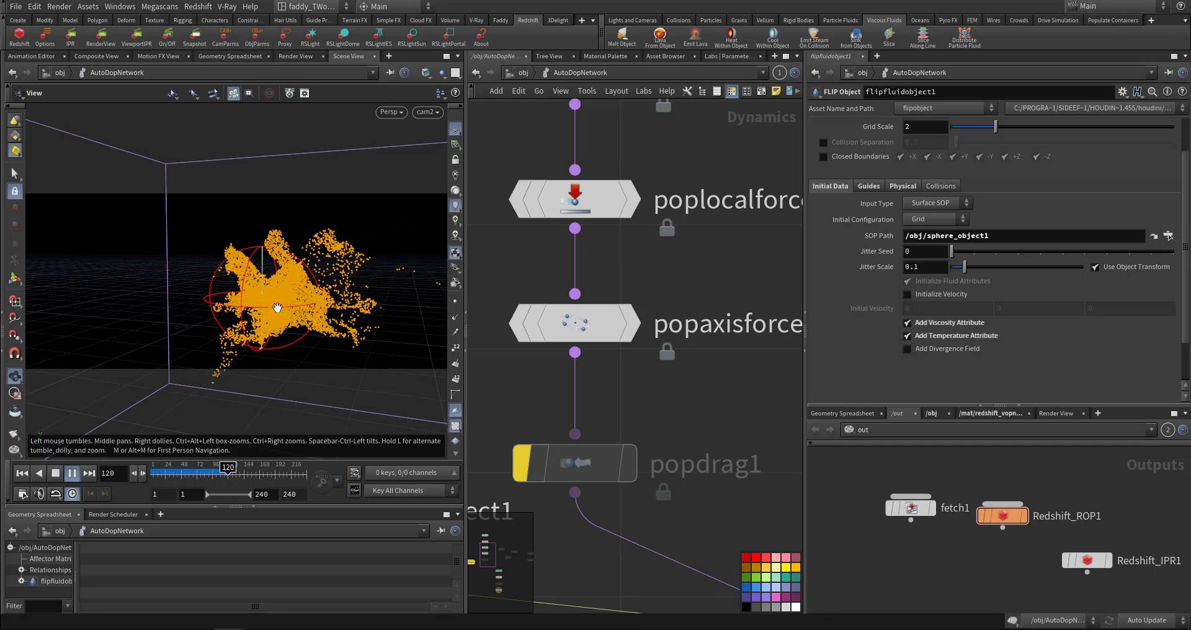
key(ctrl+Up)
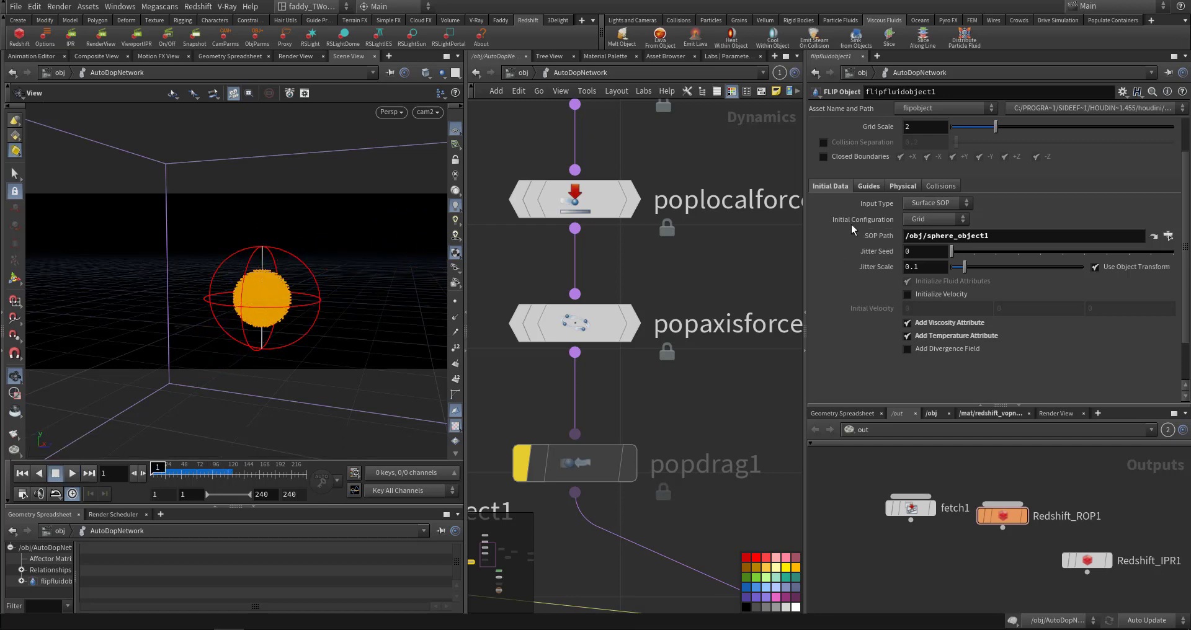
Step: Examine the Orbit Speed and Suction Speed expressions on popaxisforce1 and replay the simulation
click(1008, 236)
click(629, 320)
click(851, 174)
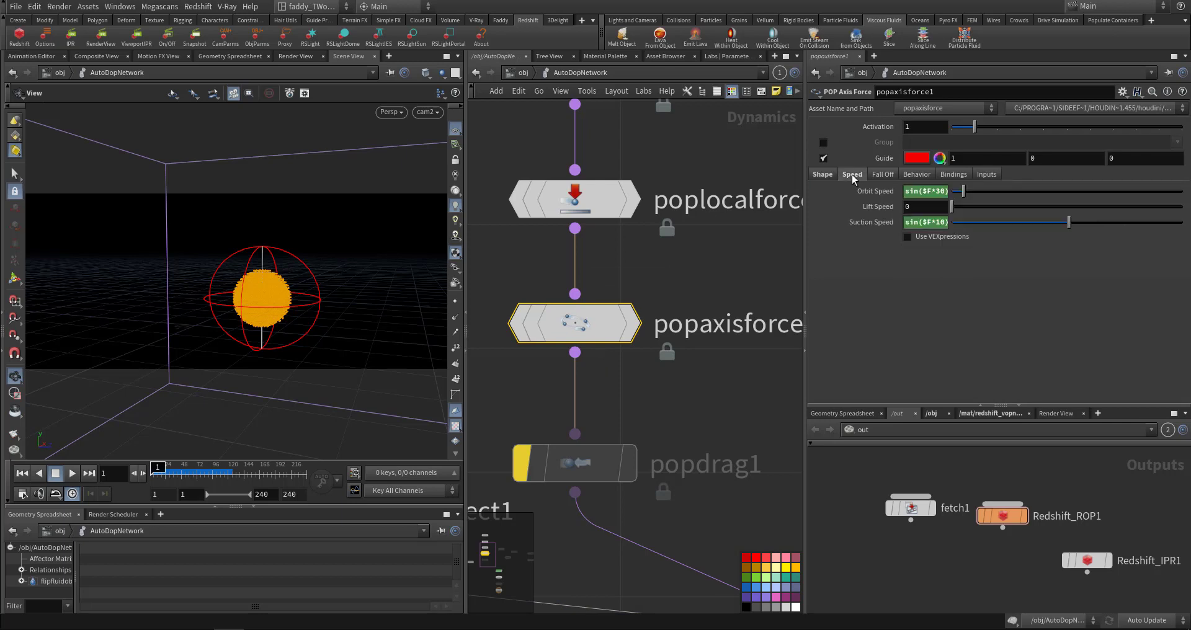
click(893, 194)
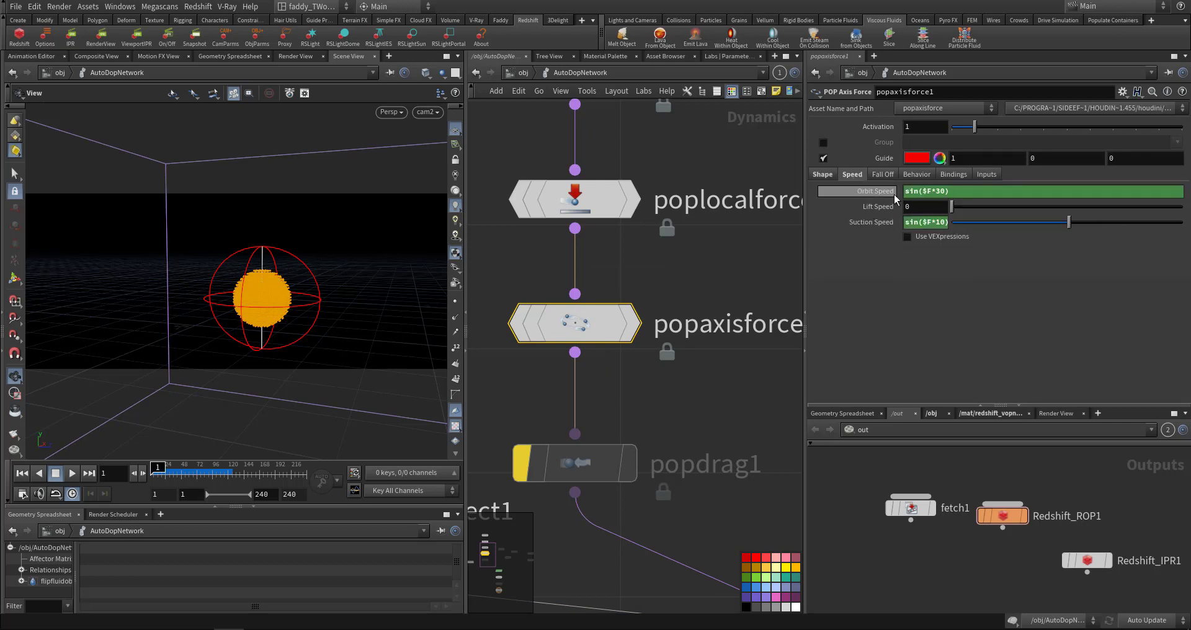
click(859, 221)
drag(956, 221, 813, 231)
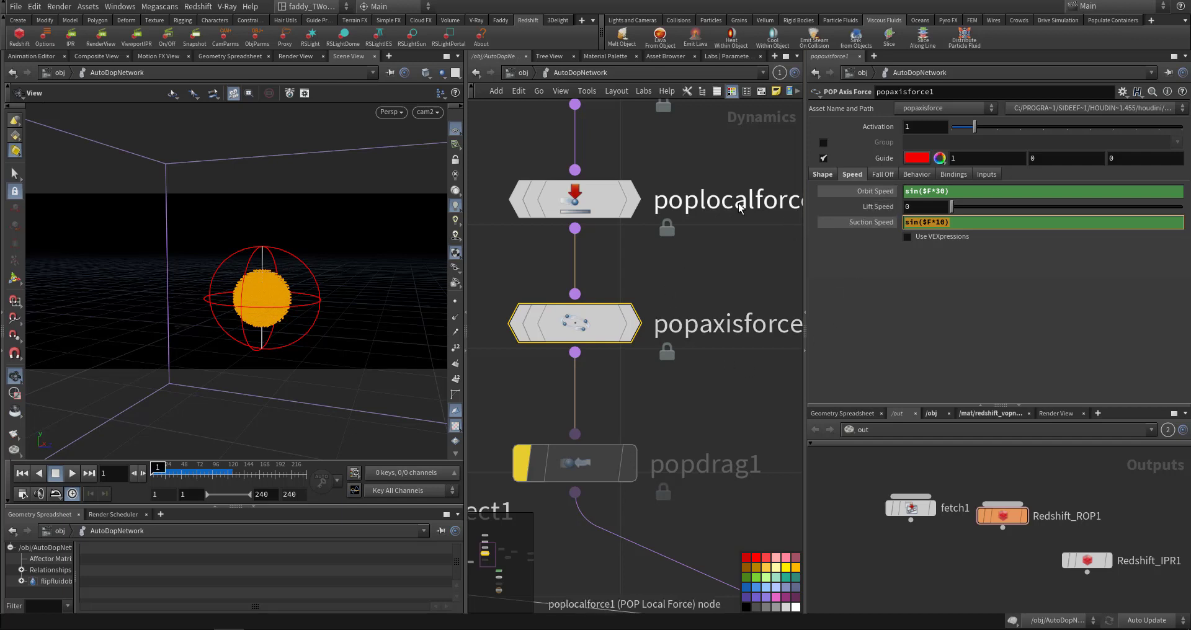
click(708, 265)
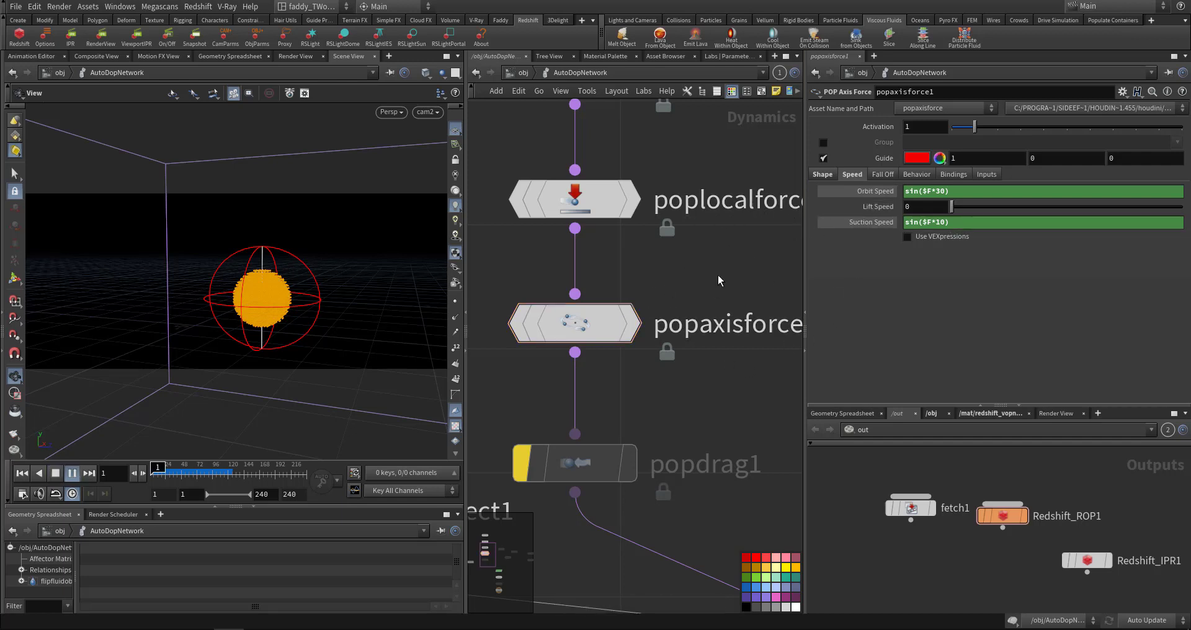
key(Up)
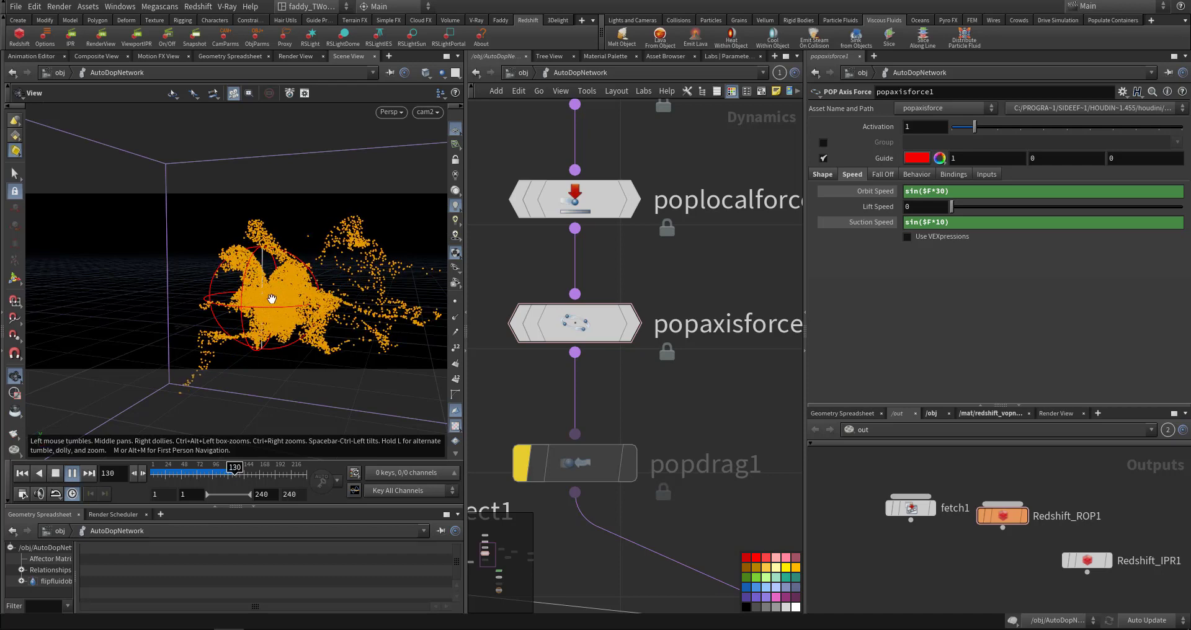
key(ctrl+Up)
Step: Re-enable the bypassed popdrag1 node and play the simulation with drag active
middle_drag(677, 408, 688, 321)
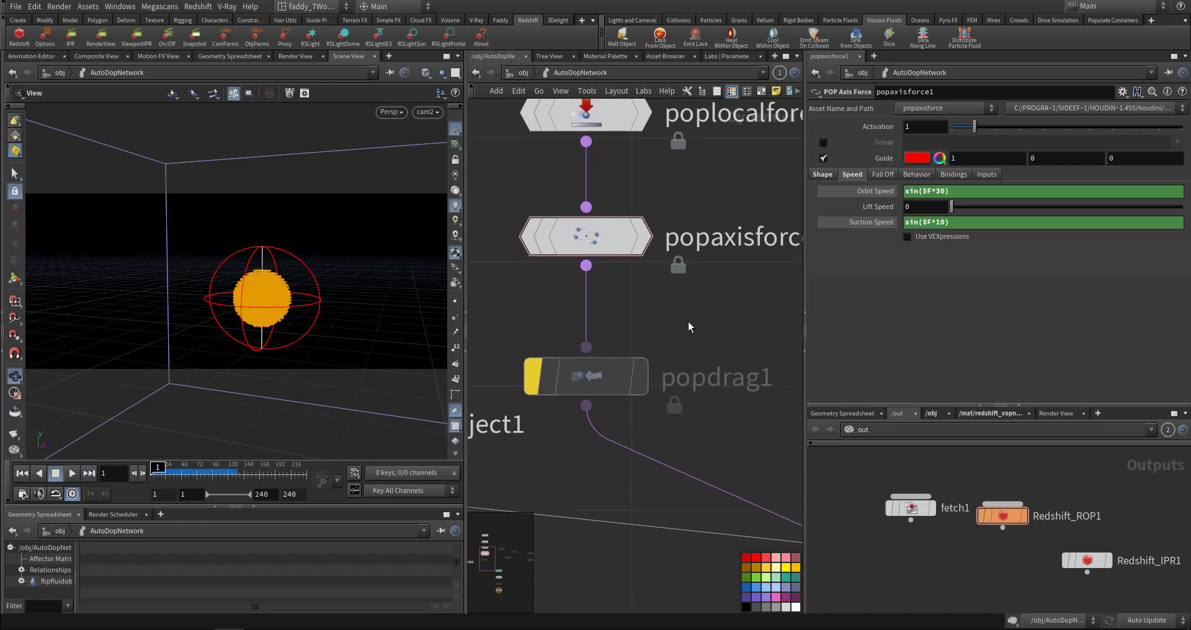
mouse_move(626, 377)
click(577, 375)
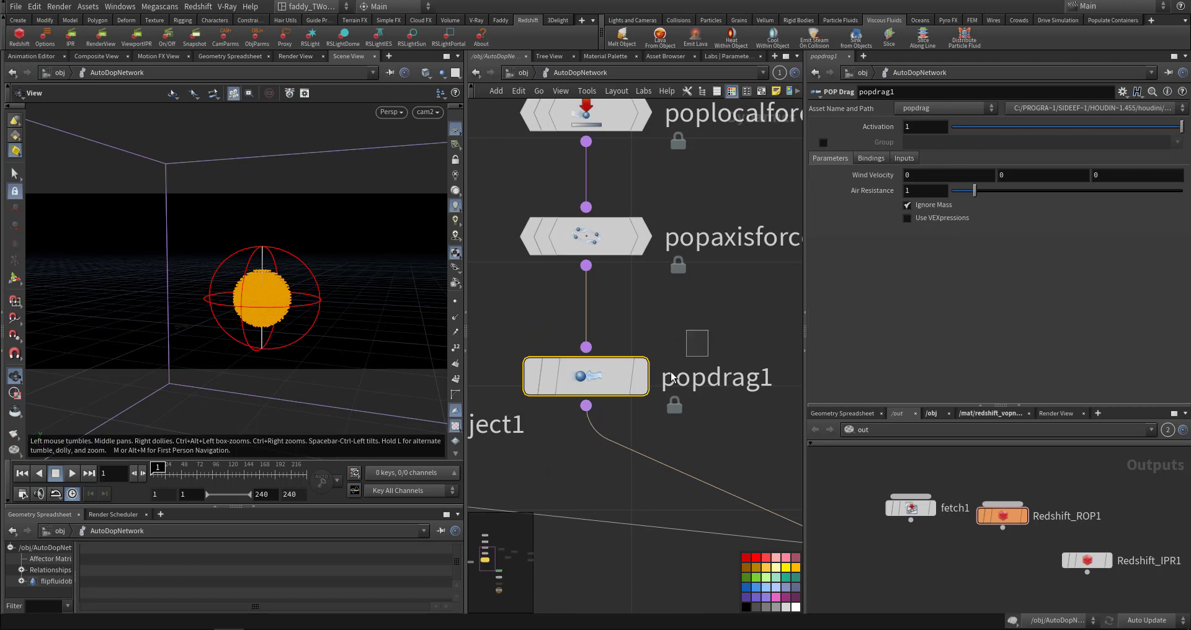
drag(671, 373, 586, 440)
key(Up)
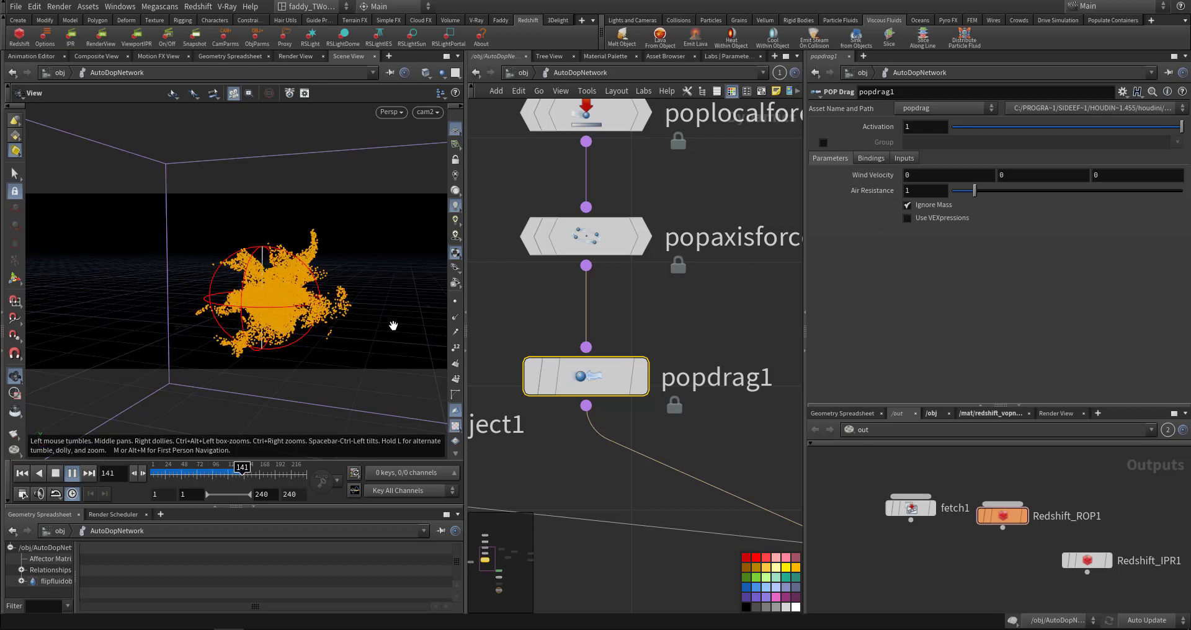
key(ctrl+Up)
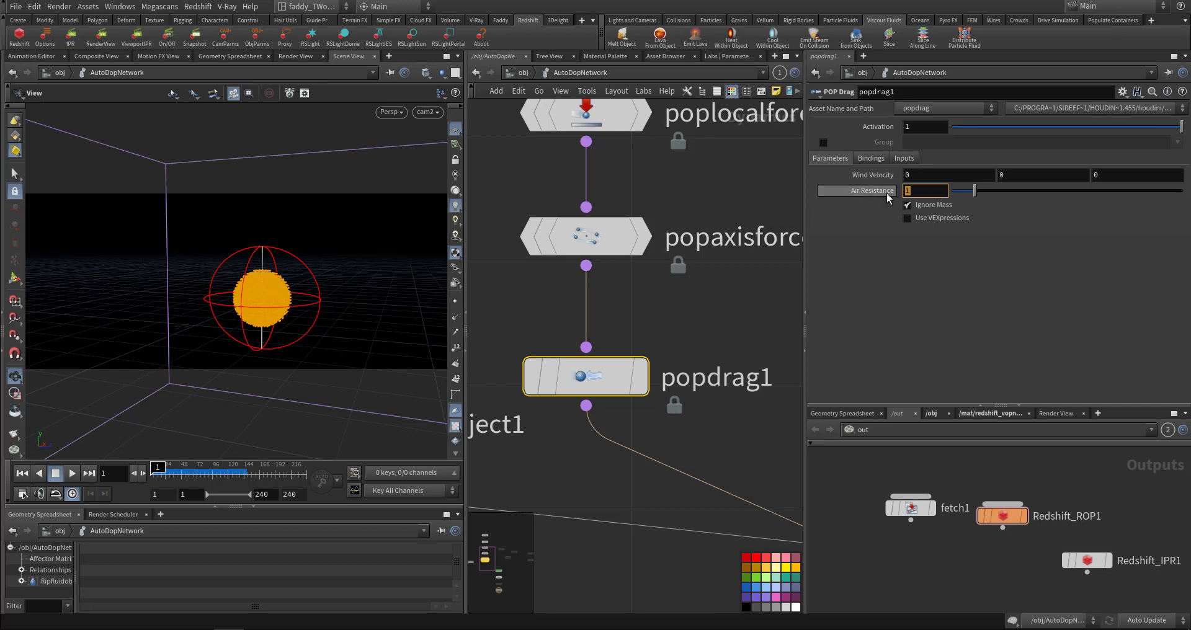
Step: Set the Air Resistance of popdrag1 to 0.5 and replay the simulation
text(.5)
key(Return)
key(Up)
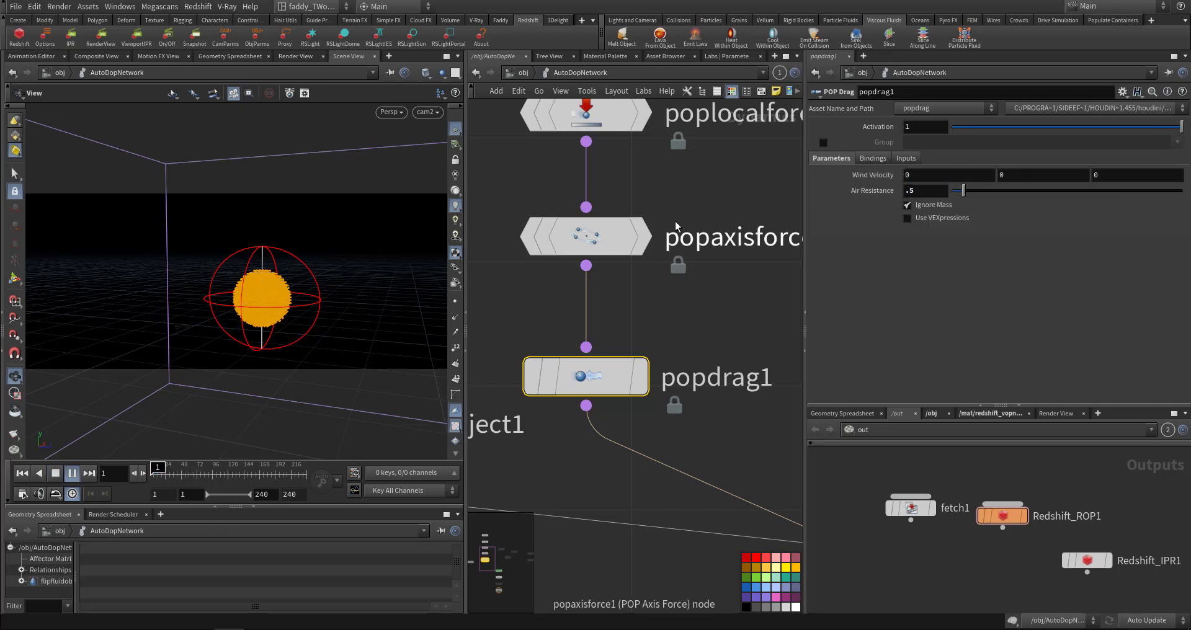
mouse_move(648, 252)
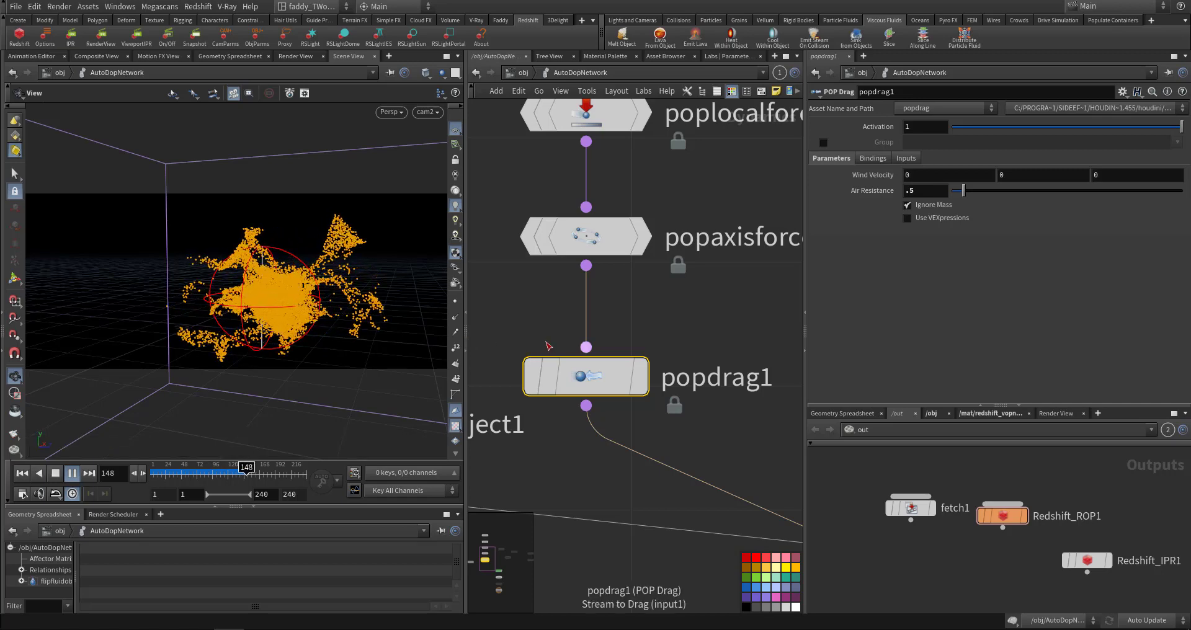
key(ctrl+Up)
Step: Re-enable the bypassed gasvortexconfinement1 node and play the simulation from frame 1
scroll(713, 457, down, 4)
scroll(667, 389, up, 6)
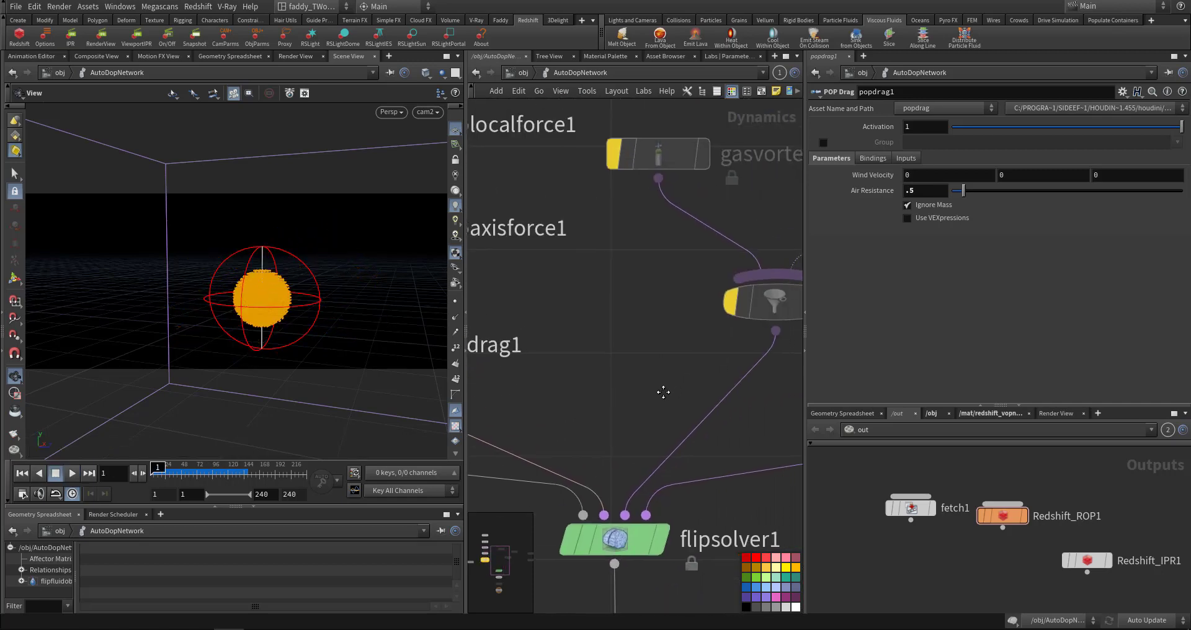
scroll(620, 422, right, 3)
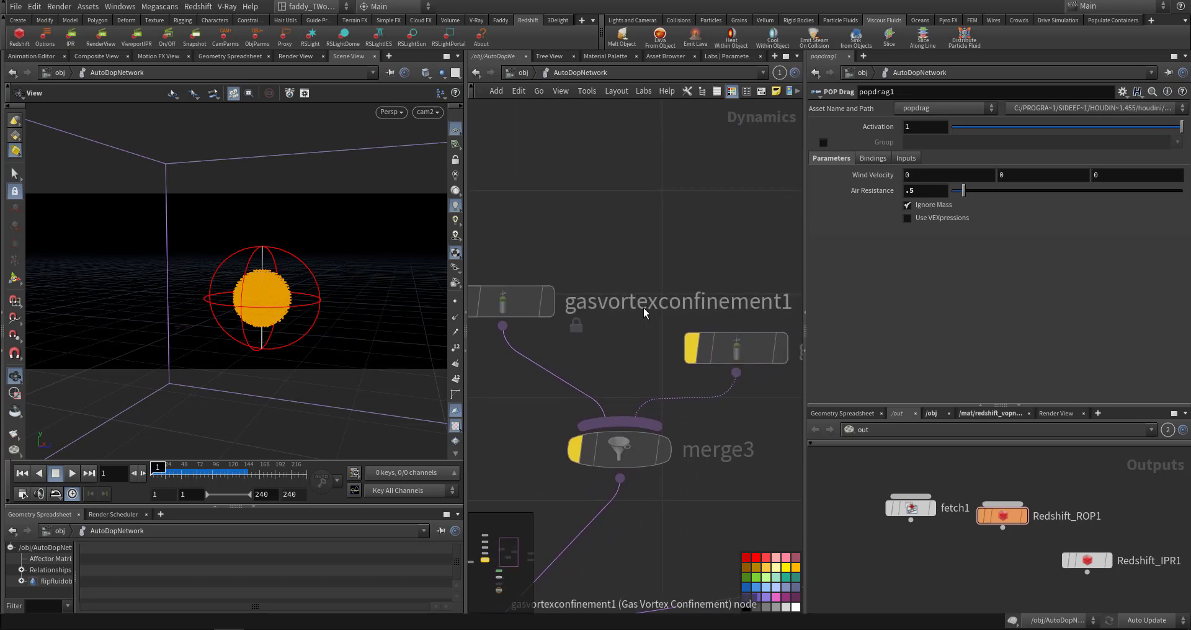
scroll(665, 380, left, 3)
mouse_move(539, 243)
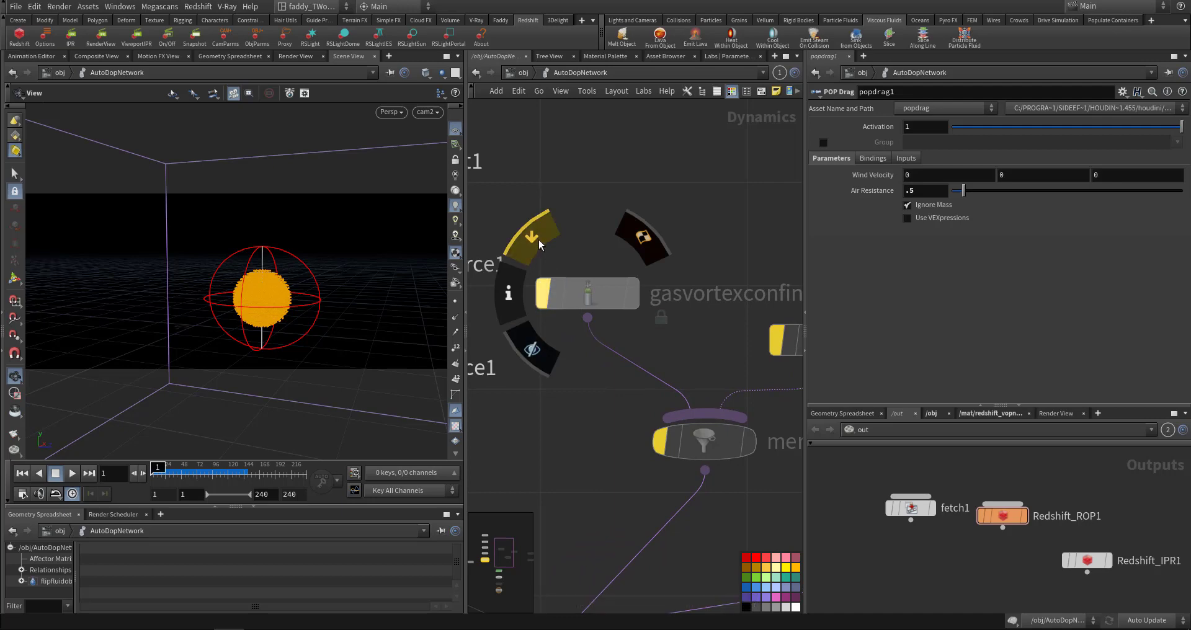
click(554, 294)
key(Tab)
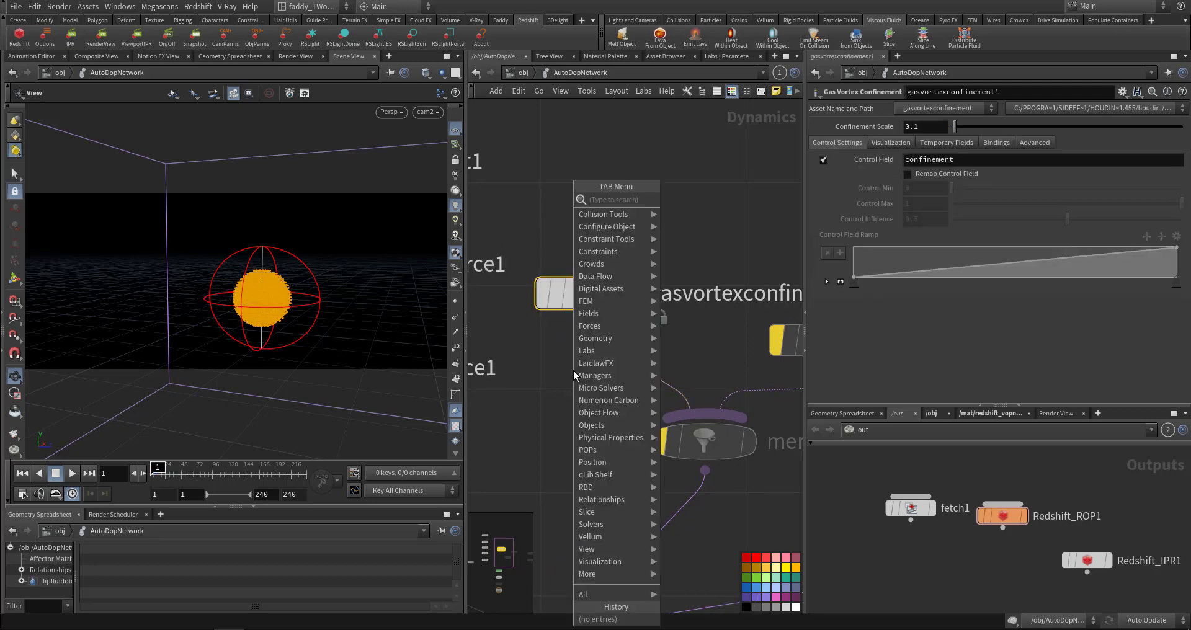
mouse_move(605, 388)
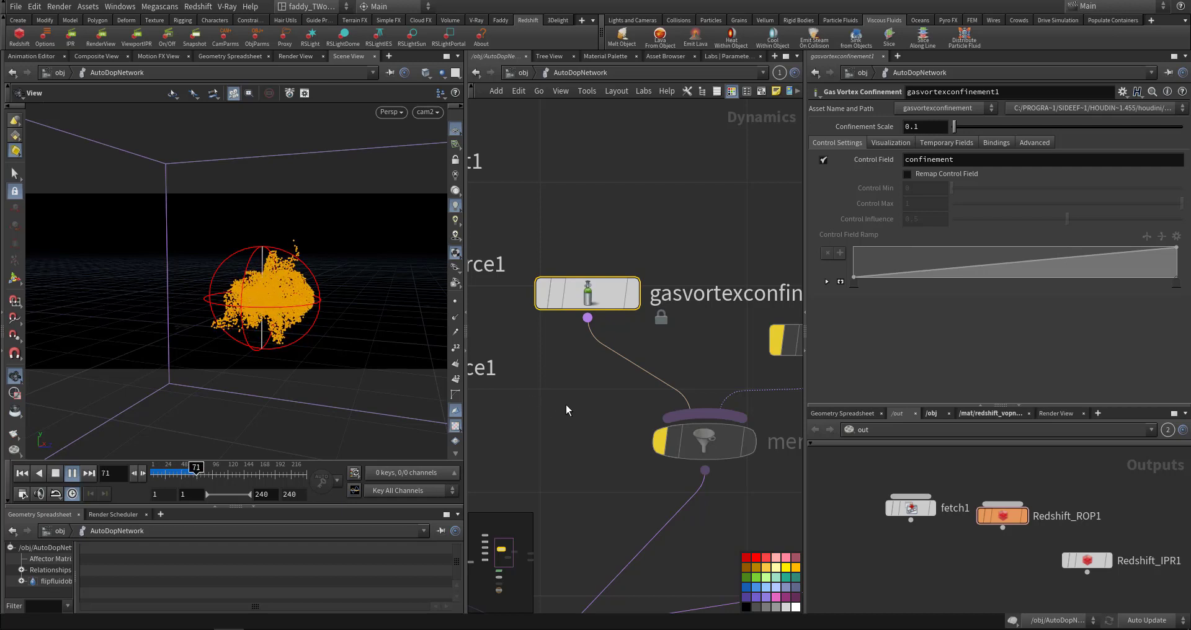
middle_drag(566, 404, 419, 372)
key(ctrl+Up)
Step: Re-enable the bypassed gasvortexboost1 node, play the simulation and rewind it to frame 1
middle_drag(747, 329, 624, 323)
mouse_move(531, 307)
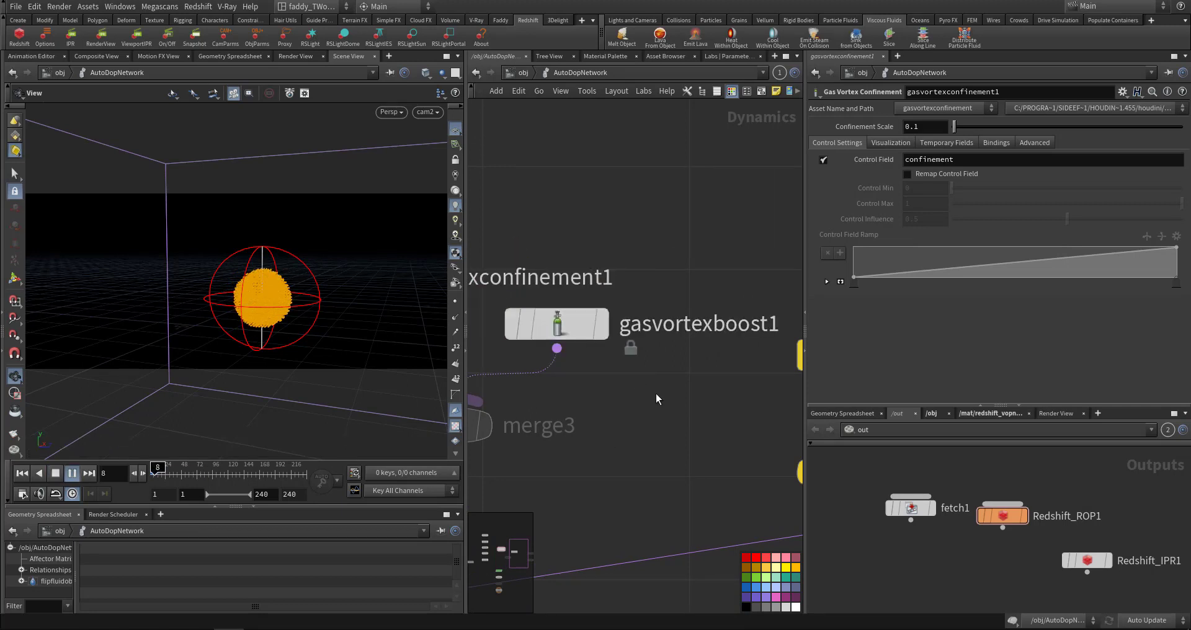
drag(657, 395, 574, 322)
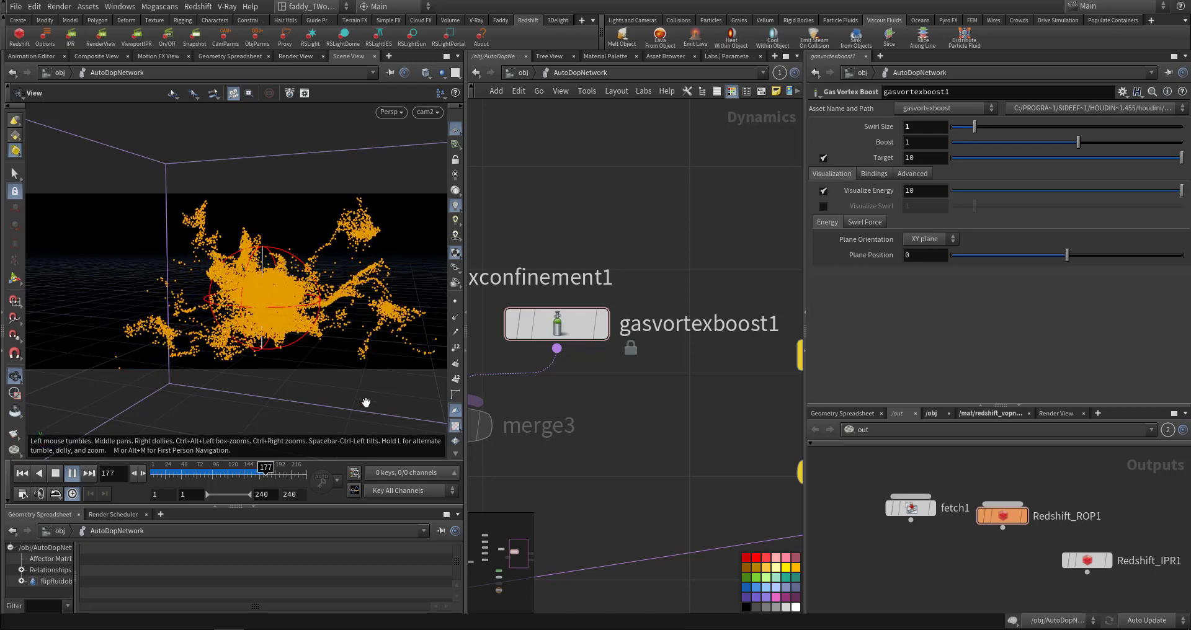
key(ctrl+Up)
Step: Re-enable the bypassed gastemperatureupdate1 node, play the simulation and rewind it to frame 1
middle_drag(658, 489, 497, 459)
scroll(562, 413, down, 3)
middle_drag(686, 403, 632, 364)
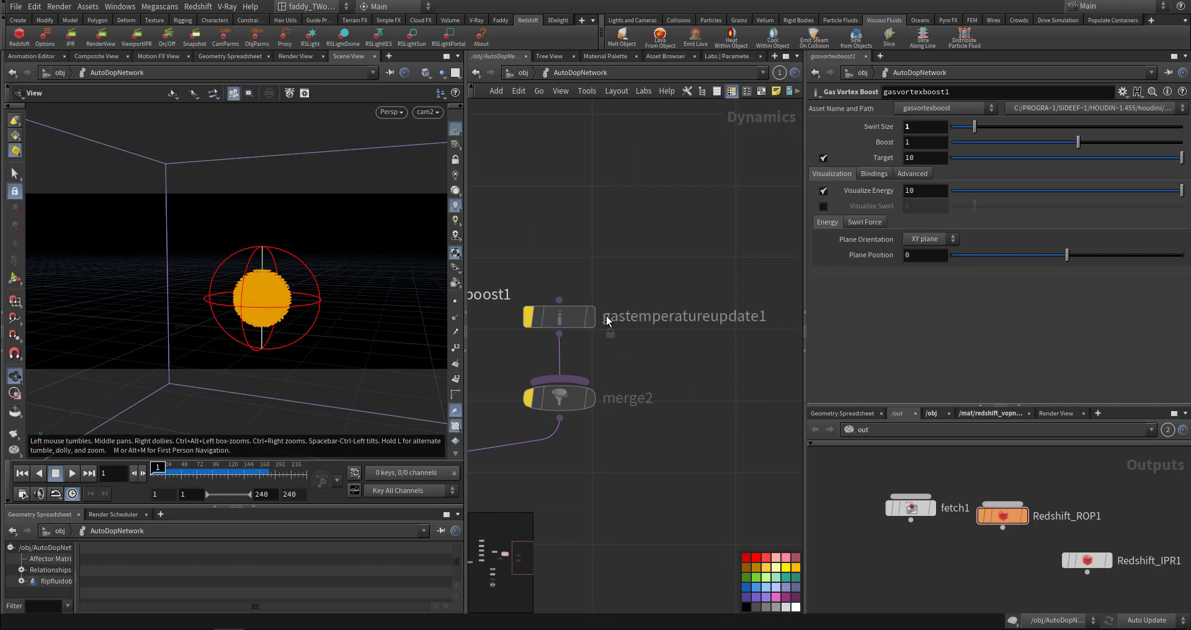
drag(560, 345, 561, 344)
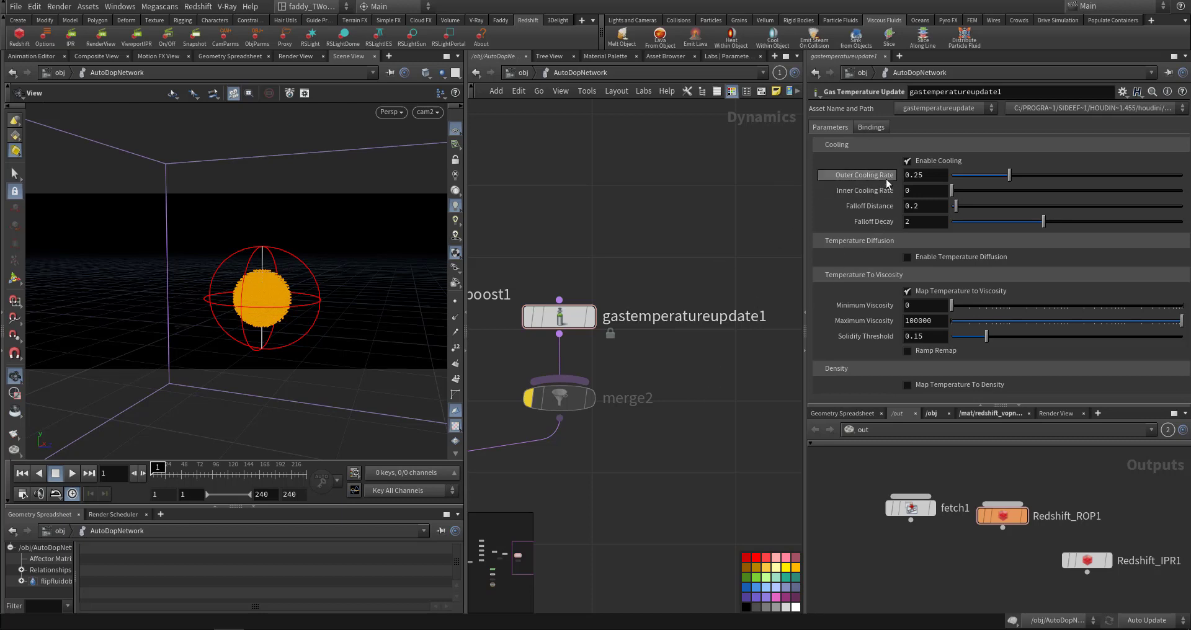
key(Up)
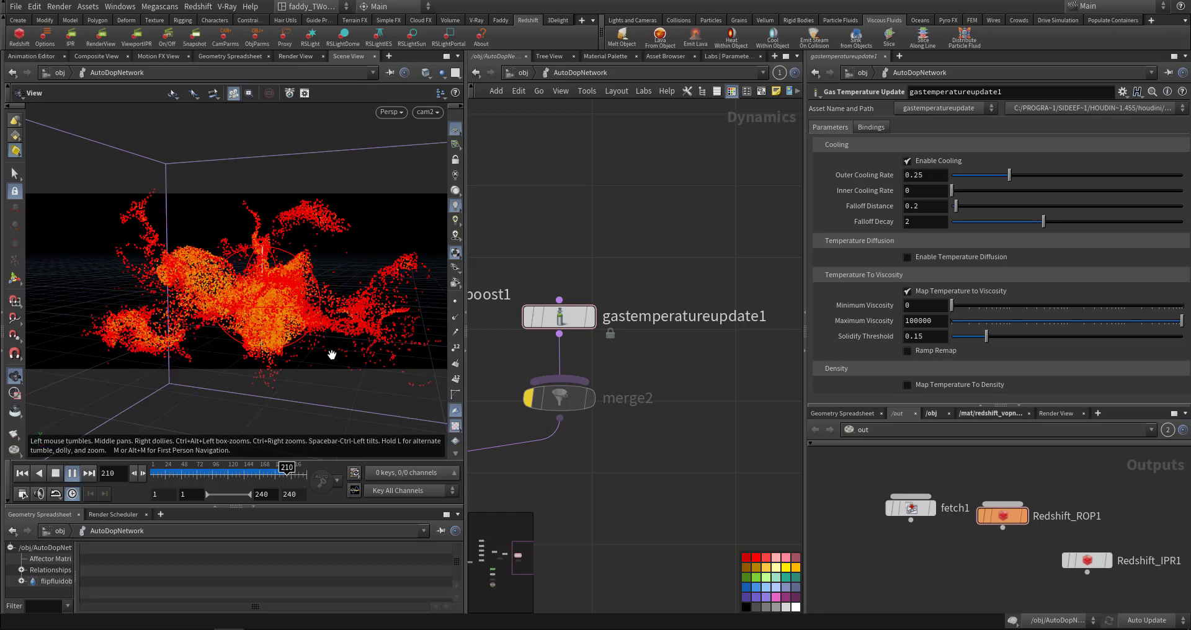
key(Up)
key(ctrl+Up)
Step: Examine the Particle Motion settings of flipsolver1 for behavior, droplets and vorticity
middle_drag(577, 487, 713, 503)
click(632, 397)
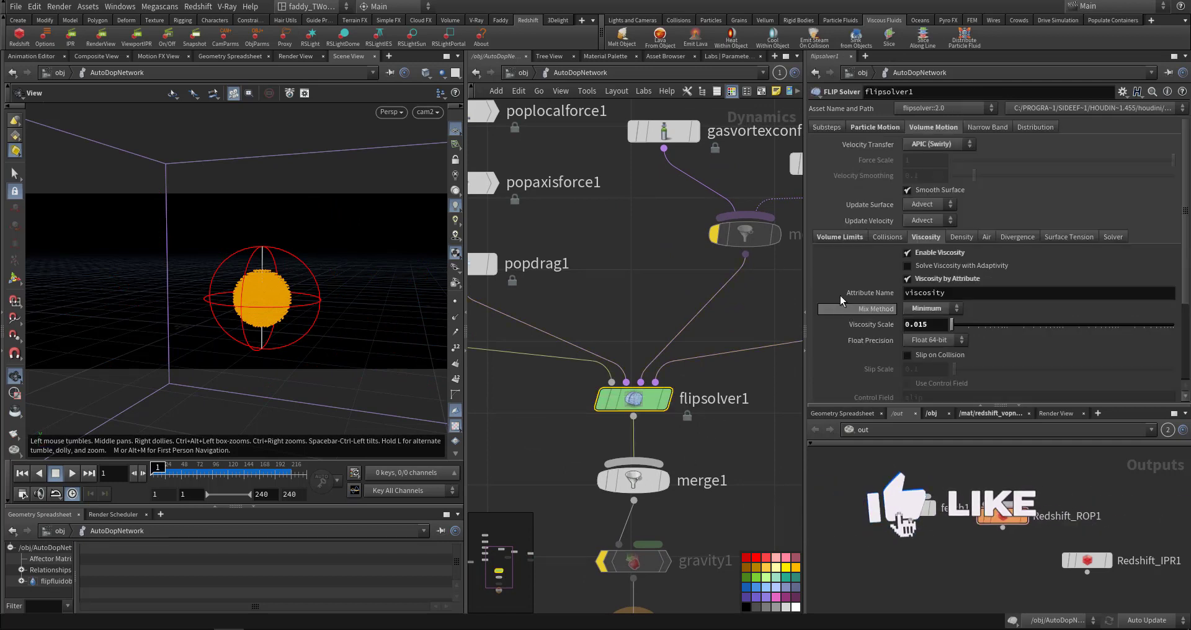
click(858, 129)
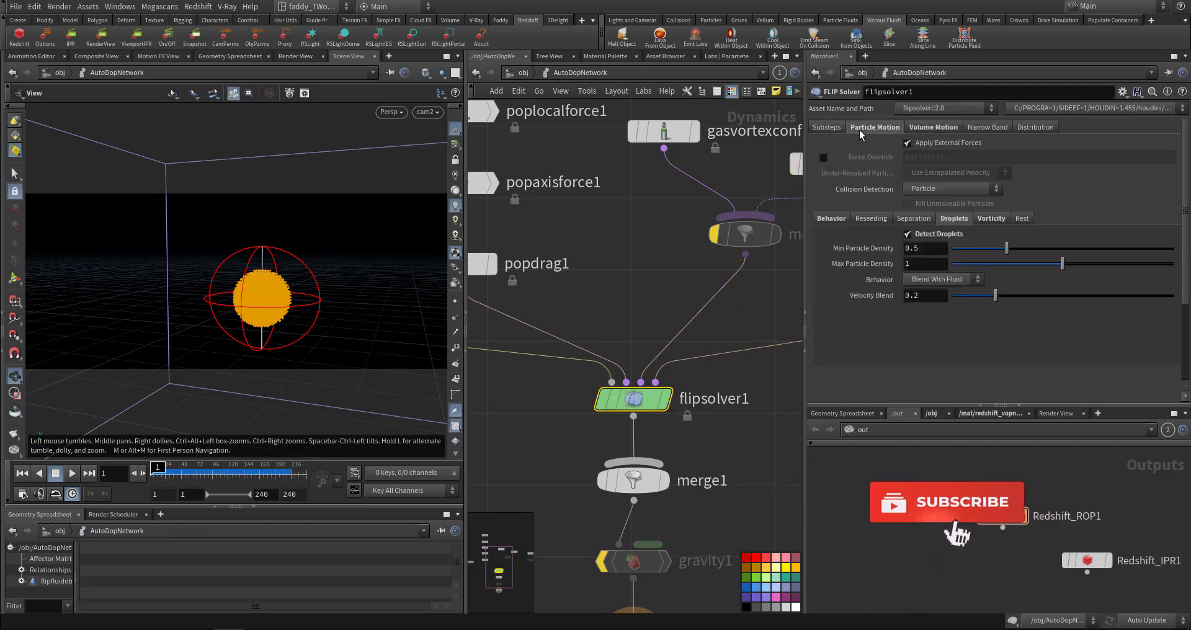
click(831, 218)
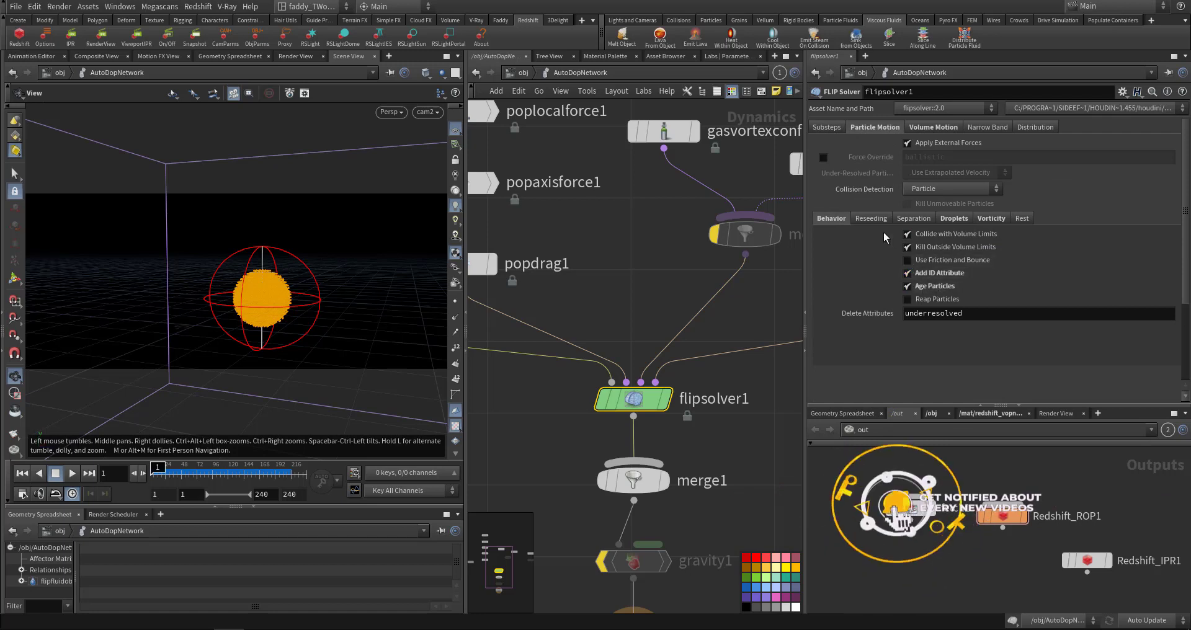
click(954, 218)
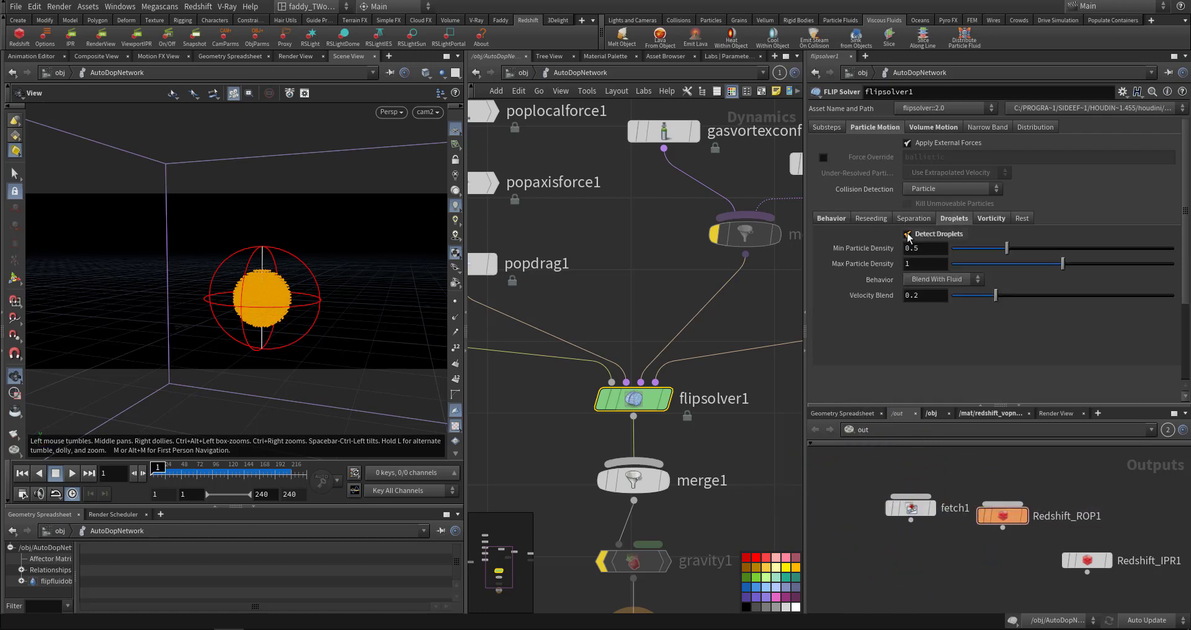
click(988, 222)
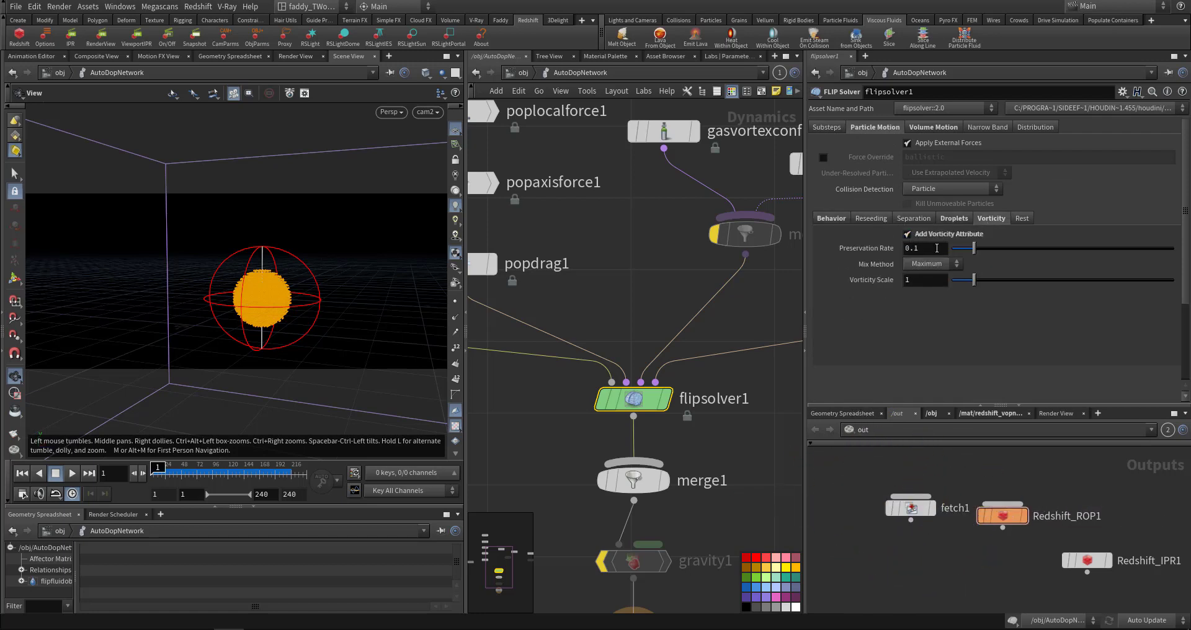
Step: Examine the Volume Motion settings of flipsolver1, covering the volume limits and the Viscosity Scale
click(932, 127)
click(837, 237)
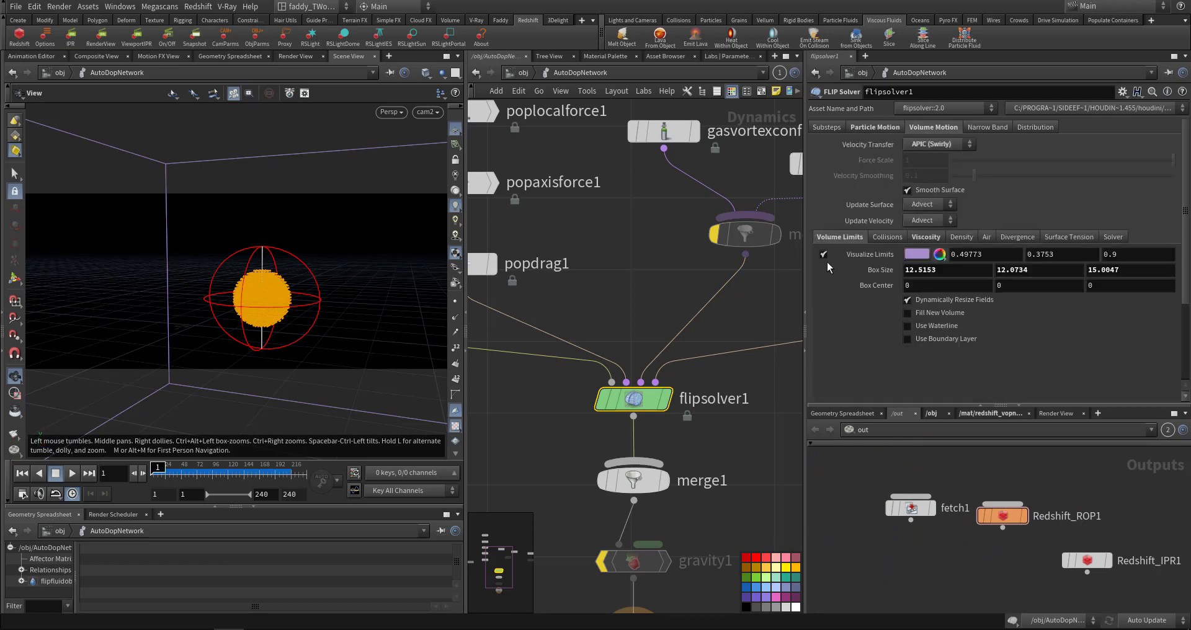
click(926, 237)
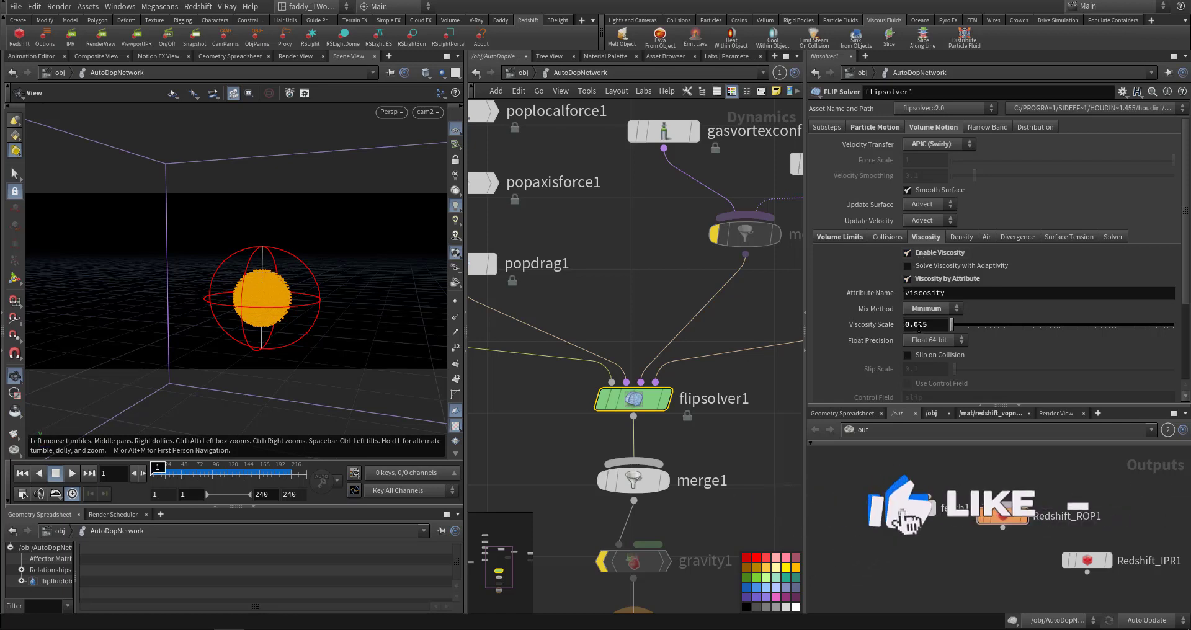
drag(910, 326, 916, 339)
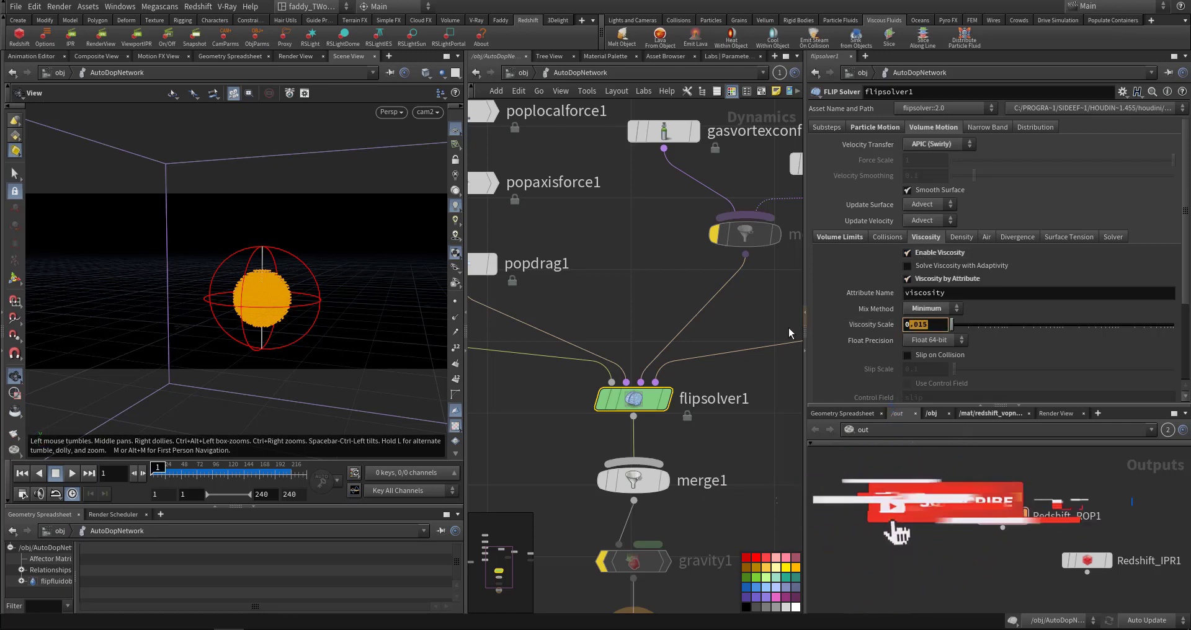
Step: Play the simulation, return to the object level and open the sphere_object1_fluid network
click(753, 315)
key(Up)
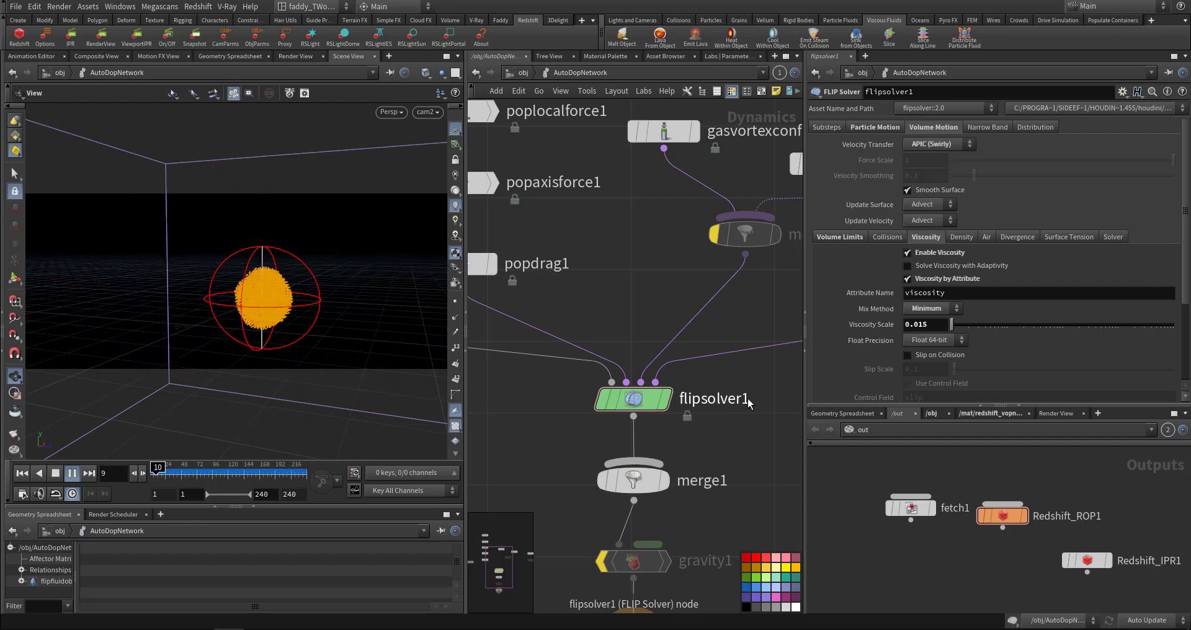
click(523, 75)
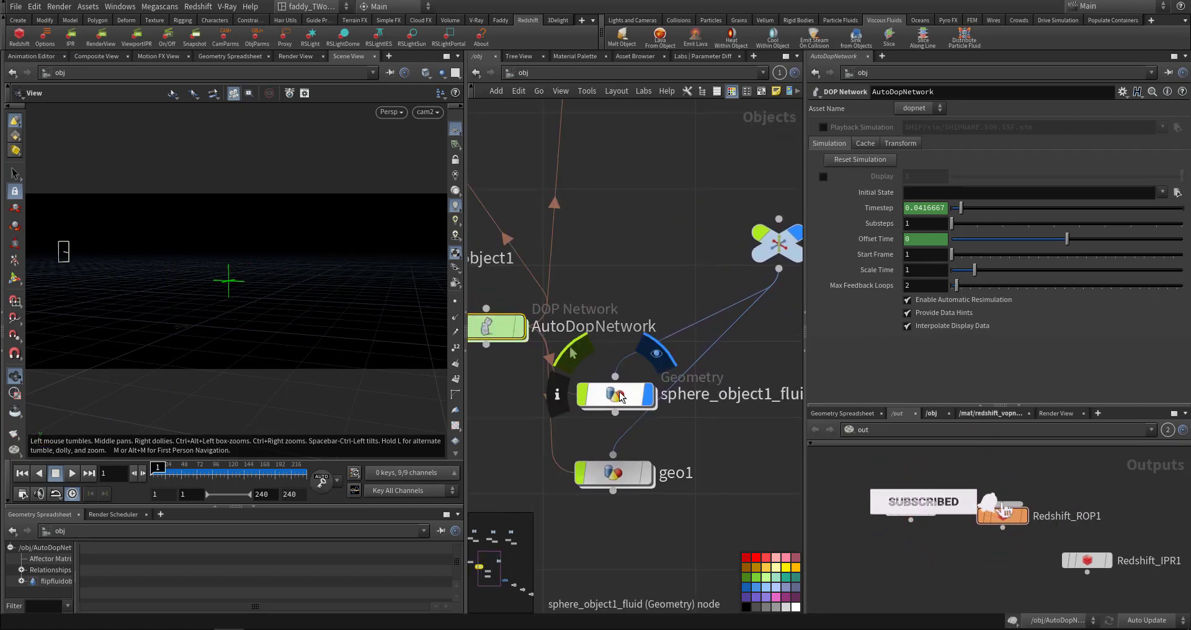
click(617, 391)
double_click(617, 391)
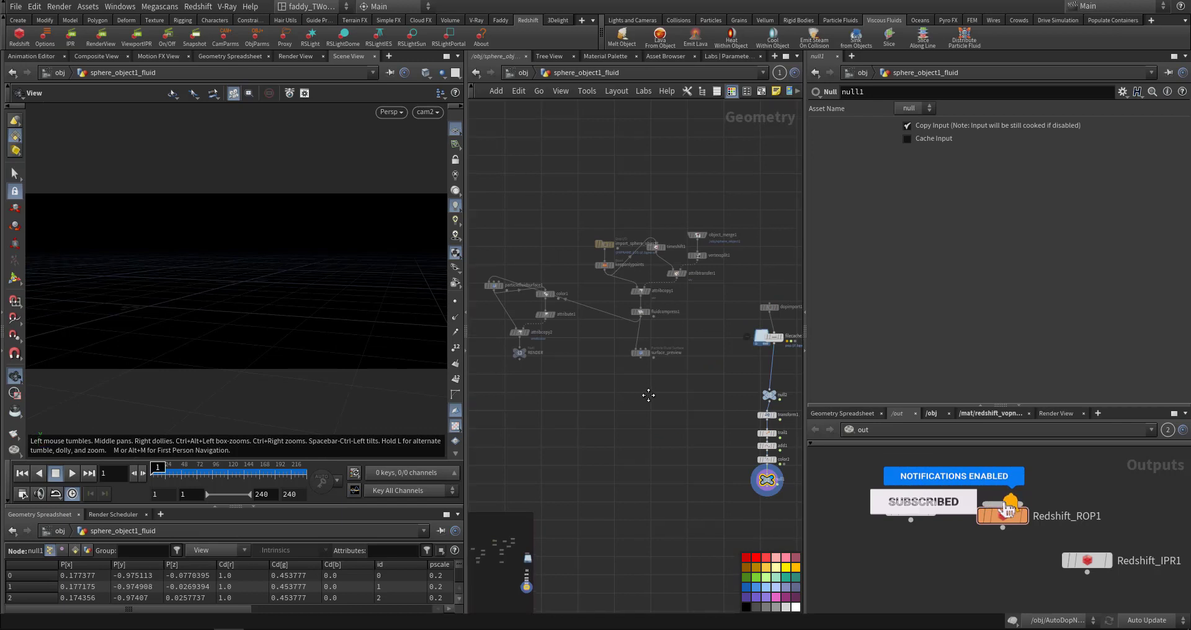
Step: Examine the node chains inside sphere_object1_fluid, from the import and surfacing nodes across to dopimport1 and filecache1
scroll(651, 369, up, 5)
middle_drag(653, 373, 744, 449)
middle_drag(544, 214, 737, 218)
middle_drag(608, 234, 659, 233)
middle_drag(636, 276, 489, 225)
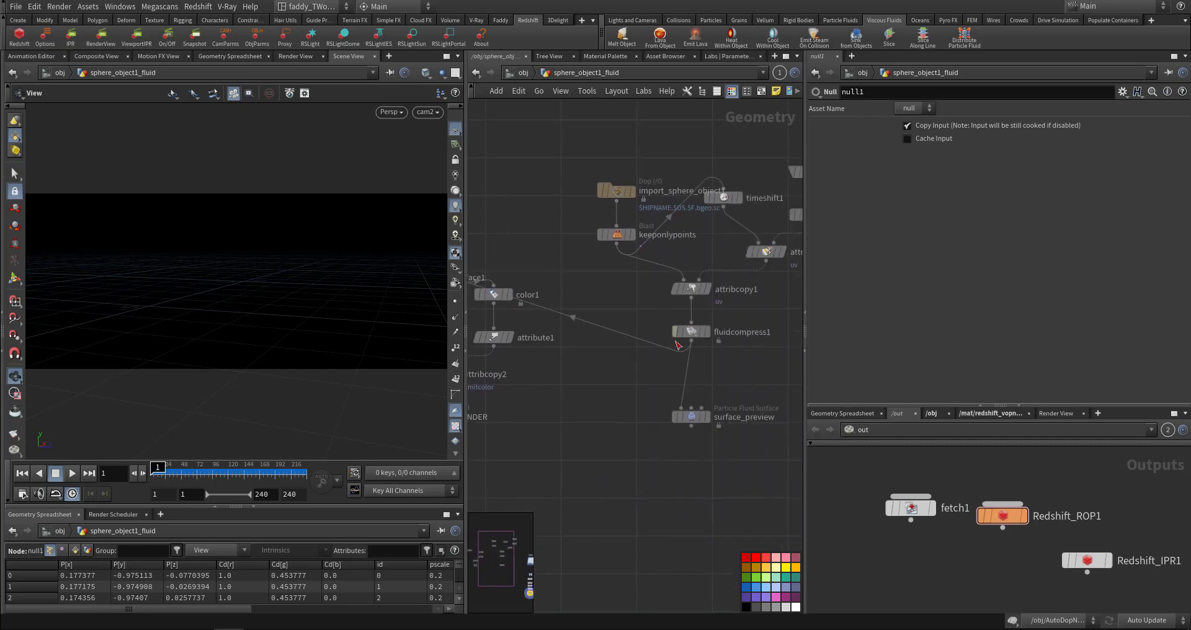
middle_drag(713, 374, 546, 367)
middle_drag(660, 345, 519, 339)
middle_drag(603, 331, 559, 303)
scroll(558, 303, up, 3)
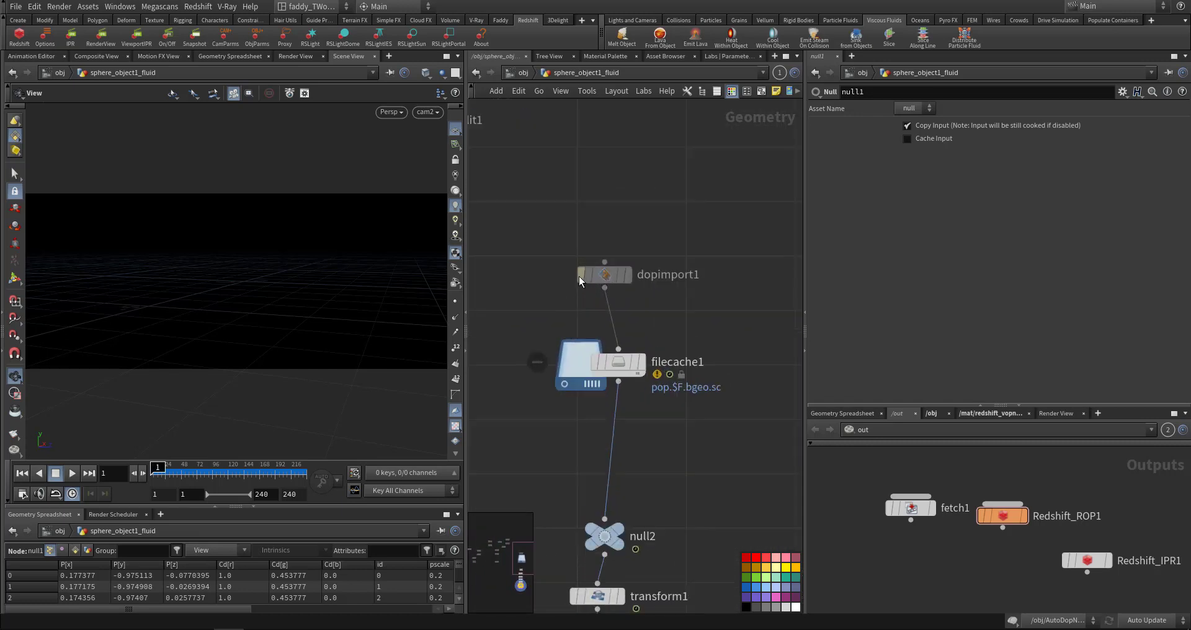
Step: Display null2 and wire dopimport1 directly into it, bypassing the file cache
middle_drag(646, 399, 671, 279)
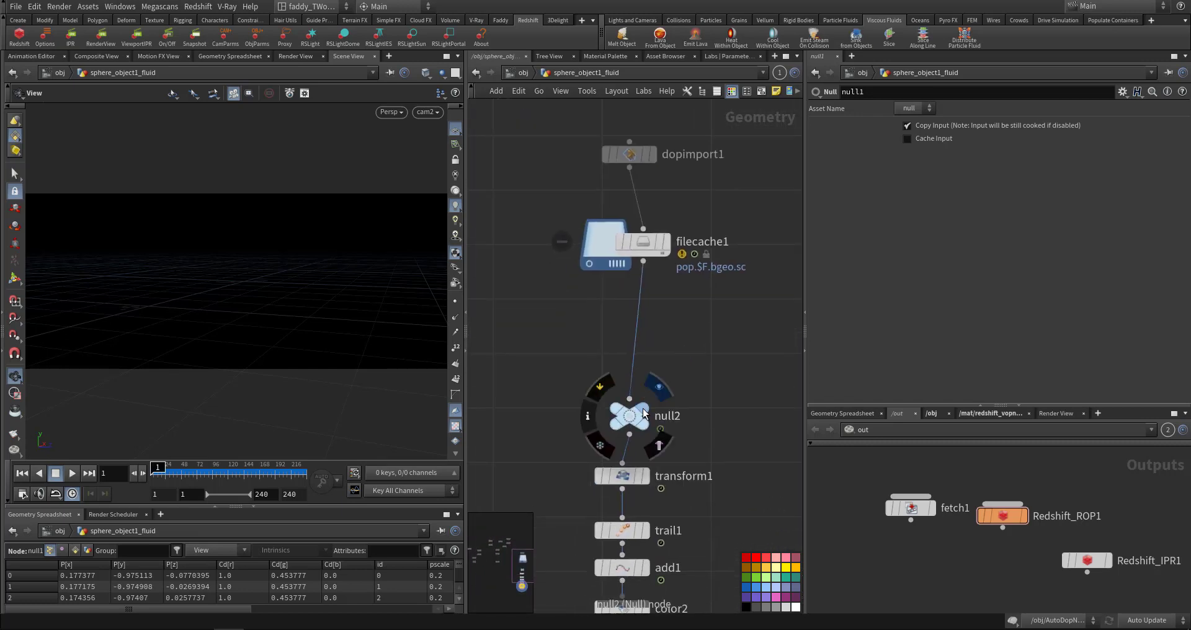
click(673, 394)
middle_drag(578, 358, 609, 420)
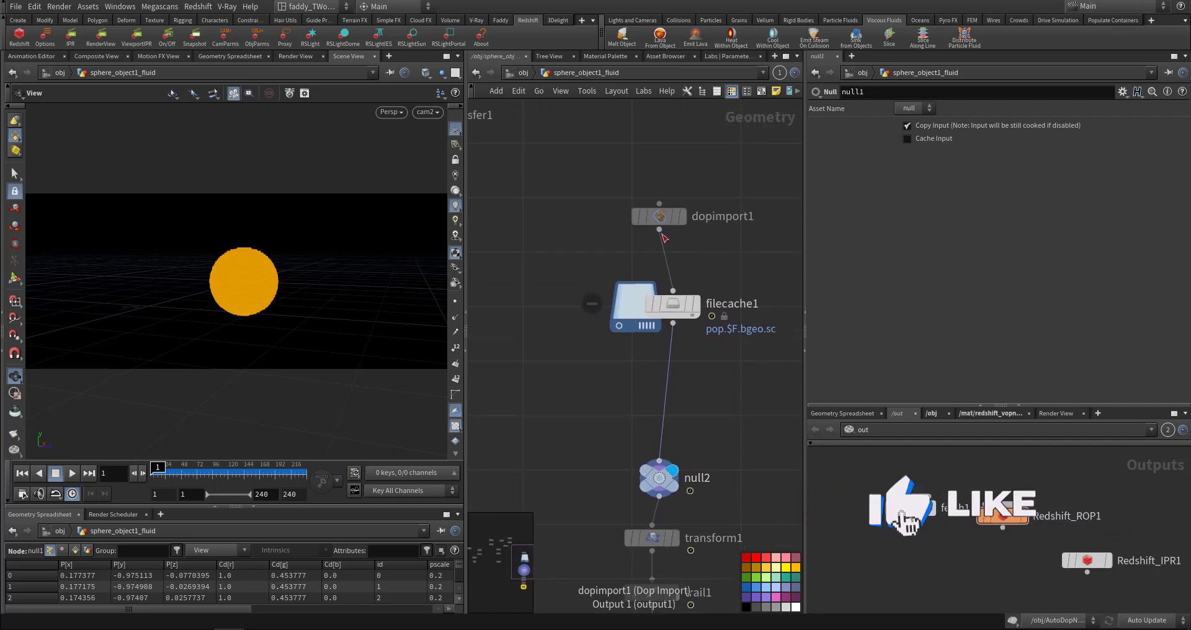
drag(658, 229, 595, 469)
middle_drag(595, 470, 604, 373)
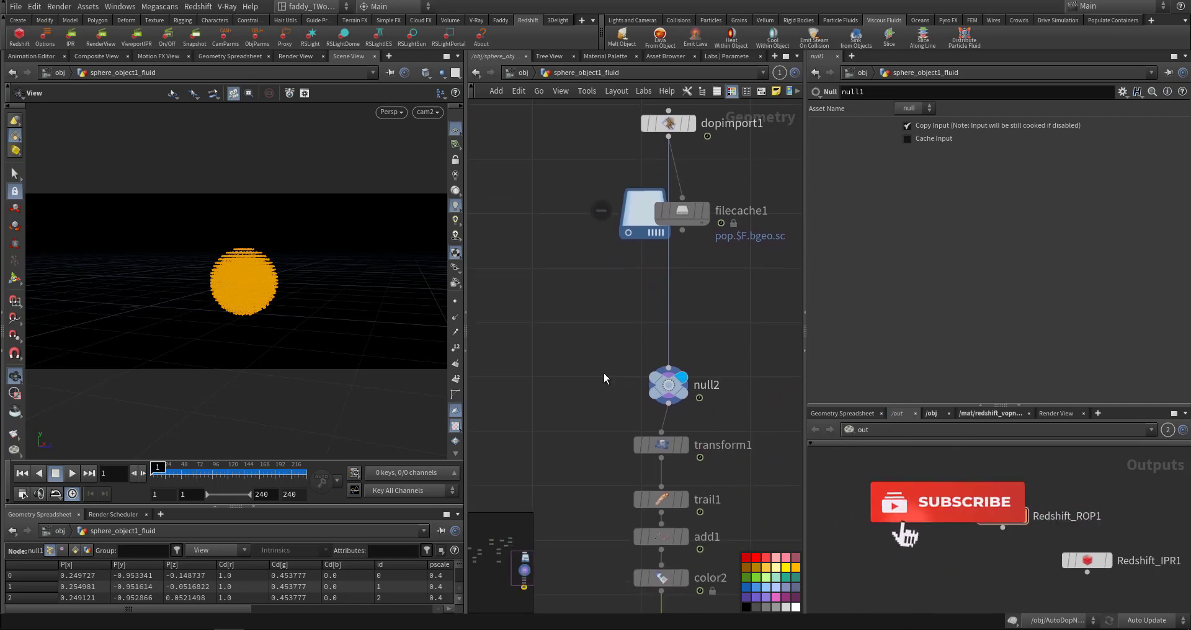
Step: Play the imported simulation and move the timeline to frame 187
key(Up)
drag(257, 469, 278, 471)
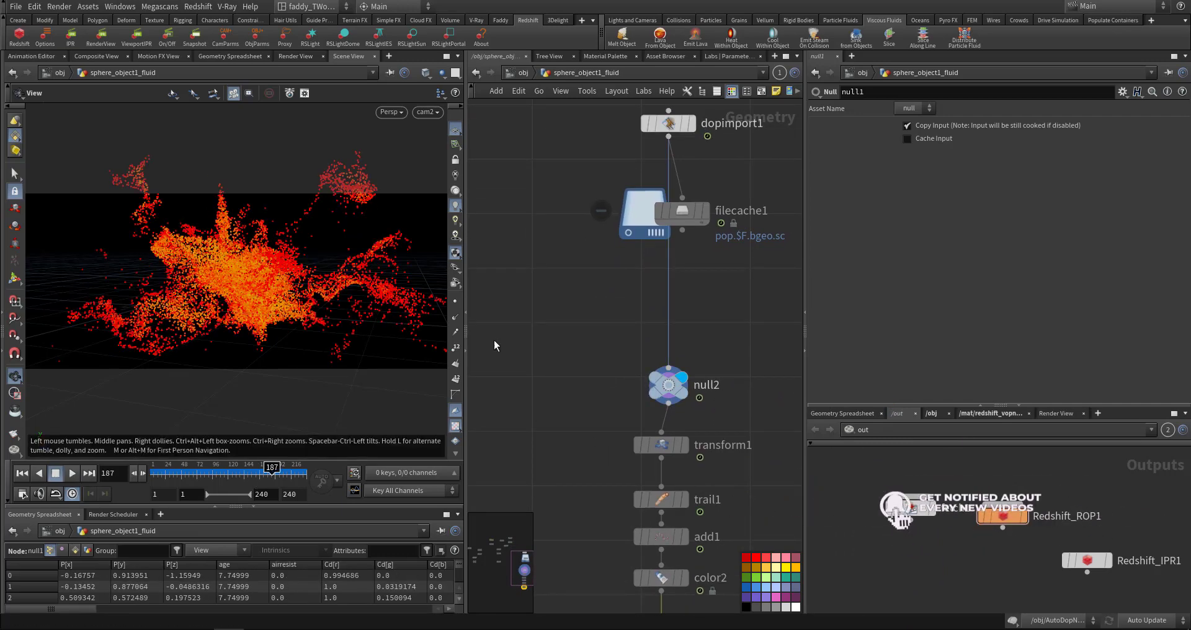
Step: Display the keeponlypoints Blast node to view only the imported fluid points
middle_drag(545, 351, 729, 414)
scroll(614, 357, down, 5)
scroll(704, 389, up, 3)
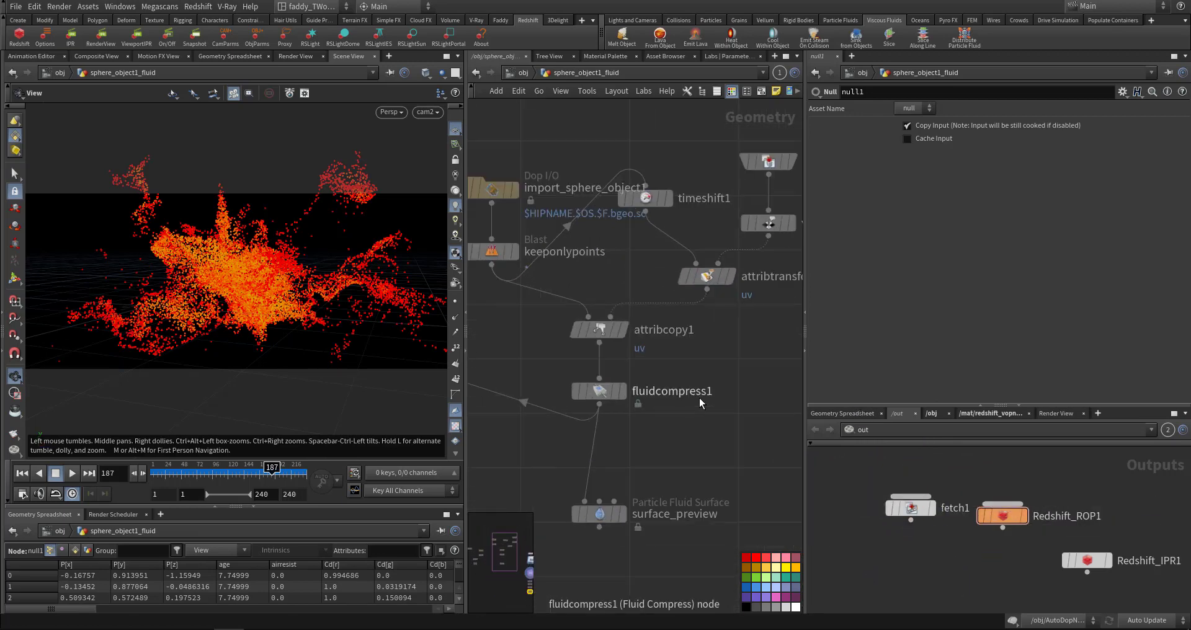
middle_drag(669, 441, 742, 469)
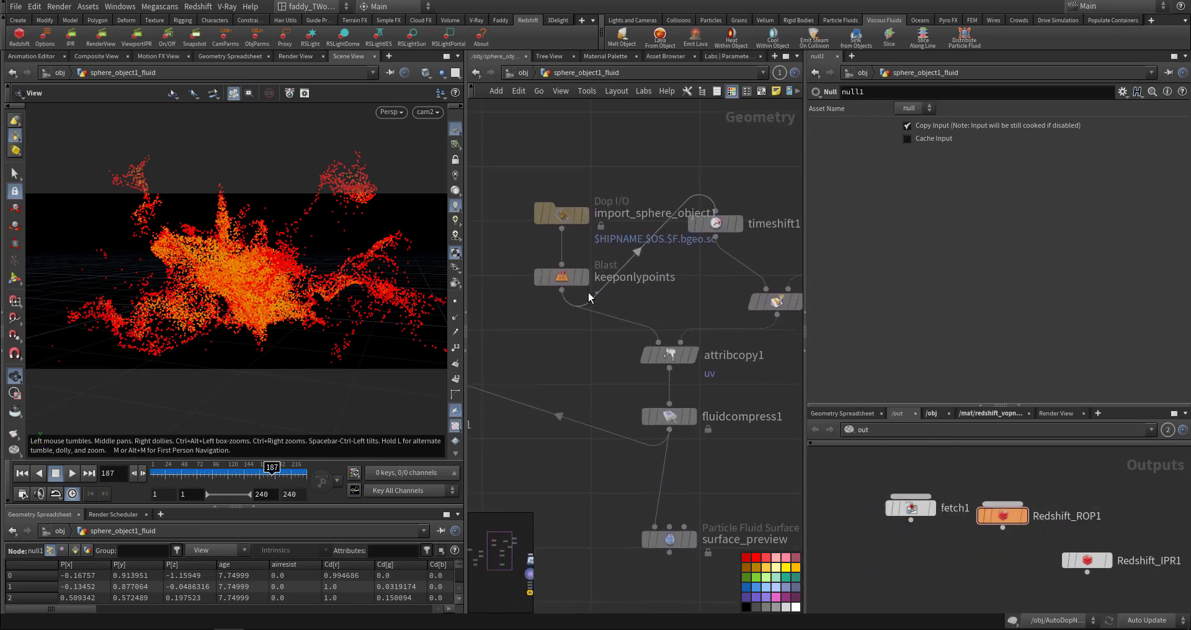
click(585, 278)
Step: Display particlefluidsurface1 and enable its Smooth and Final Smooth filters
middle_drag(543, 369, 688, 288)
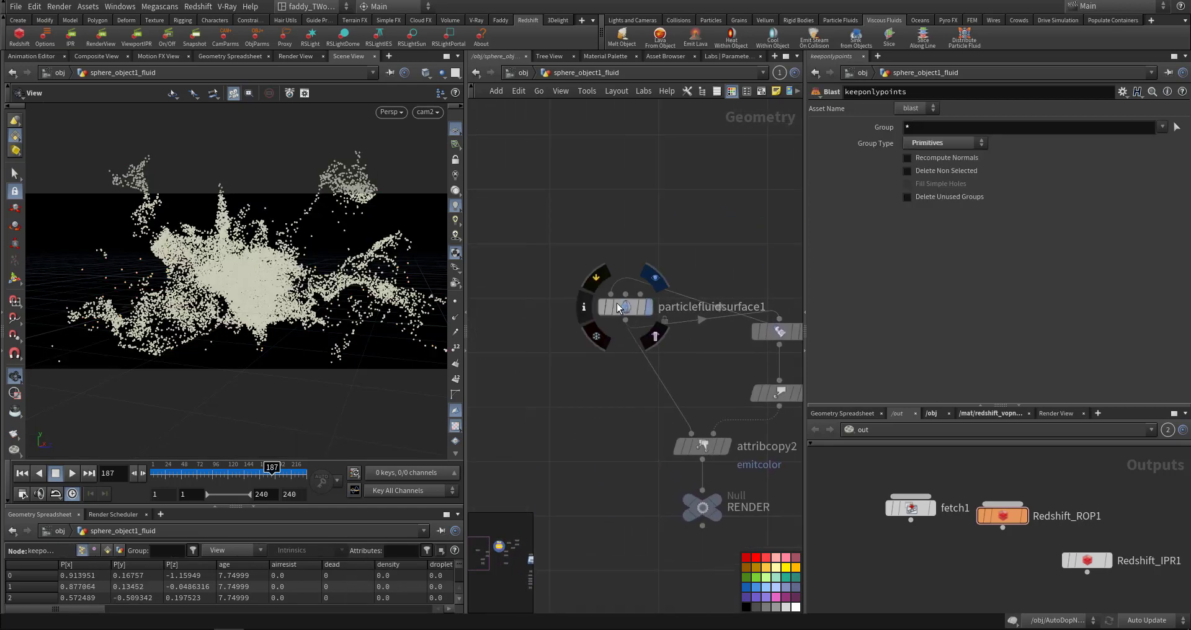
click(649, 306)
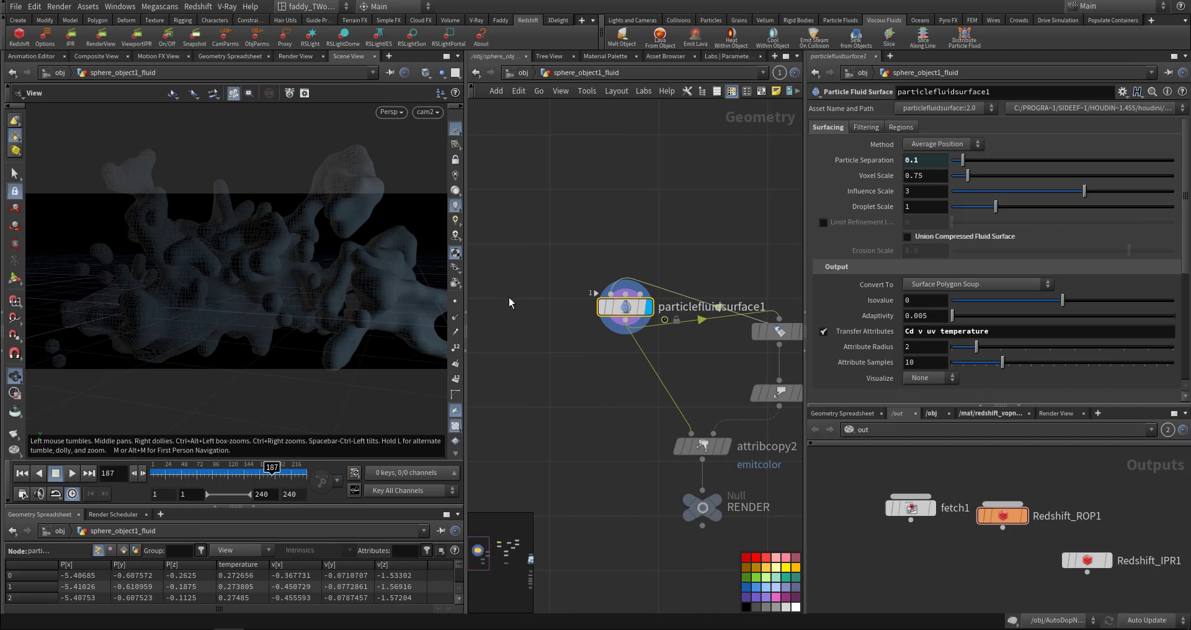
click(865, 130)
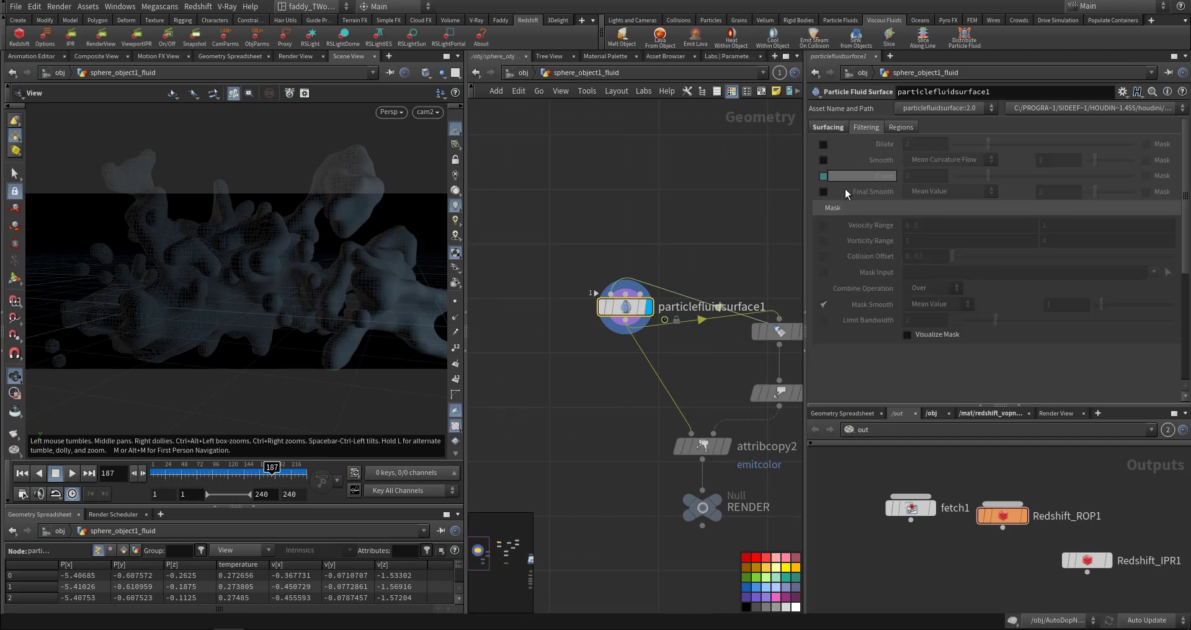
click(823, 160)
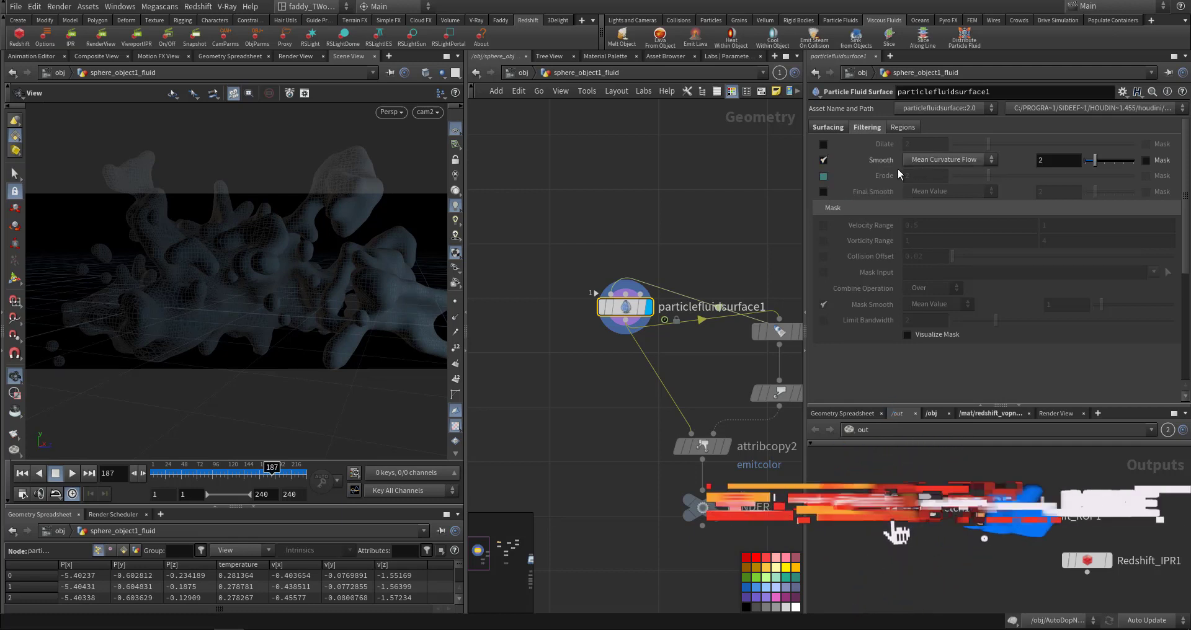
click(824, 191)
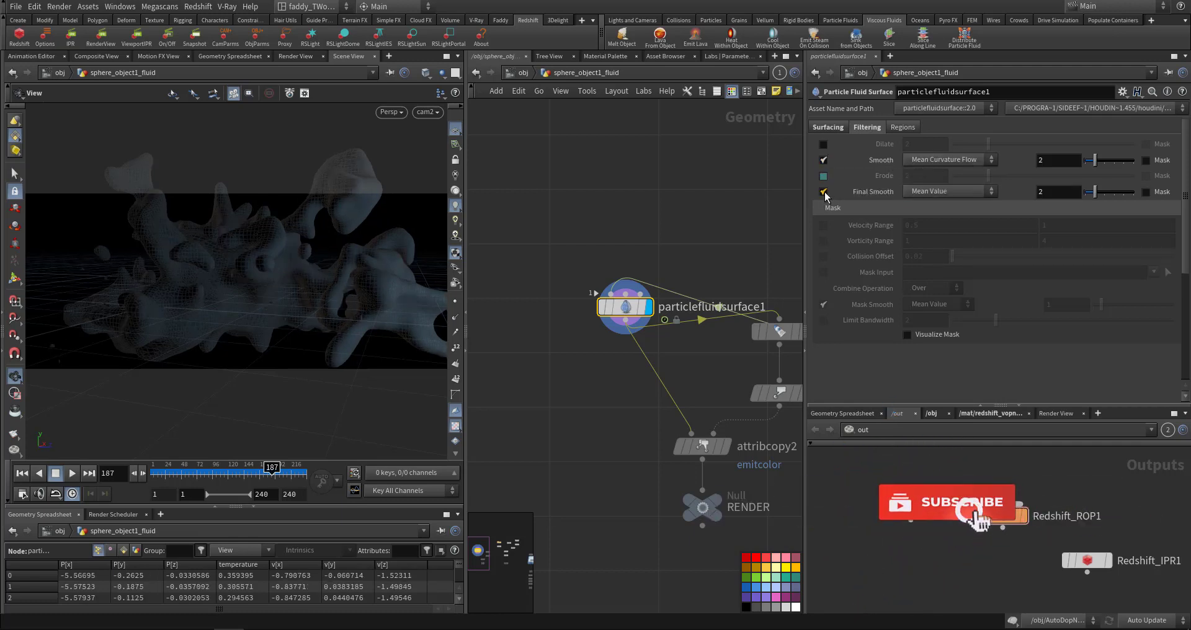
Step: Display the null2 node again to view the coloured fluid particles
middle_drag(700, 261, 660, 253)
middle_drag(661, 350, 519, 217)
middle_drag(646, 370, 523, 372)
middle_drag(606, 383, 351, 306)
middle_drag(747, 414, 619, 343)
scroll(577, 414, down, 3)
scroll(620, 343, up, 6)
click(715, 285)
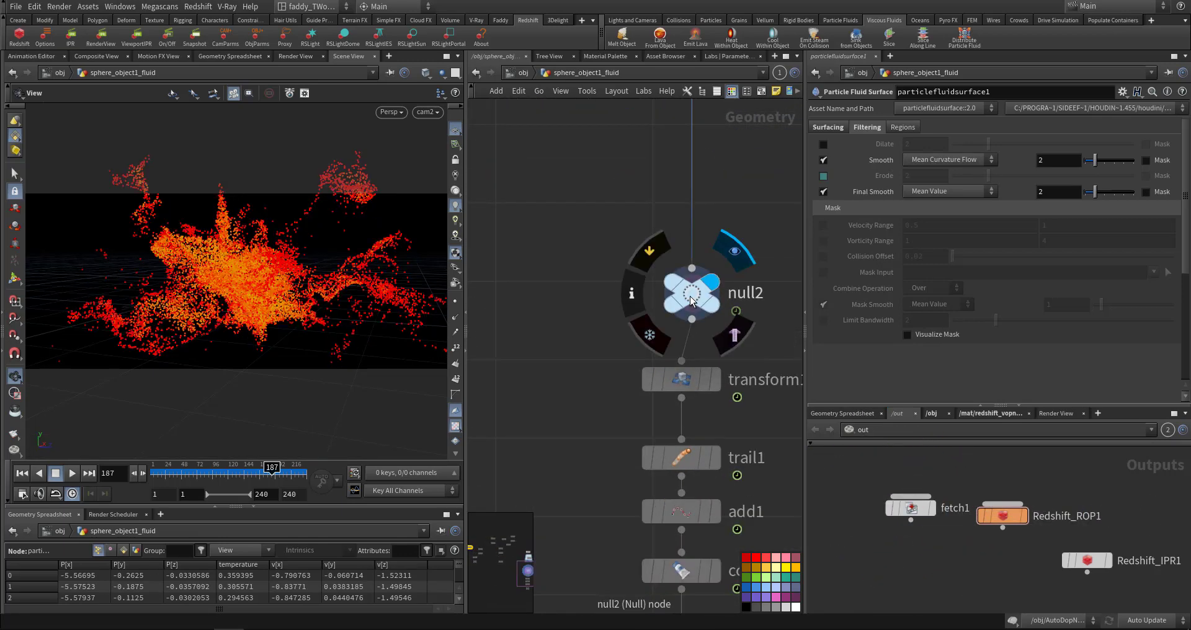
Step: Display transform1, which rotates the particles, and bypass it
middle_drag(791, 429, 720, 335)
scroll(645, 325, up, 4)
click(556, 277)
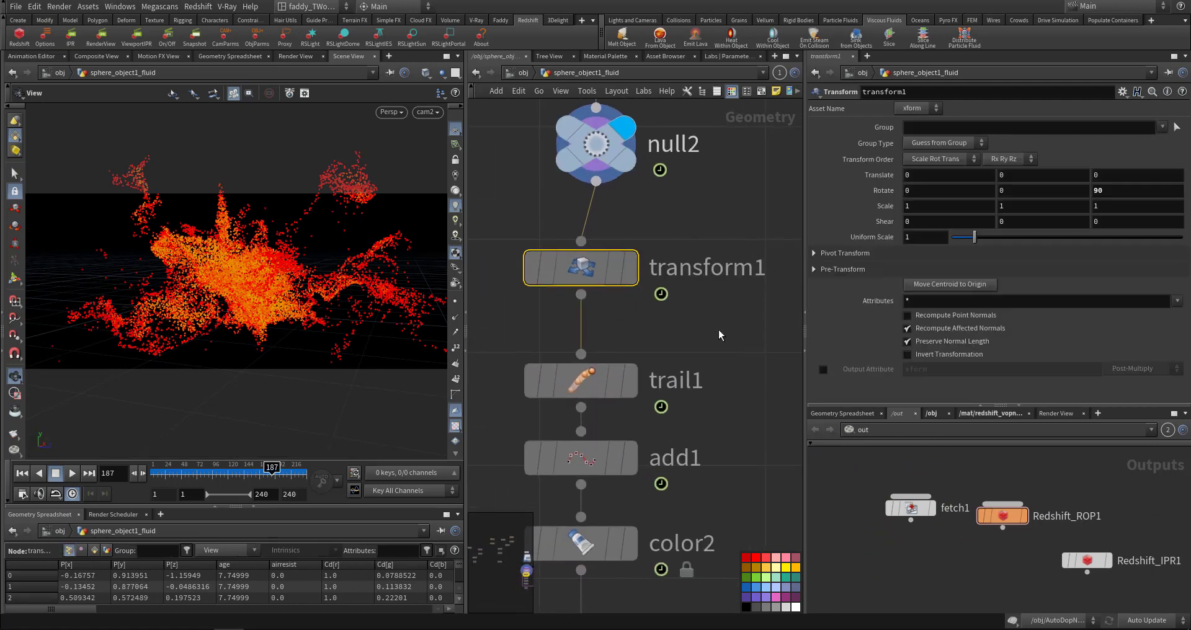
click(633, 273)
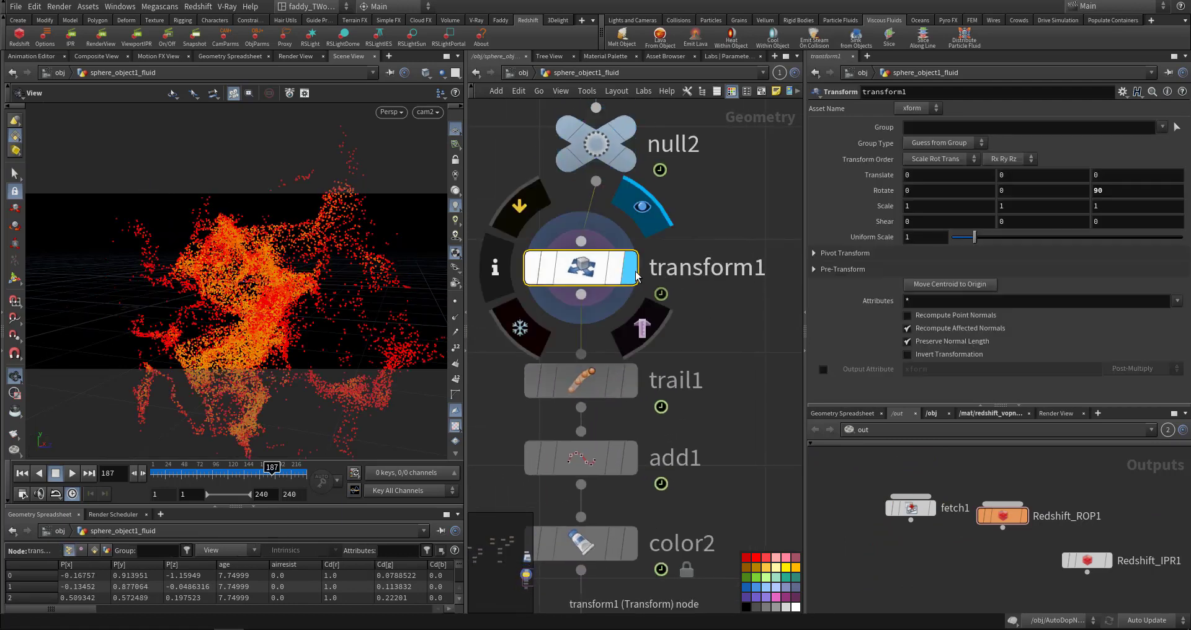
click(519, 206)
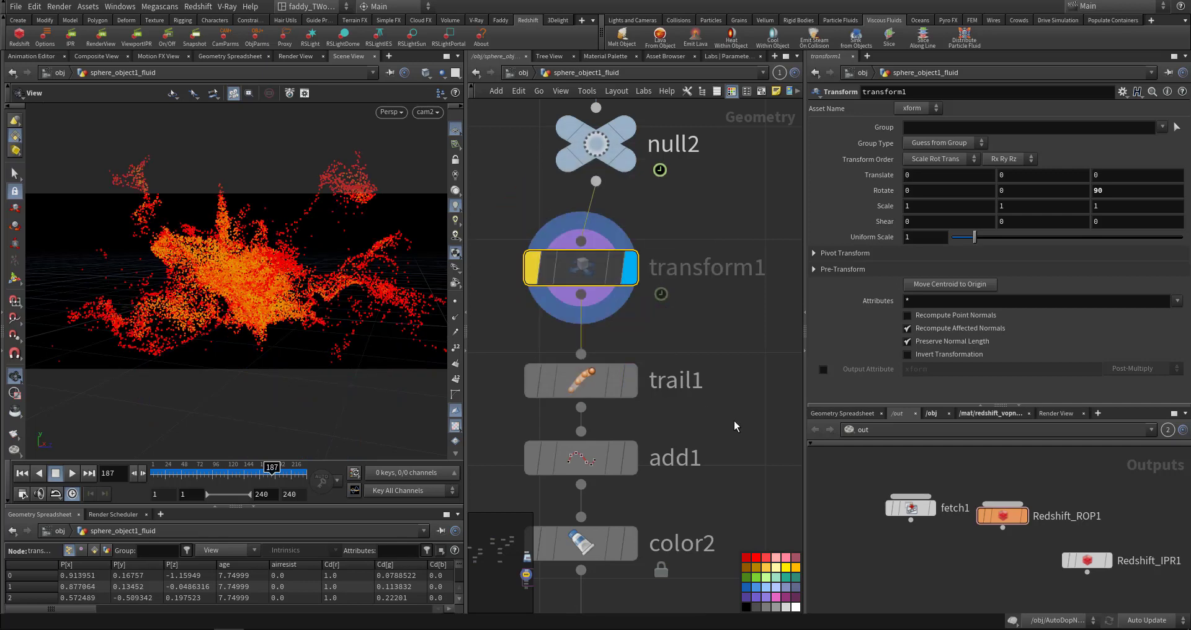
Step: Display trail1 and inspect its particle trails up close from several angles
middle_drag(641, 389, 670, 313)
mouse_move(665, 308)
click(619, 312)
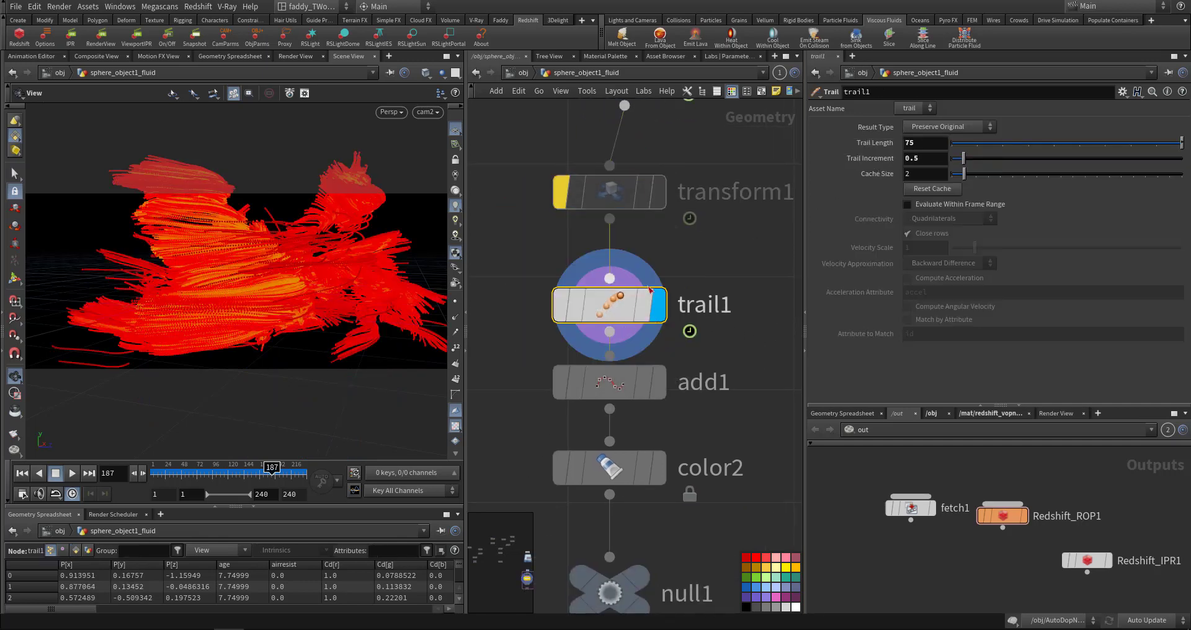
drag(285, 245, 341, 276)
middle_click(596, 308)
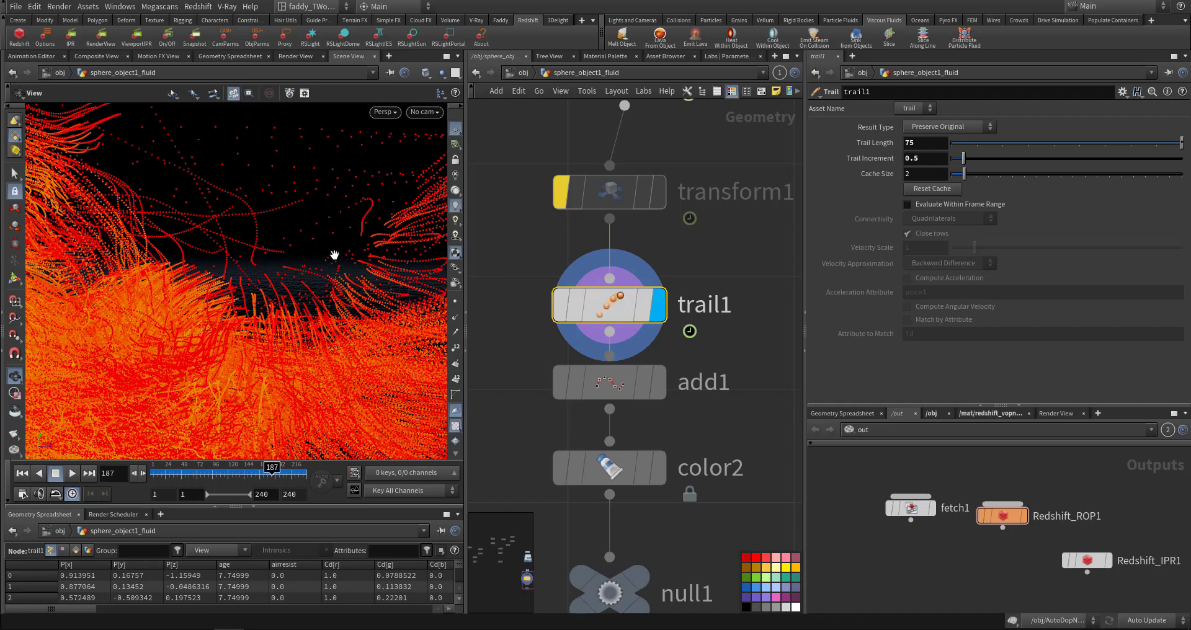
drag(333, 254, 276, 277)
Step: Display add1 and examine its By Group polygon settings that connect points by the id attribute
middle_drag(683, 415, 712, 372)
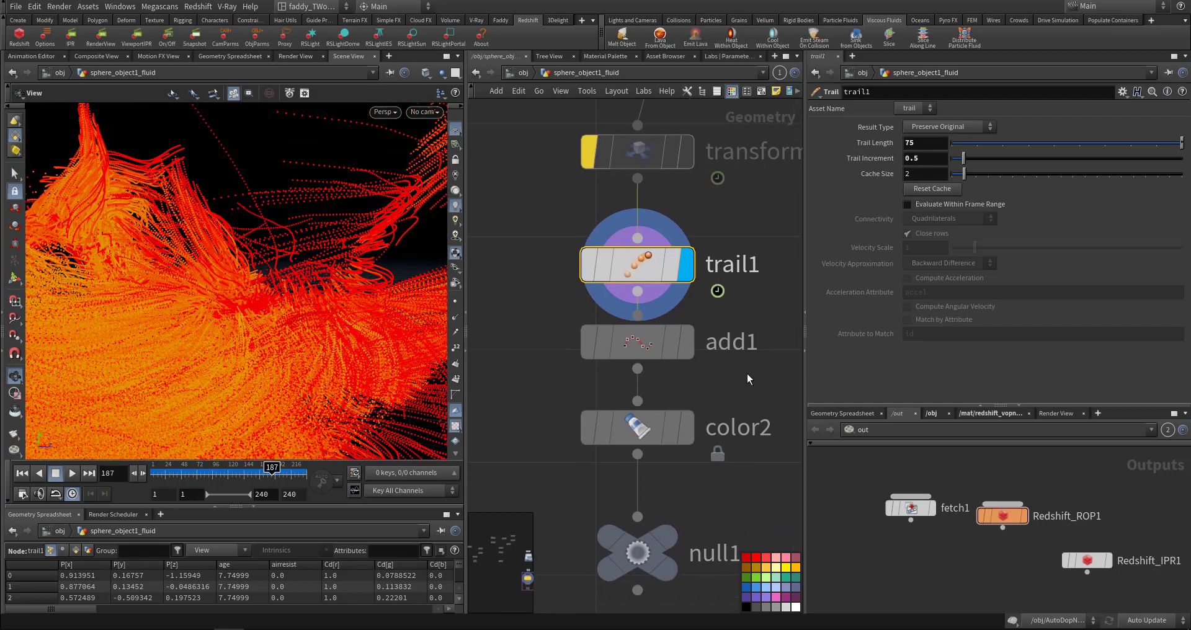
click(690, 335)
scroll(663, 346, up, 1)
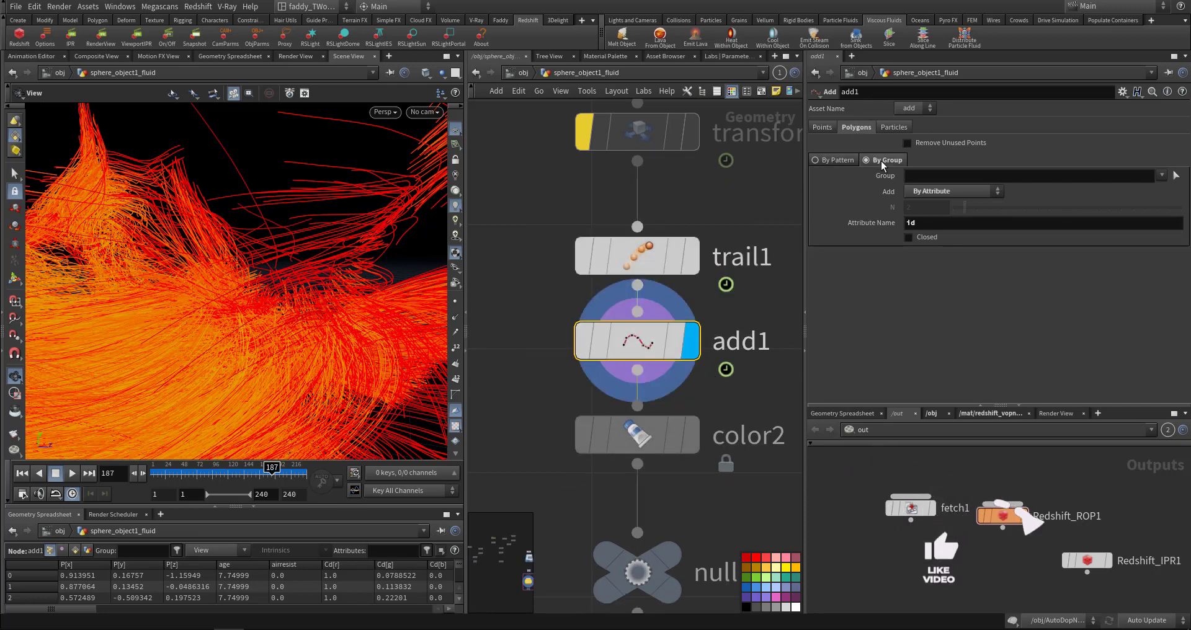
click(952, 192)
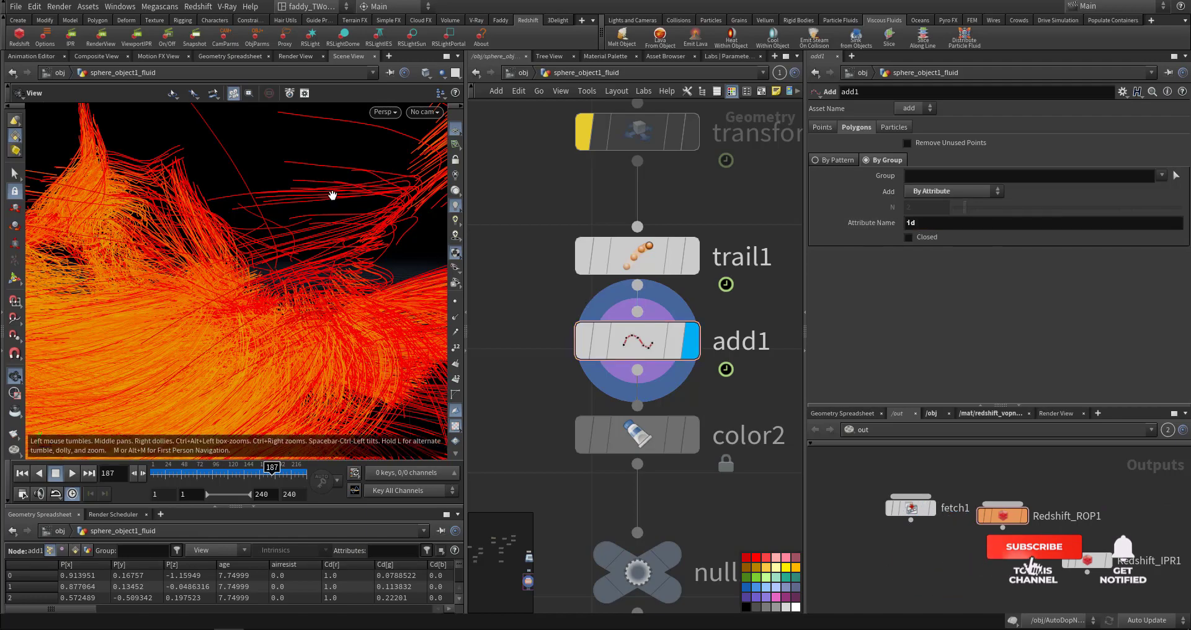
Step: Inspect the add1 polylines from several angles, briefly showing the points along them
drag(329, 192, 315, 173)
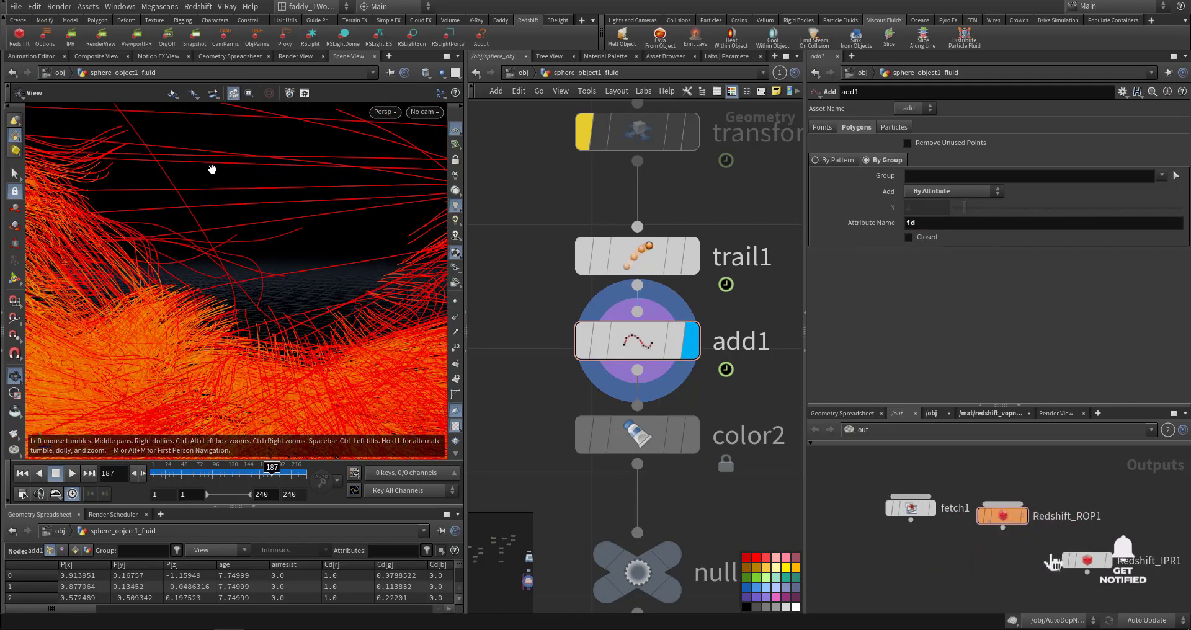
key(Tab)
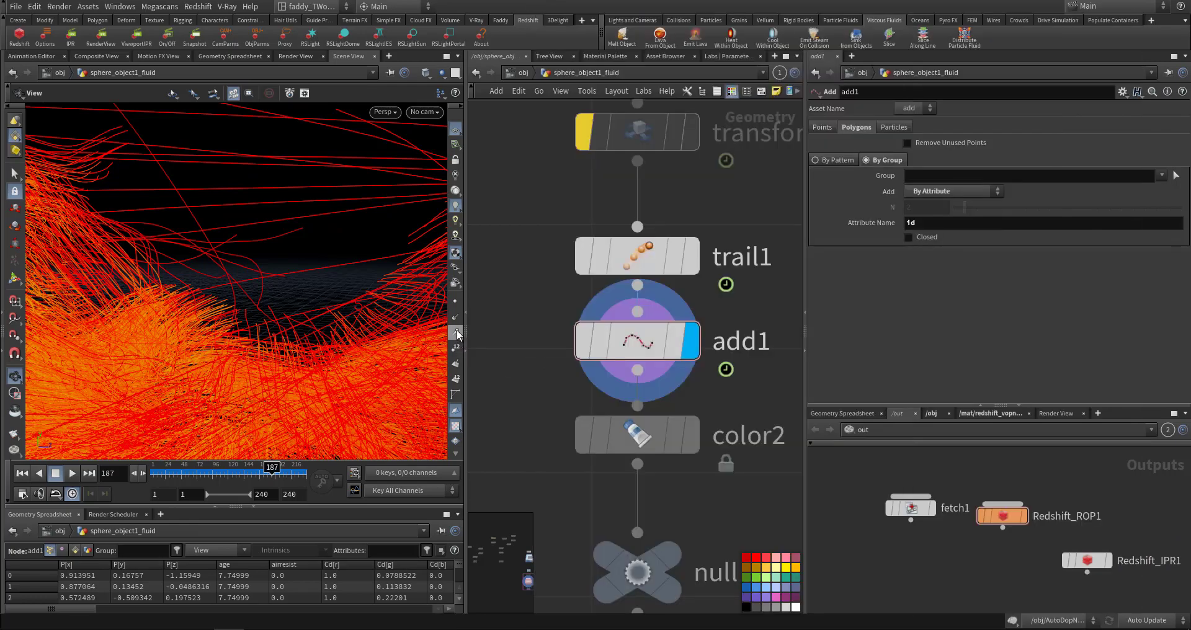
click(455, 307)
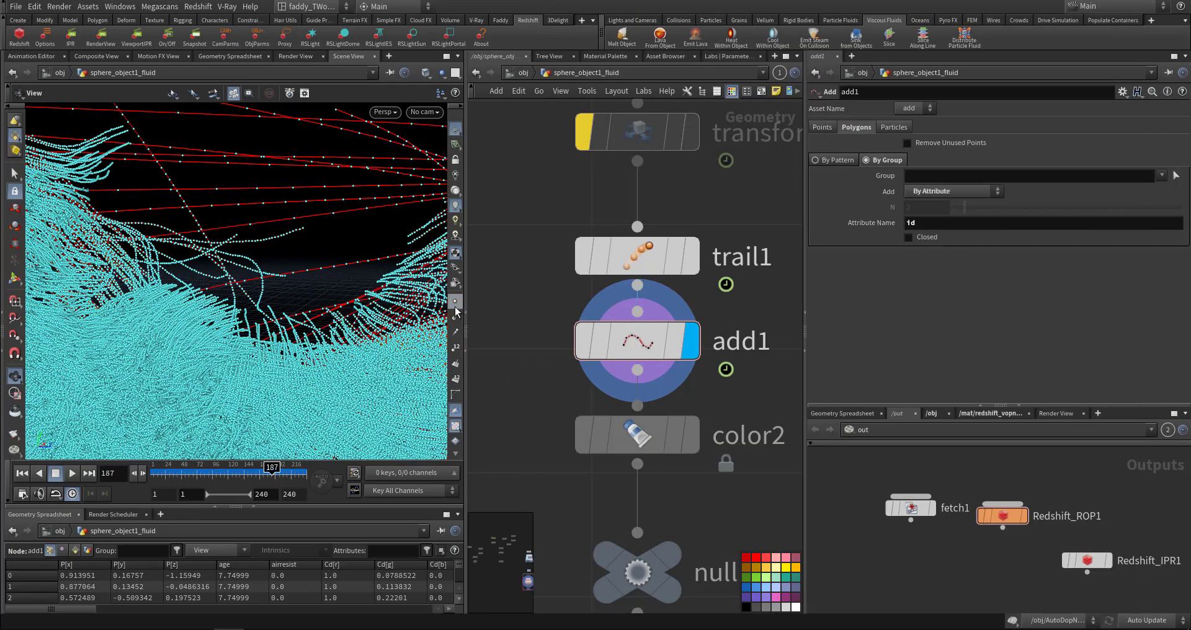
click(455, 306)
drag(340, 231, 260, 274)
right_drag(261, 273, 213, 296)
drag(213, 296, 287, 270)
right_drag(288, 270, 320, 271)
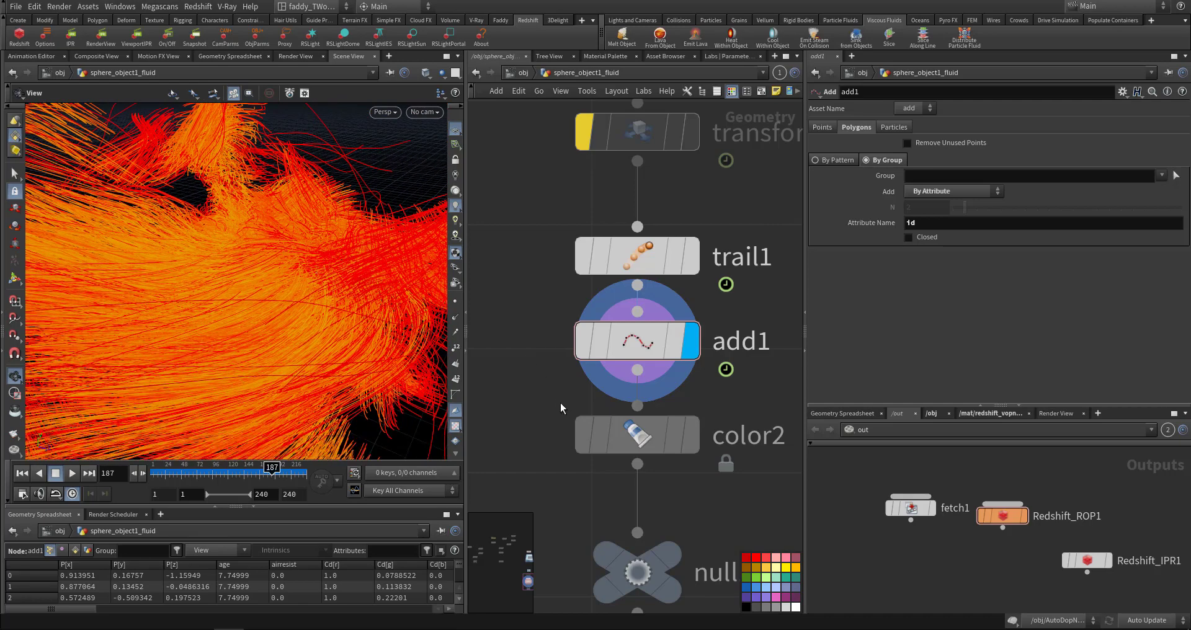
Step: Display color2 and examine its Color Type options, keeping Ramp from Attribute
middle_drag(560, 403, 564, 318)
click(695, 351)
click(646, 358)
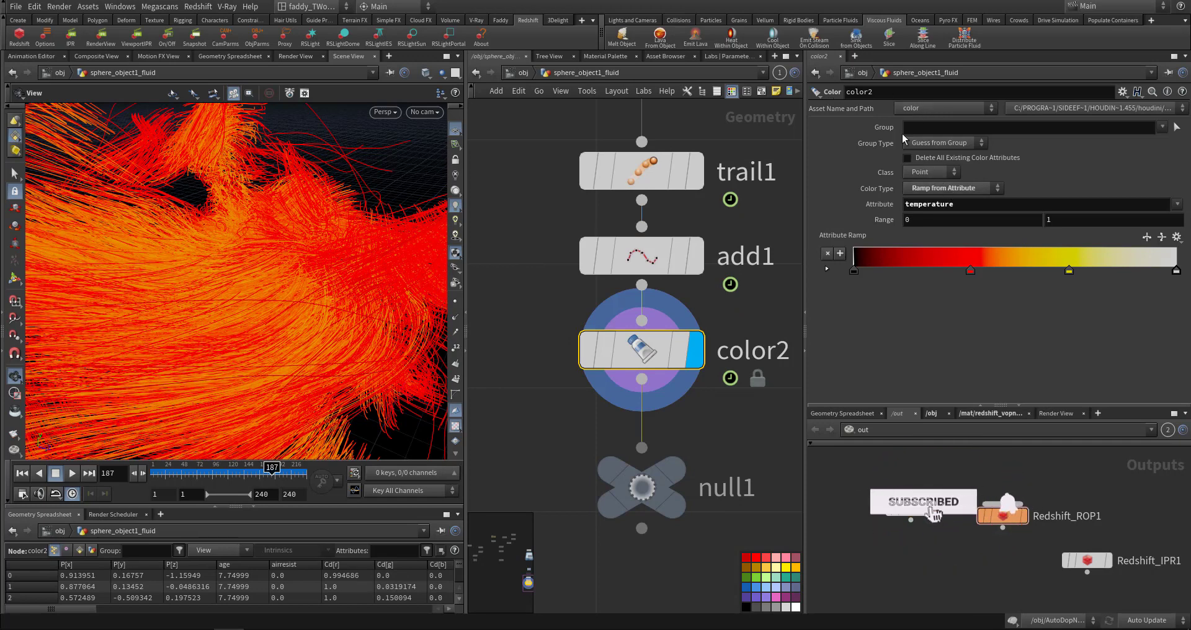
click(967, 188)
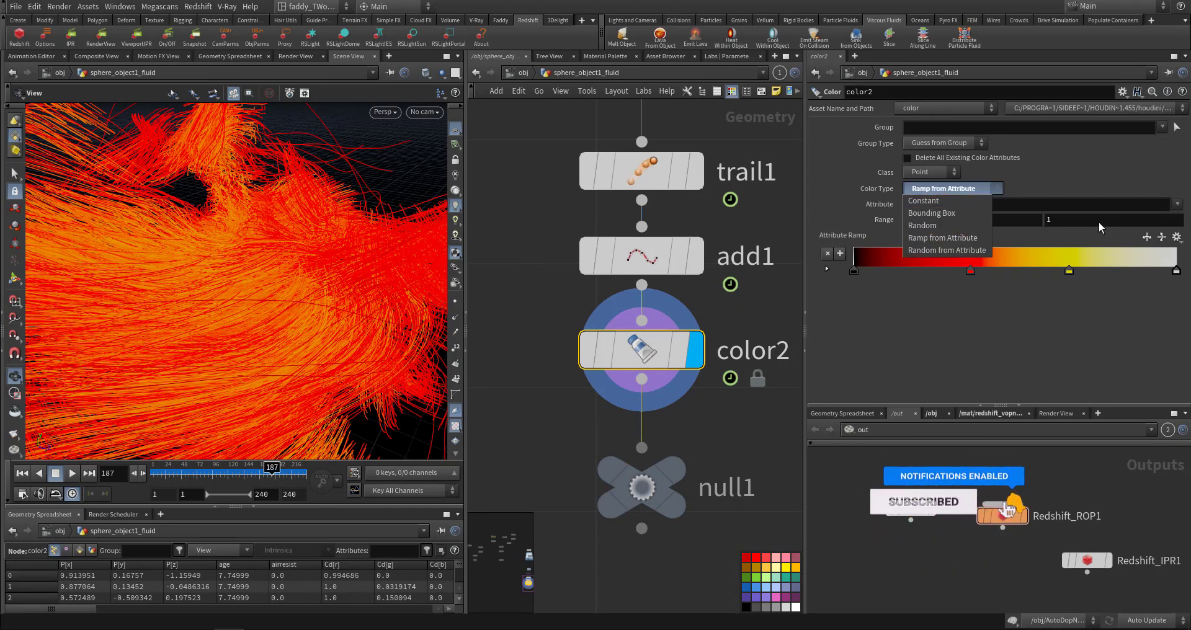
click(1149, 188)
Step: Try viscosity and vorticity as the attribute driving color2's ramp
click(1177, 205)
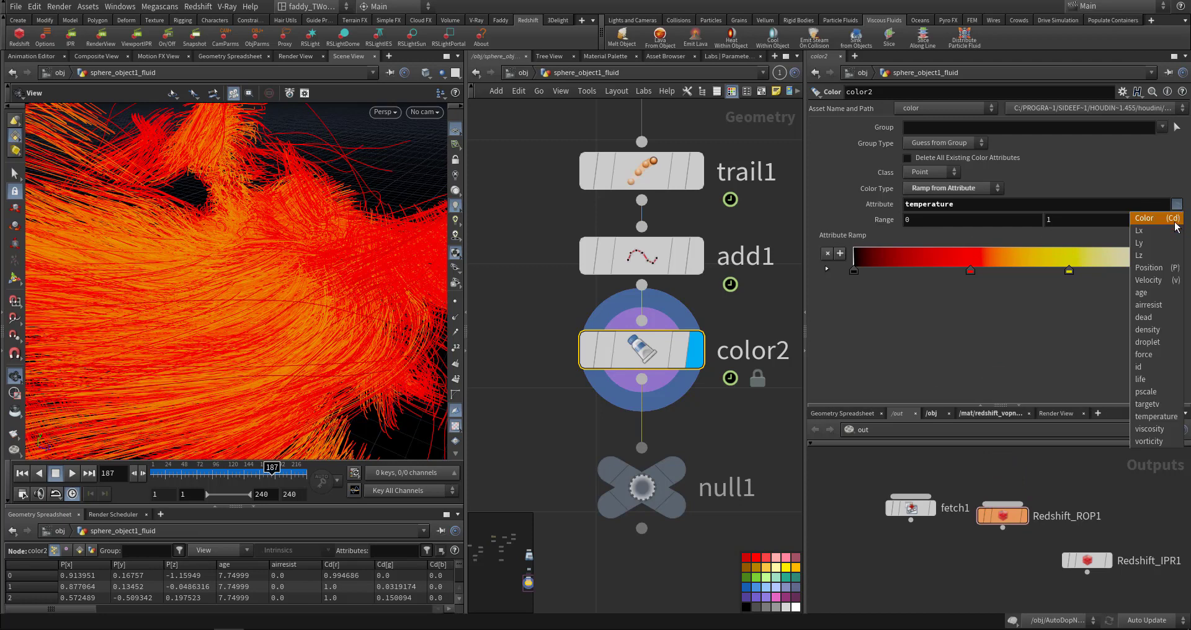
click(1159, 430)
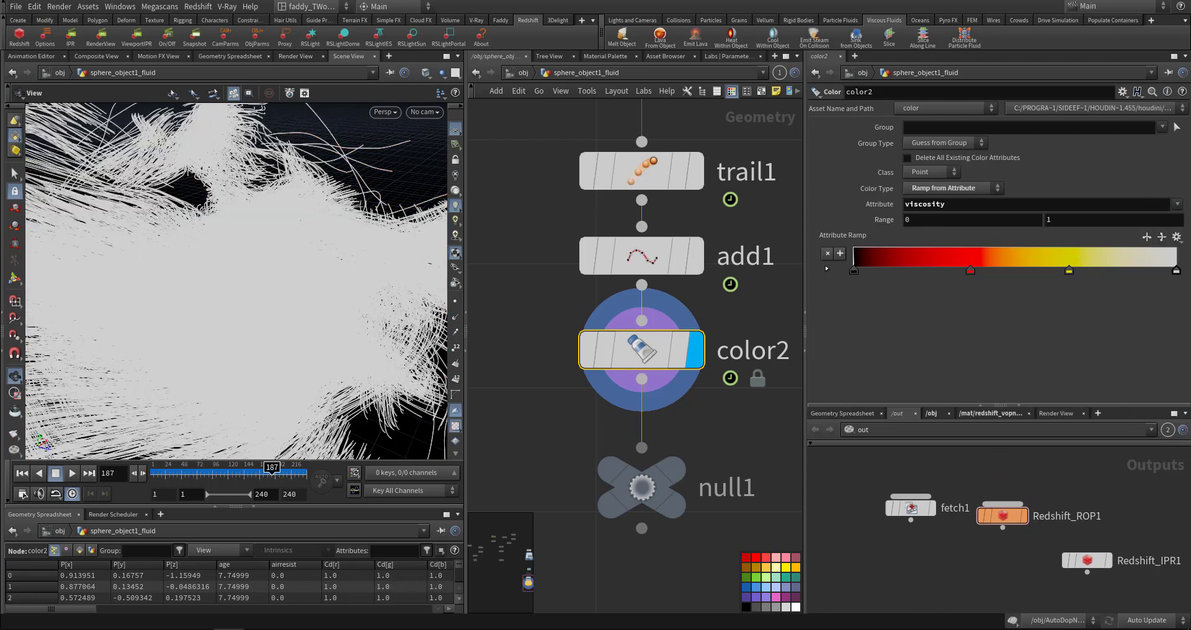
click(1177, 205)
click(1156, 429)
Step: Set the attribute driving color2's ramp to position (P)
click(1177, 204)
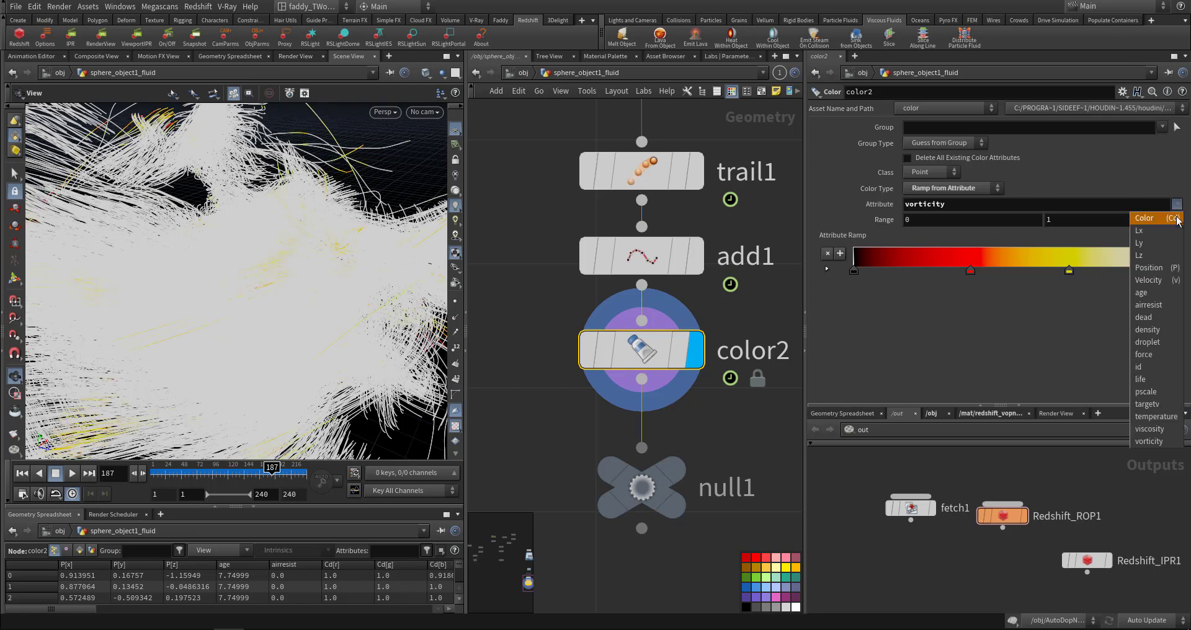
click(1150, 268)
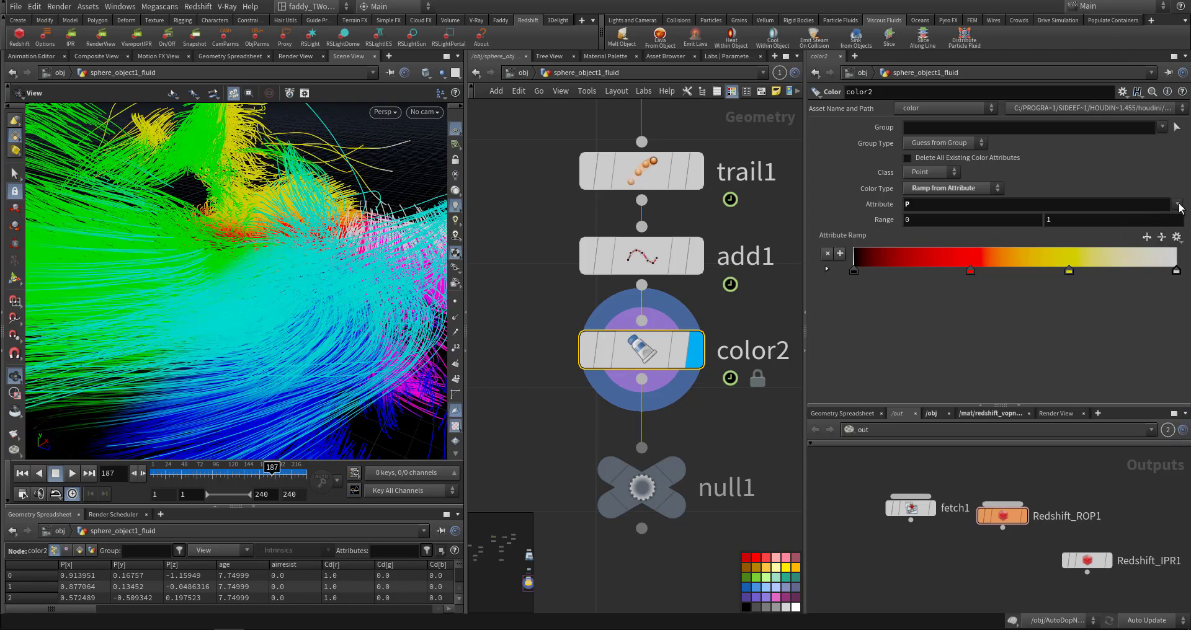
Step: Try velocity (v) as the attribute driving color2's ramp and inspect the coloured trails from several angles
click(1177, 204)
click(1153, 274)
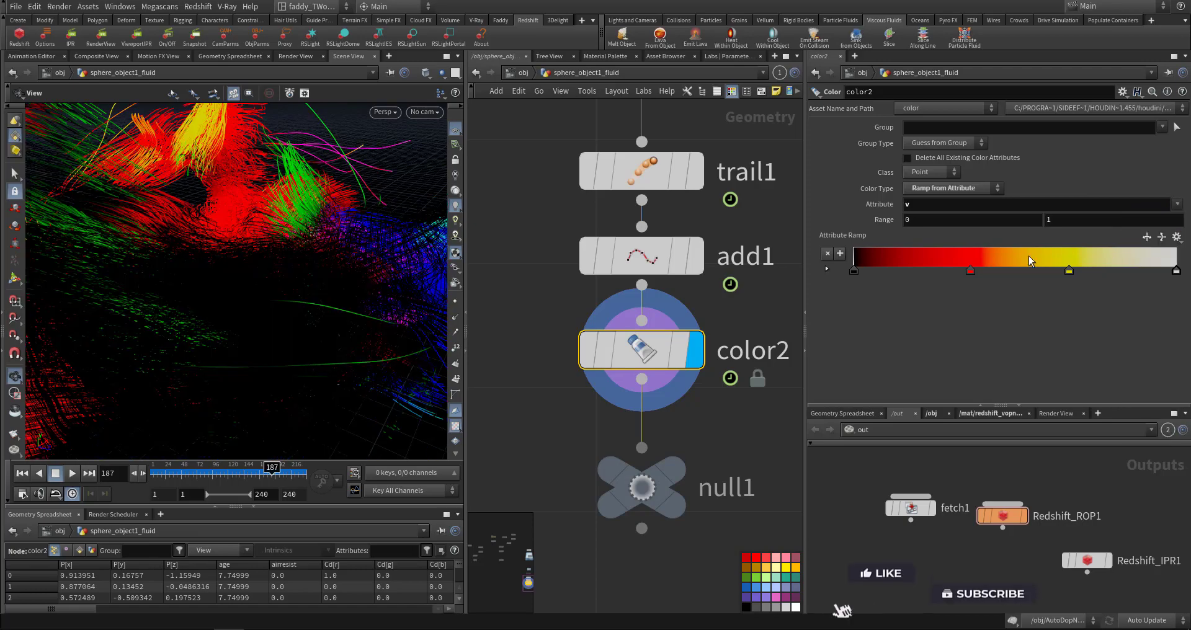
drag(261, 248, 167, 261)
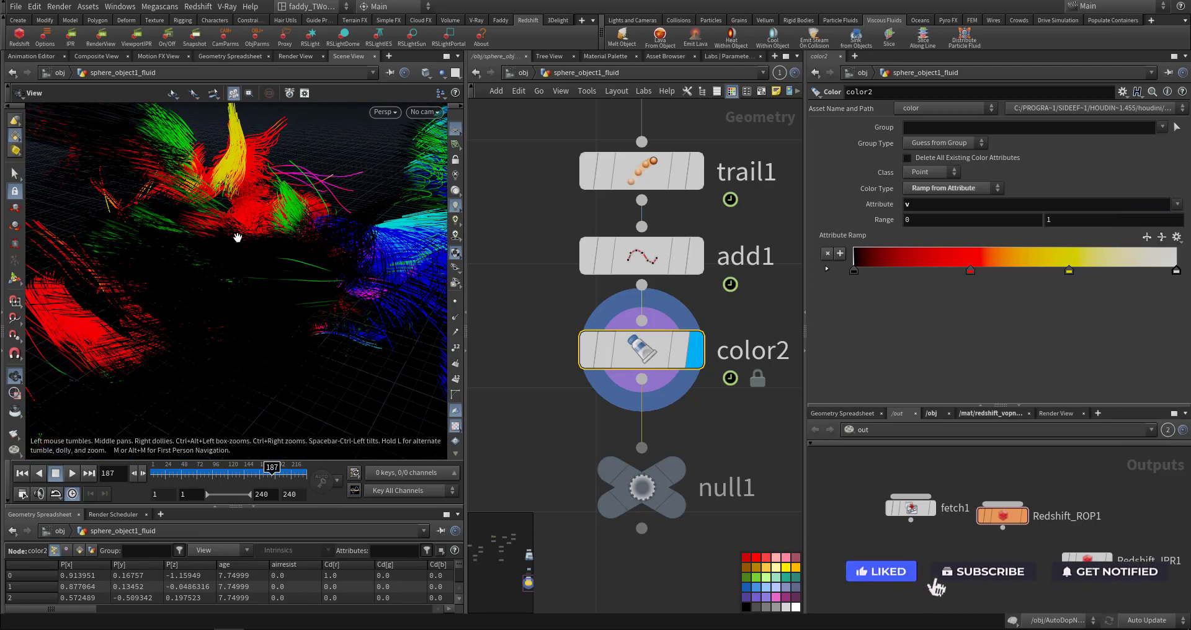
drag(238, 238, 280, 235)
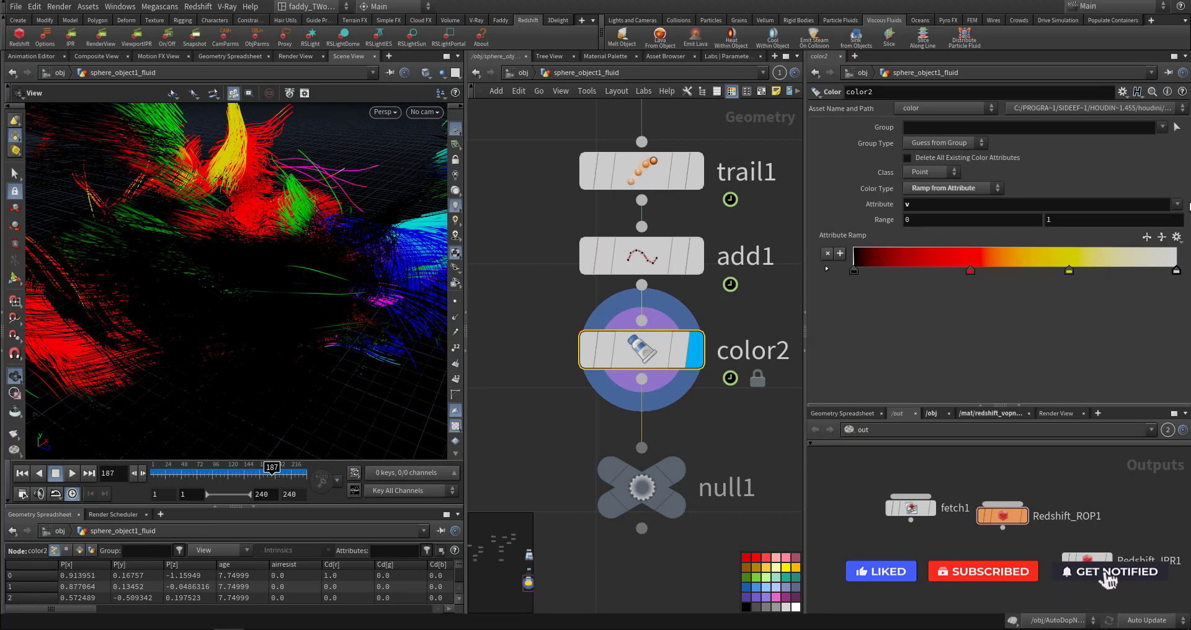
Step: Try dead, droplet and force in turn as the attribute driving color2's ramp
click(1177, 204)
click(1166, 319)
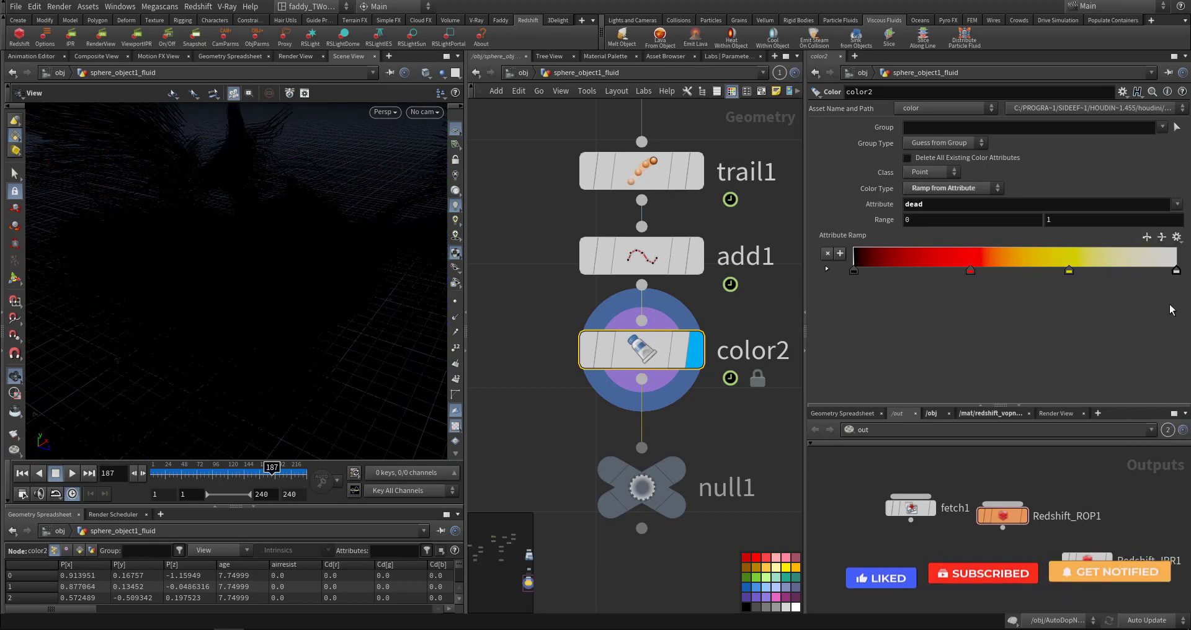
click(1177, 204)
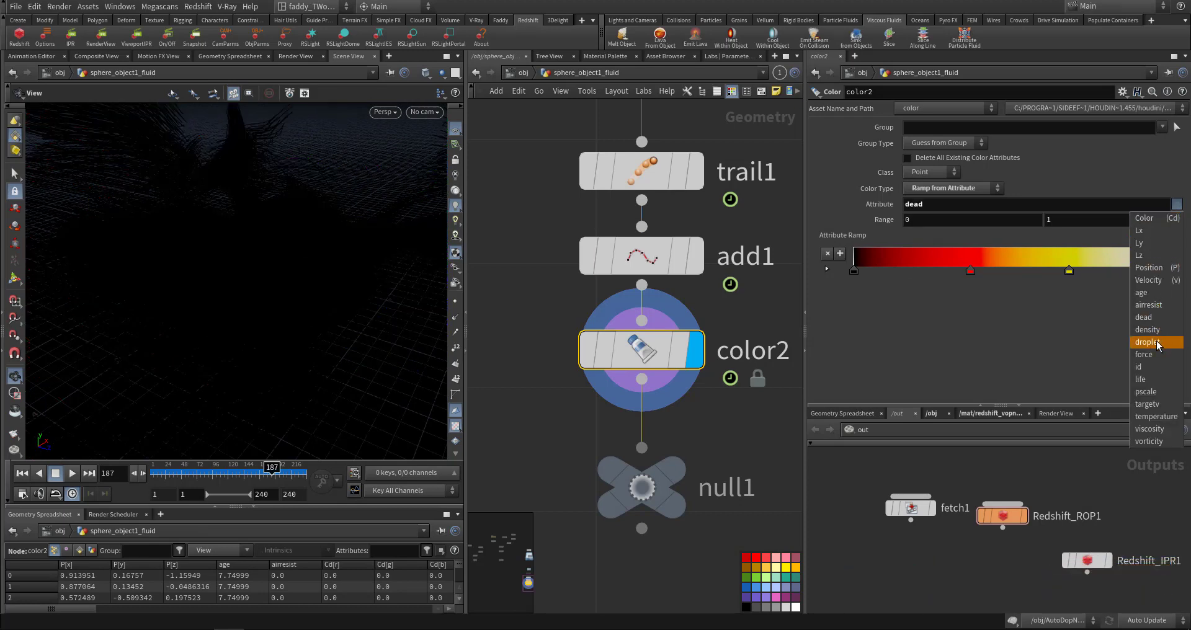
click(1133, 345)
drag(314, 234, 282, 267)
click(1175, 206)
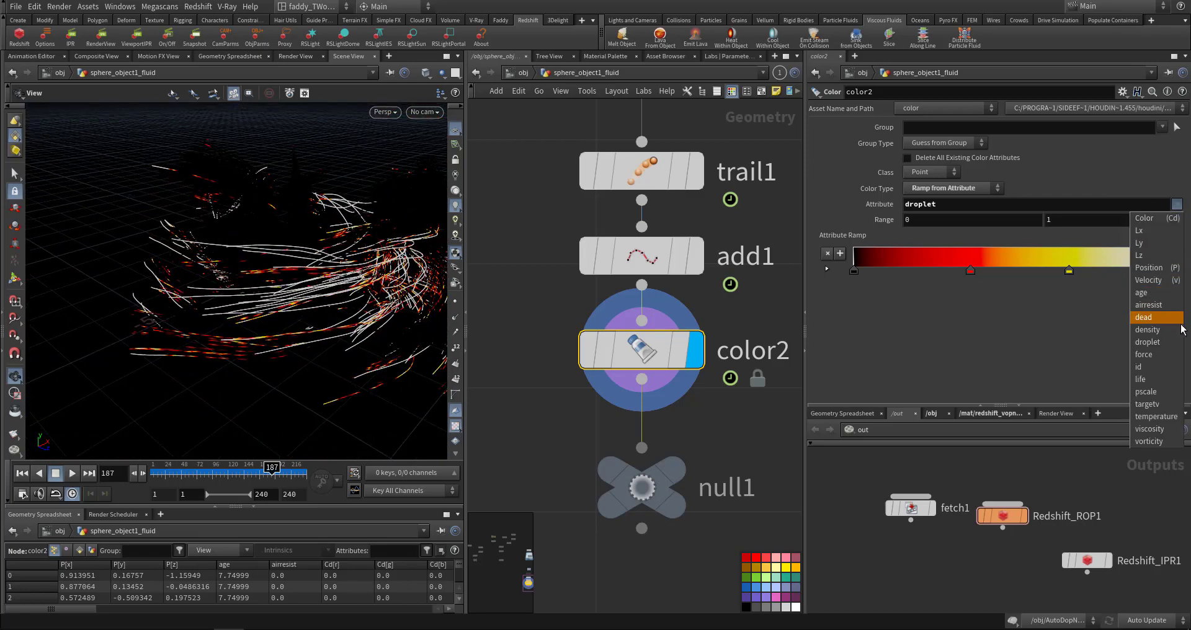
click(1145, 354)
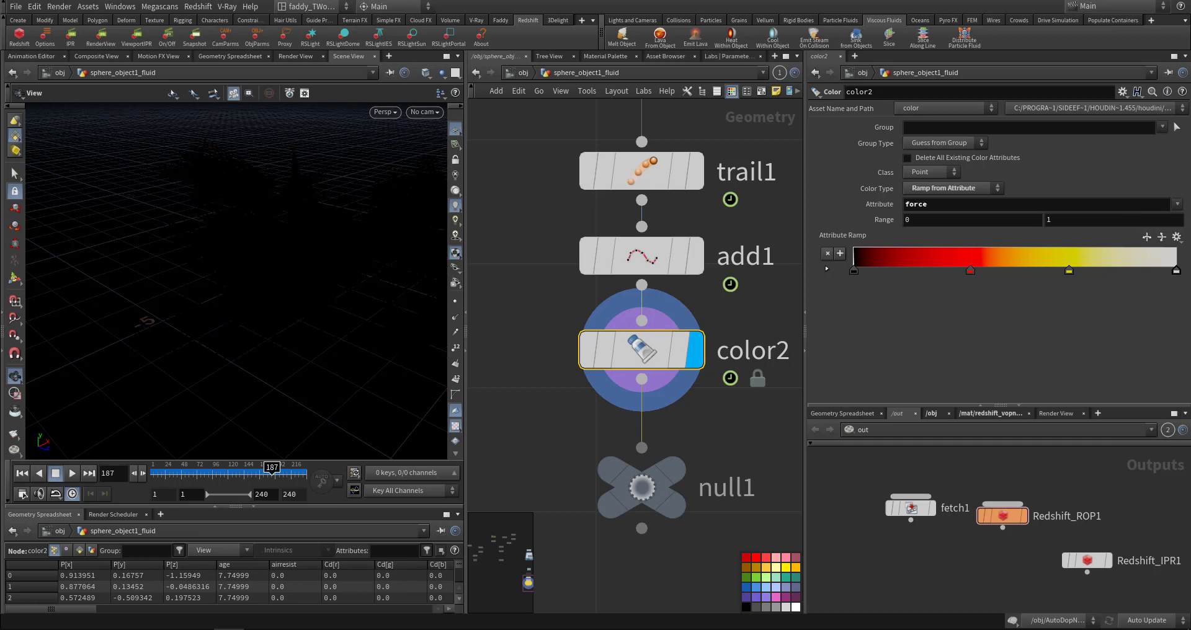
Step: Set the attribute driving color2's ramp to temperature and check the available ramp presets without choosing one
click(1172, 204)
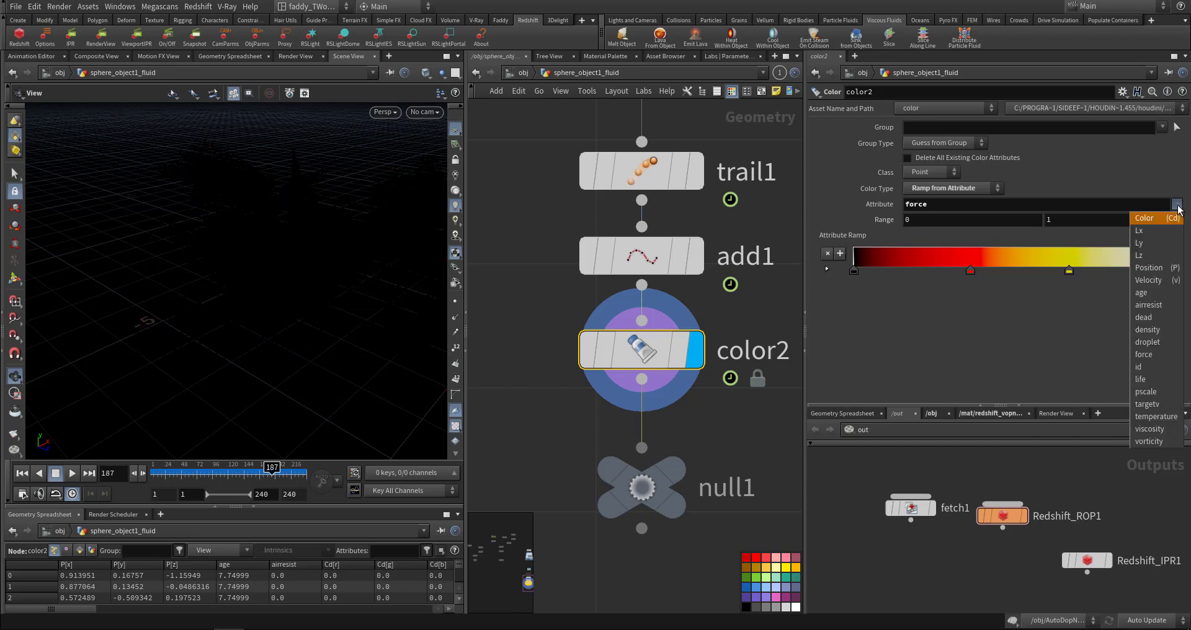
click(1148, 410)
click(1177, 237)
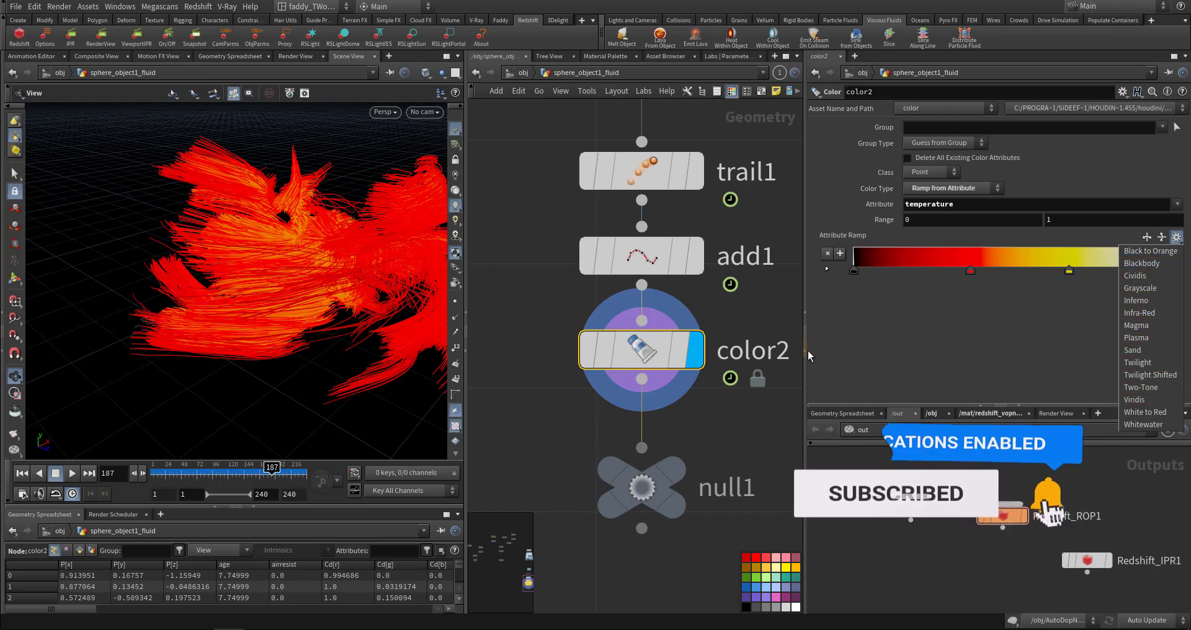
click(763, 429)
Step: Display null1 as the fluid object's output and go into the geo1 object's network
middle_drag(763, 428, 747, 351)
click(659, 390)
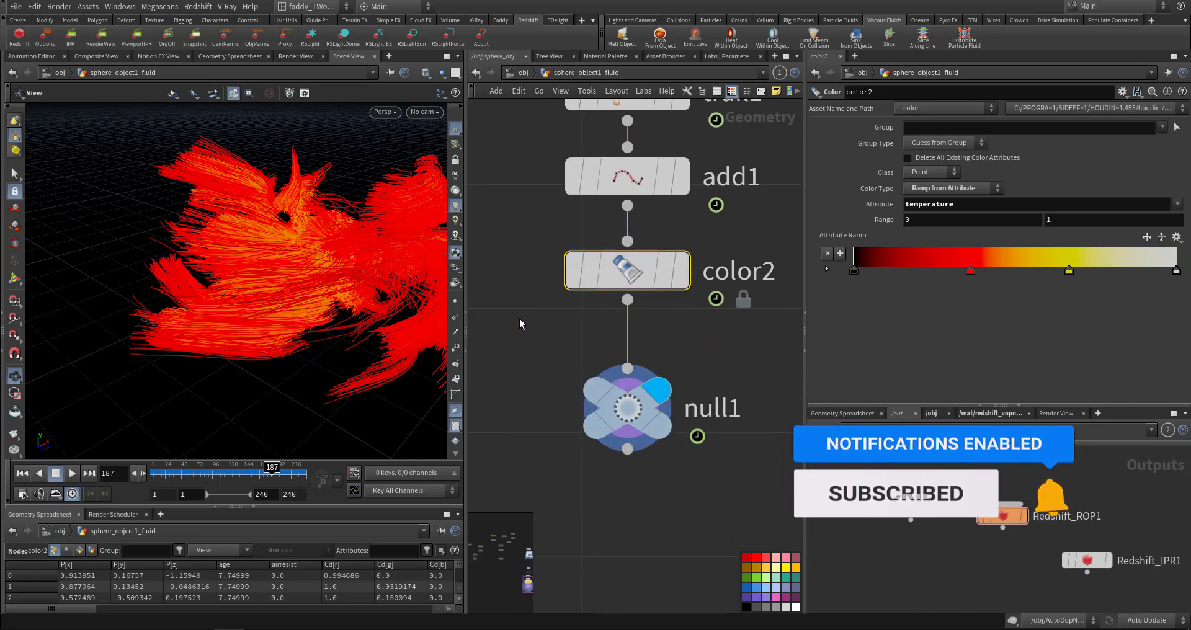
middle_drag(535, 337, 594, 403)
scroll(593, 404, down, 3)
click(523, 73)
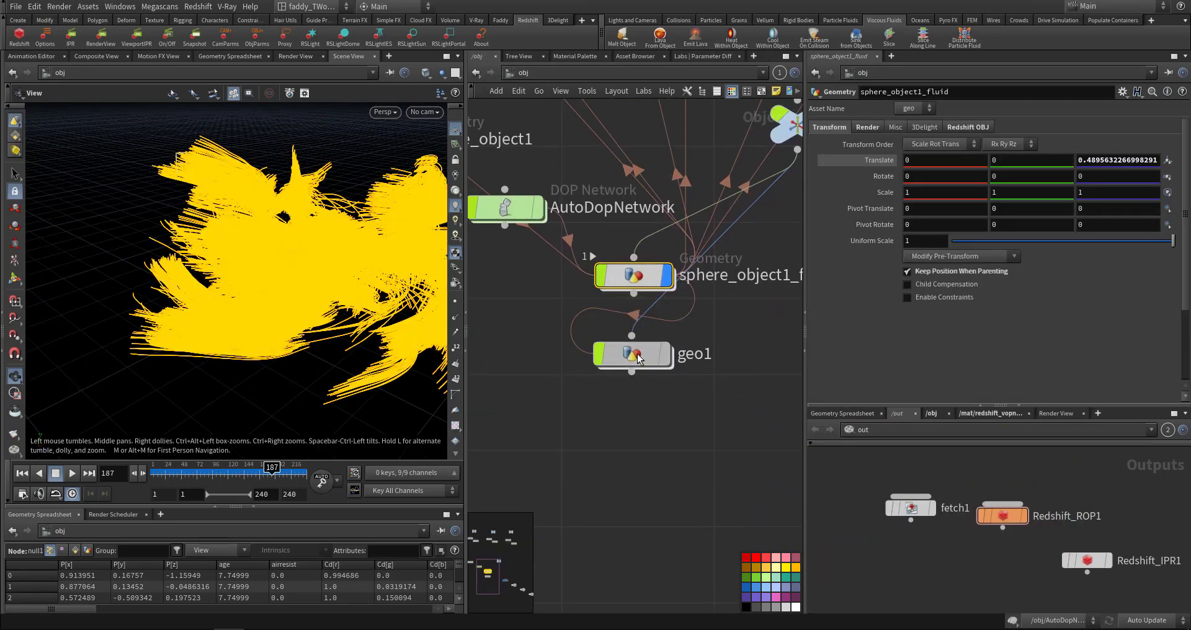
double_click(638, 354)
middle_drag(607, 322, 613, 360)
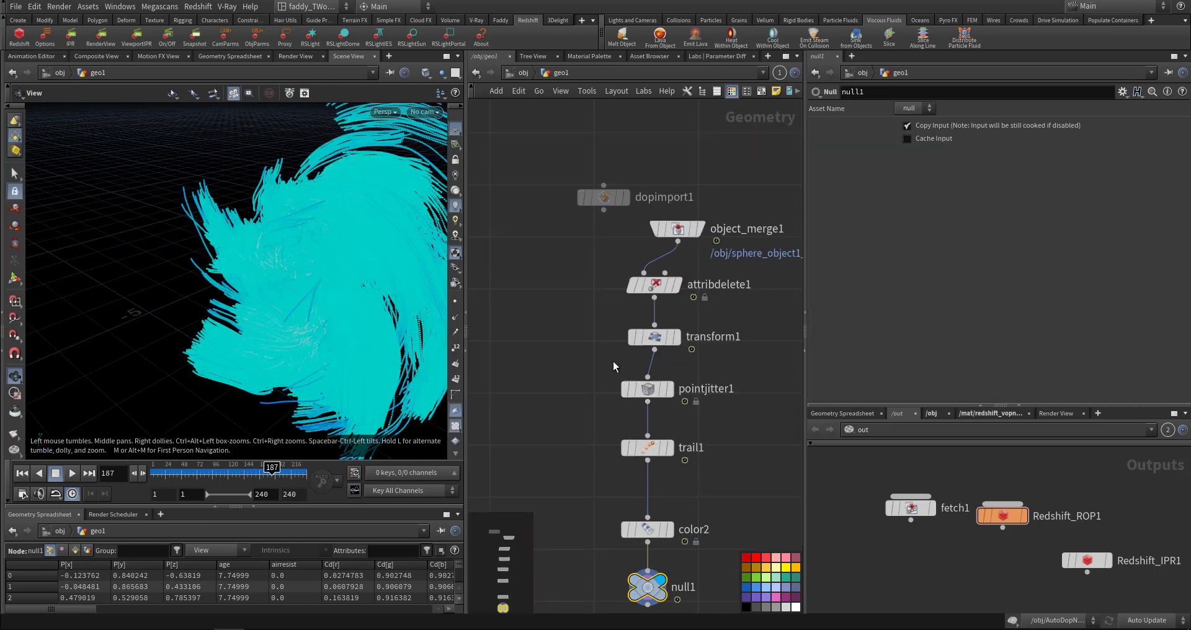
Step: Feed attribdelete1 from dopimport1 instead of object_merge1, and display attribdelete1 at frame 126
scroll(613, 359, up, 3)
mouse_move(571, 318)
middle_down()
mouse_move(572, 396)
mouse_move(569, 326)
middle_up()
scroll(572, 396, down, 2)
click(659, 384)
click(209, 471)
drag(209, 471, 233, 470)
click(703, 338)
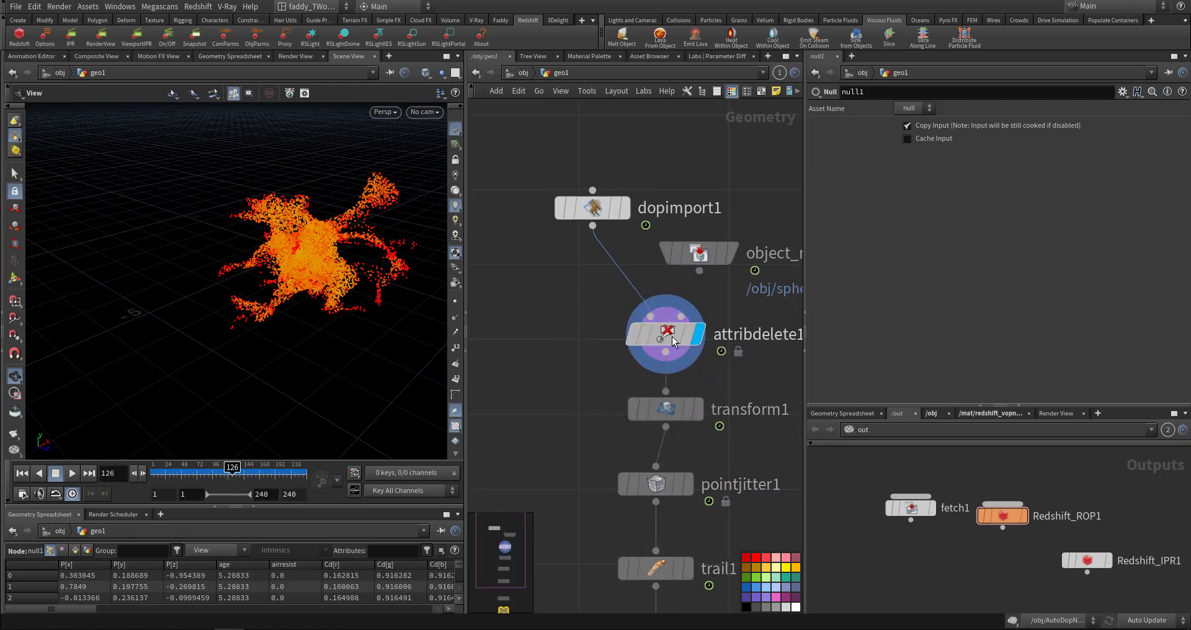
Step: Check attribdelete1's settings, and display transform1 and bypass it
click(672, 336)
middle_drag(672, 337, 612, 308)
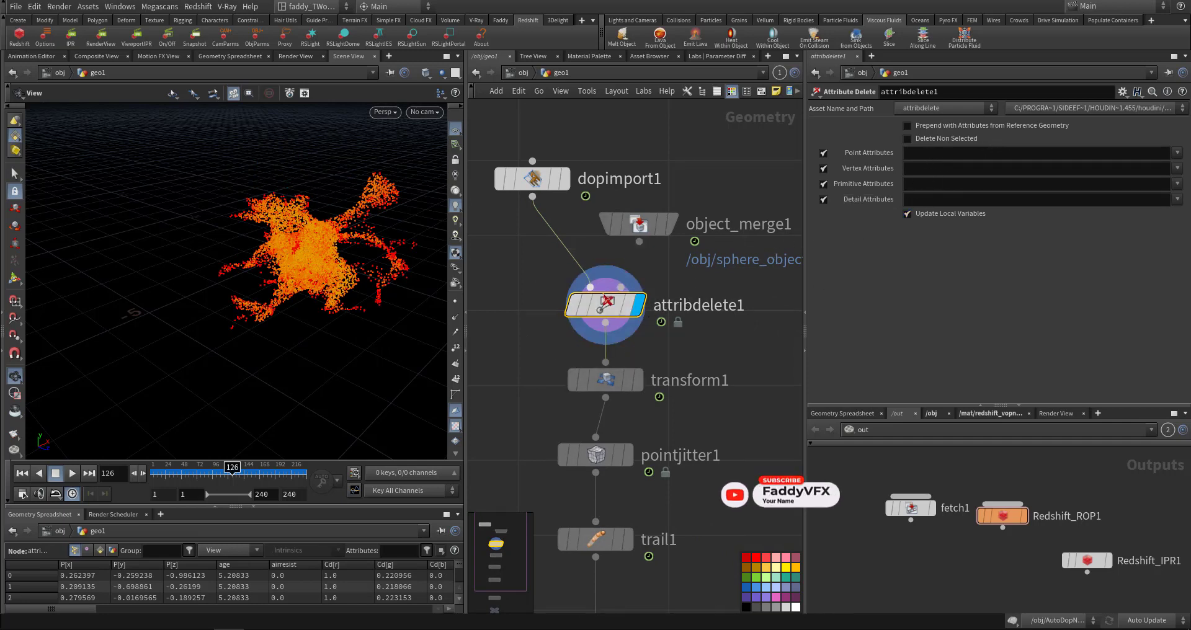
middle_drag(737, 385, 756, 290)
click(654, 285)
click(646, 290)
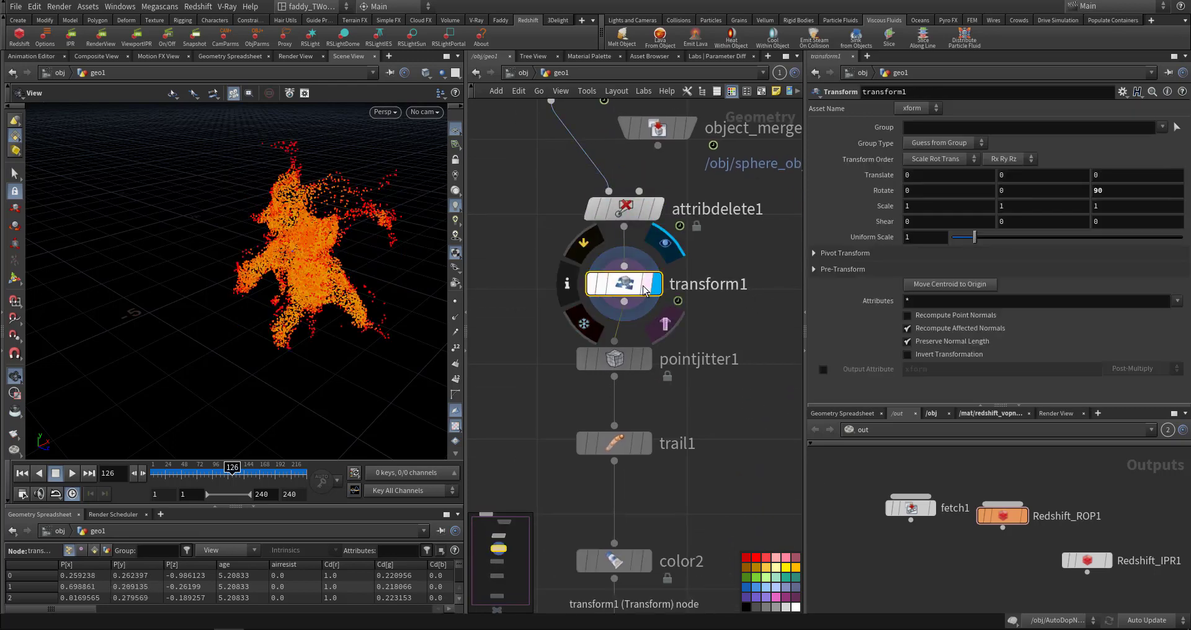
click(596, 246)
Step: Display pointjitter1 and inspect its settings and the scattered particles up close
click(645, 360)
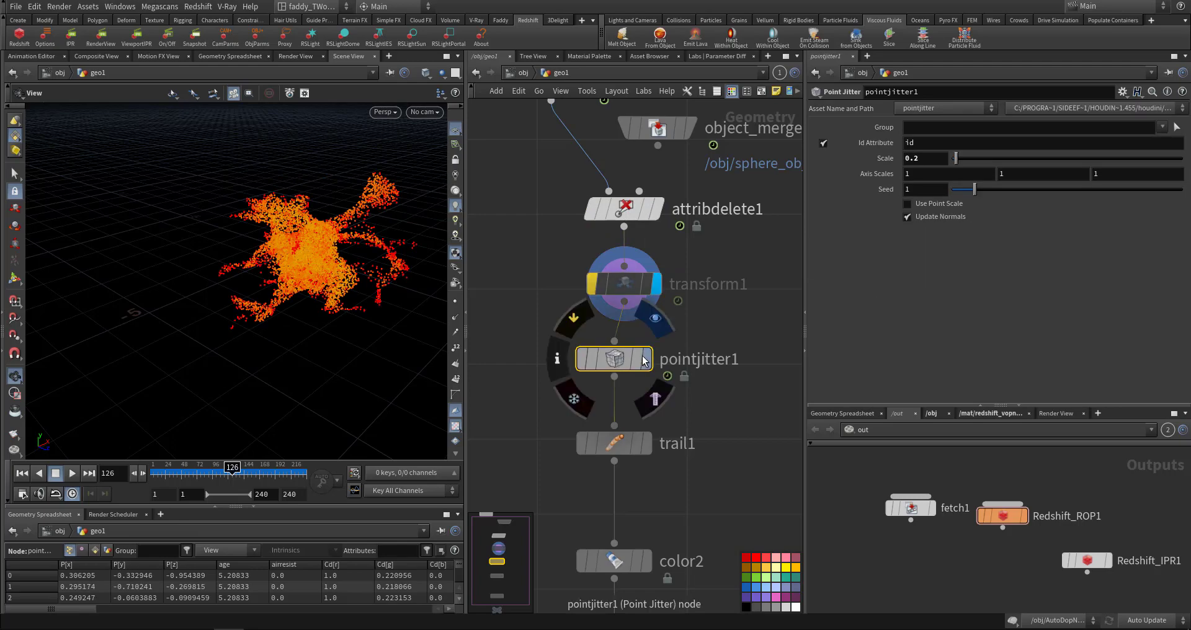
click(645, 359)
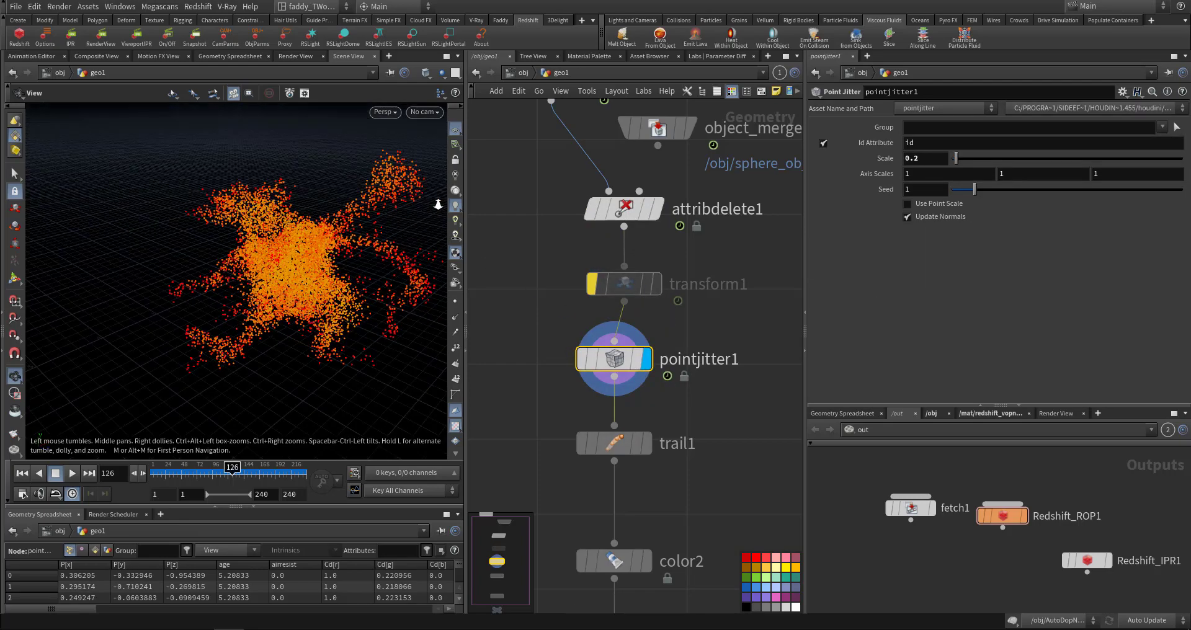
scroll(346, 234, up, 5)
middle_drag(346, 234, 319, 230)
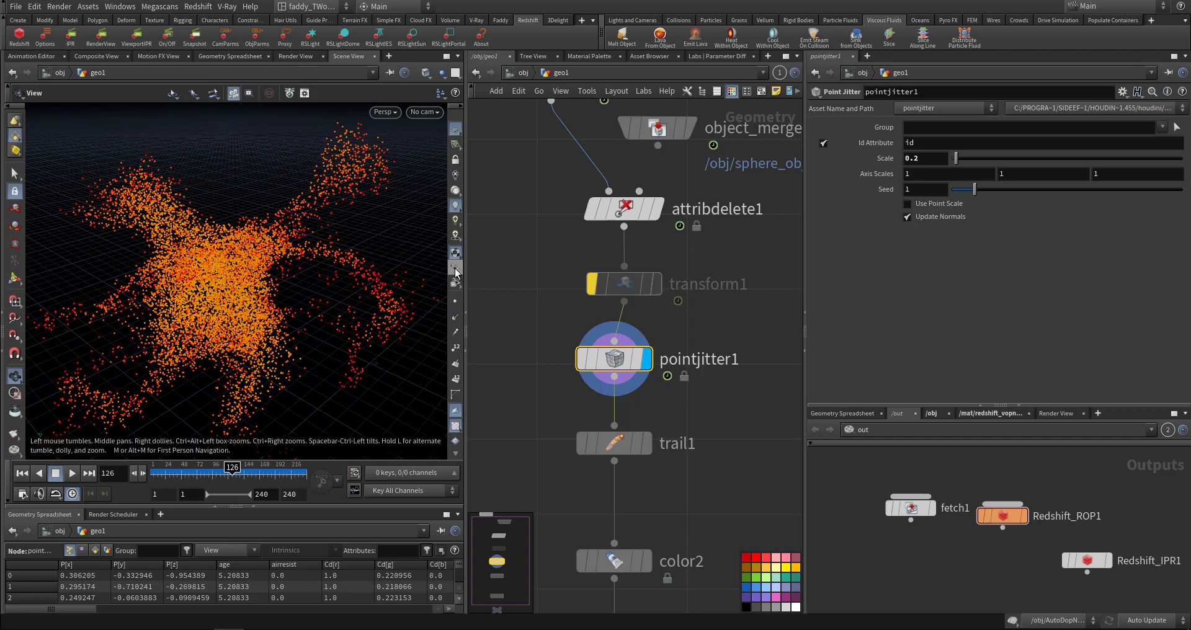
Step: Display trail1 in geo1 and examine its trail length and the resulting particle trails
middle_drag(544, 366, 540, 299)
click(644, 377)
click(608, 379)
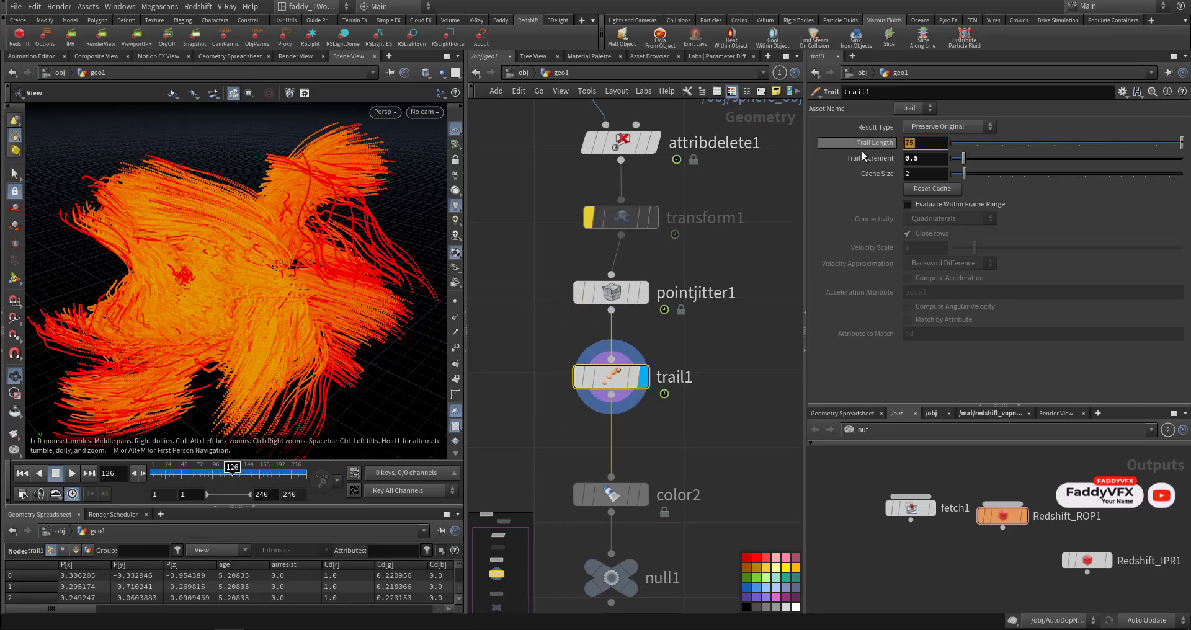
right_drag(256, 223, 486, 333)
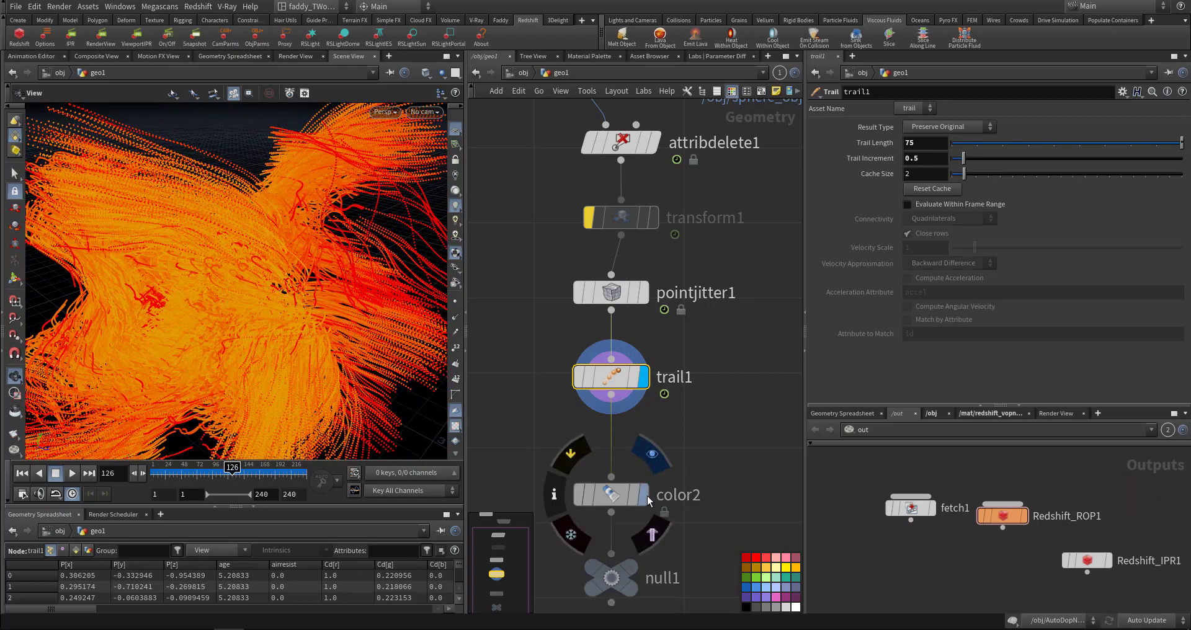
Step: Display color2 in geo1 and examine its ramp settings and the coloured trails from near and far
click(645, 496)
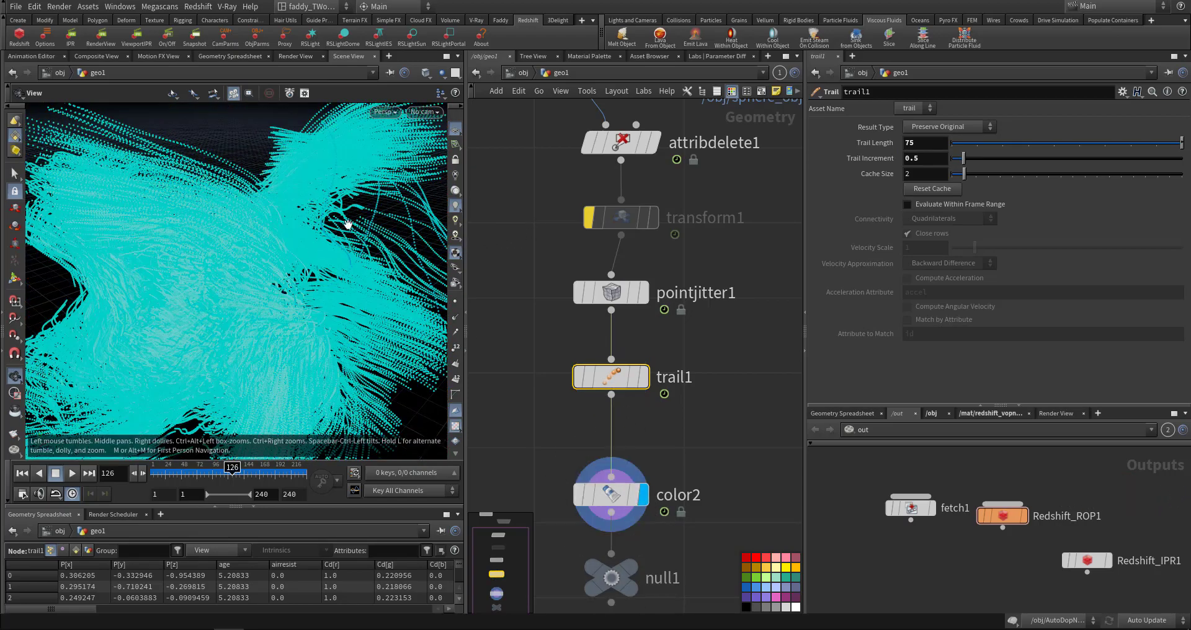
drag(346, 223, 328, 245)
middle_drag(630, 482, 626, 392)
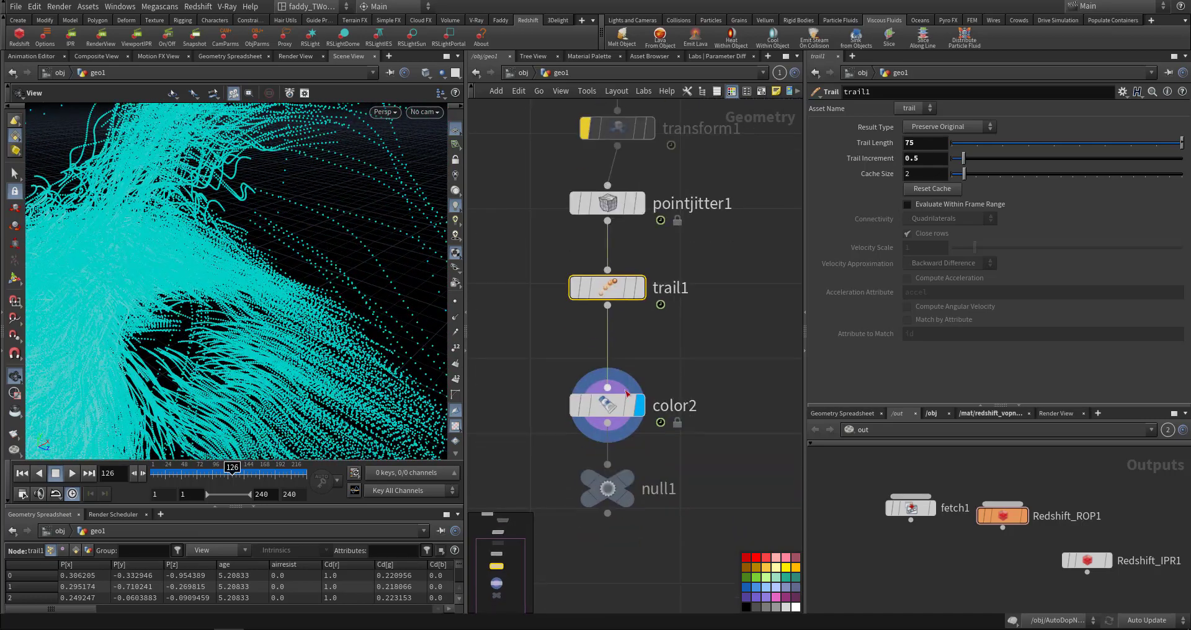
click(621, 408)
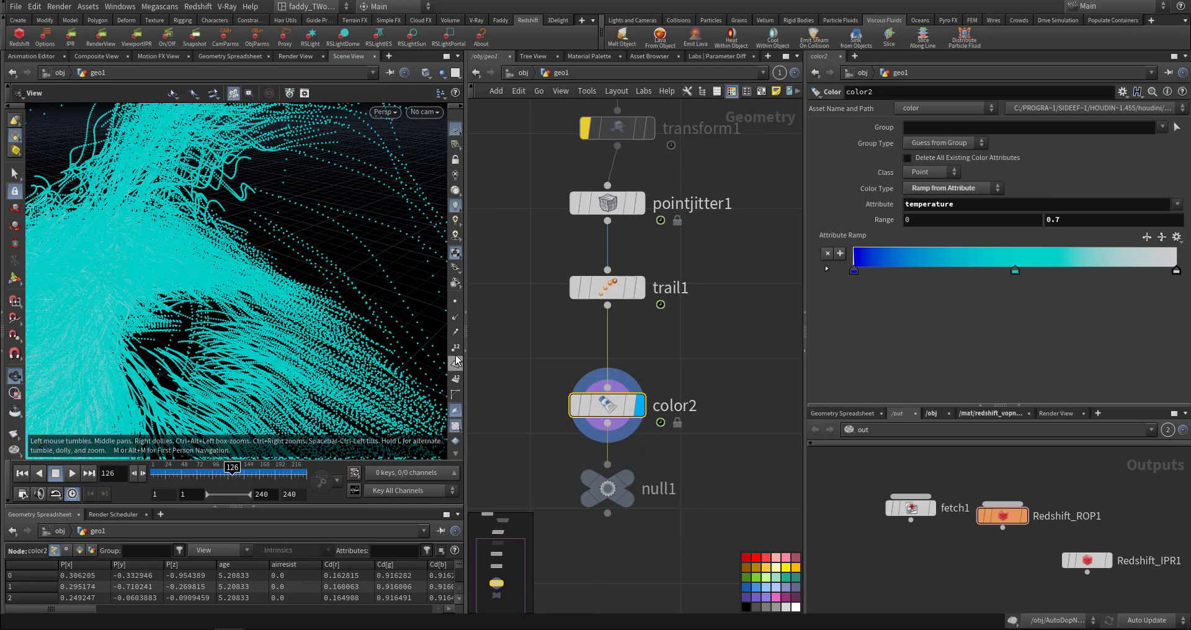
right_drag(412, 338, 171, 350)
drag(225, 351, 183, 279)
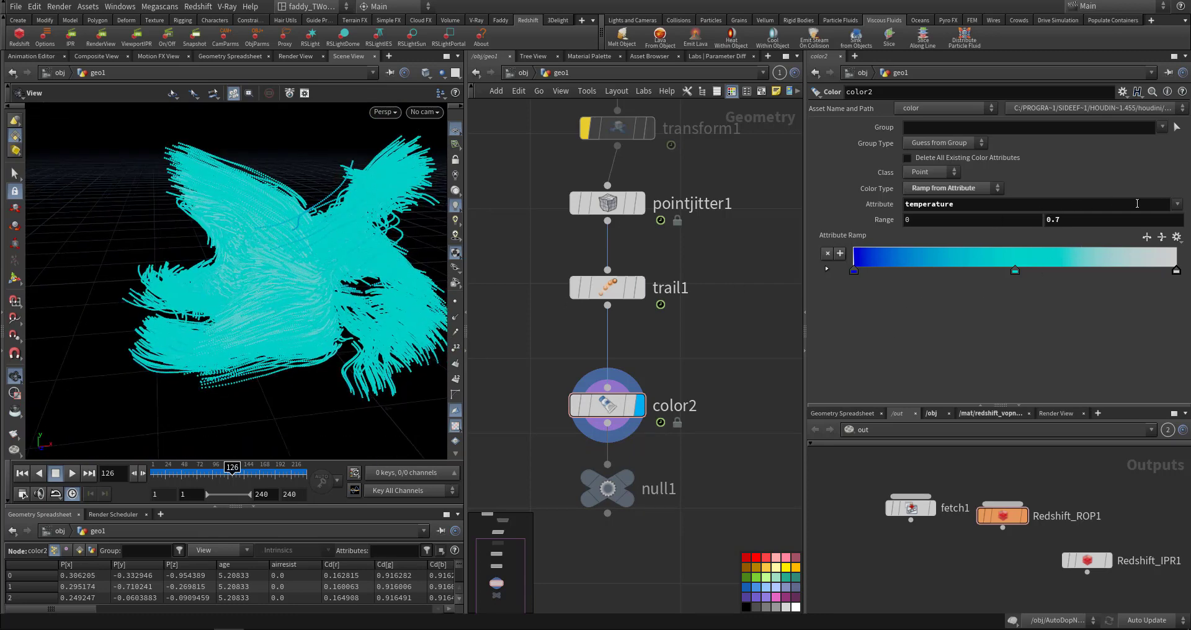
Step: Try an upper range limit of 2.7 on geo1's color2, and reset the range to its default
mouse_move(1069, 219)
middle_down()
mouse_move(1101, 203)
mouse_move(1065, 201)
mouse_move(1005, 232)
mouse_move(1190, 229)
mouse_move(1069, 221)
middle_up()
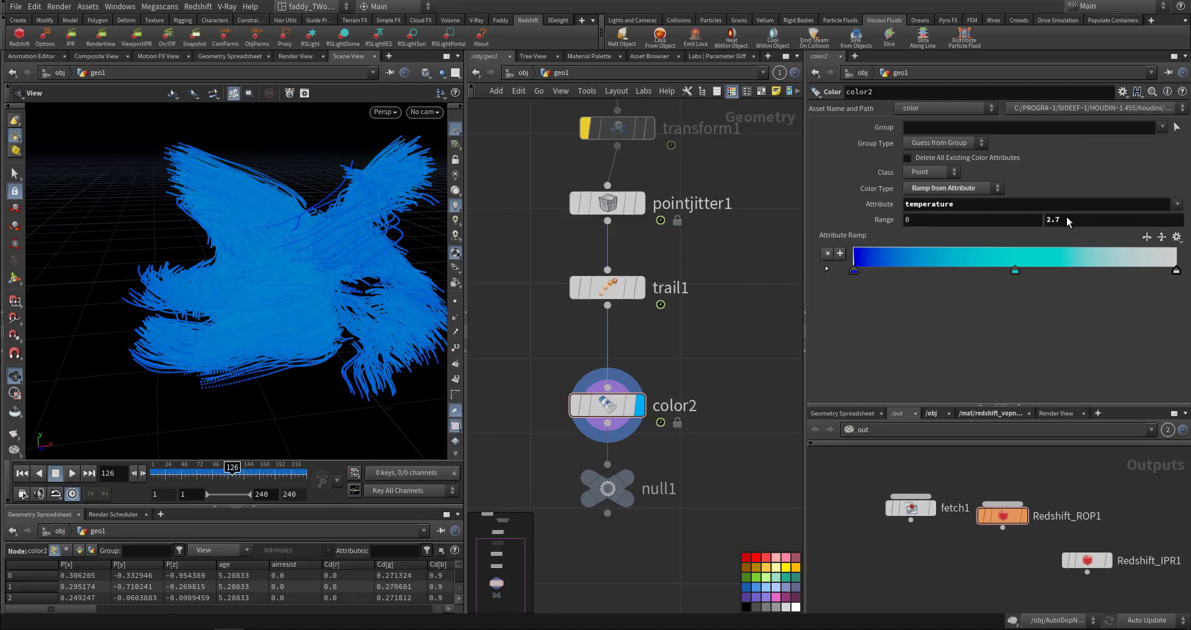
ctrl+middle_click(891, 221)
Step: Drive color2's ramp by velocity (v) with an upper range limit of 4.6 and move its cyan stop closer to the blue end
click(1178, 206)
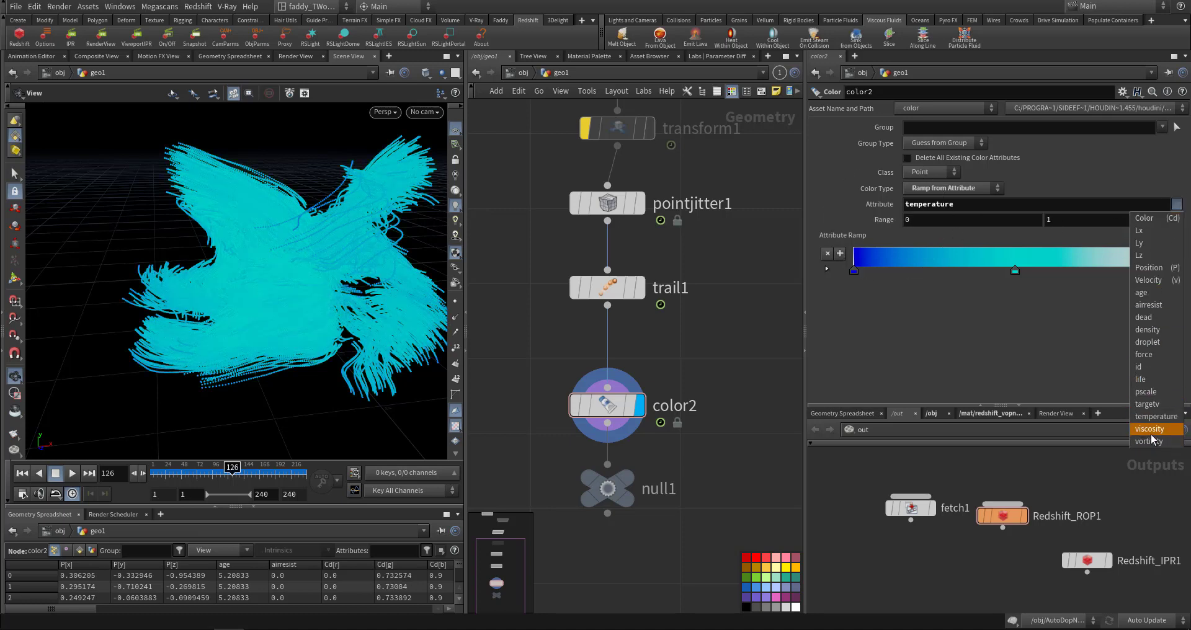
click(1162, 280)
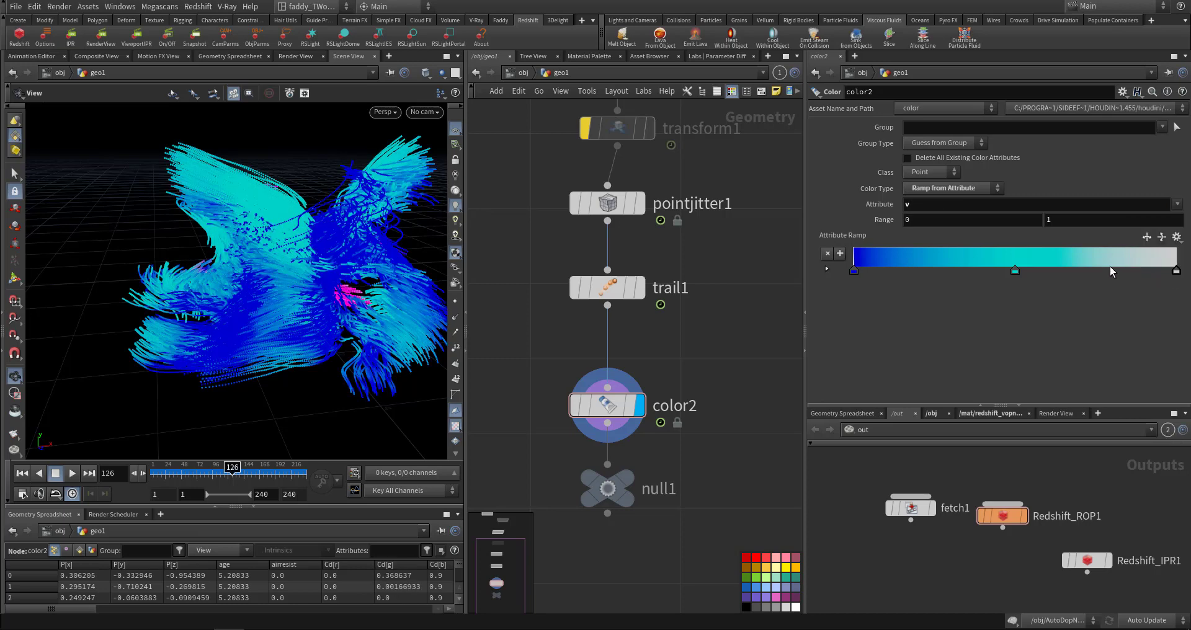
middle_drag(1050, 217, 1177, 237)
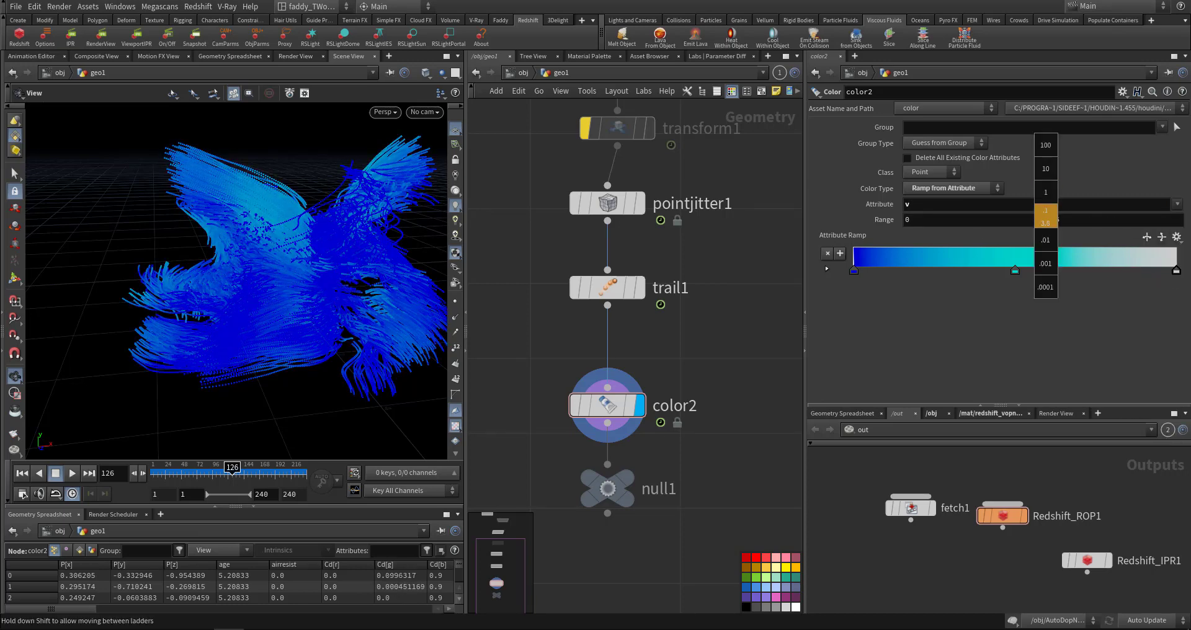
middle_drag(1017, 235, 995, 235)
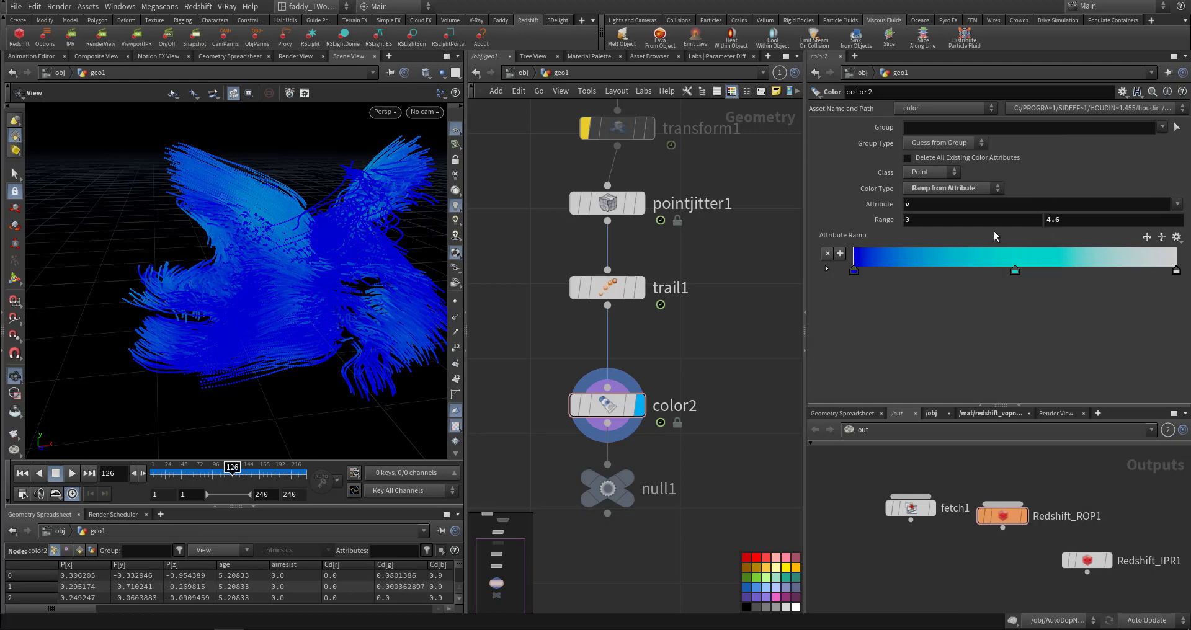
drag(1016, 275, 948, 276)
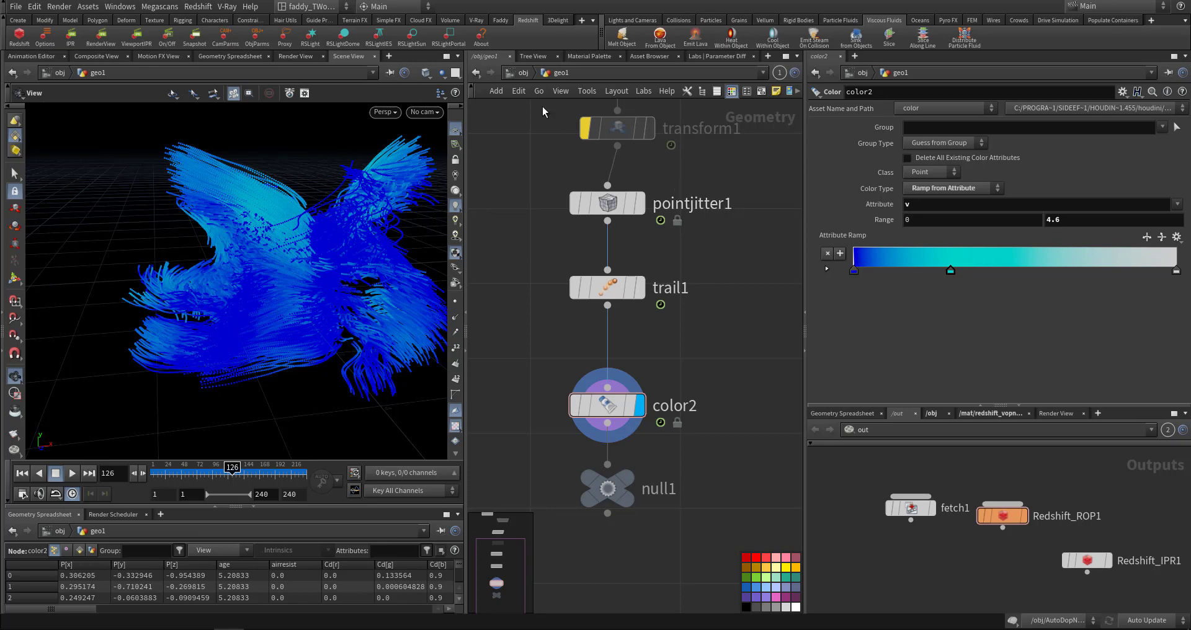
Step: Display null1 as geo1's output, and show geo1 together with the fluid object at the object level
click(625, 478)
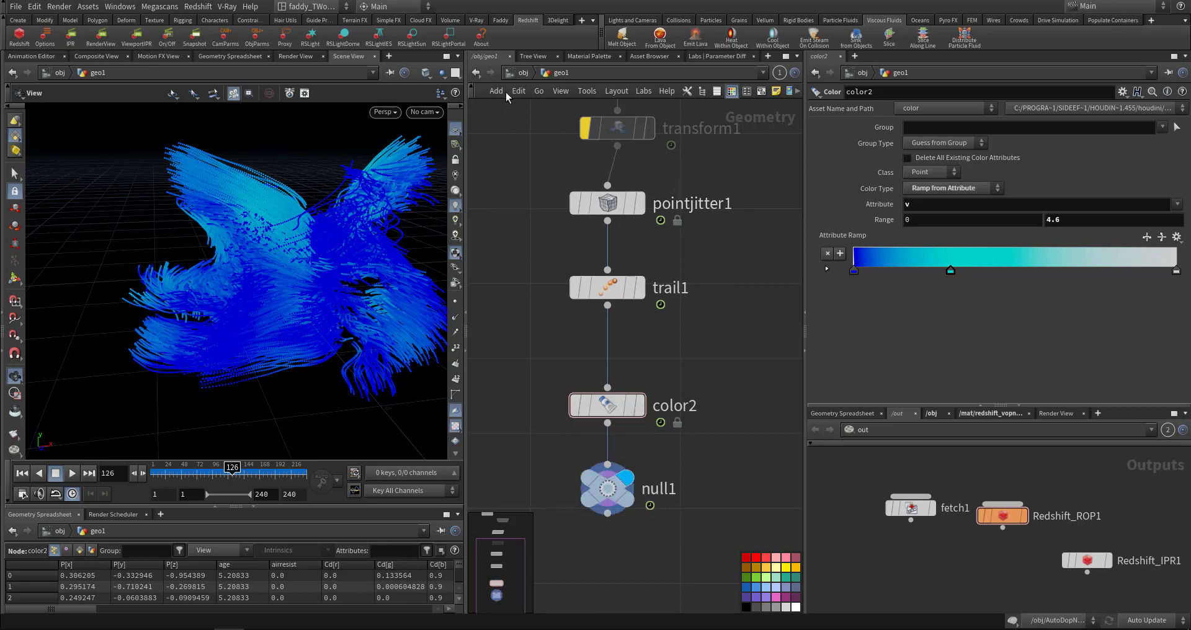
click(515, 73)
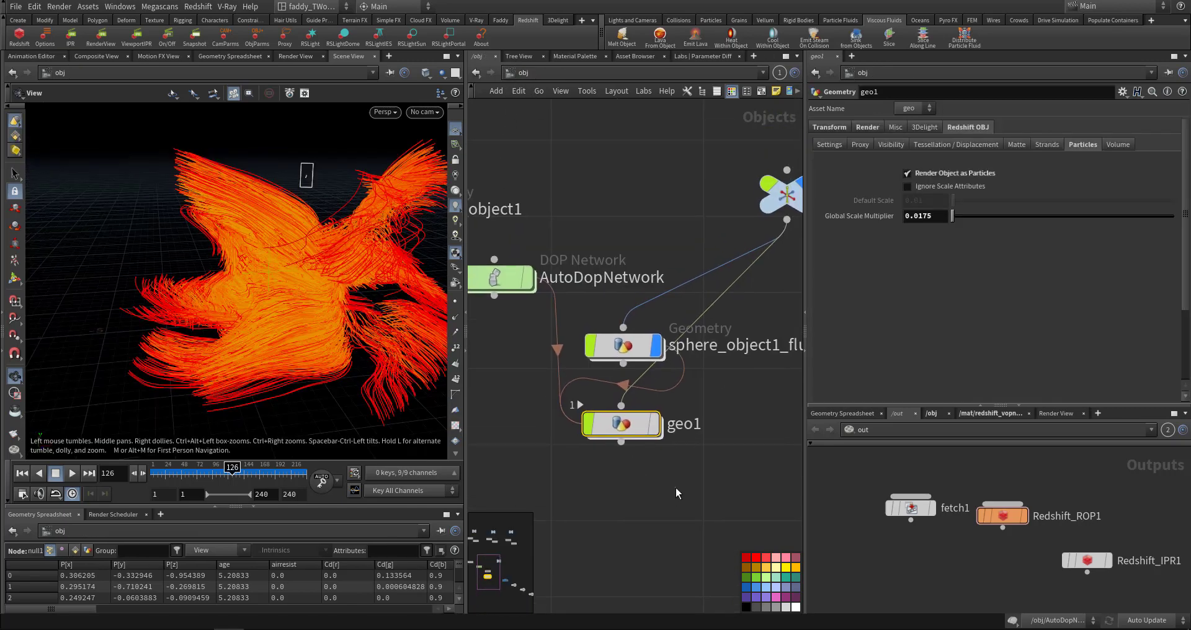
click(652, 428)
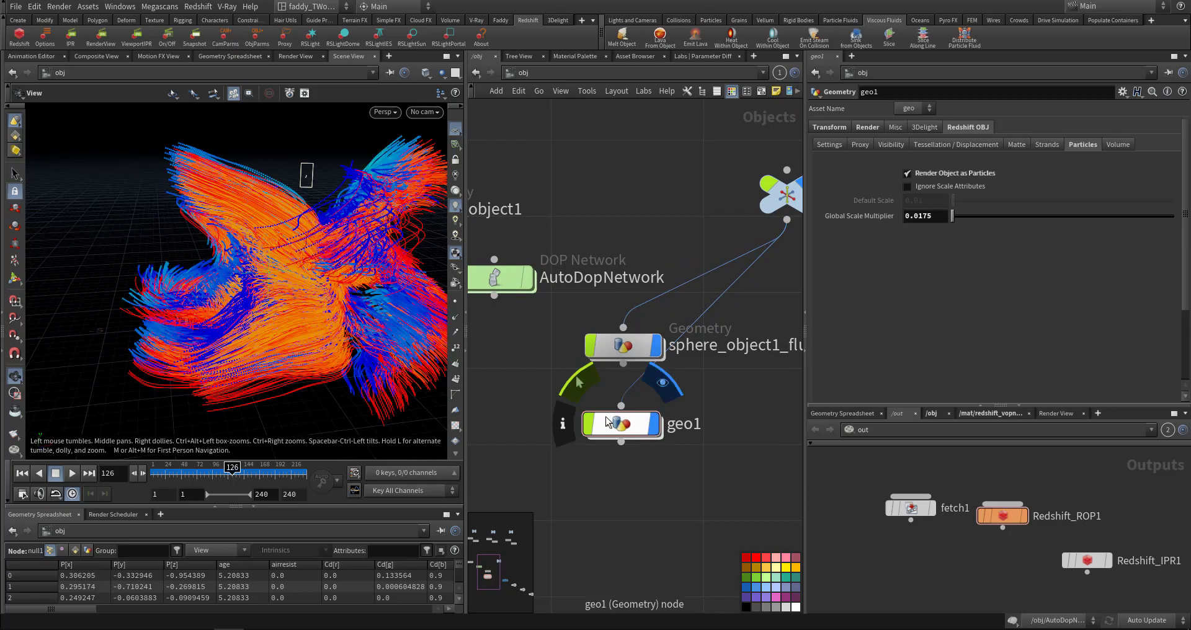
drag(321, 290, 397, 298)
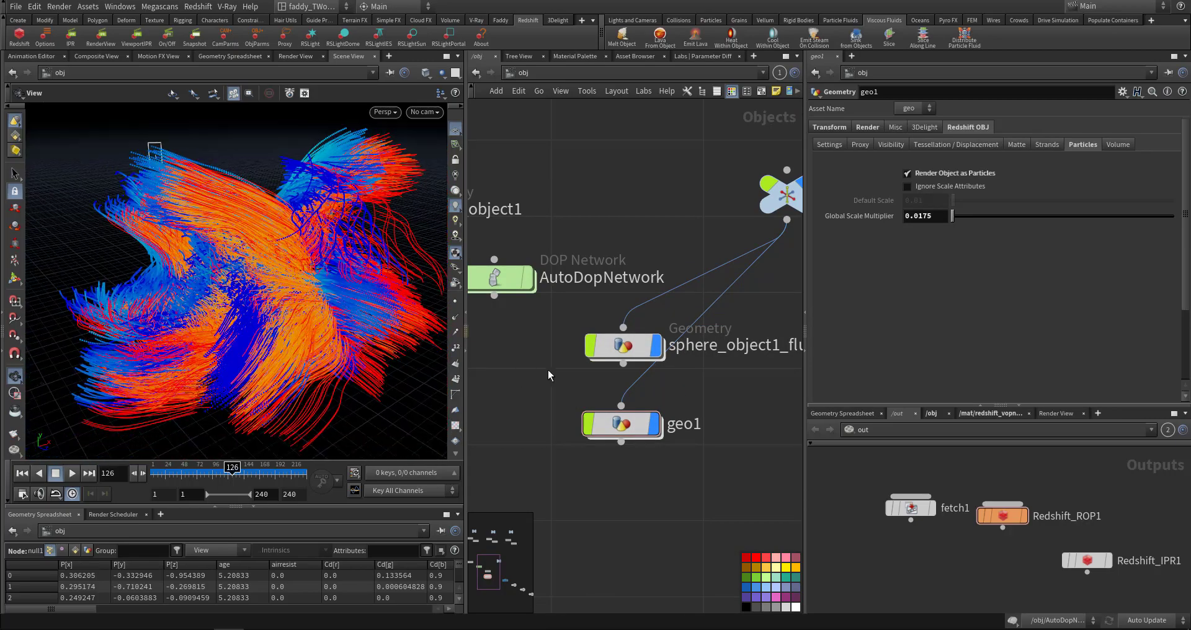
Step: Try the Magma preset on color2's attribute ramp inside geo1
double_click(620, 424)
click(1177, 237)
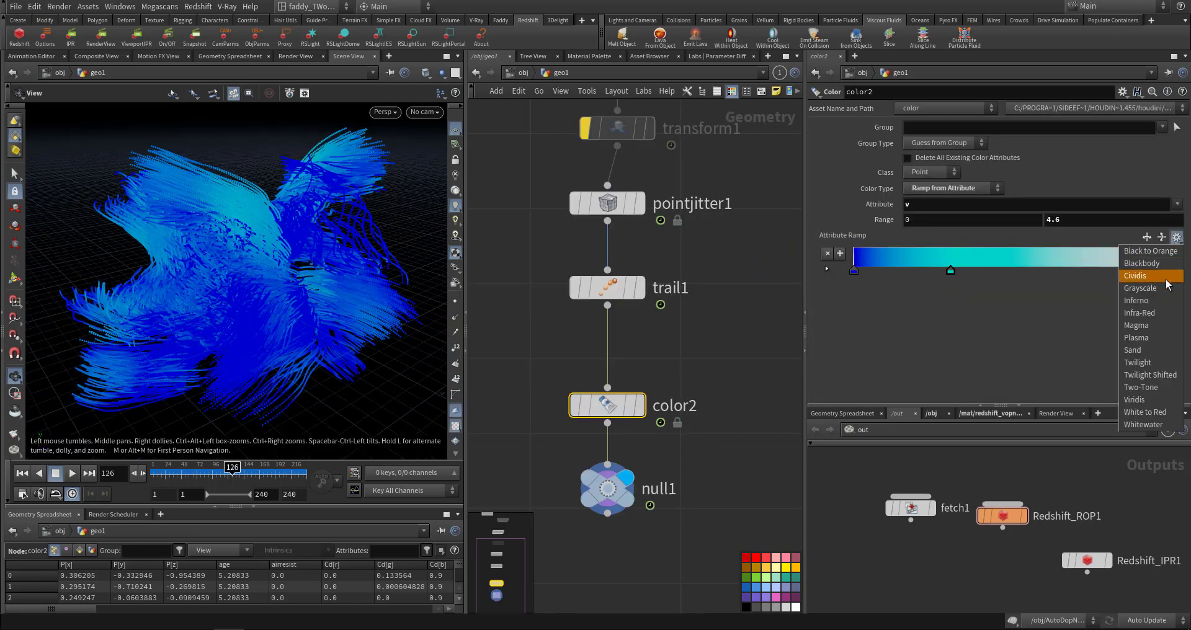
click(1153, 323)
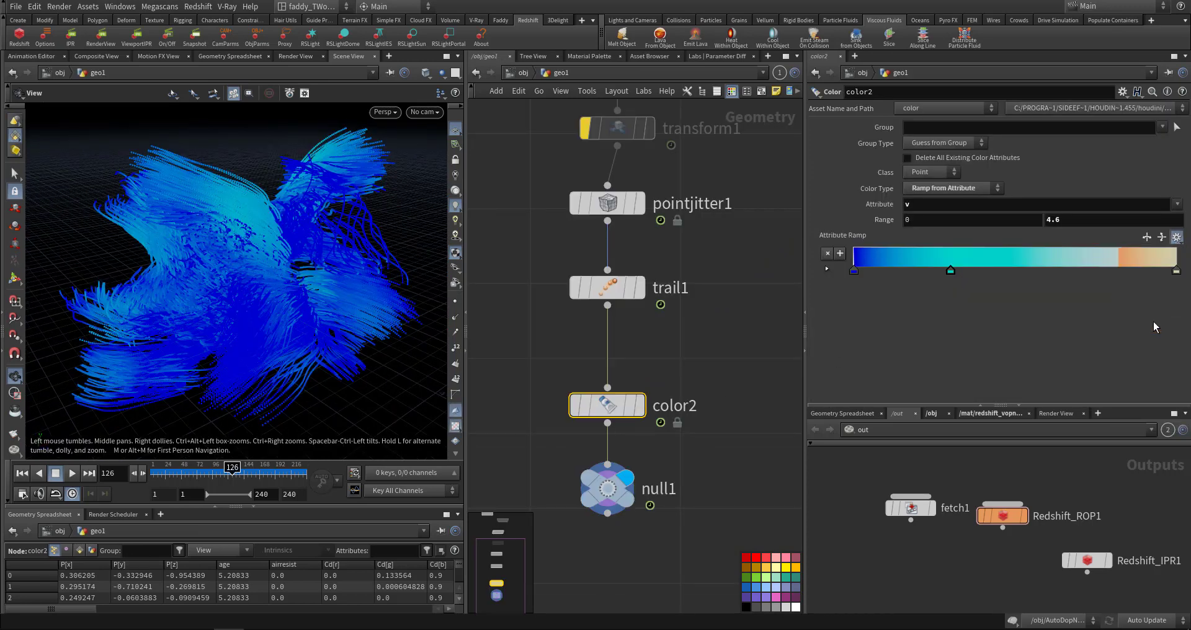
click(1176, 204)
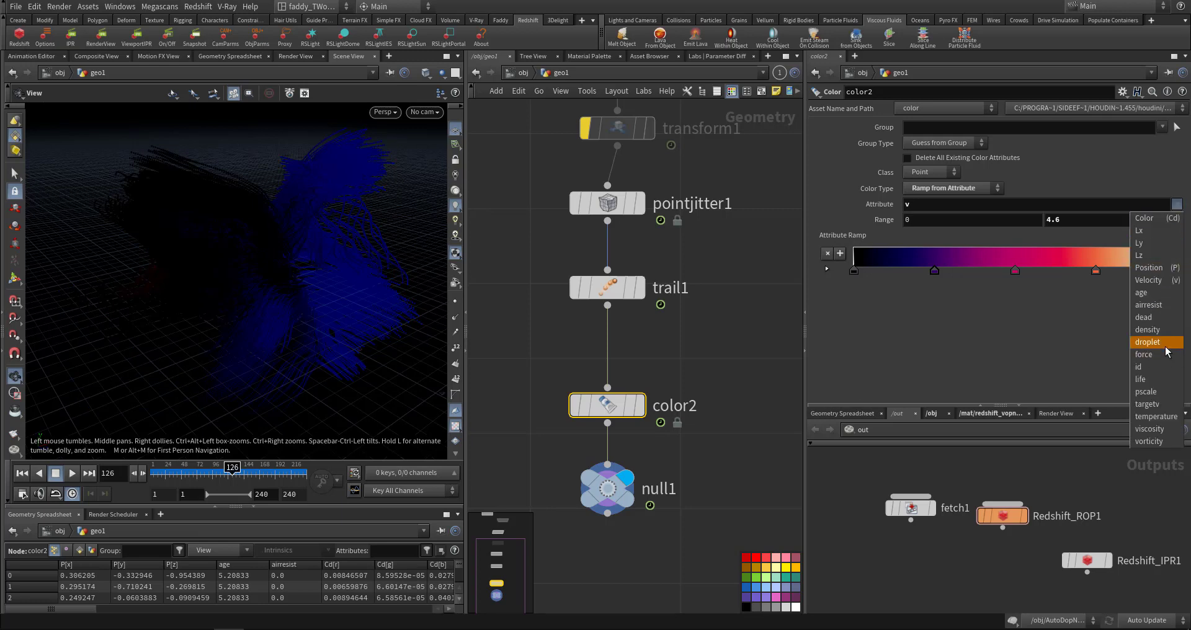
key(Escape)
Step: Apply the Twilight preset to color2's ramp, set its upper range limit to 1.4 and return to the object level
click(1177, 237)
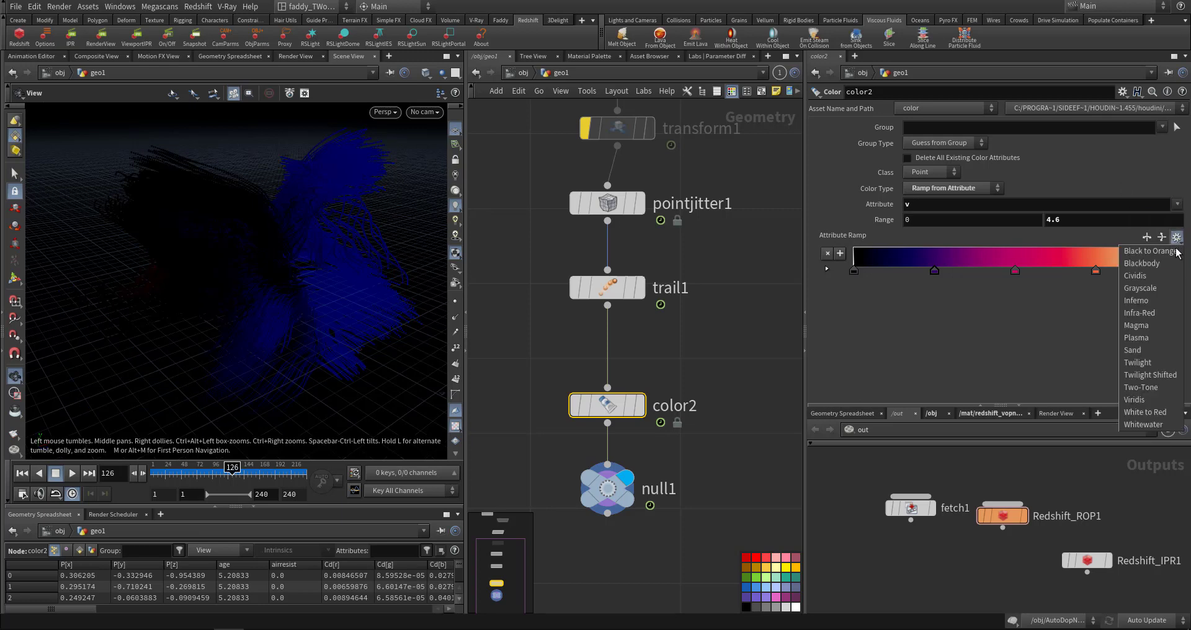
click(1140, 363)
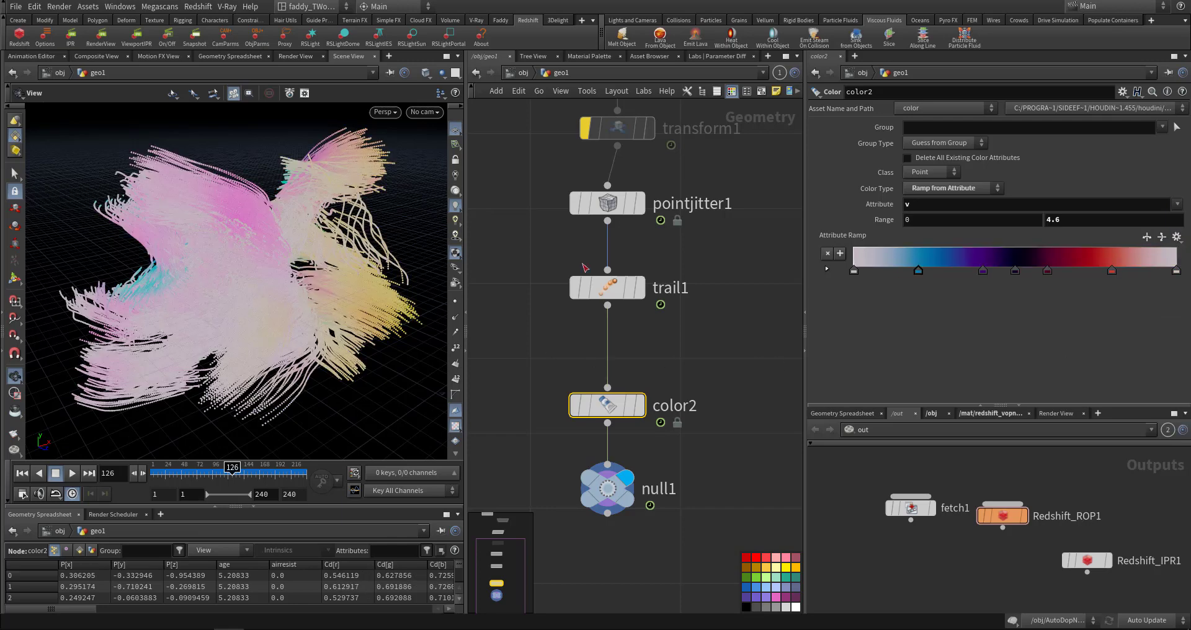
middle_drag(1058, 219, 879, 213)
click(526, 72)
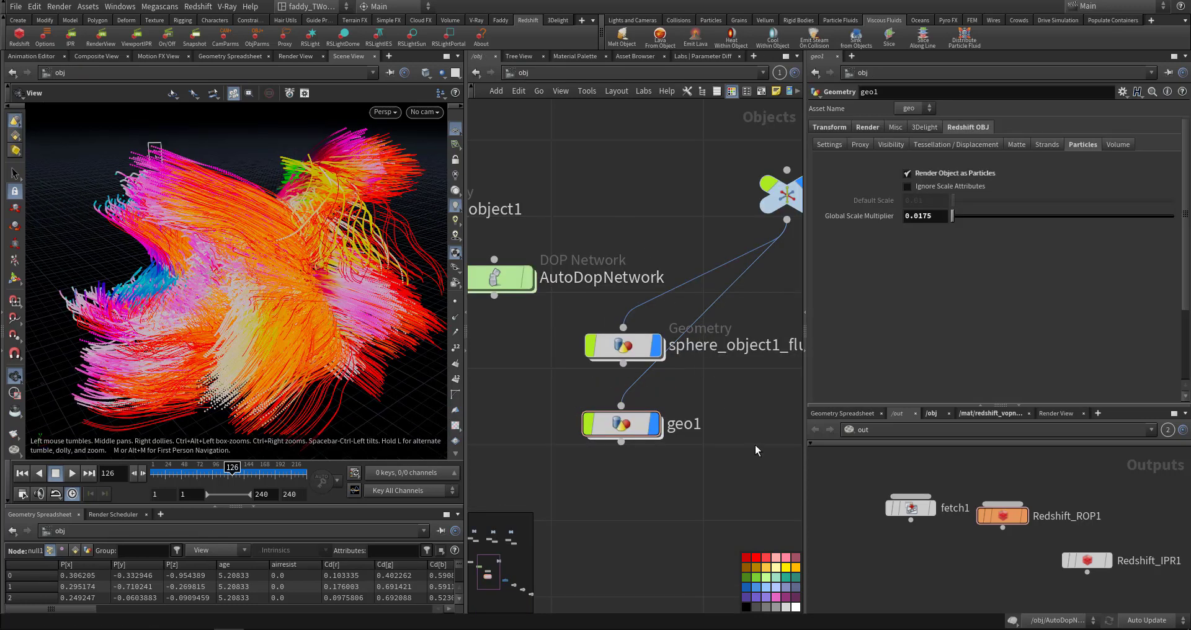
Step: Open the redshift_vopnet1 material network and examine Material1's base properties and its incoming connections
middle_drag(775, 445, 723, 410)
click(986, 413)
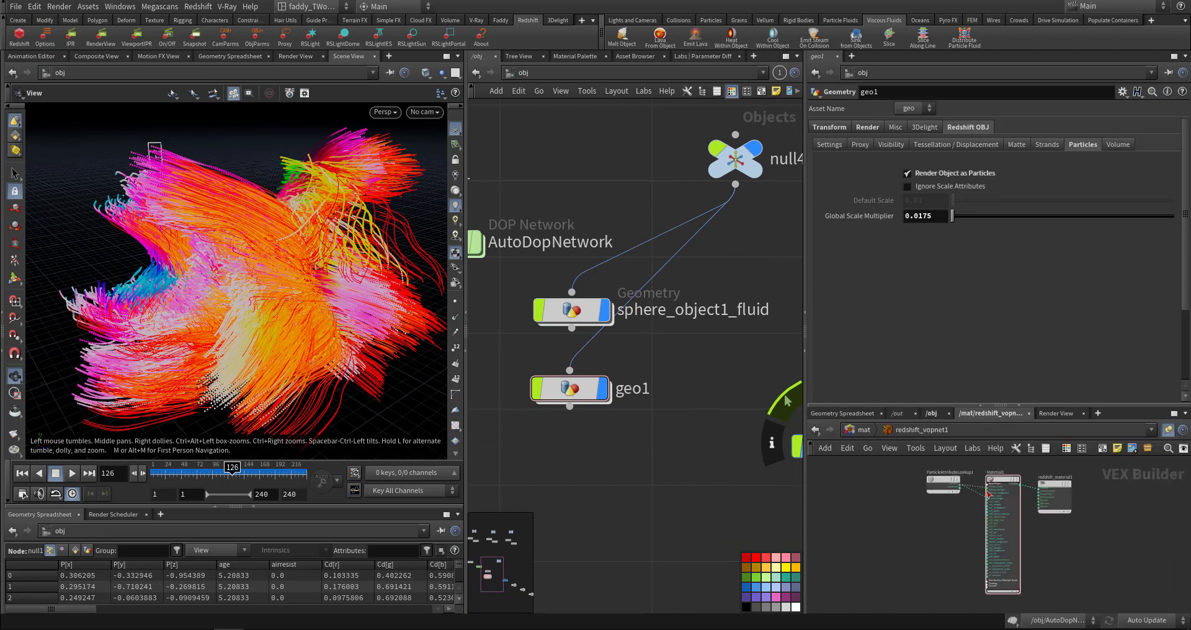
scroll(1033, 502, up, 3)
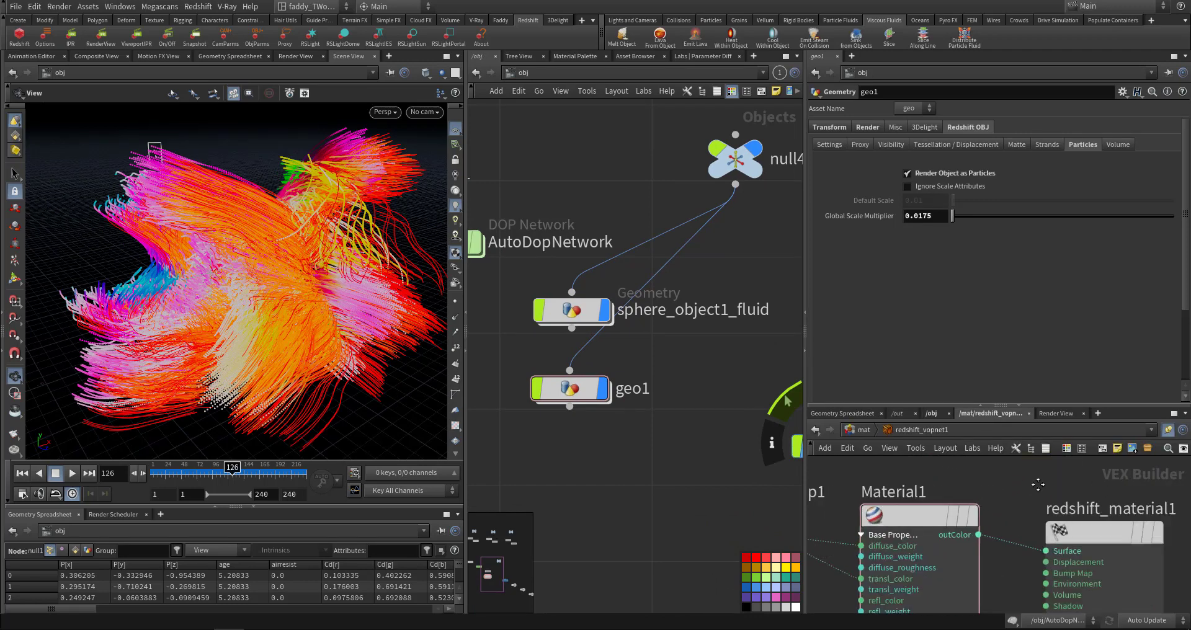
click(1024, 546)
middle_drag(929, 497, 1084, 492)
click(1055, 531)
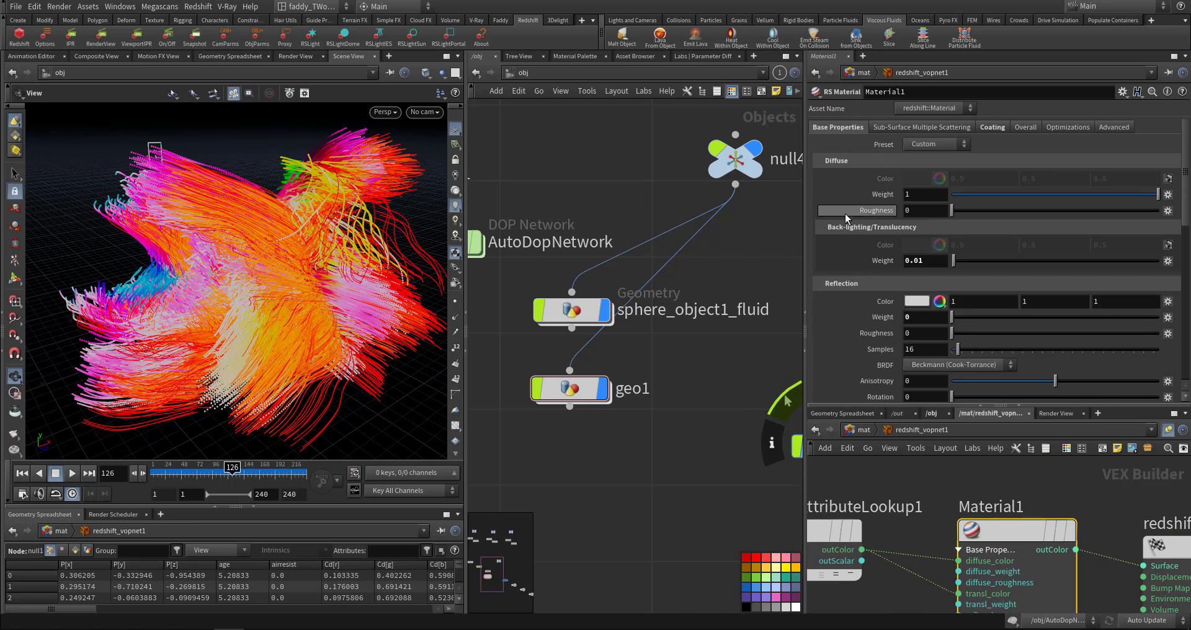
middle_drag(884, 472, 993, 479)
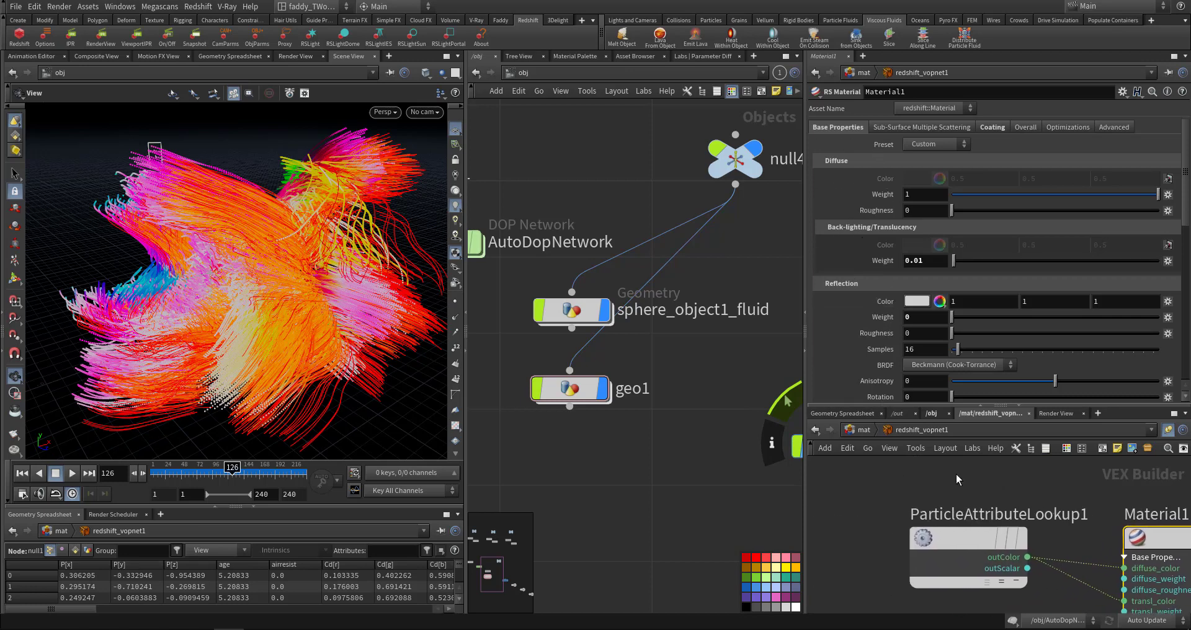
Step: Examine color2 inside geo1 alongside the attribute name used by ParticleAttributeLookup1 in the material network
click(564, 390)
double_click(563, 389)
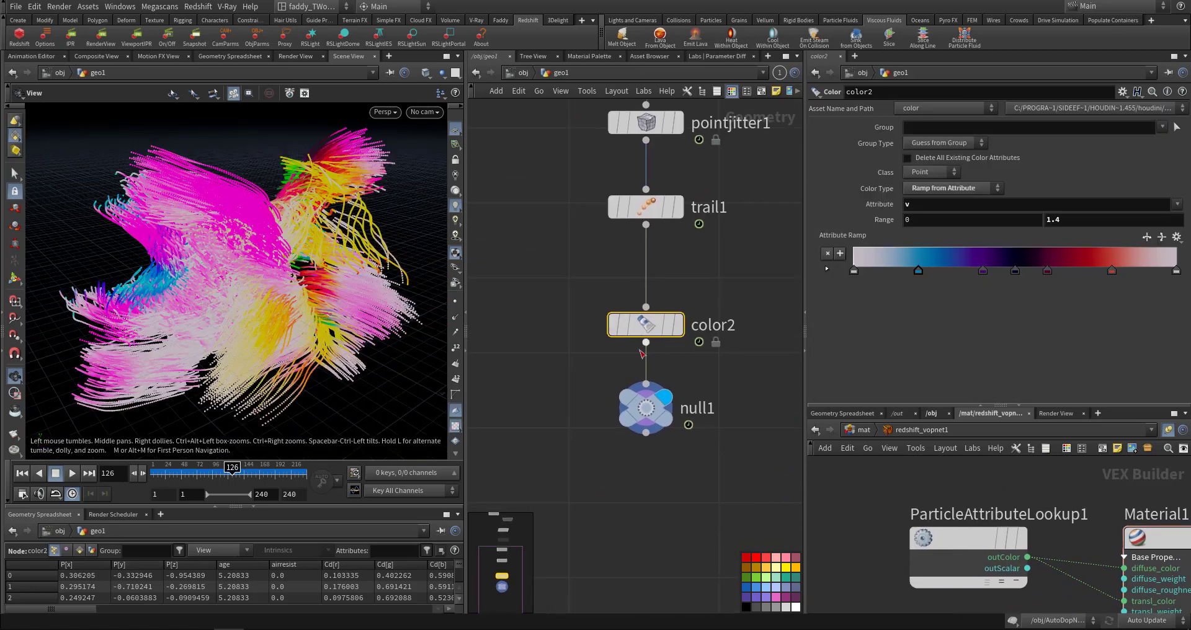
click(673, 326)
scroll(900, 493, up, 3)
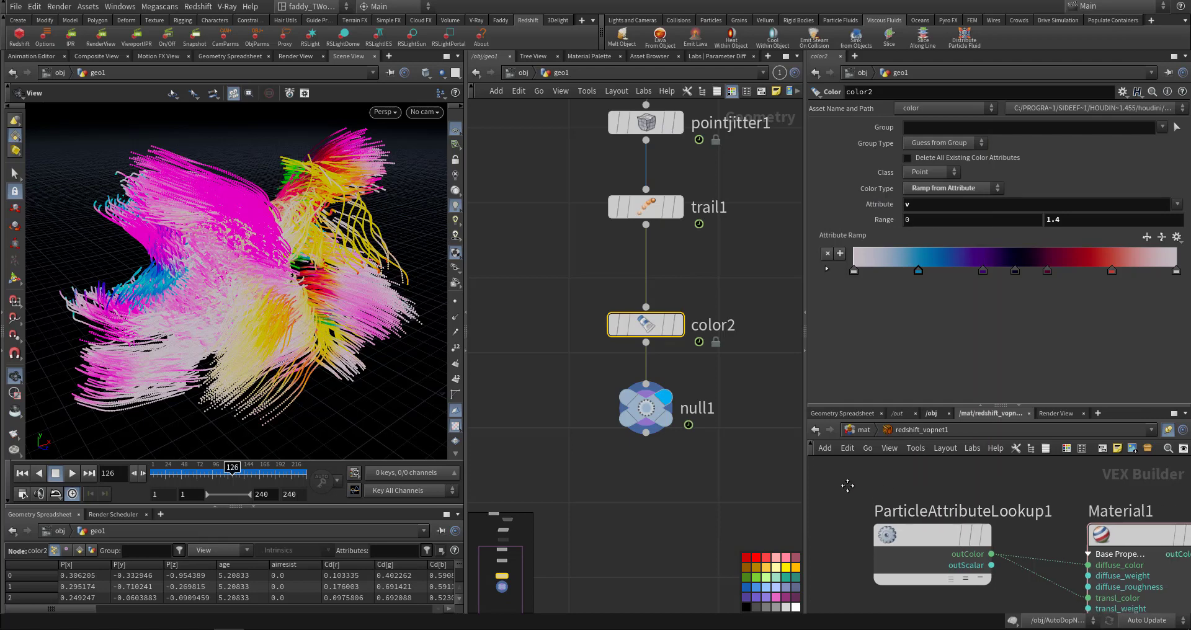
click(924, 538)
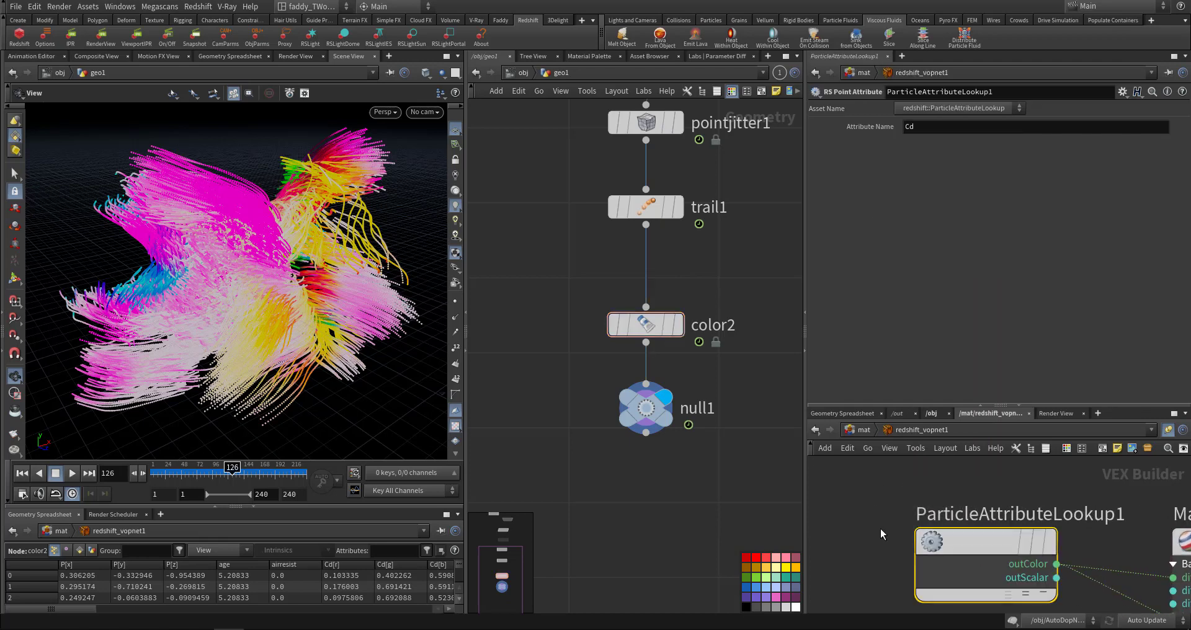
key(Tab)
mouse_move(925, 519)
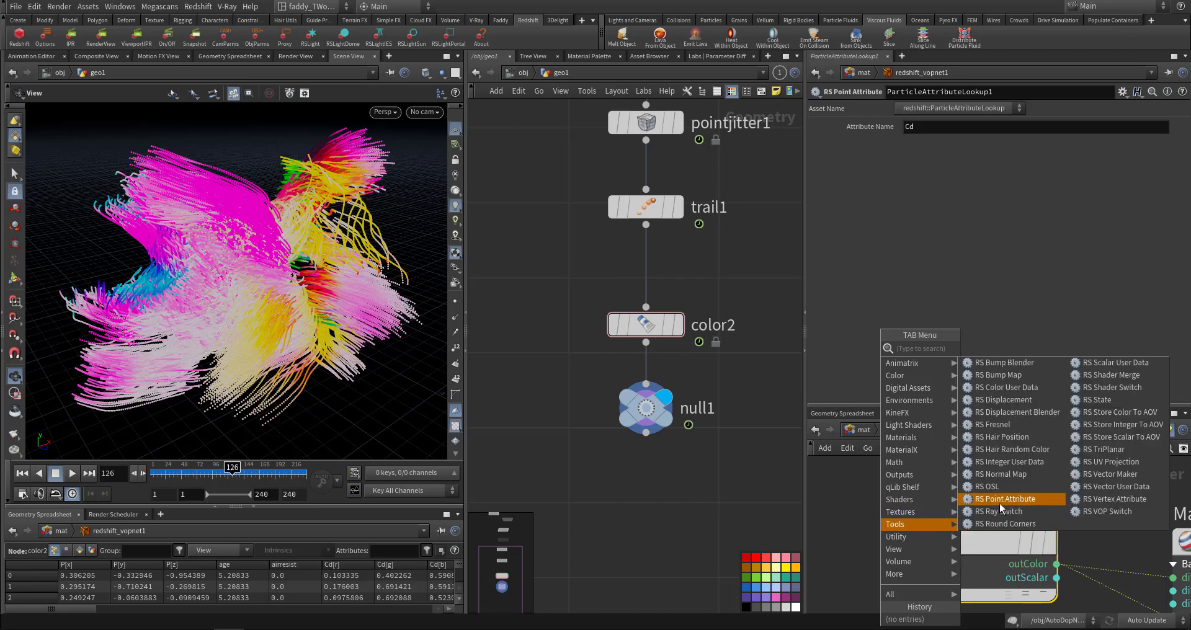
key(Escape)
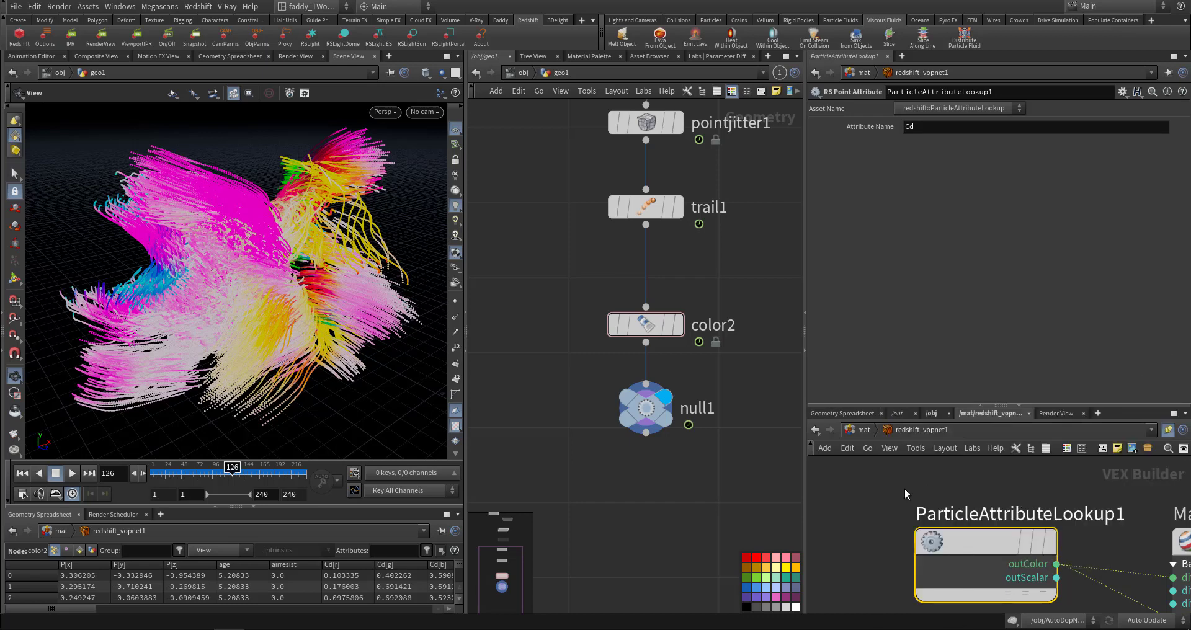
Step: Add a second RS Point Attribute node and place it below ParticleAttributeLookup1
click(855, 500)
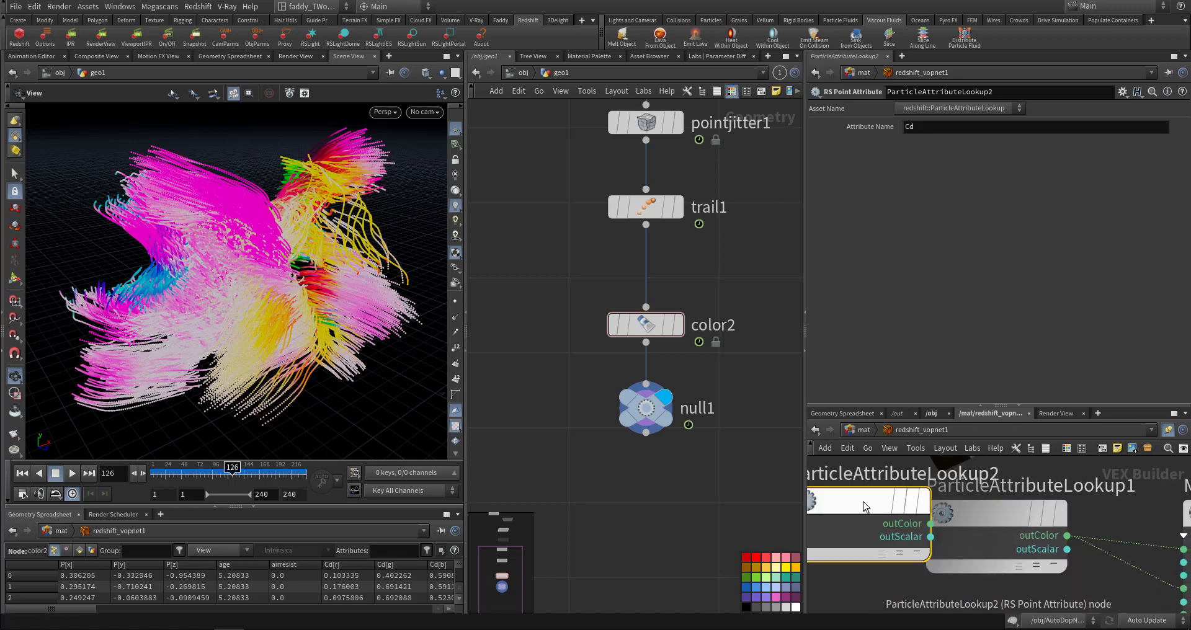
click(923, 129)
scroll(924, 570, down, 6)
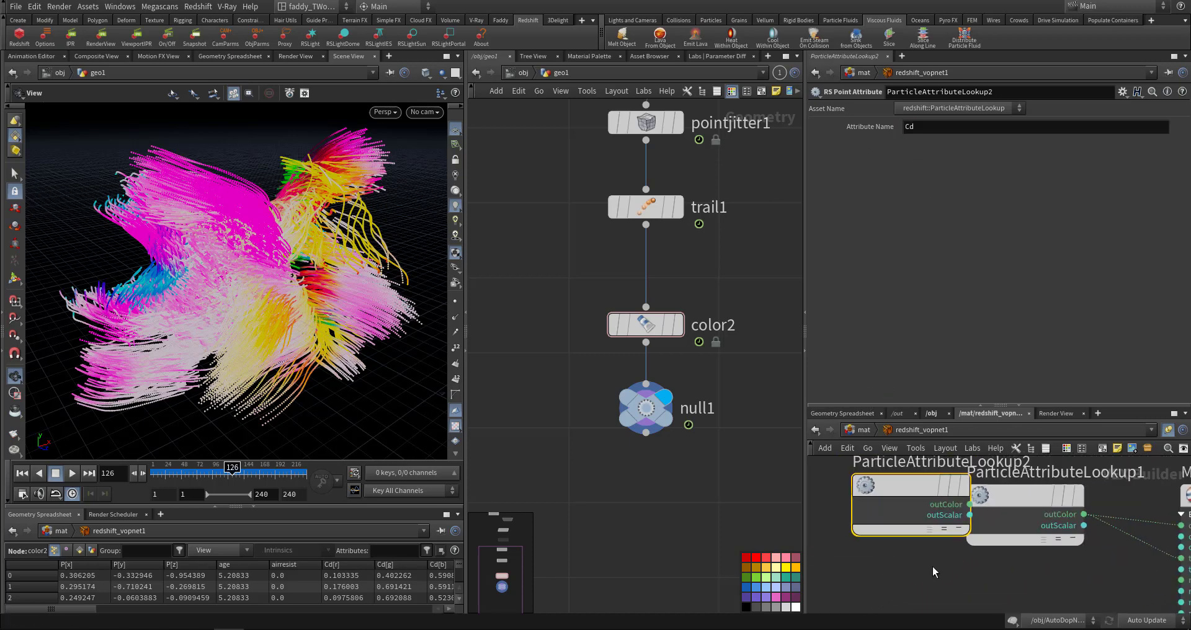
drag(920, 518, 897, 598)
scroll(909, 506, up, 3)
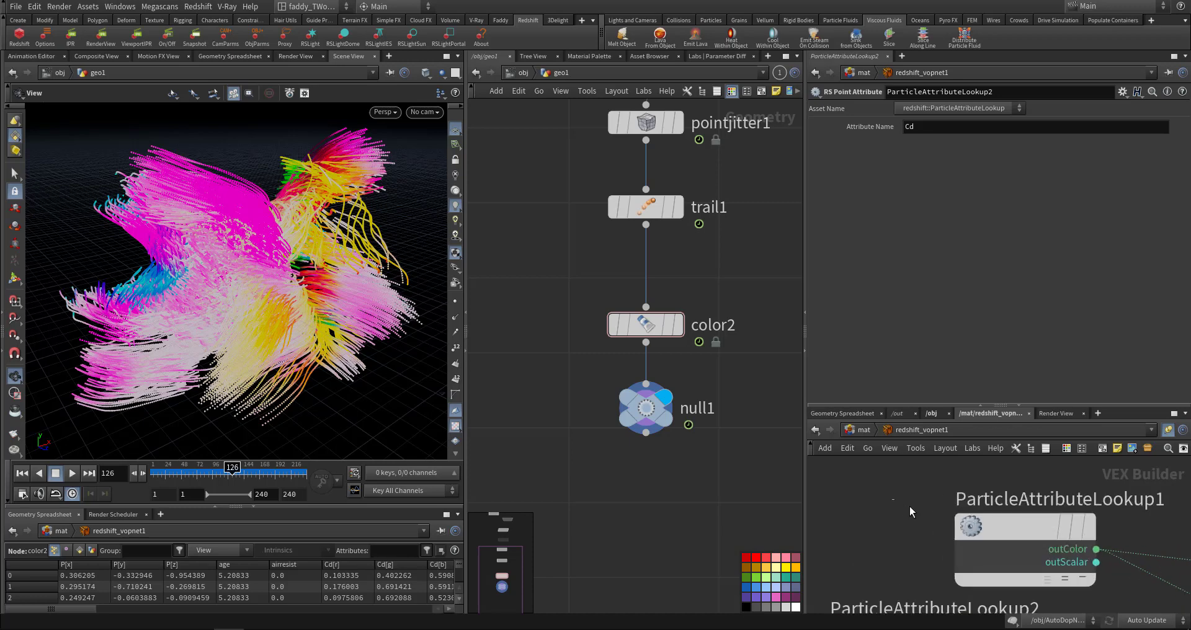
Step: Check color2's point attributes in the node info and set ParticleAttributeLookup2's attribute name to v
click(1015, 520)
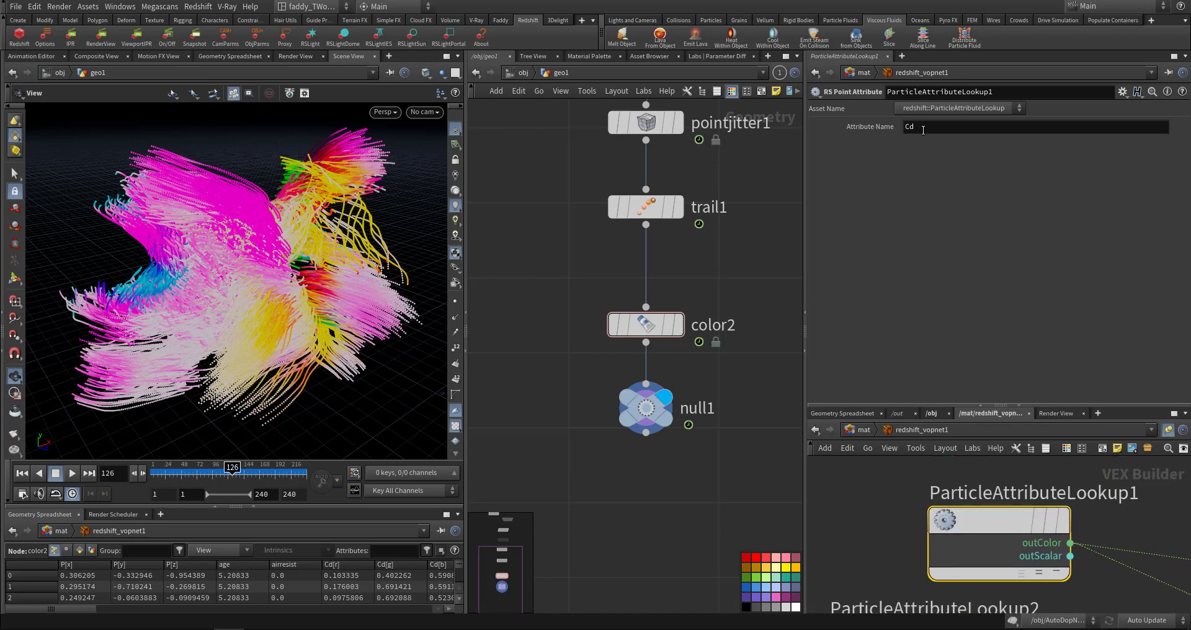
drag(923, 130, 886, 134)
middle_drag(885, 507, 923, 426)
click(900, 554)
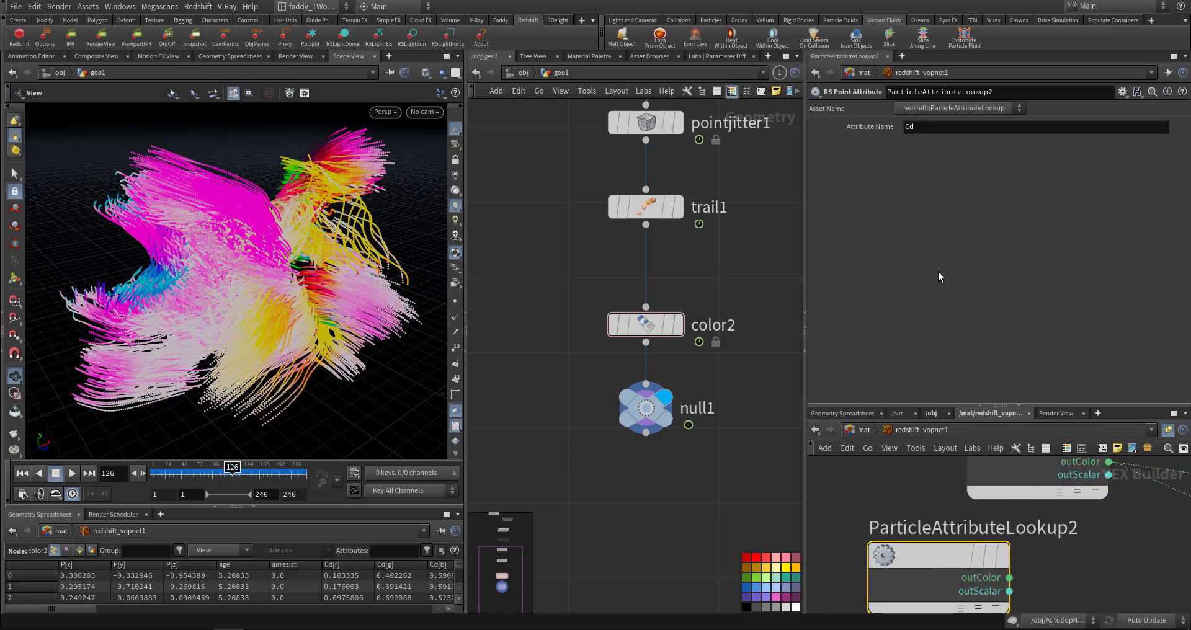
middle_click(661, 324)
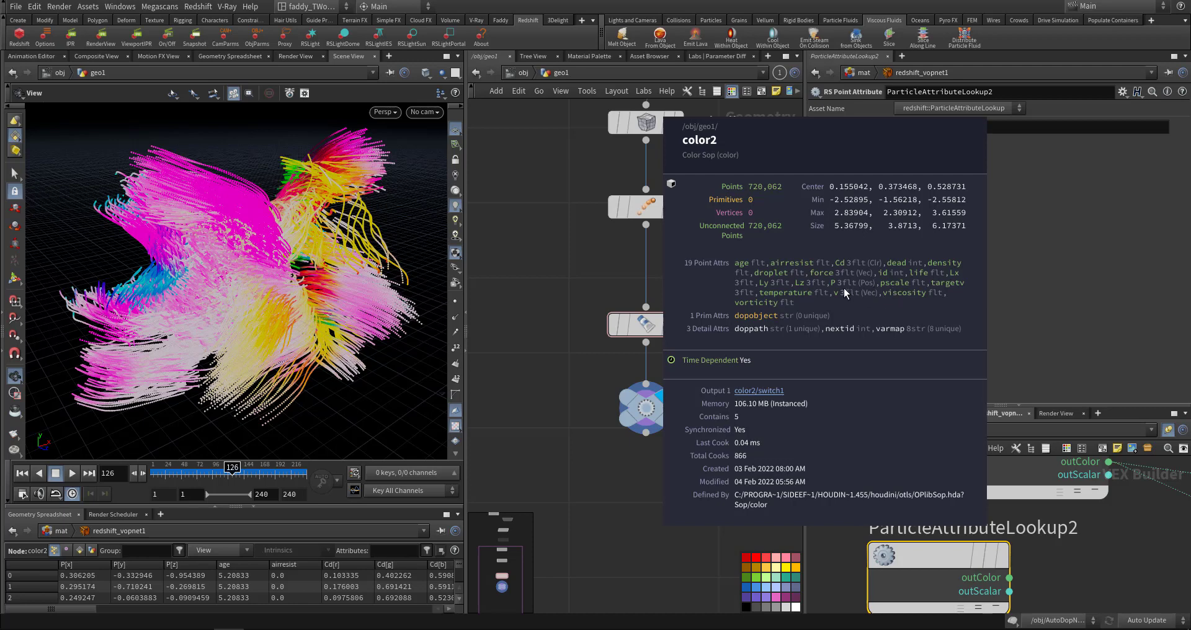
middle_drag(835, 293, 832, 307)
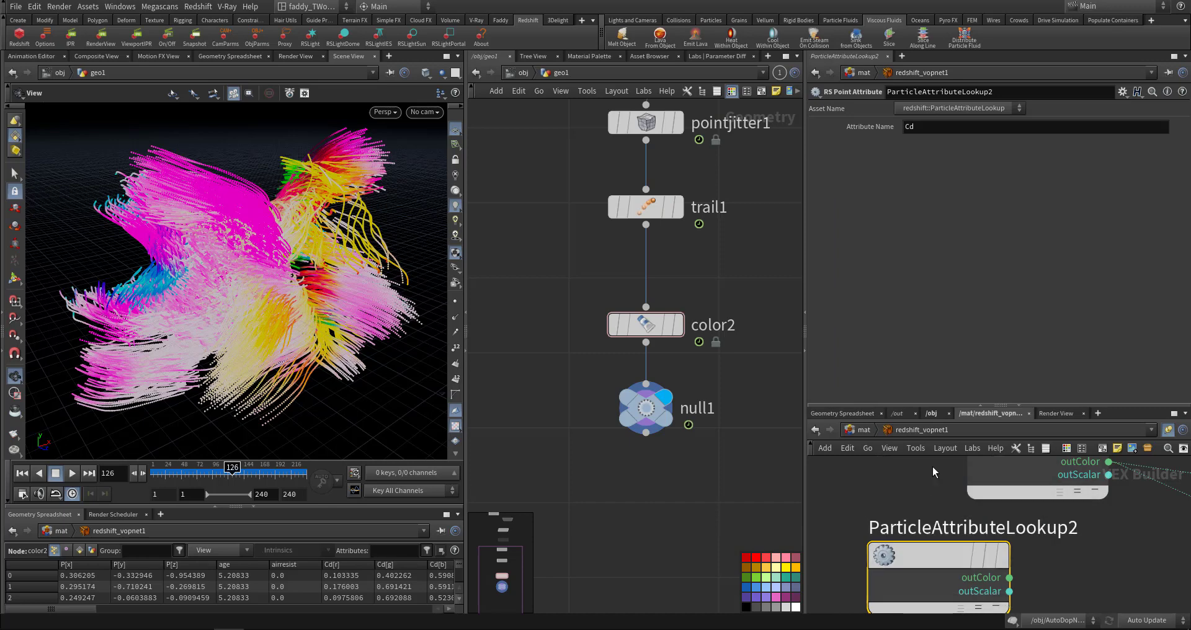
double_click(911, 127)
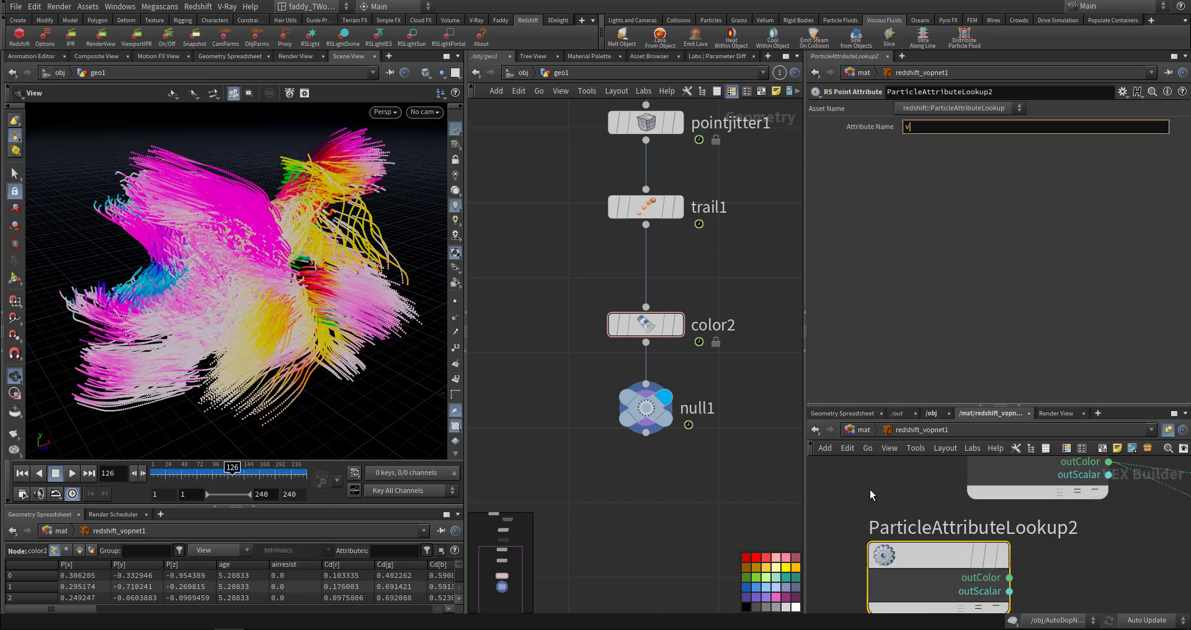
key(Return)
Step: Examine Material1's input connectors and its translucency, reflection and sheen settings
scroll(901, 512, down, 3)
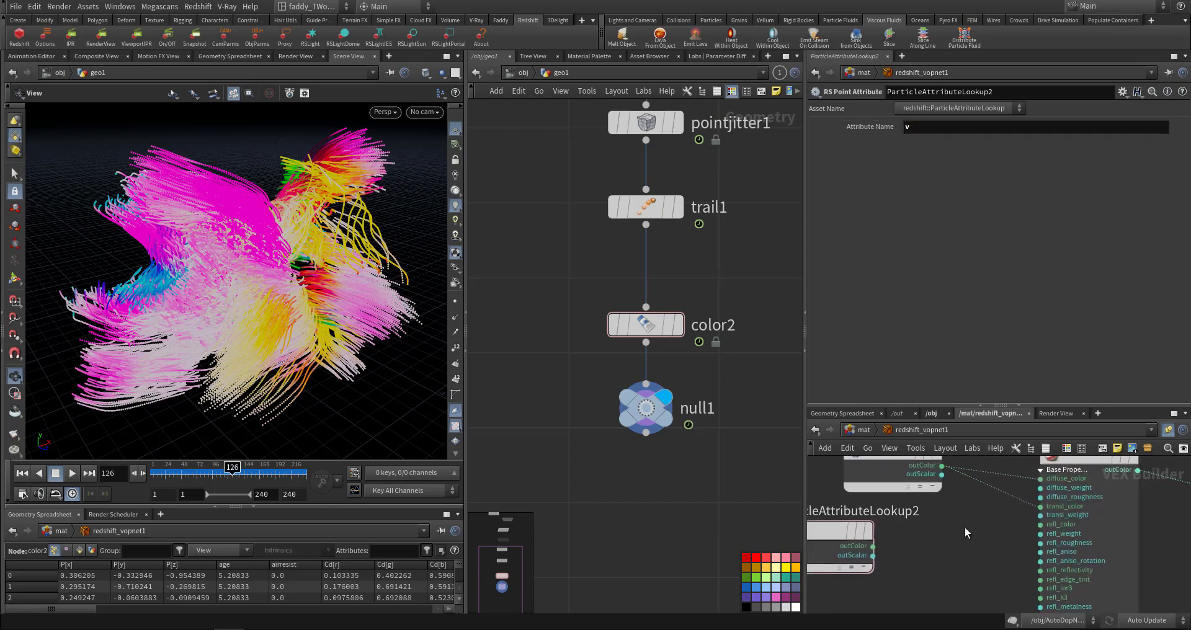
scroll(989, 535, up, 2)
scroll(1025, 533, up, 3)
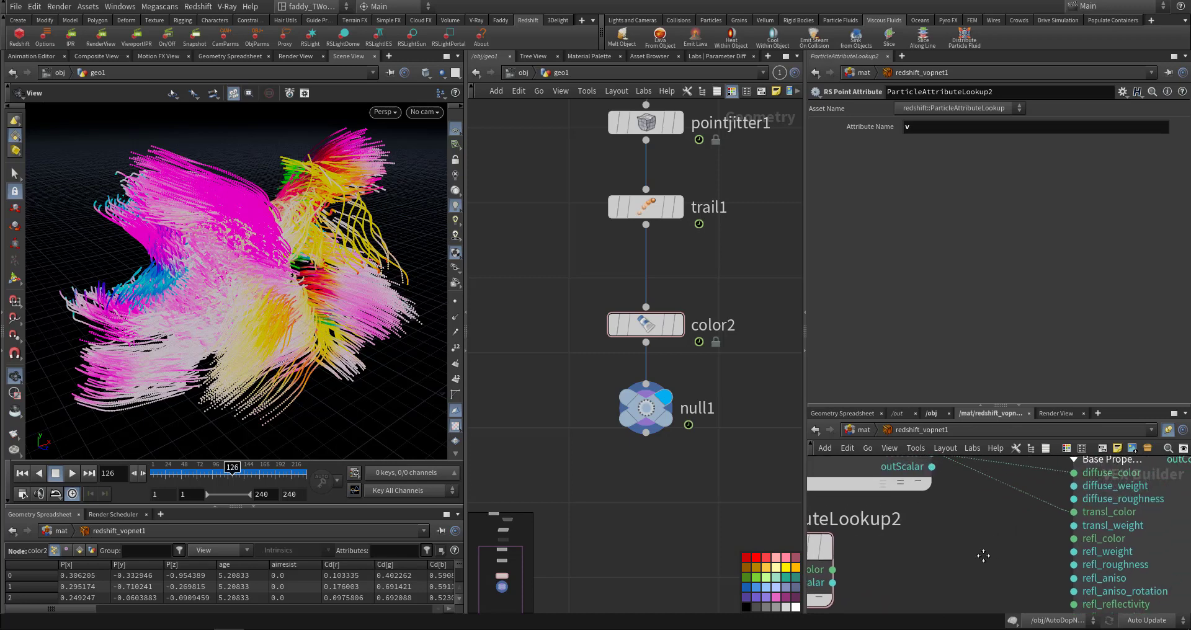
middle_drag(984, 557, 1017, 508)
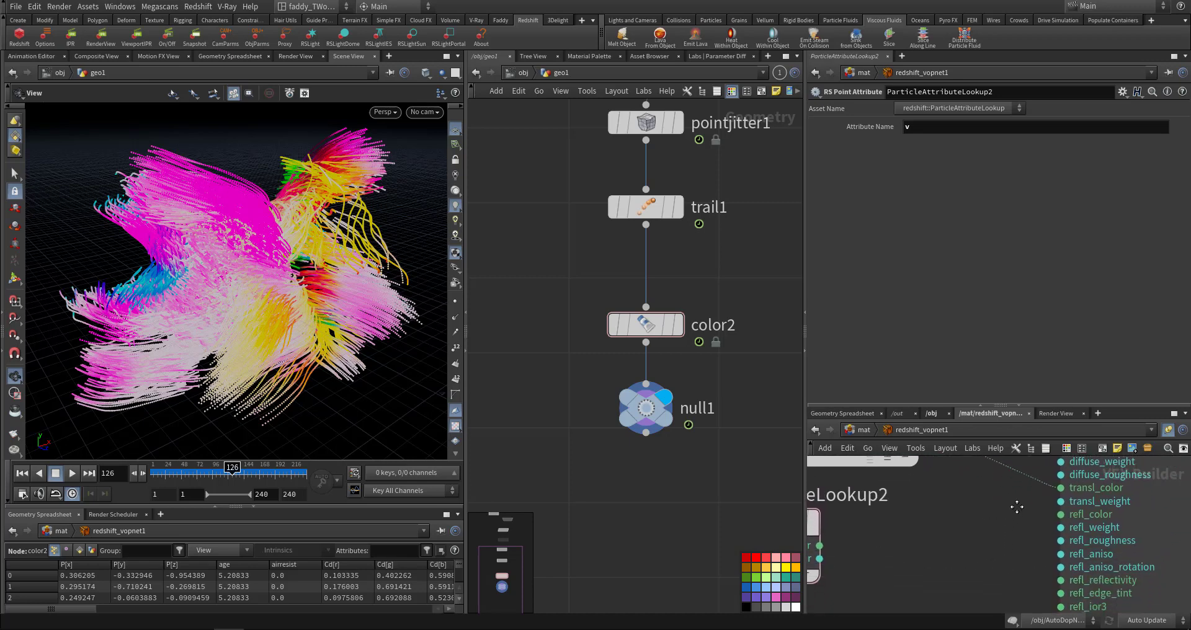
drag(1017, 507, 1053, 551)
middle_drag(1010, 541, 1000, 497)
drag(1011, 510, 1053, 535)
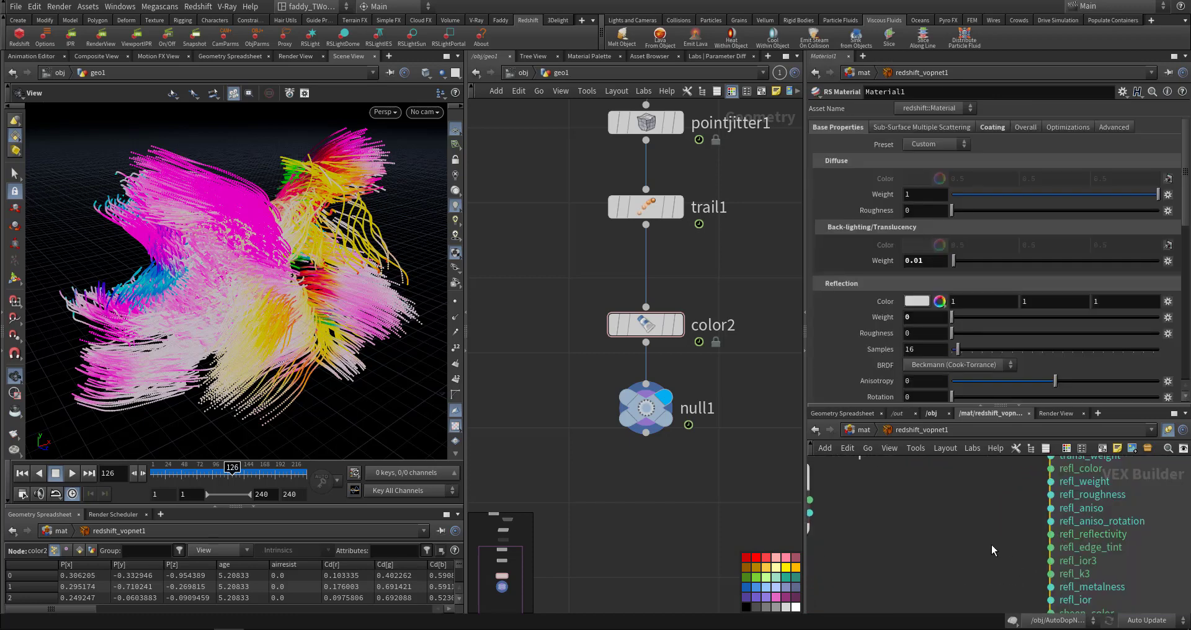
mouse_move(991, 544)
middle_down()
mouse_move(999, 298)
mouse_move(986, 502)
mouse_move(992, 552)
mouse_move(997, 540)
mouse_move(1006, 564)
mouse_move(993, 565)
middle_up()
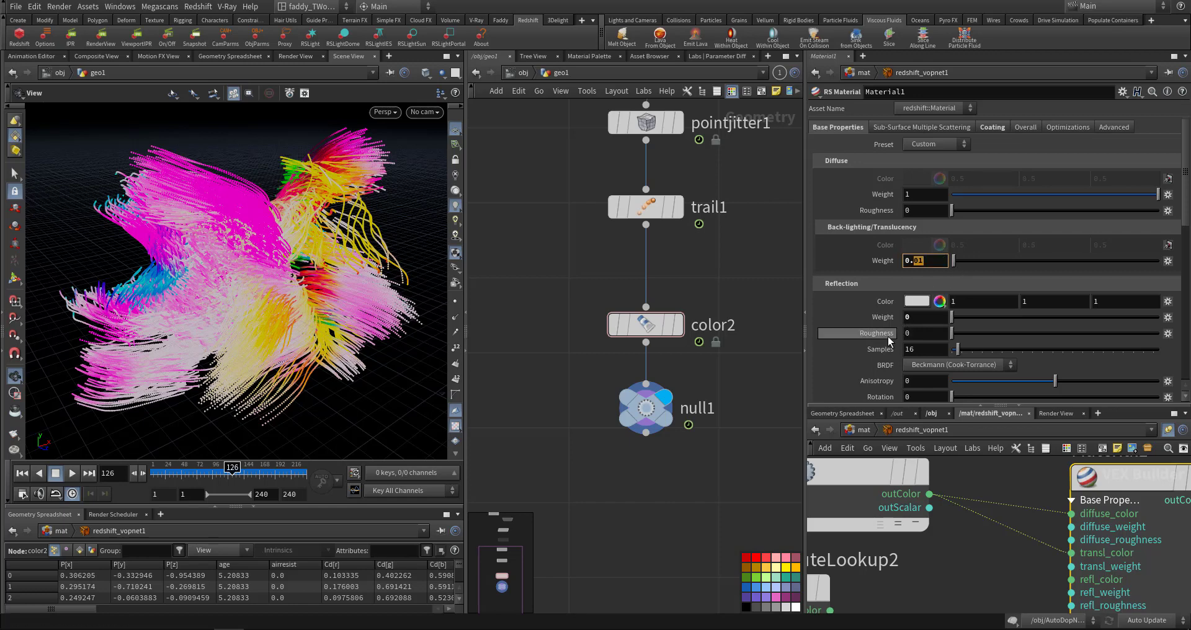
scroll(890, 335, down, 6)
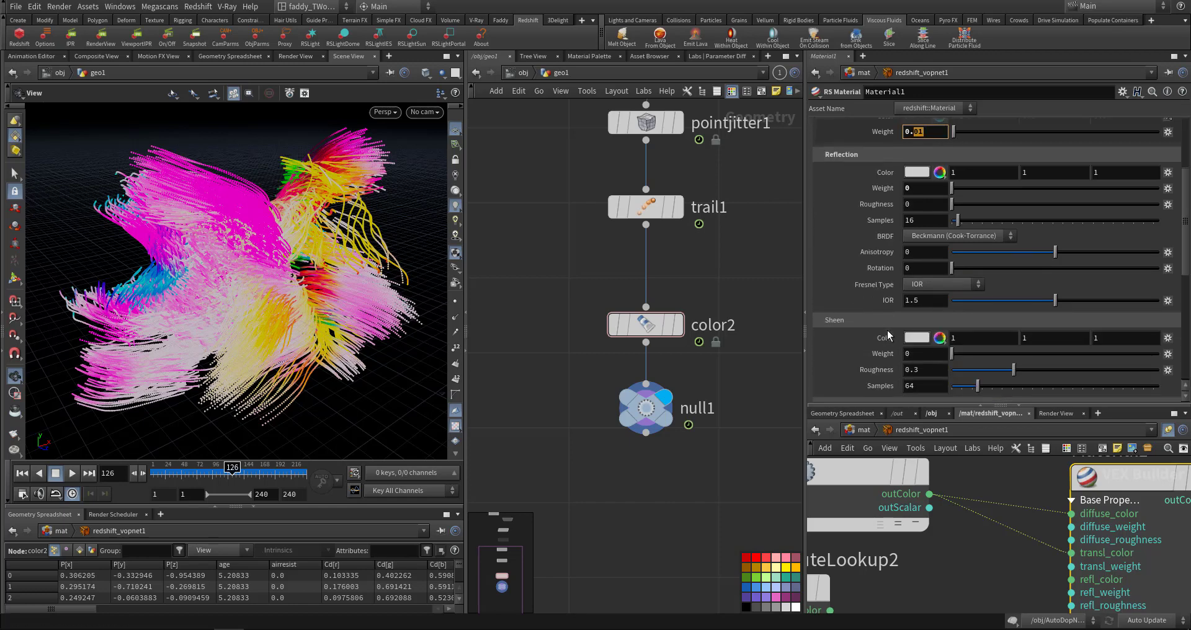
Step: Connect ParticleAttributeLookup2's outColor to Material1's sheen_weight and sheen_roughness inputs, and return to the object level
middle_drag(989, 553, 995, 444)
drag(835, 499, 952, 548)
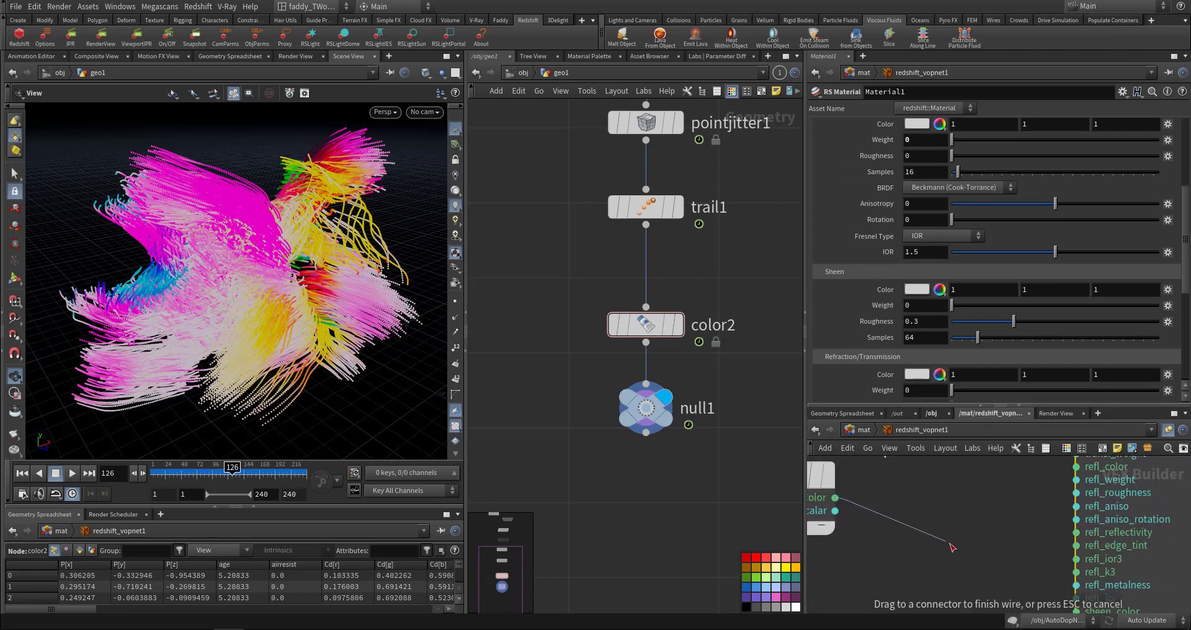
drag(997, 591, 1077, 532)
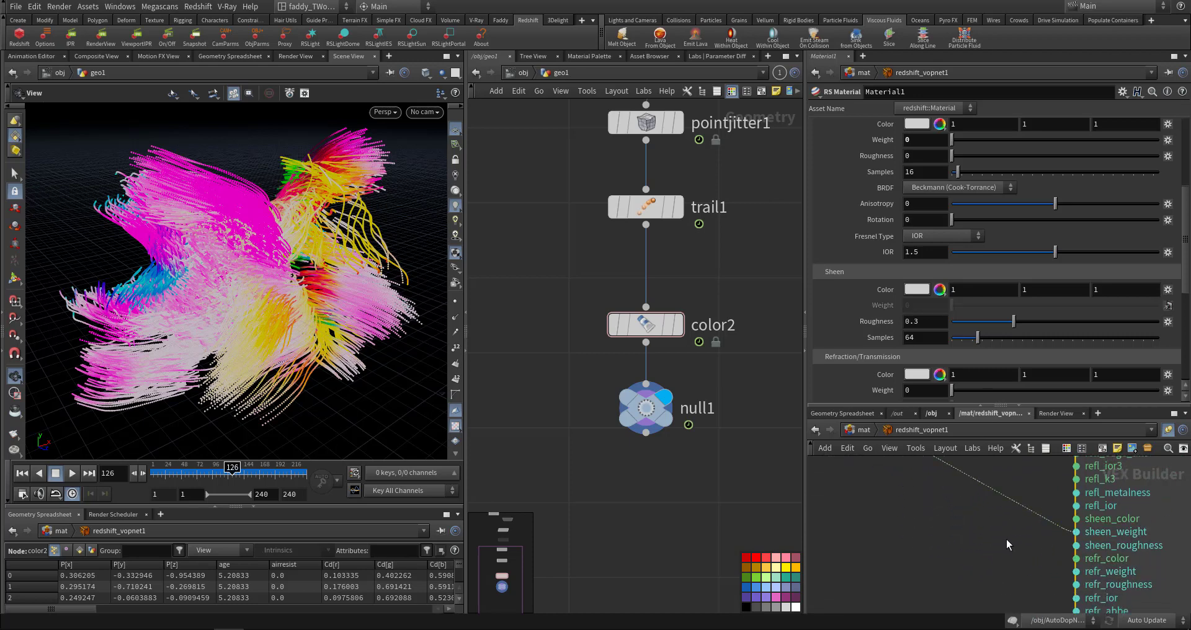
click(1046, 552)
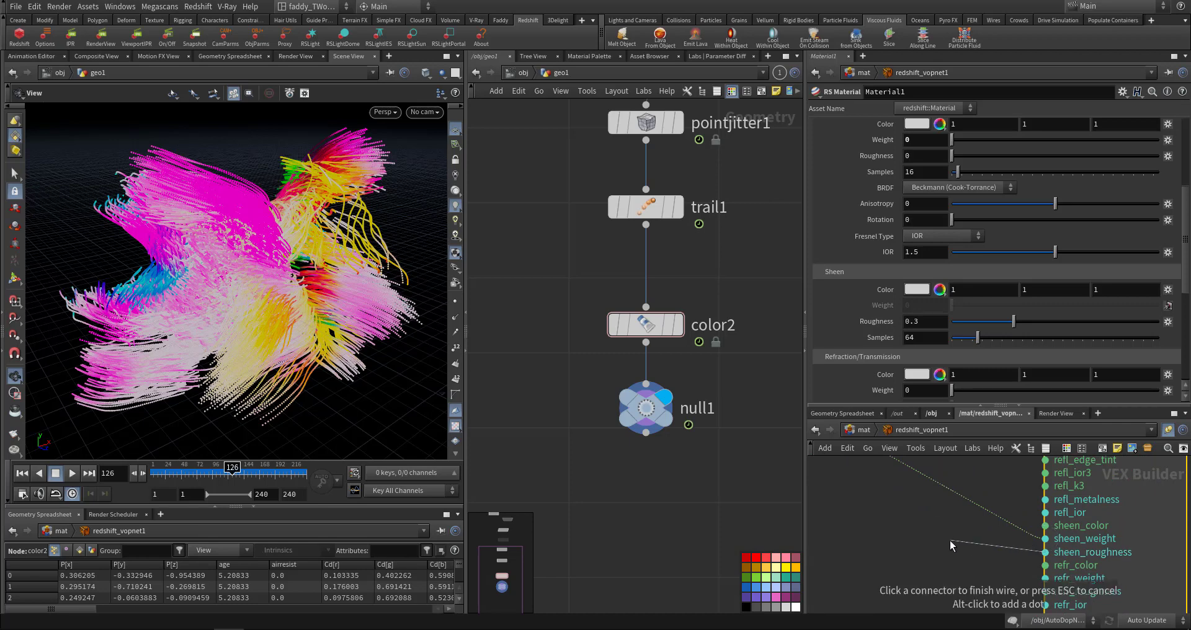
middle_drag(971, 511, 998, 570)
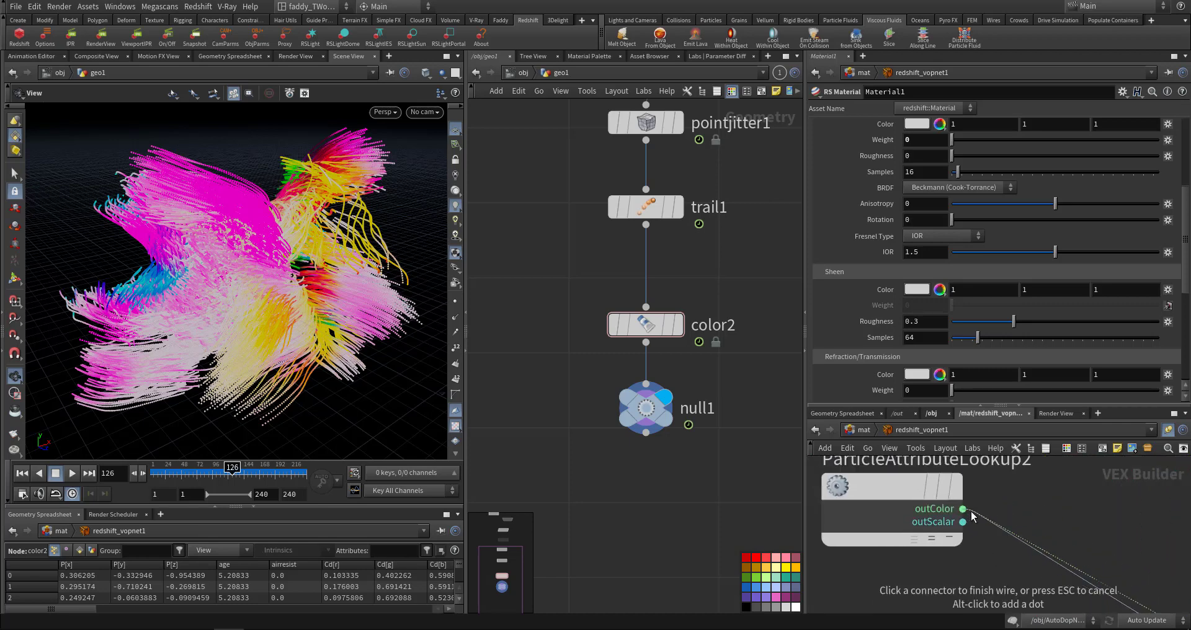
click(963, 509)
scroll(962, 497, down, 3)
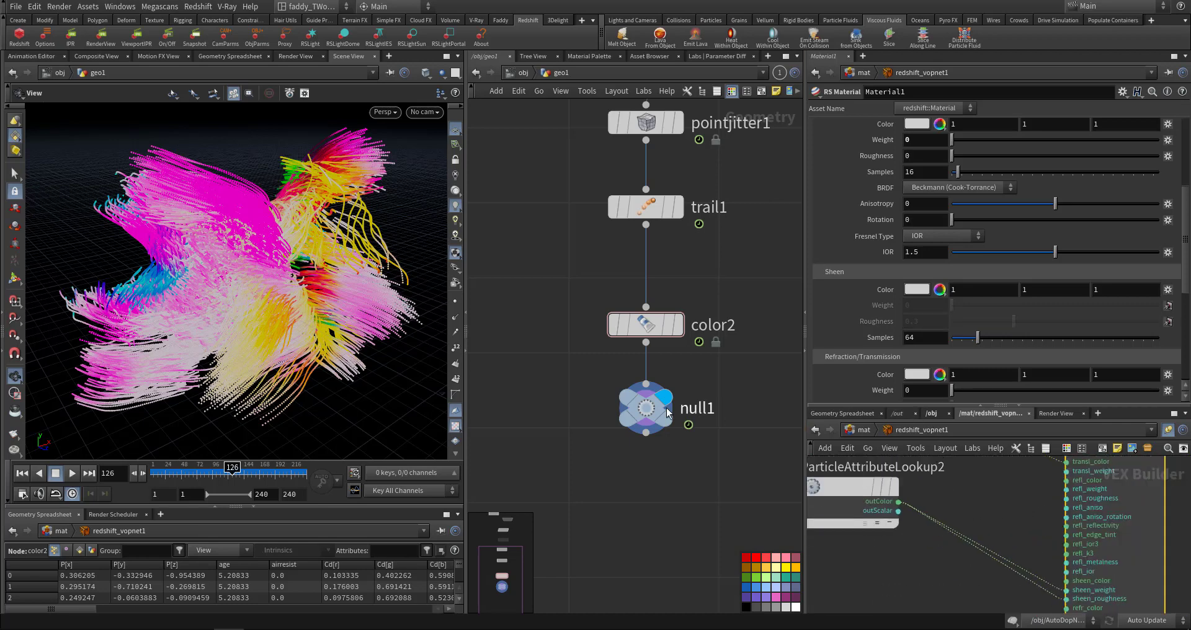
click(519, 73)
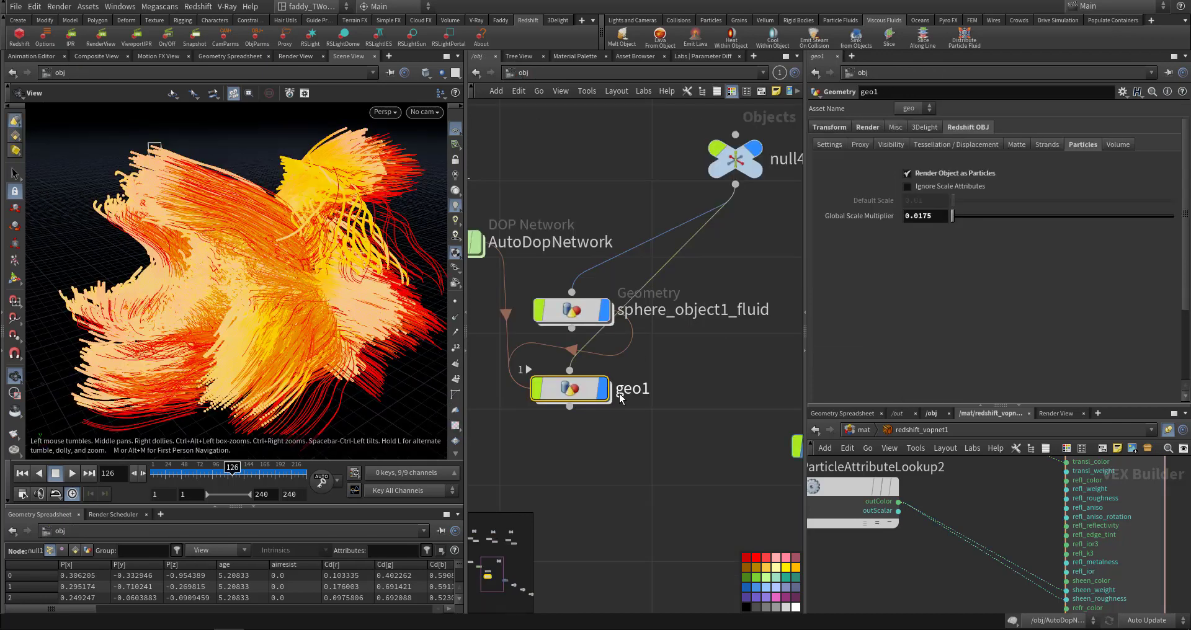
Step: Check geo1's assigned Redshift material path and its particle rendering settings
click(869, 128)
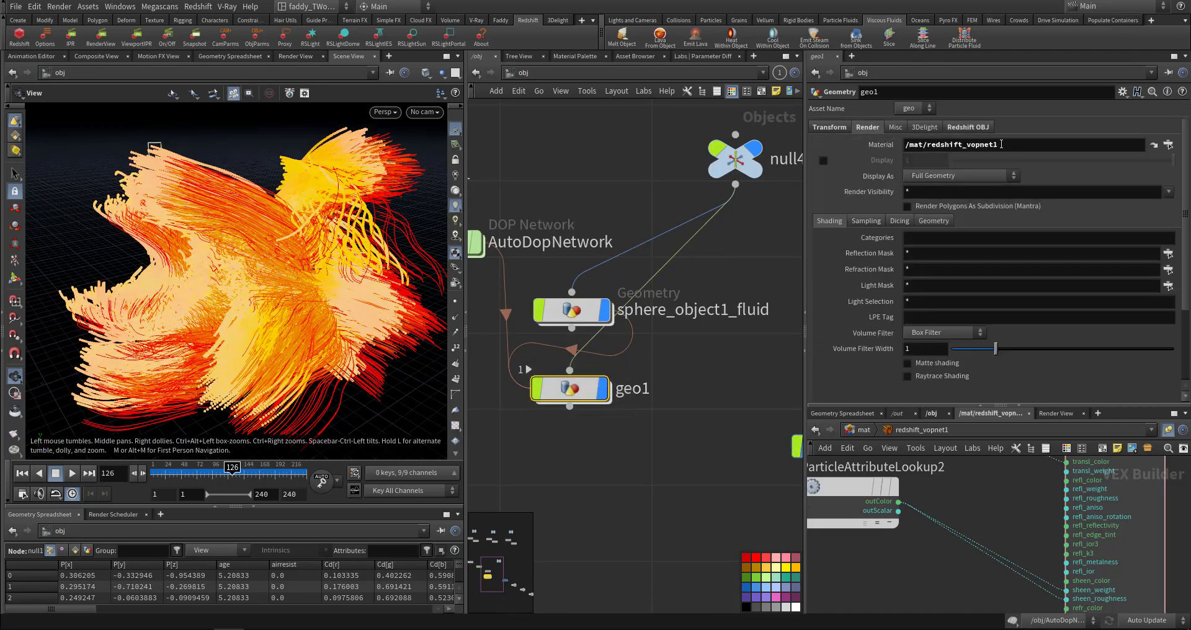
triple_click(973, 147)
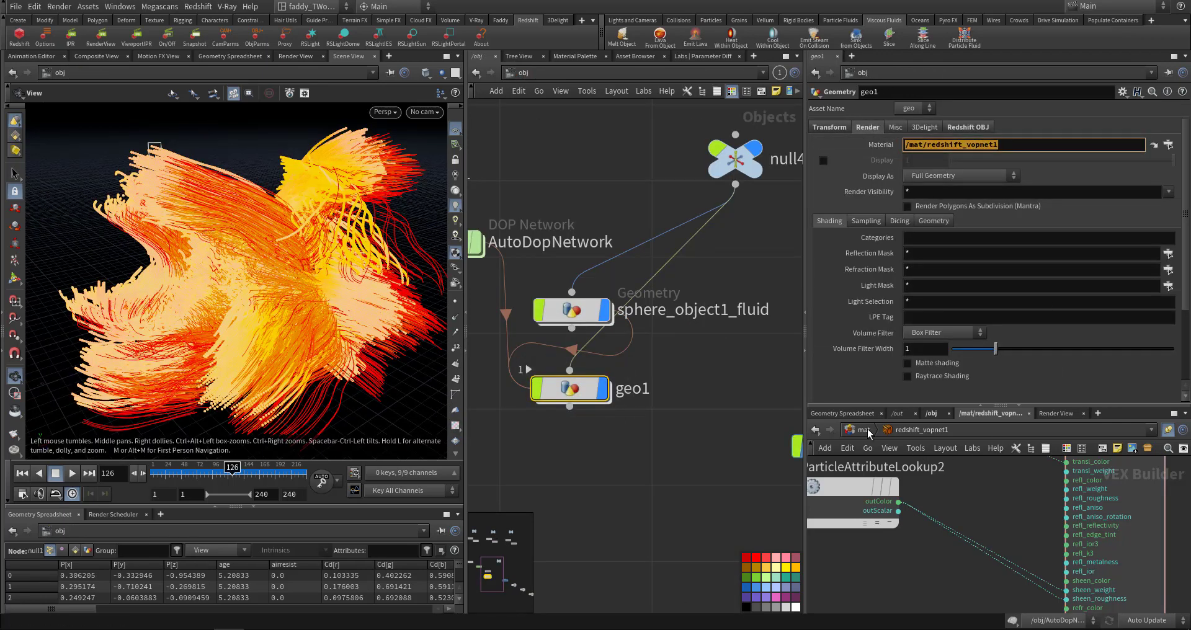
click(968, 128)
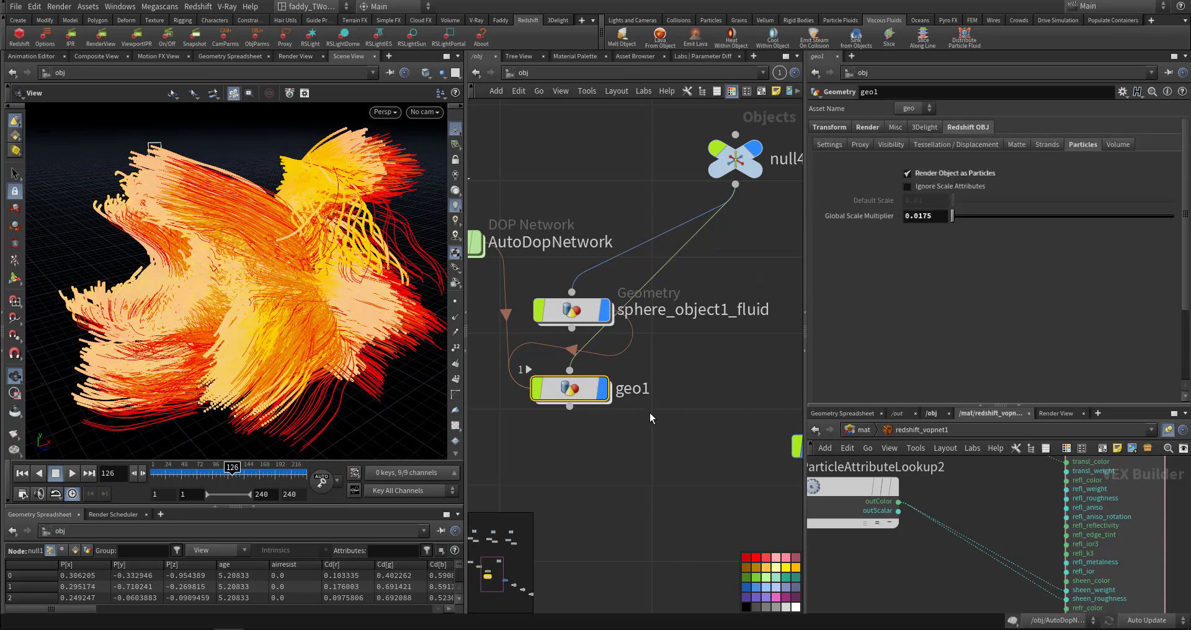
Step: Examine sphere_object1_fluid's strand type options and global scale multiplier, and compare them with geo1's particle scale multiplier
click(571, 311)
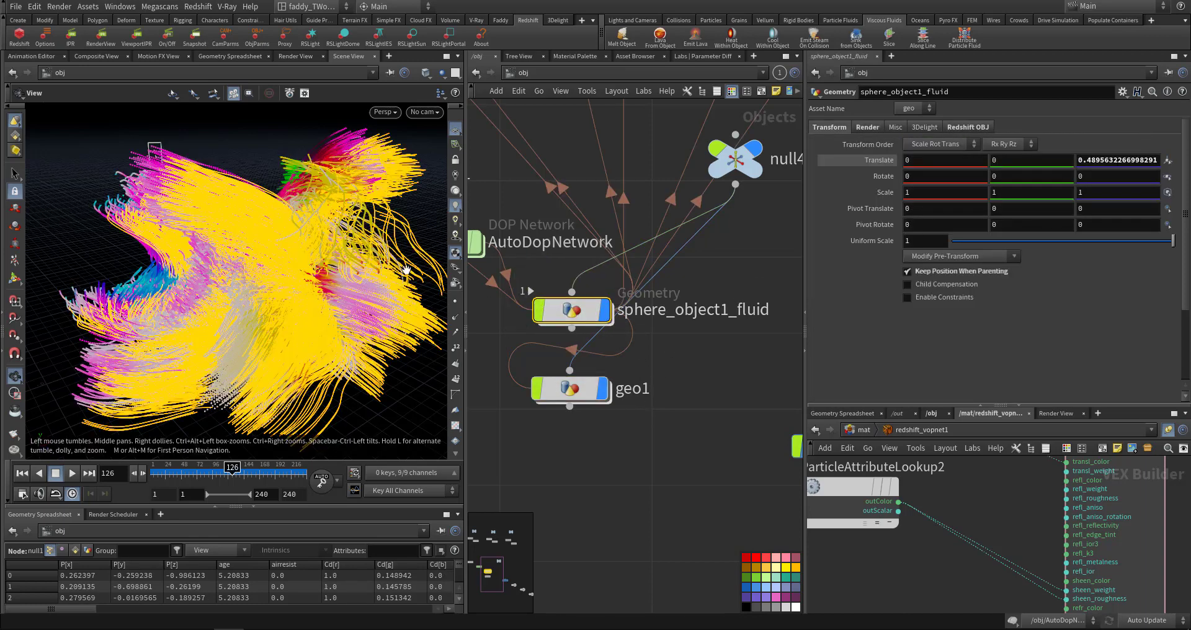
click(968, 127)
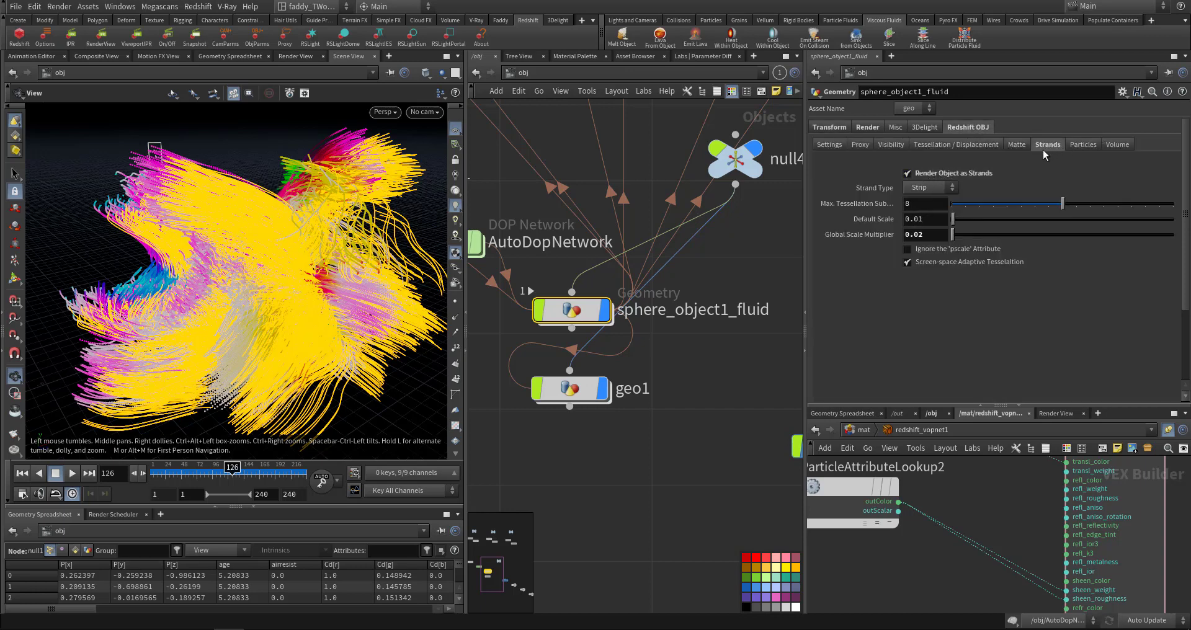
click(923, 188)
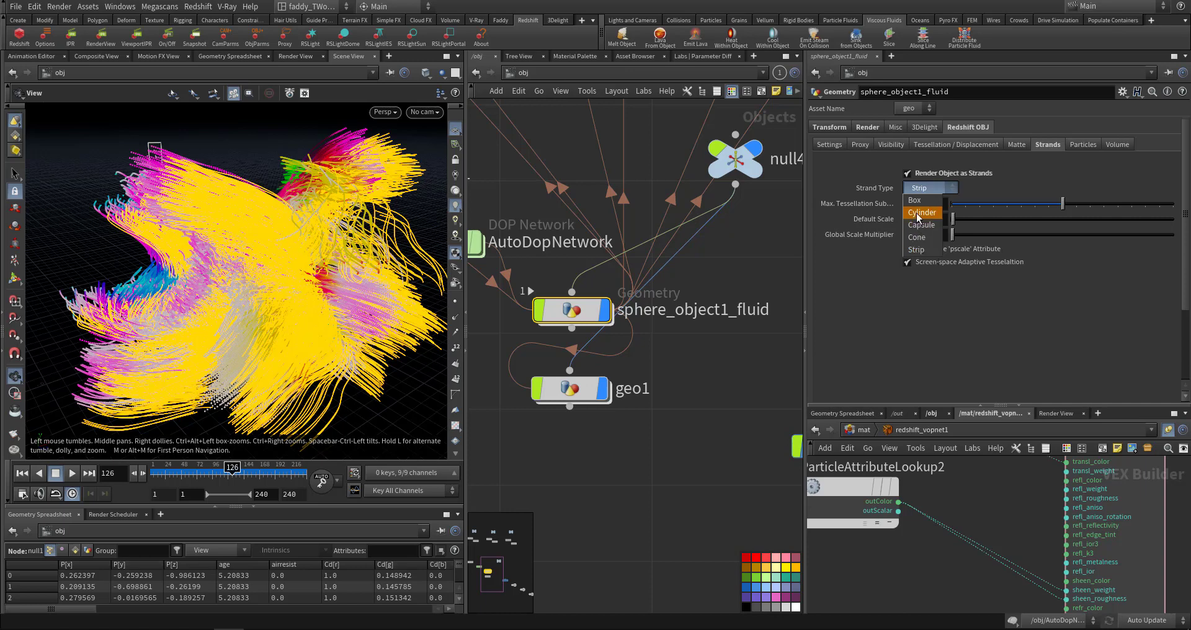
click(816, 251)
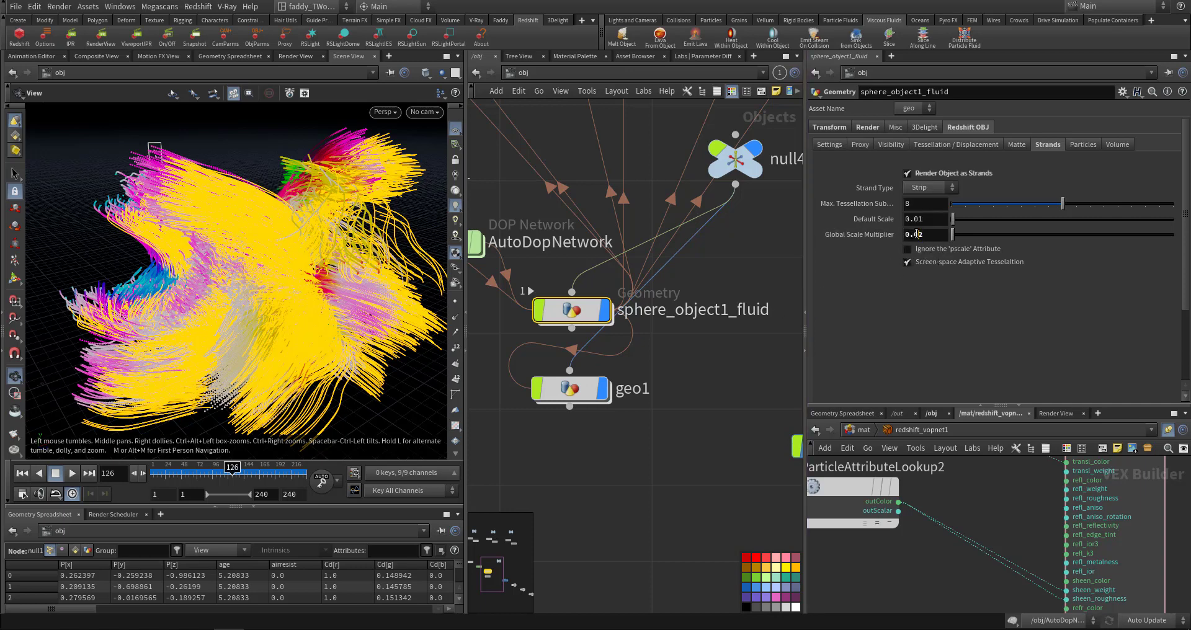
click(569, 389)
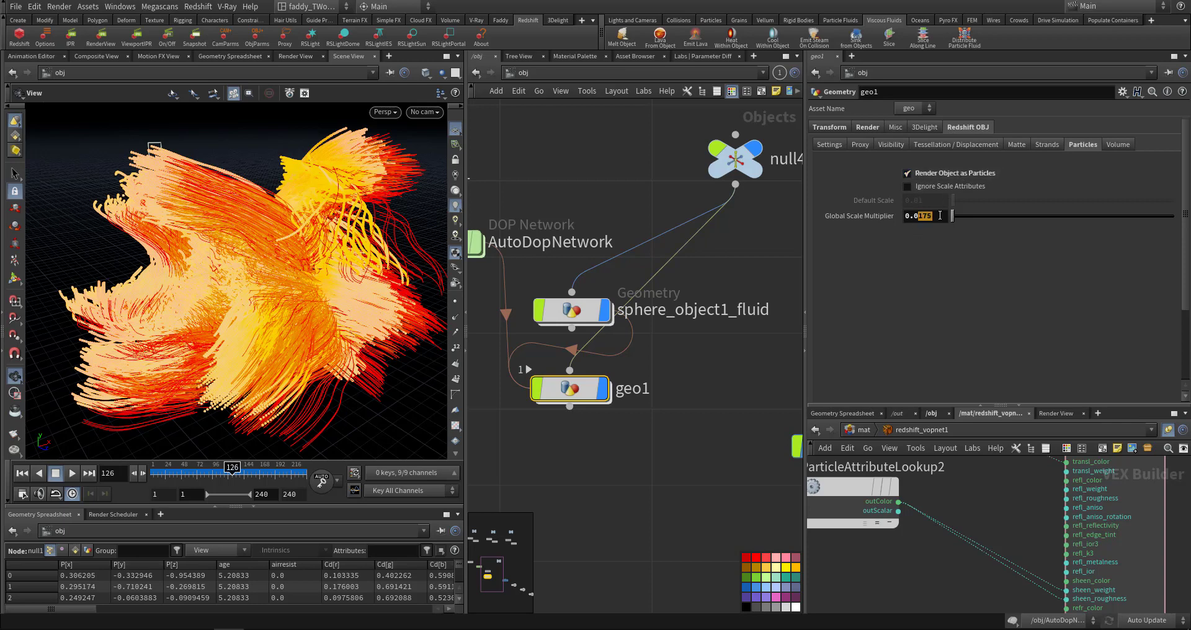
key(Return)
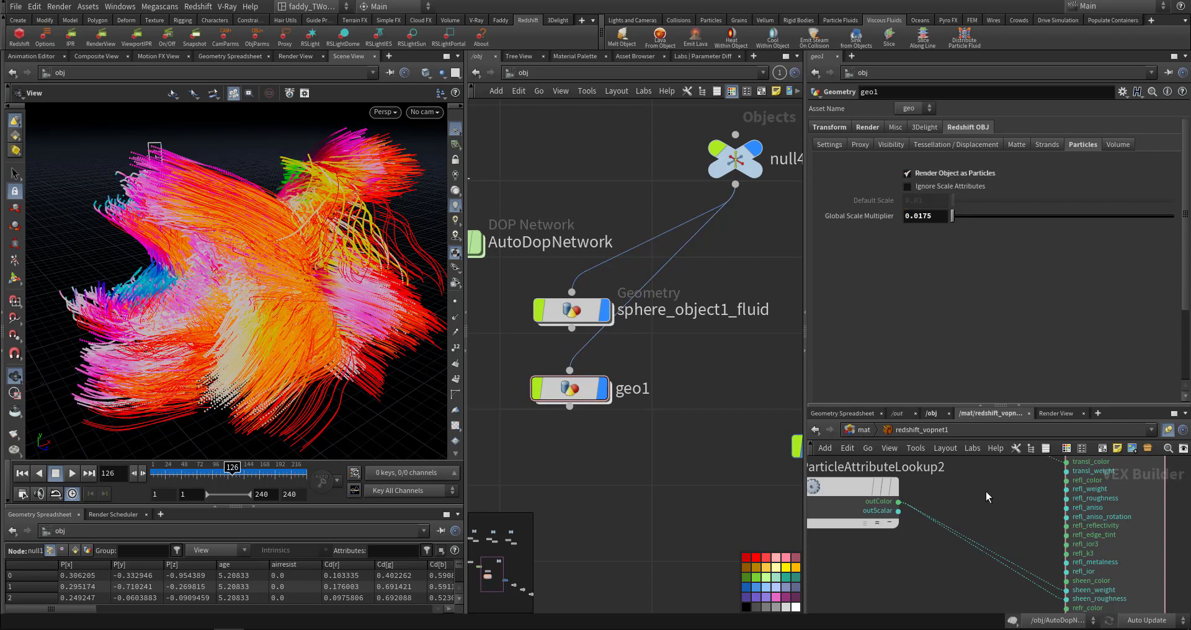
Step: Open the Redshift Render View from Redshift_ROP1 in the output network and bring its cam2 render into view
click(903, 414)
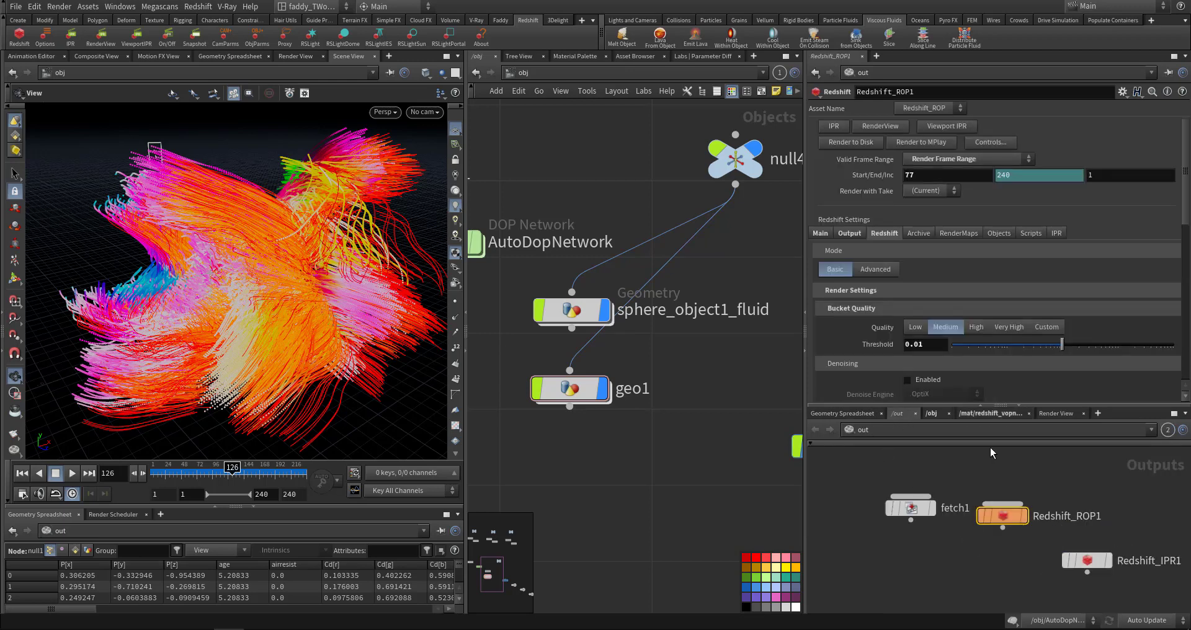
click(897, 127)
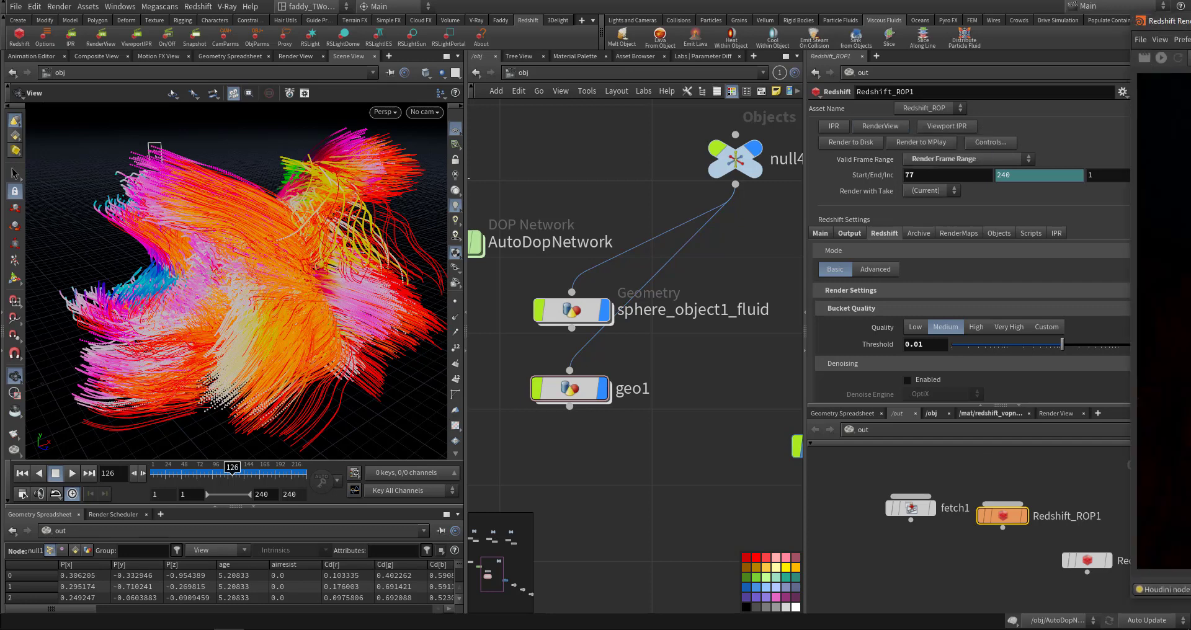
drag(1190, 20, 304, 2)
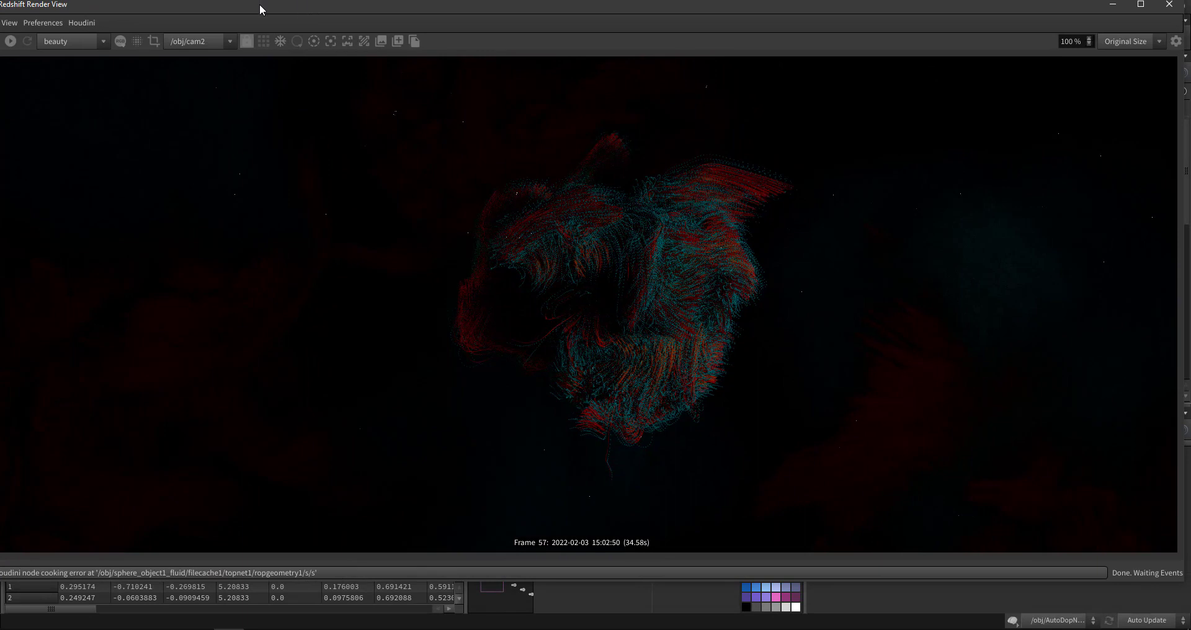
drag(62, 9, 72, 9)
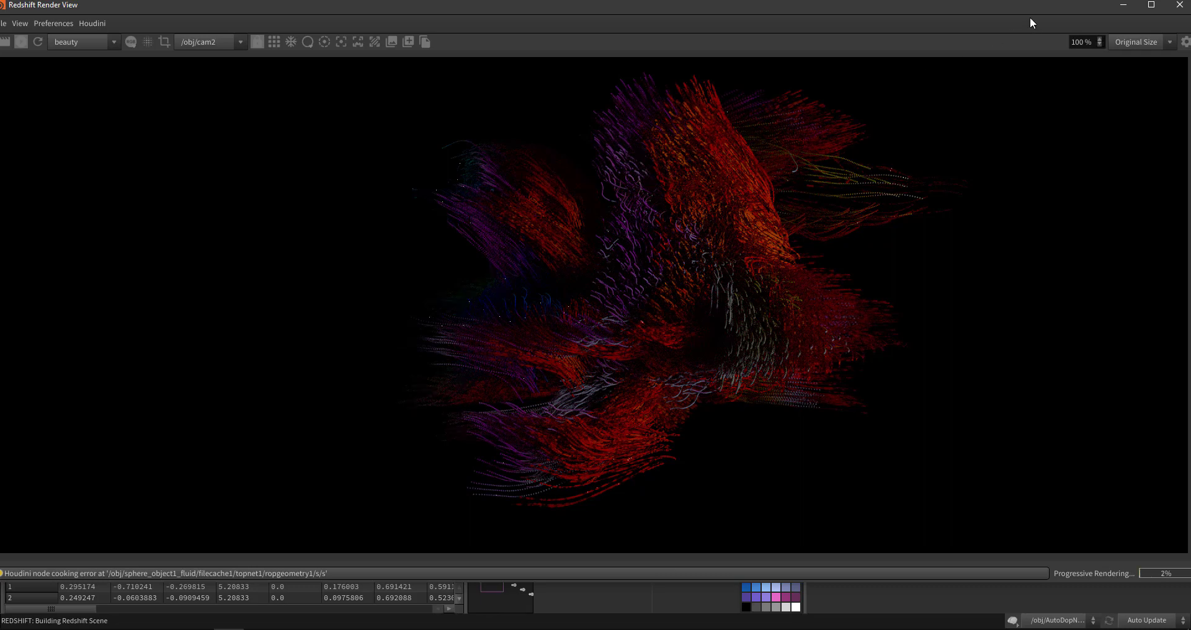
Step: Shrink the Redshift Render View to fit over the viewport, with the whole fluid render framed inside it
drag(1030, 6, 1025, 40)
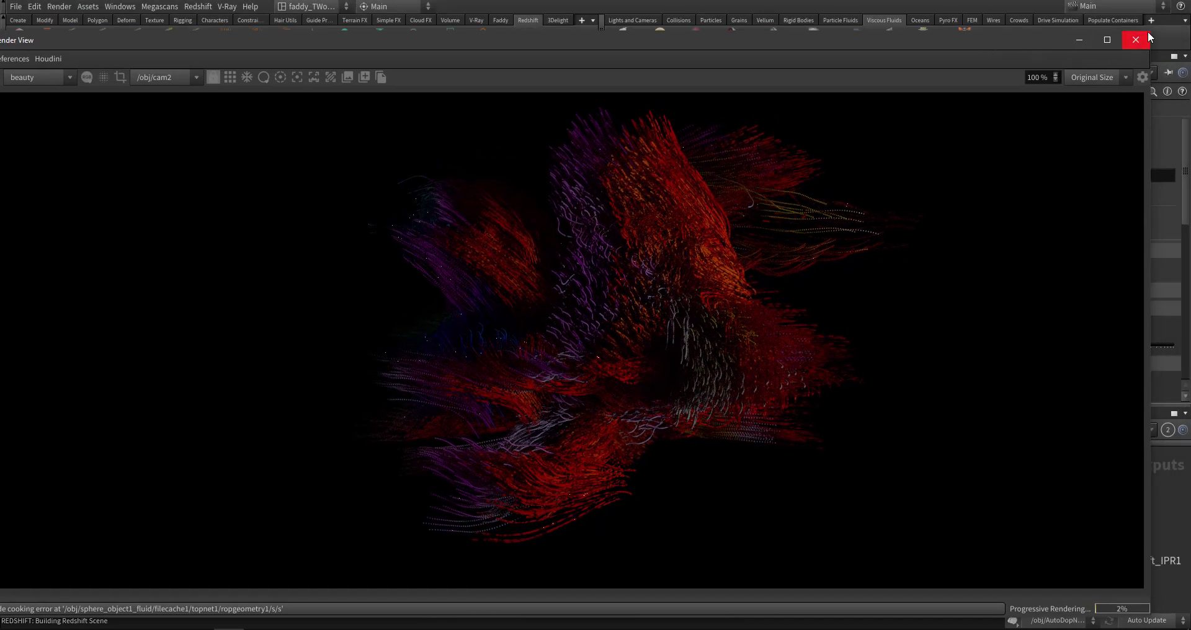
drag(1149, 31, 611, 159)
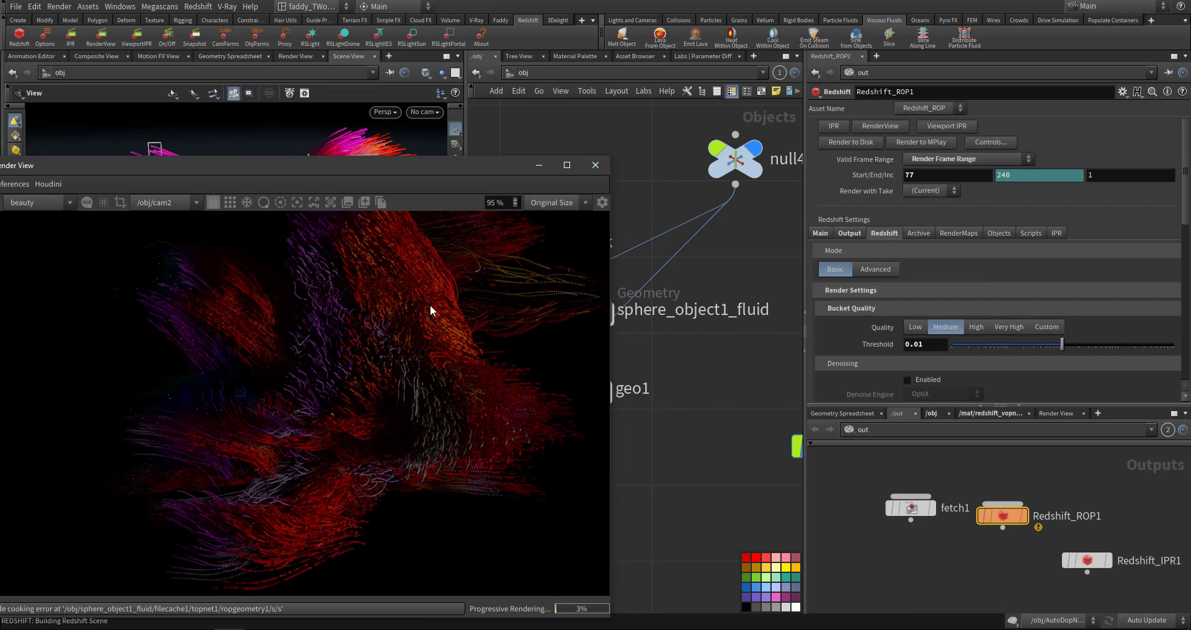
scroll(433, 312, down, 4)
drag(388, 171, 464, 110)
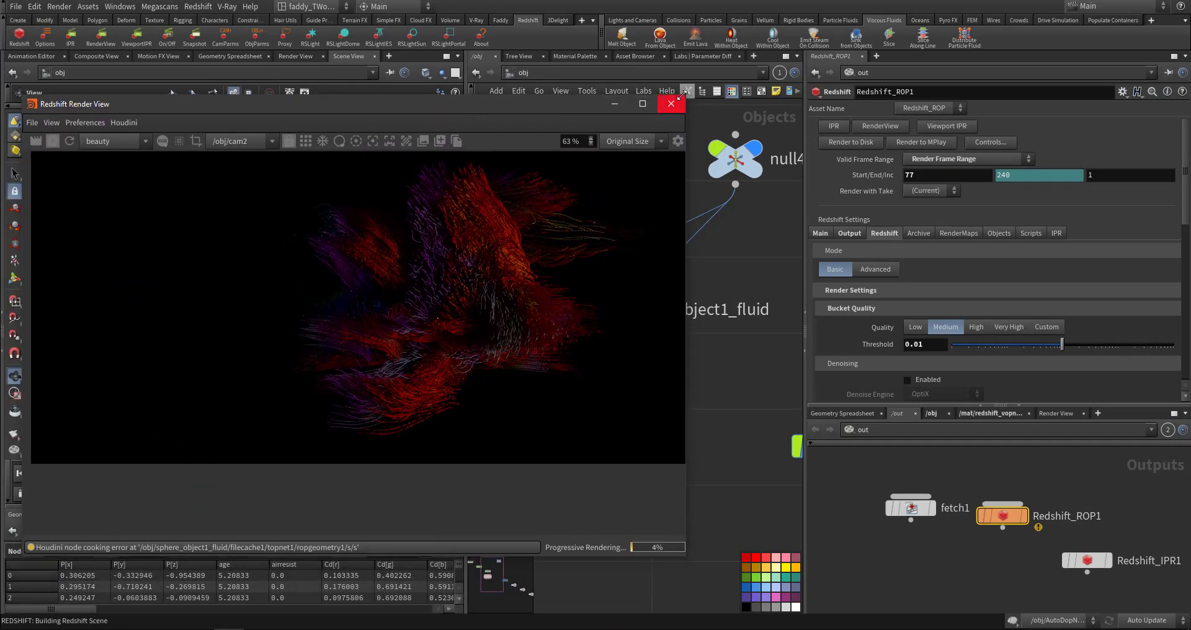
drag(681, 94, 456, 99)
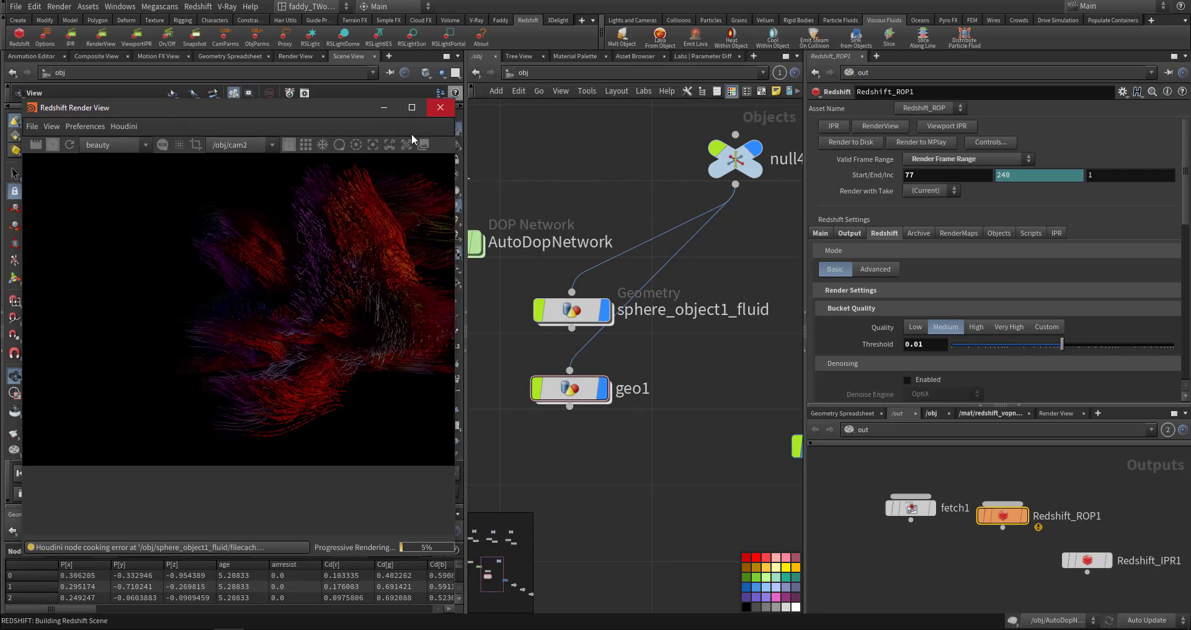
middle_drag(342, 247, 247, 271)
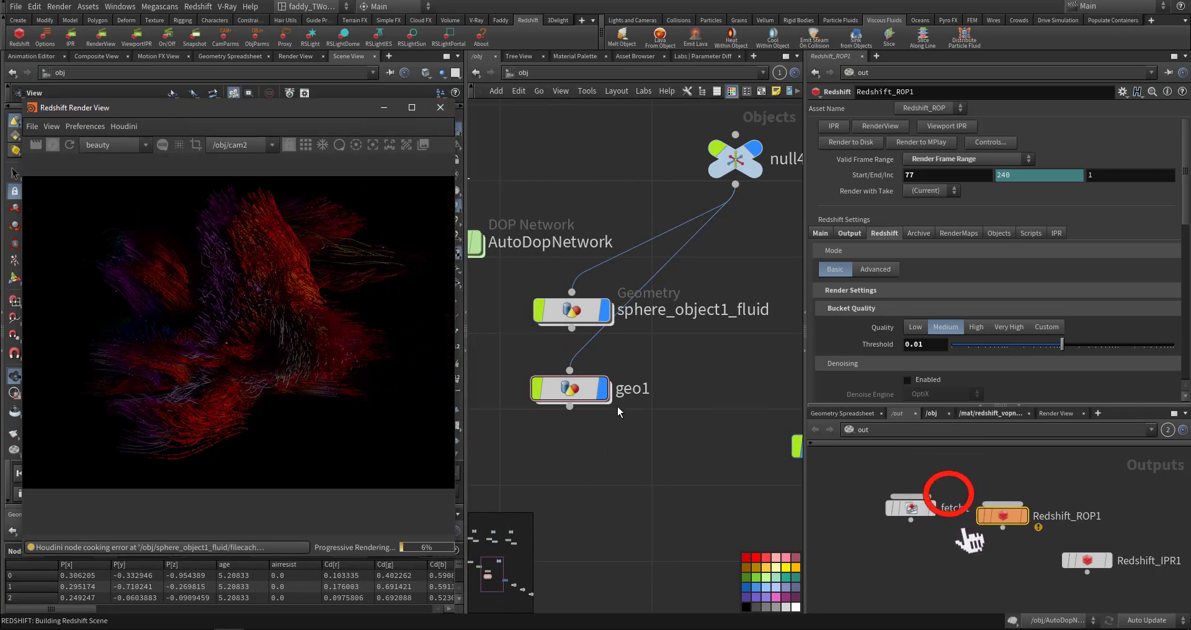
Step: Inside geo1, try the Whitewater preset on color2's attribute ramp and replace it with the White to Red preset
double_click(581, 394)
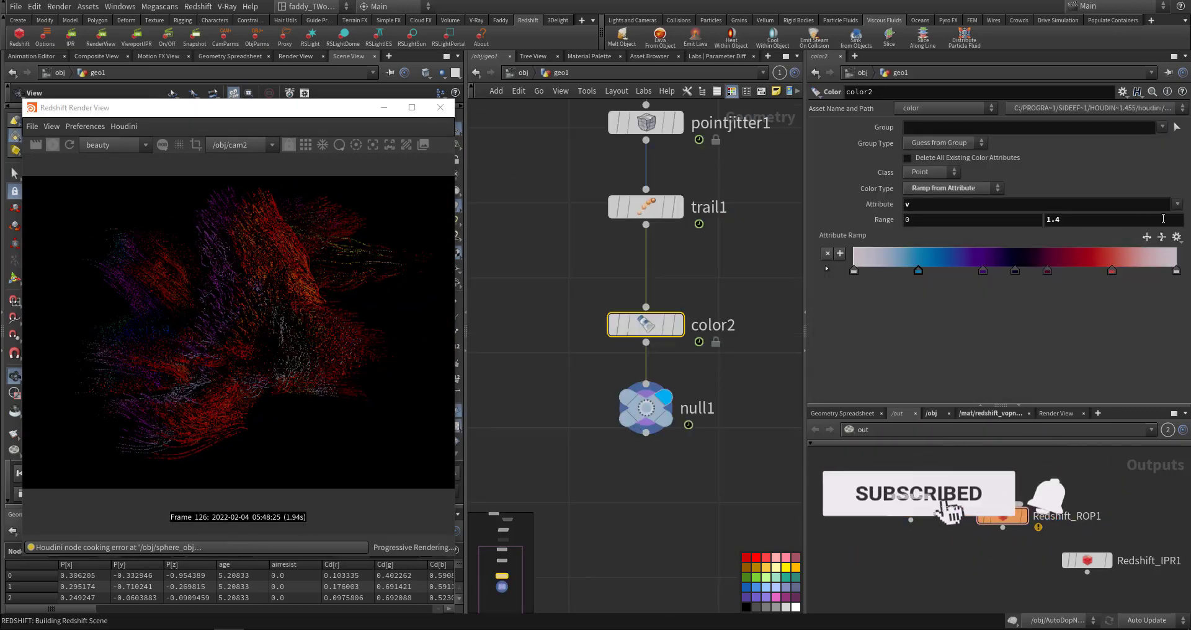
click(1176, 204)
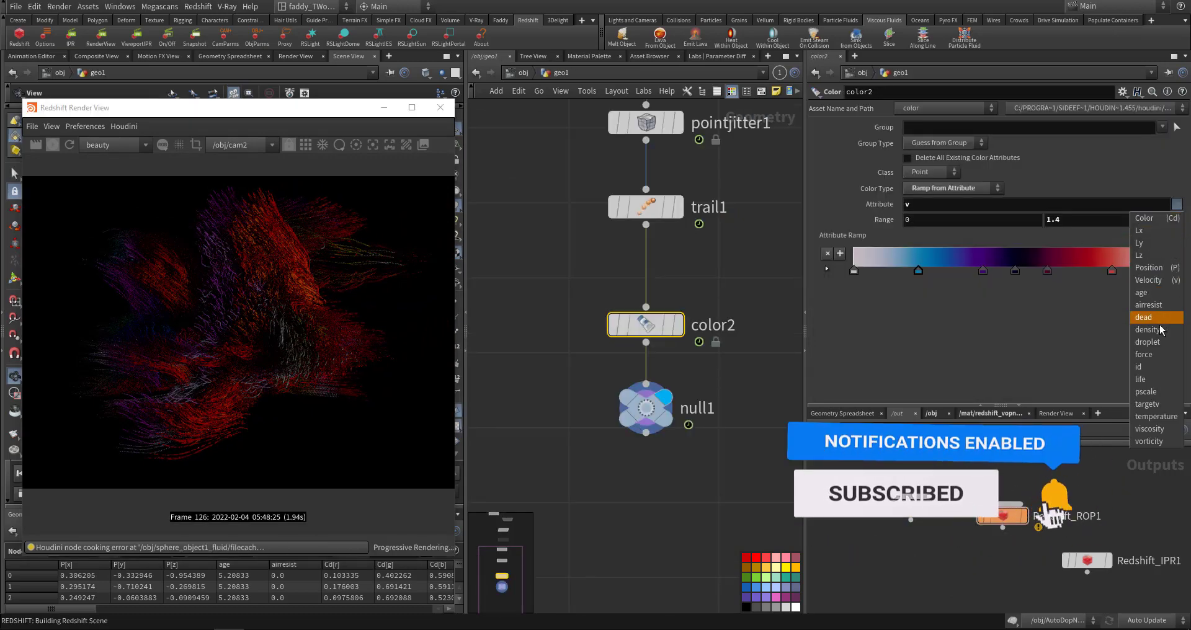
click(1114, 290)
click(1177, 237)
click(1161, 424)
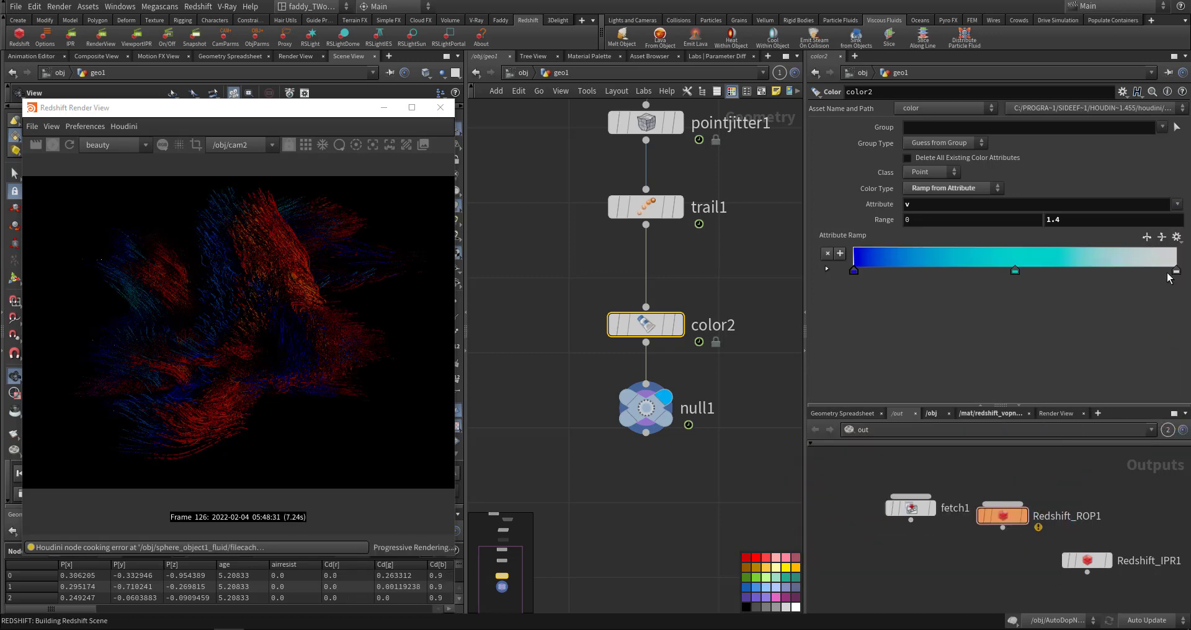
click(1177, 238)
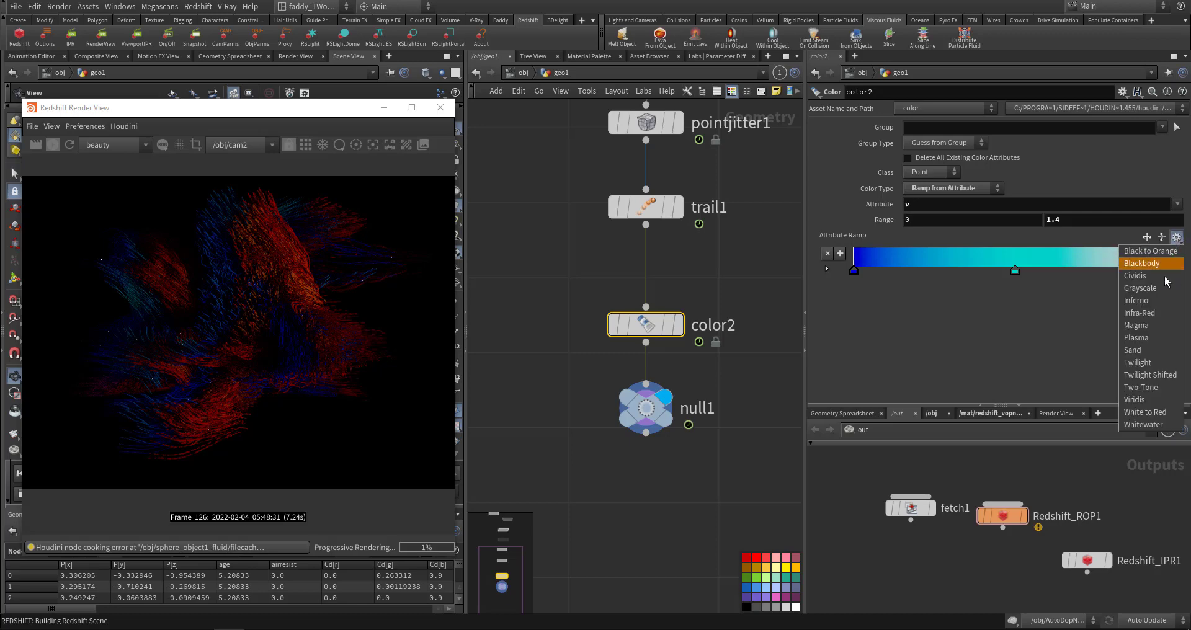
click(1163, 413)
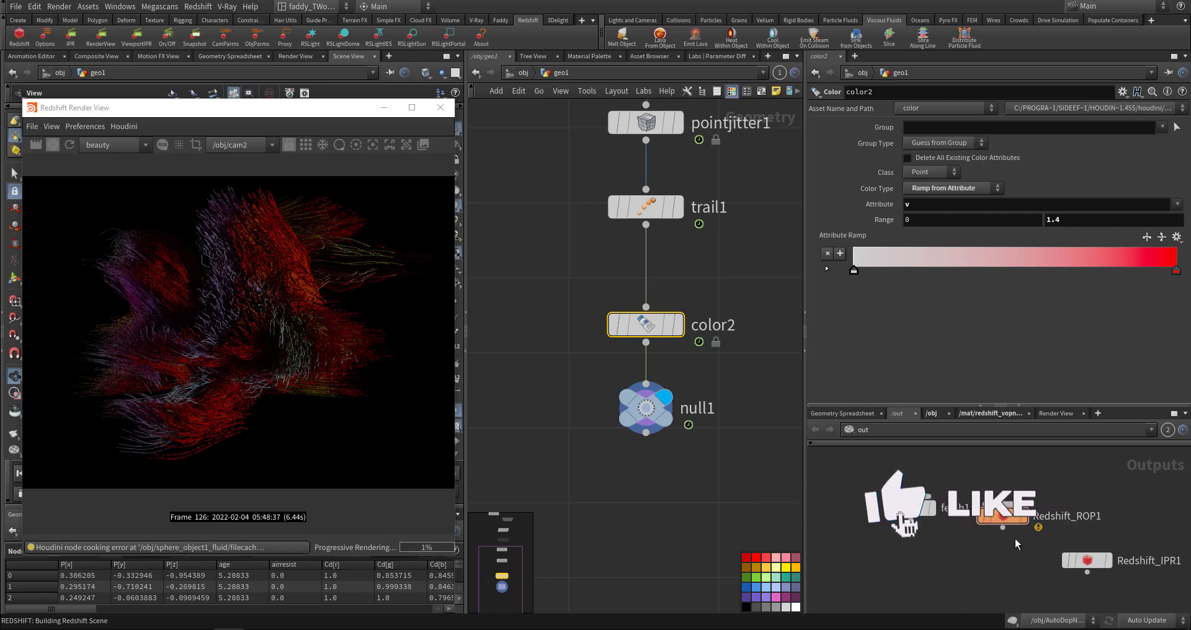
Step: Look over the particle attribute nodes in redshift_vopnet1 and return to the object level at geo1
click(1005, 413)
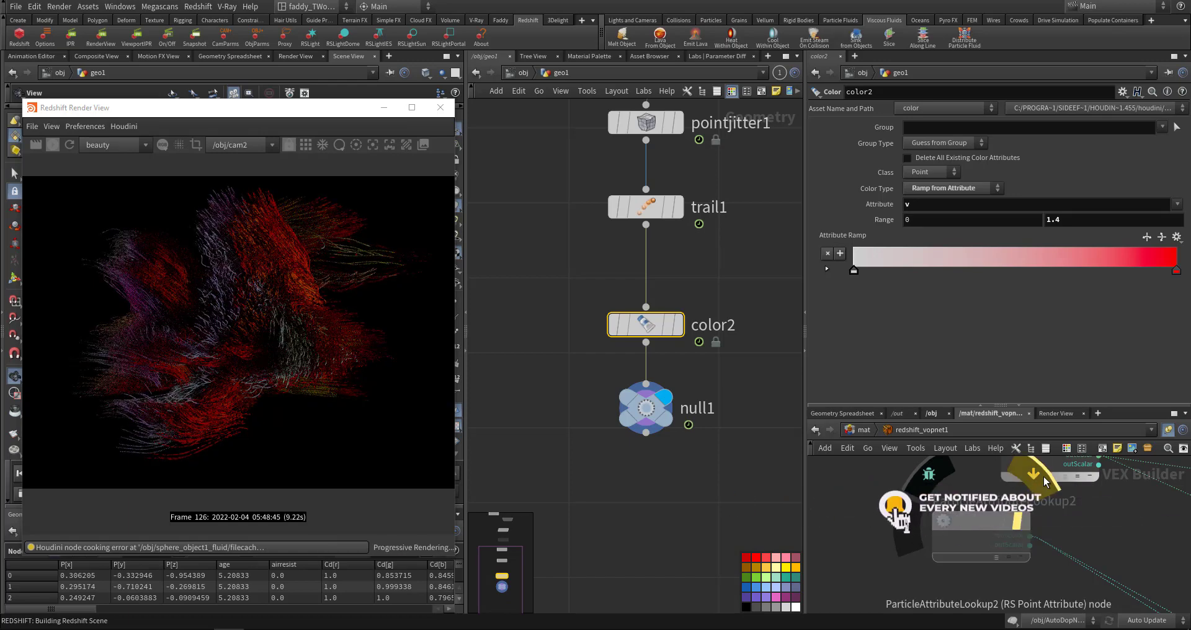
click(519, 76)
mouse_move(610, 316)
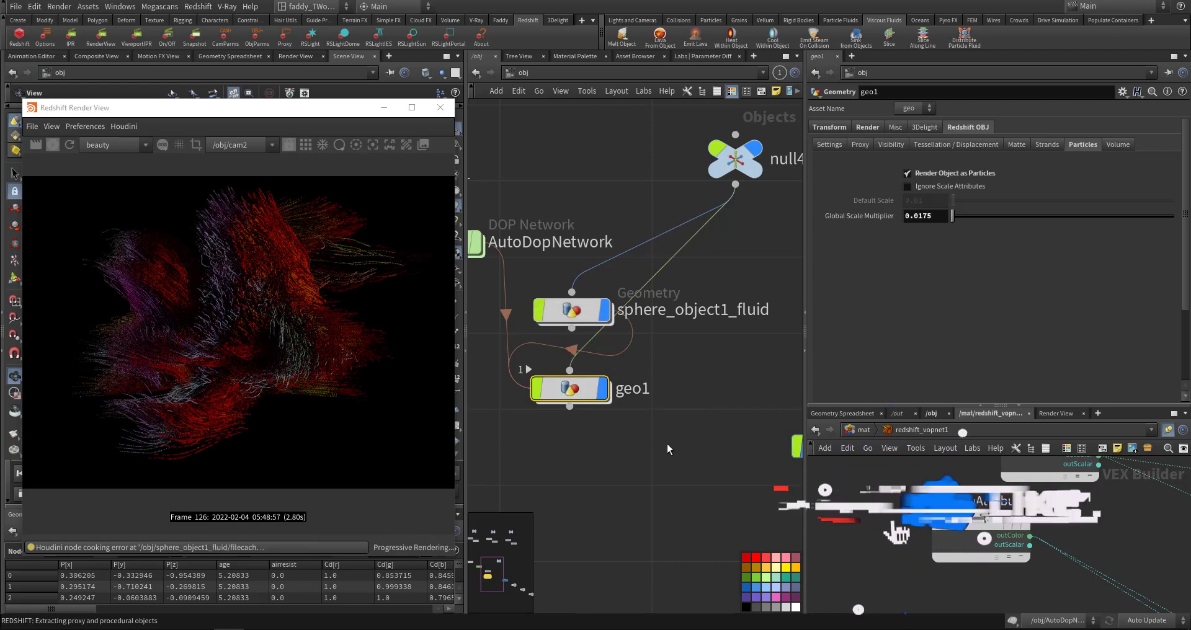
Step: Move the Redshift Render View off the viewport and look through cam2 at frame 194
drag(317, 116, 887, 119)
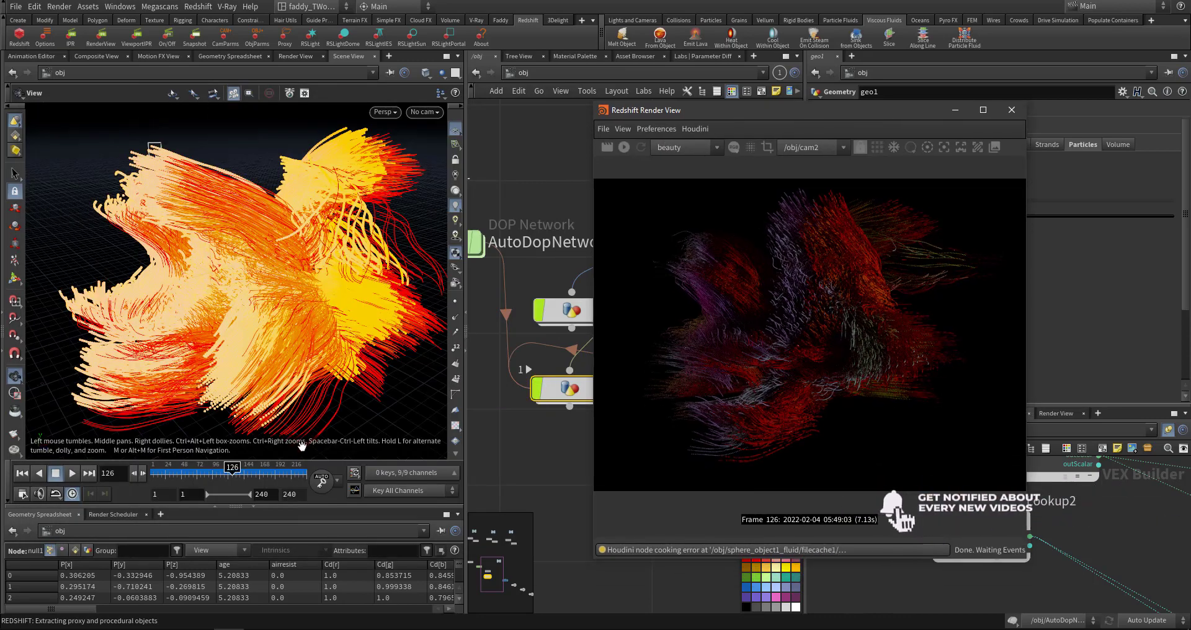
click(276, 473)
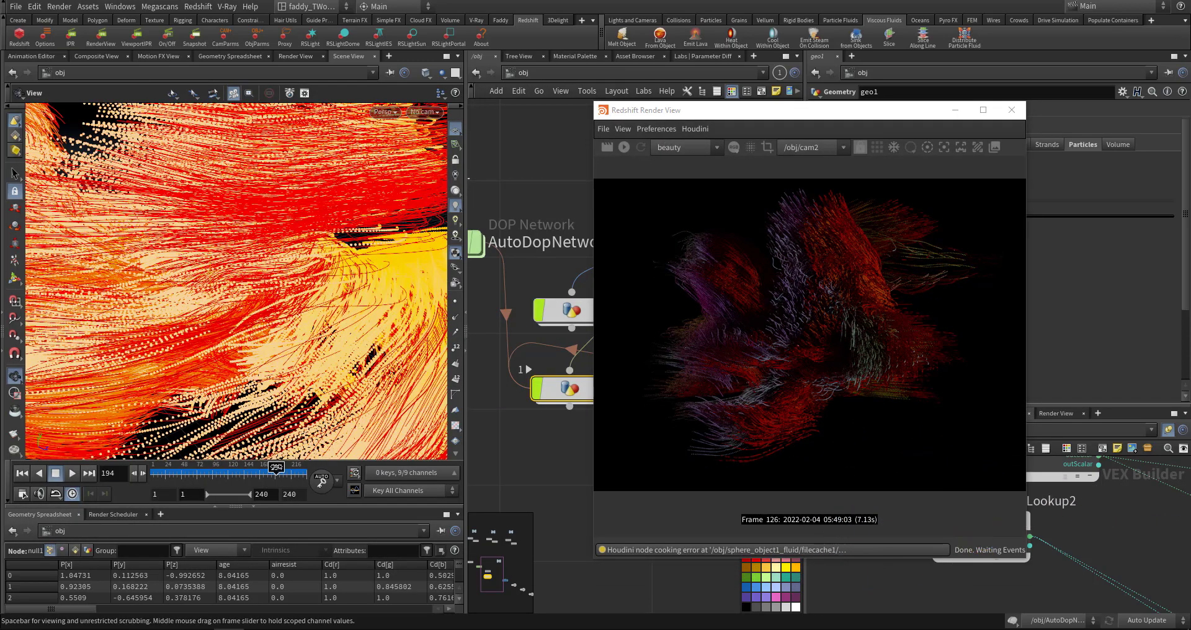
click(424, 112)
click(430, 171)
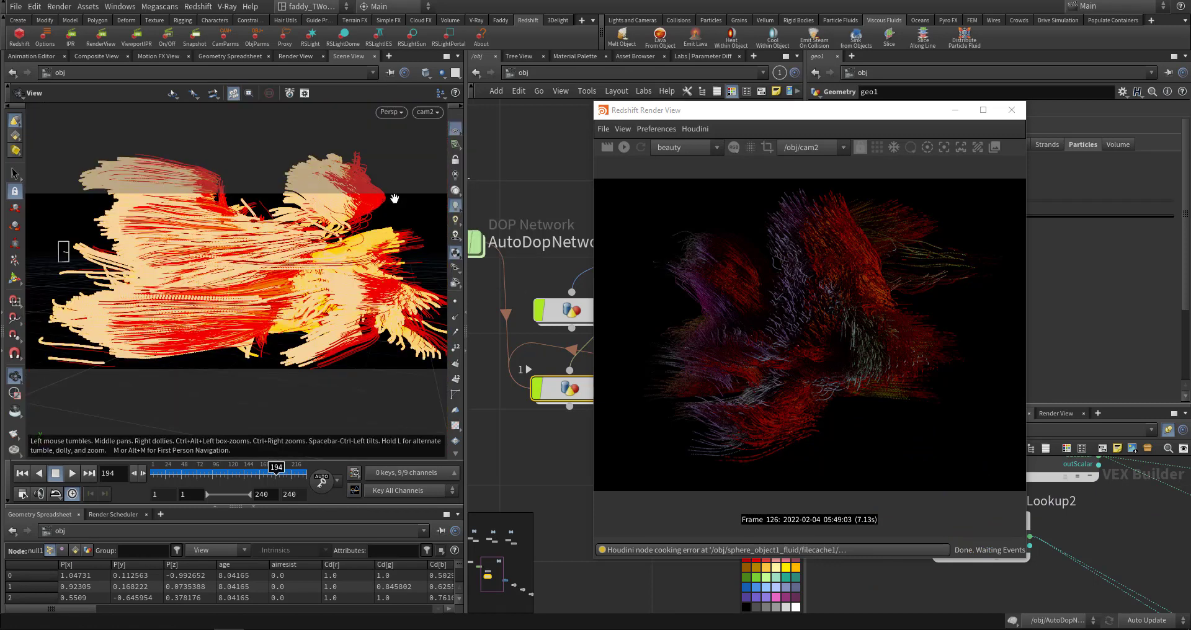
Step: Start the progressive Redshift render and enlarge the render window to show the full cam2 frame
click(624, 147)
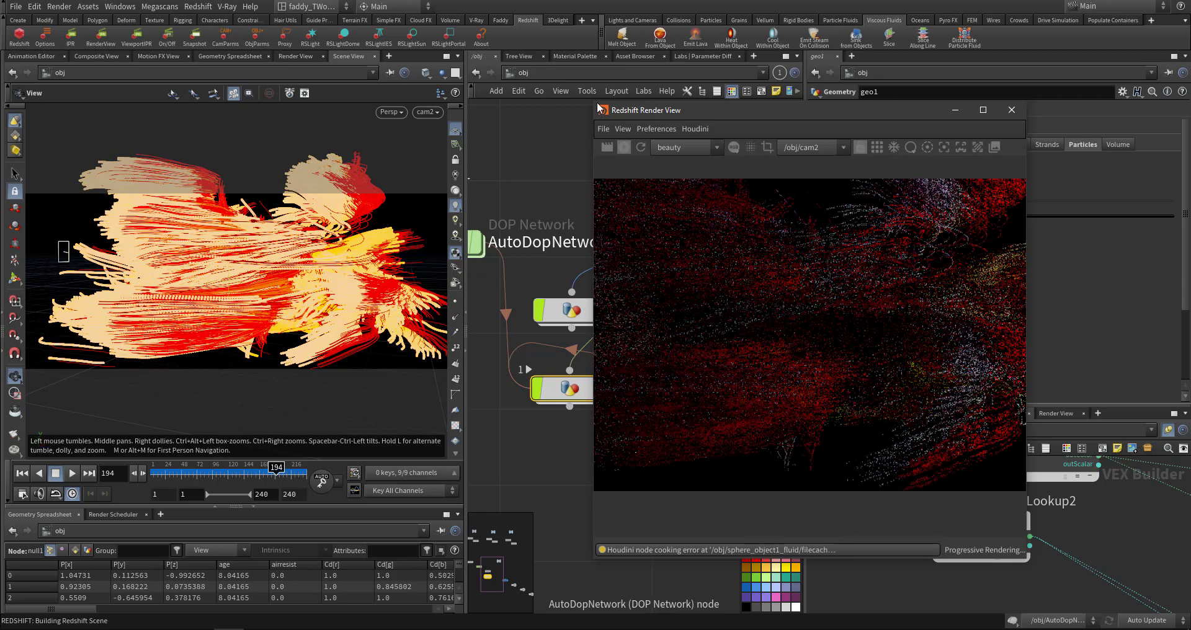
drag(591, 101, 441, 40)
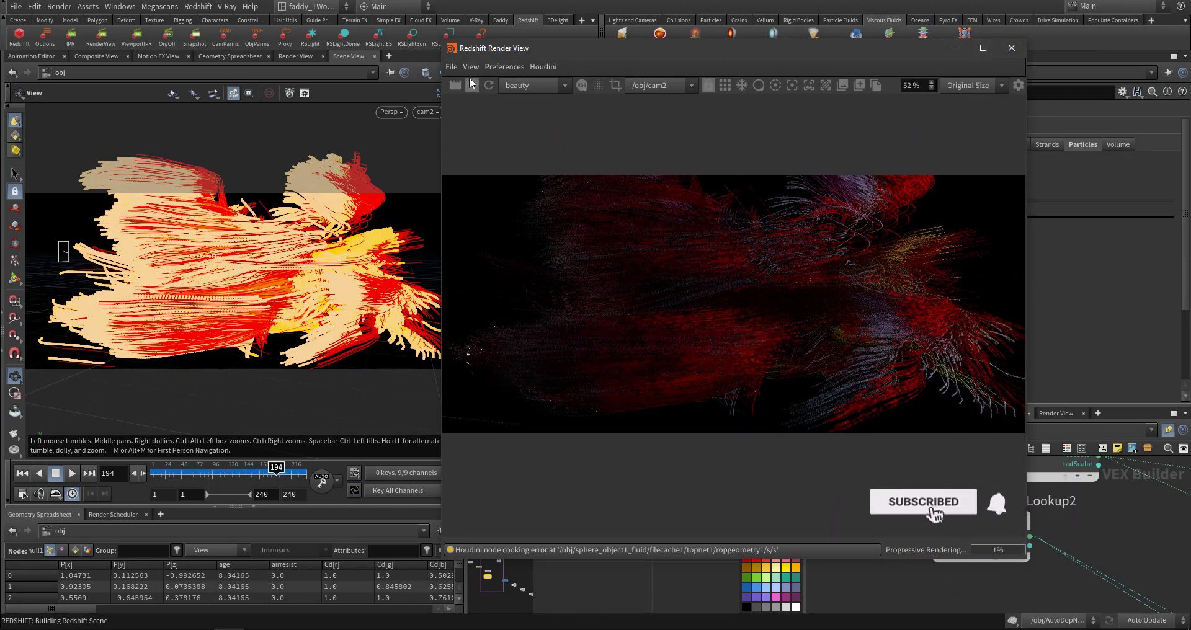
drag(589, 48, 325, 189)
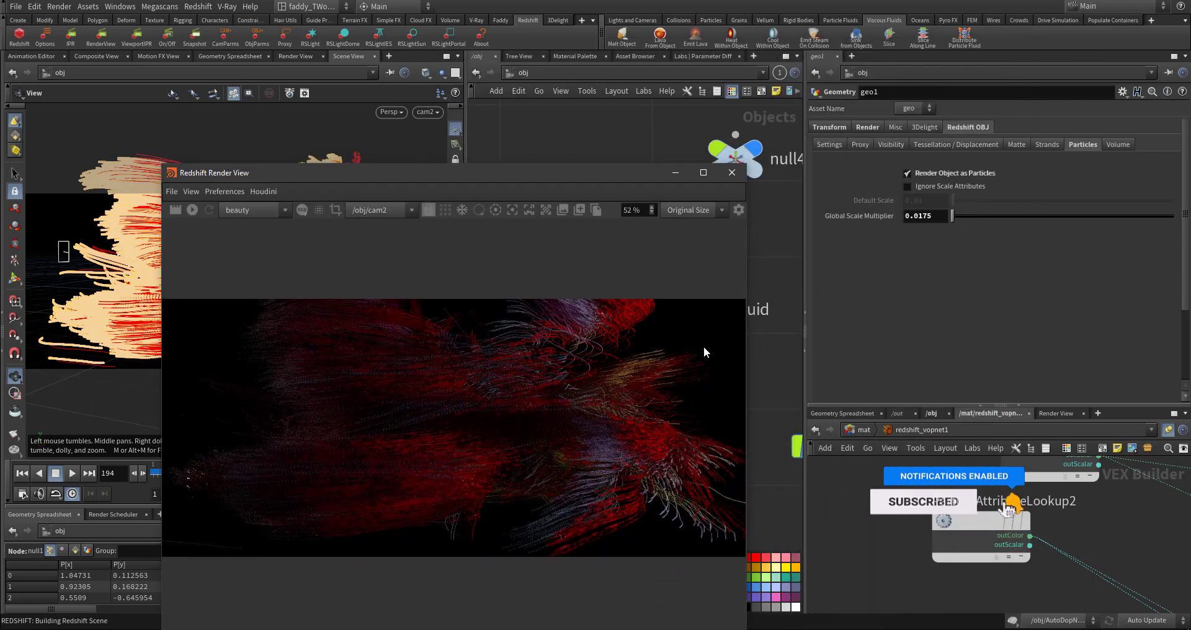
Step: Enable motion blur in the Redshift render settings of Redshift_ROP1
click(898, 414)
drag(984, 483, 1018, 546)
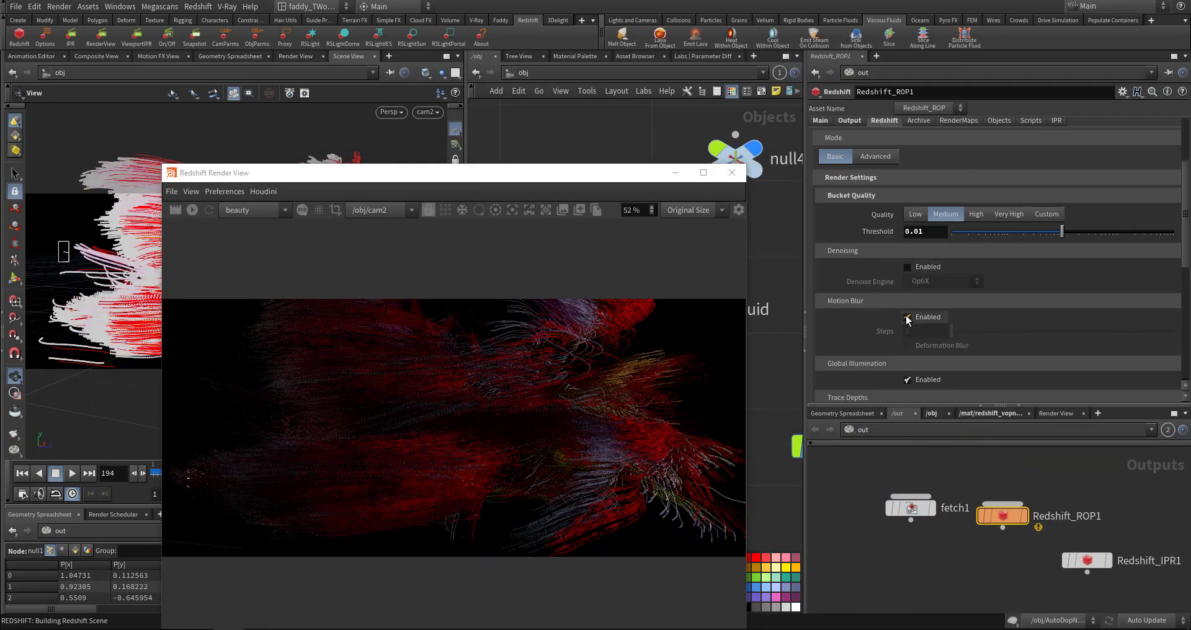
click(907, 317)
scroll(865, 345, down, 1)
click(546, 254)
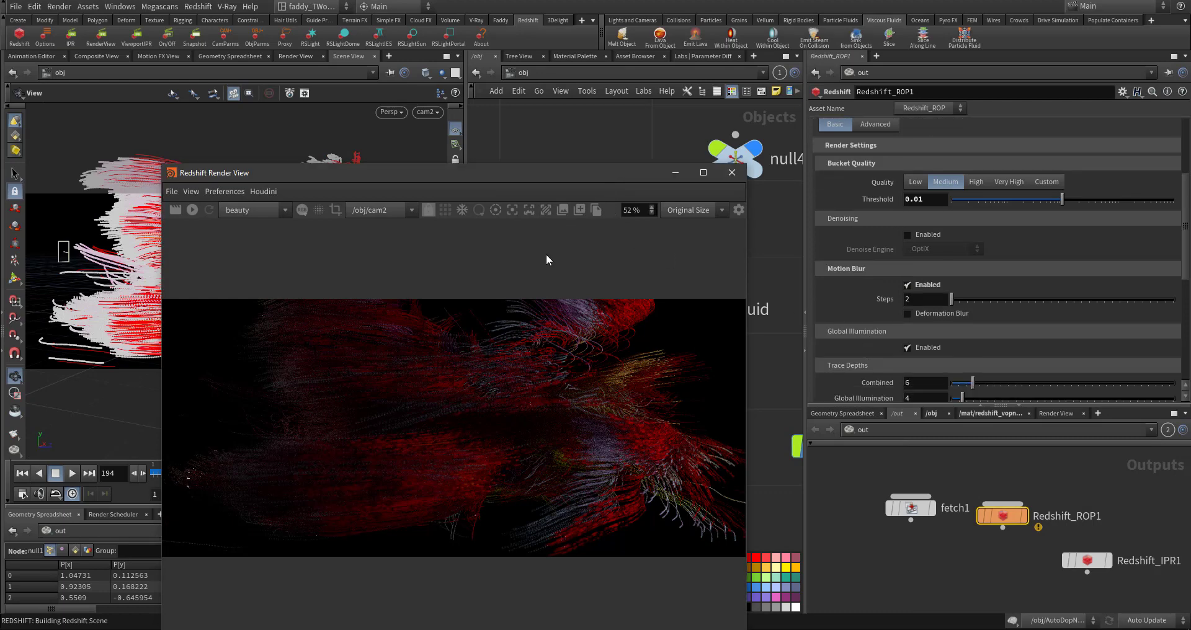
Step: Move the Redshift Render View aside and open the Redshift depth-of-field settings of cam2
drag(582, 176, 439, 487)
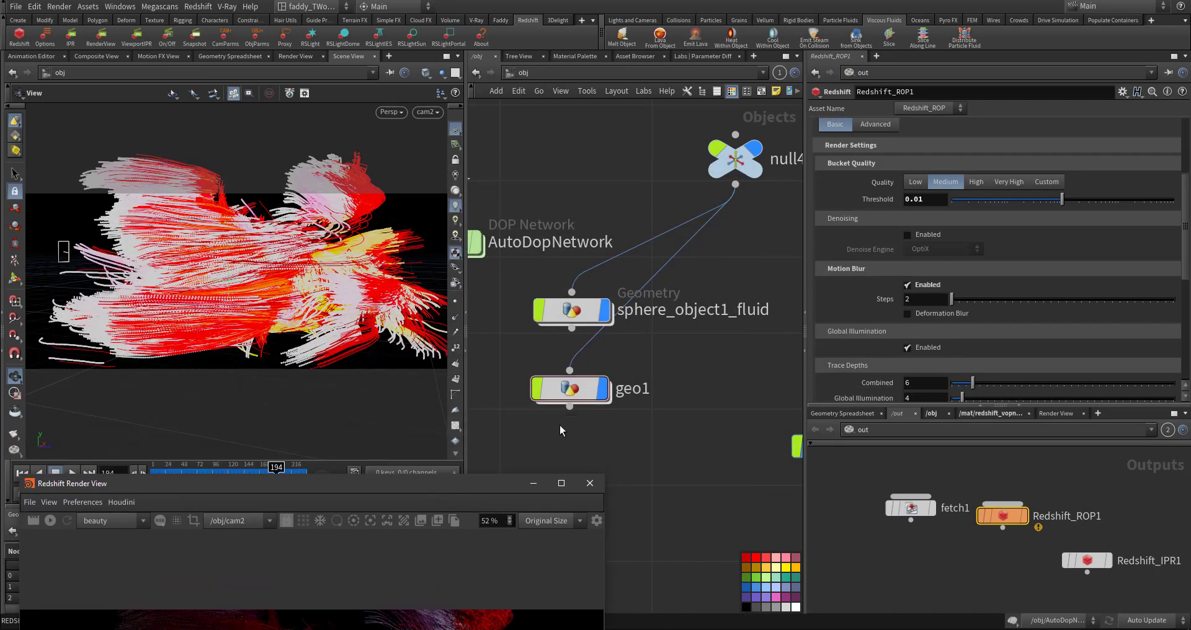
scroll(567, 308, up, 3)
middle_drag(566, 307, 483, 244)
drag(537, 265, 659, 369)
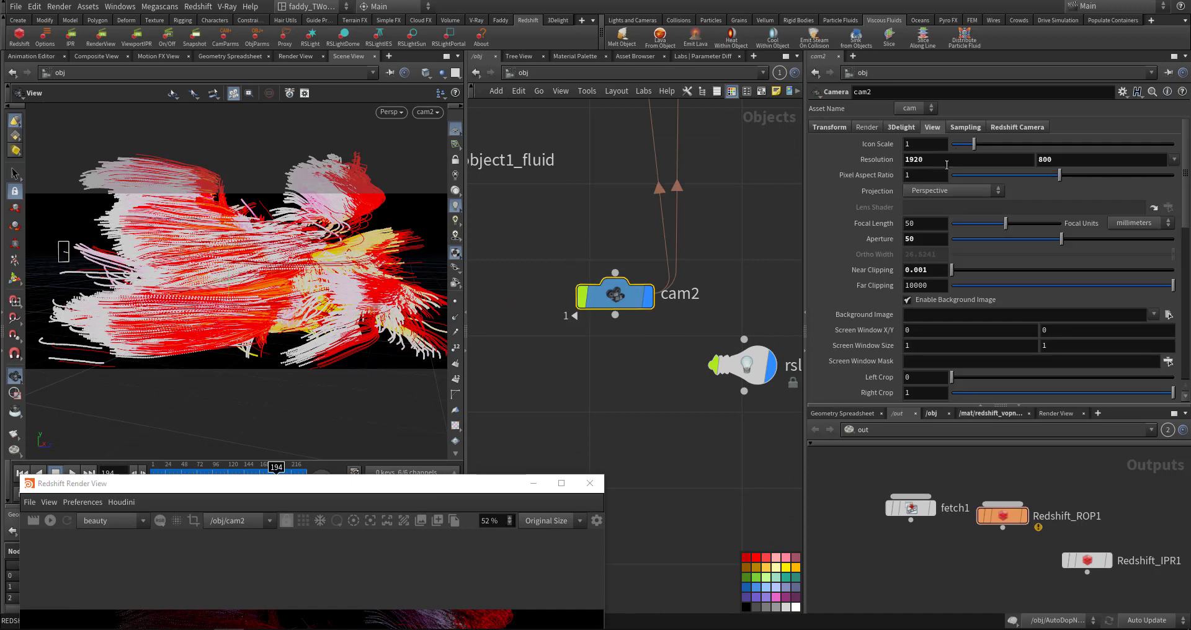
click(997, 124)
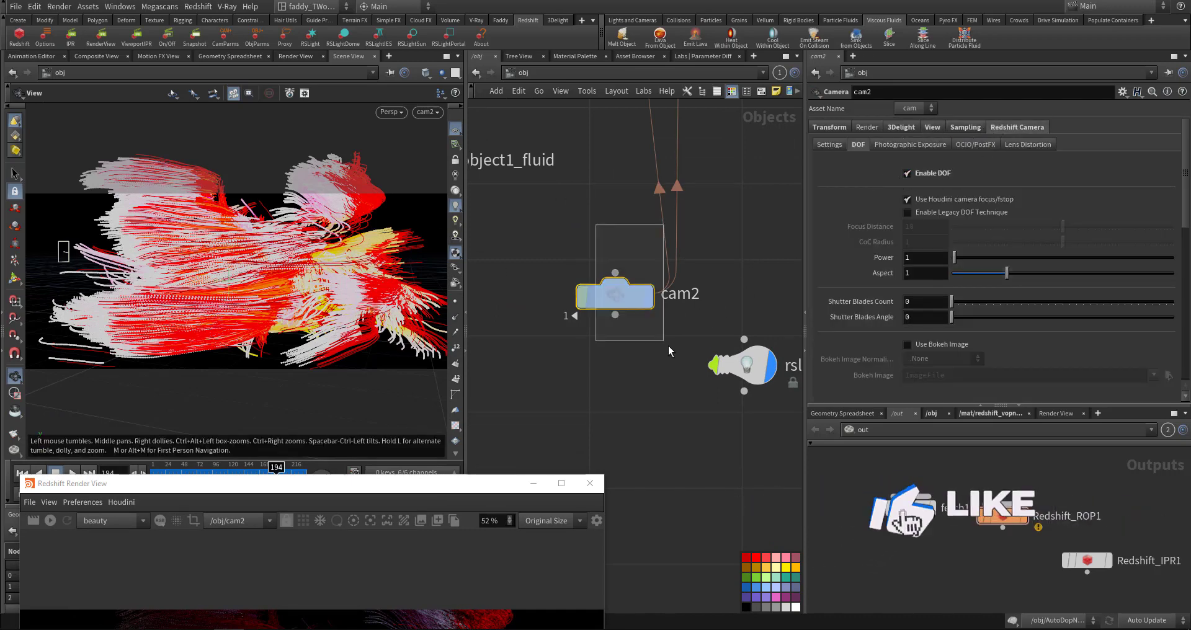
Step: Leave the cam2 view, show cam2's manipulator in the scene, and switch it to the focus handle
drag(263, 258, 370, 305)
scroll(340, 271, down, 3)
key(Return)
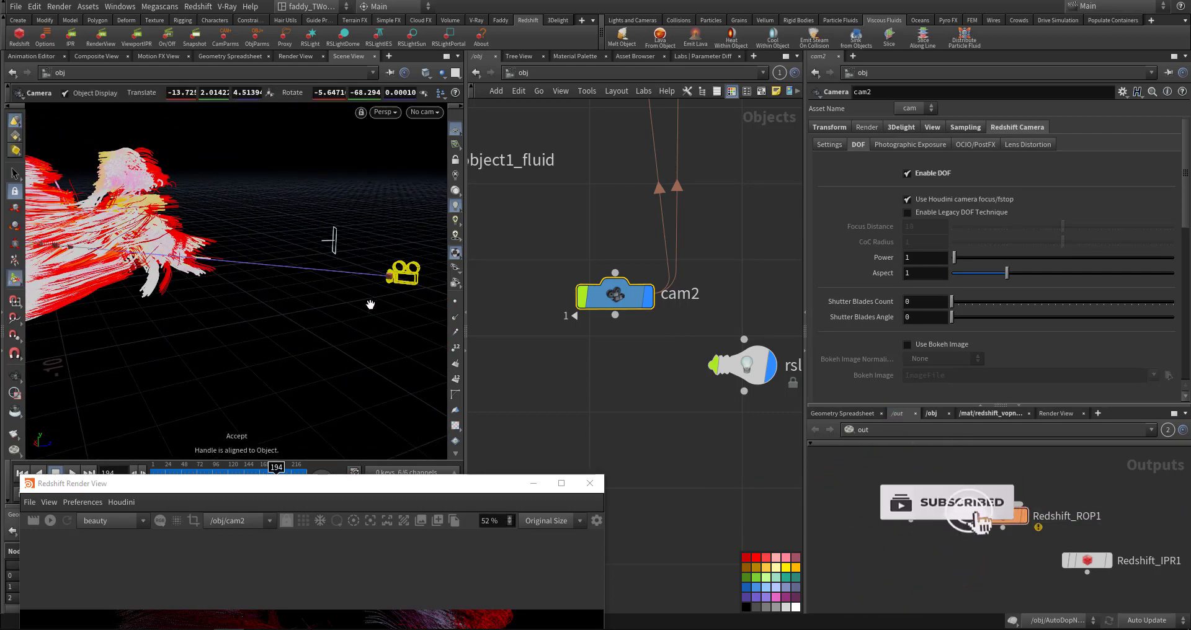
right_click(415, 281)
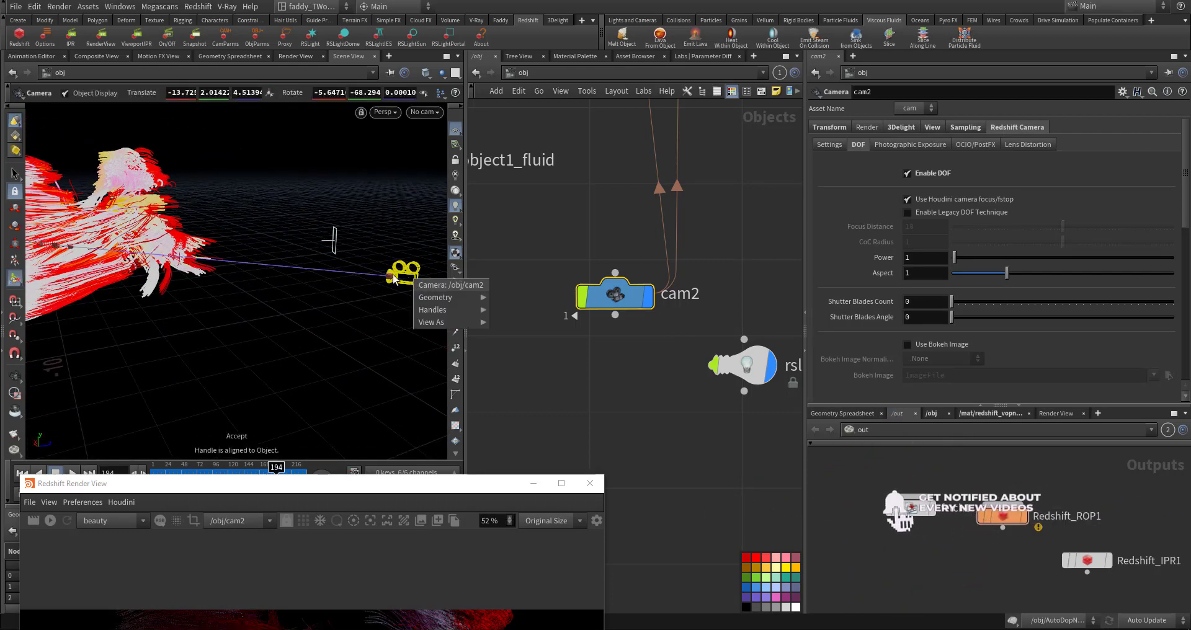
key(Escape)
right_click(388, 274)
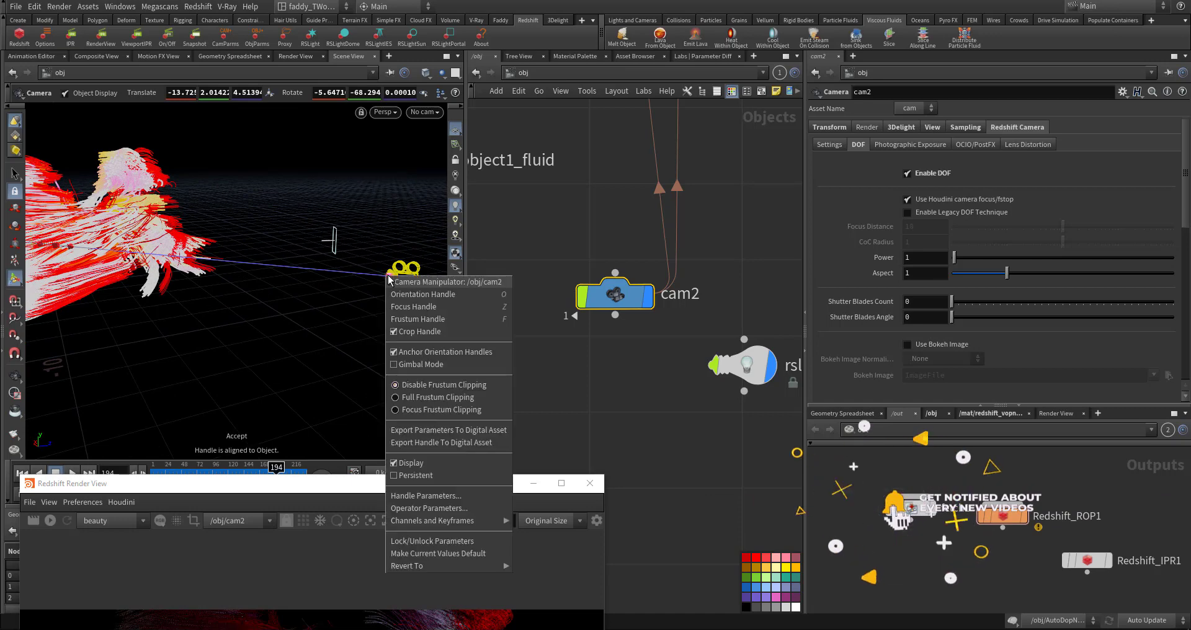
click(442, 318)
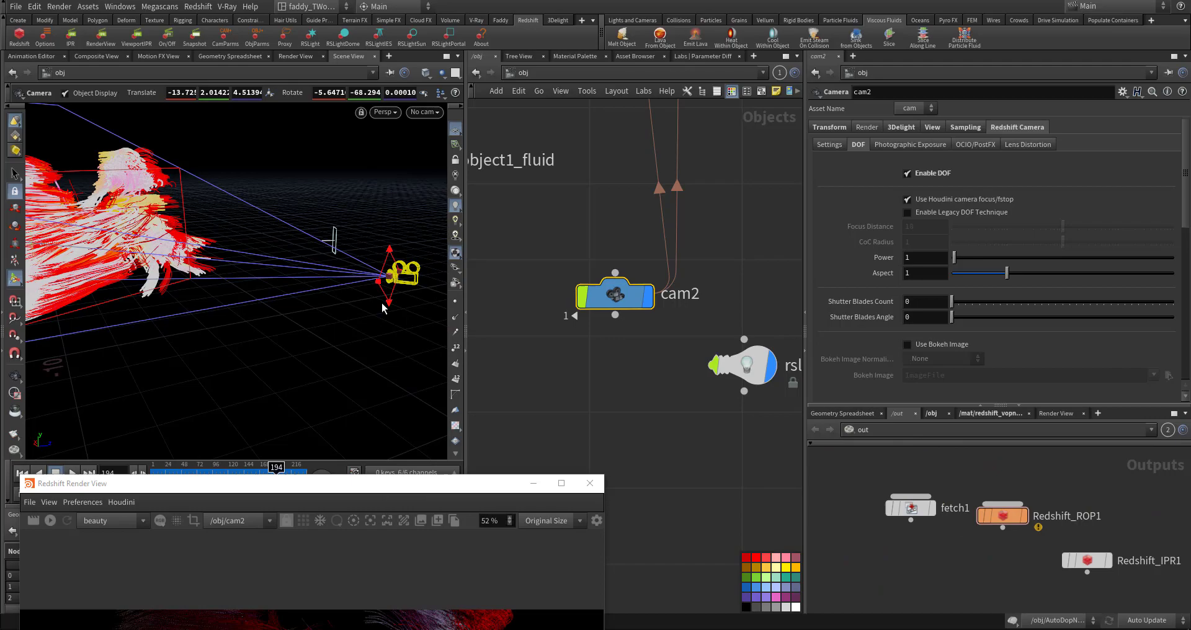
right_click(400, 274)
click(430, 307)
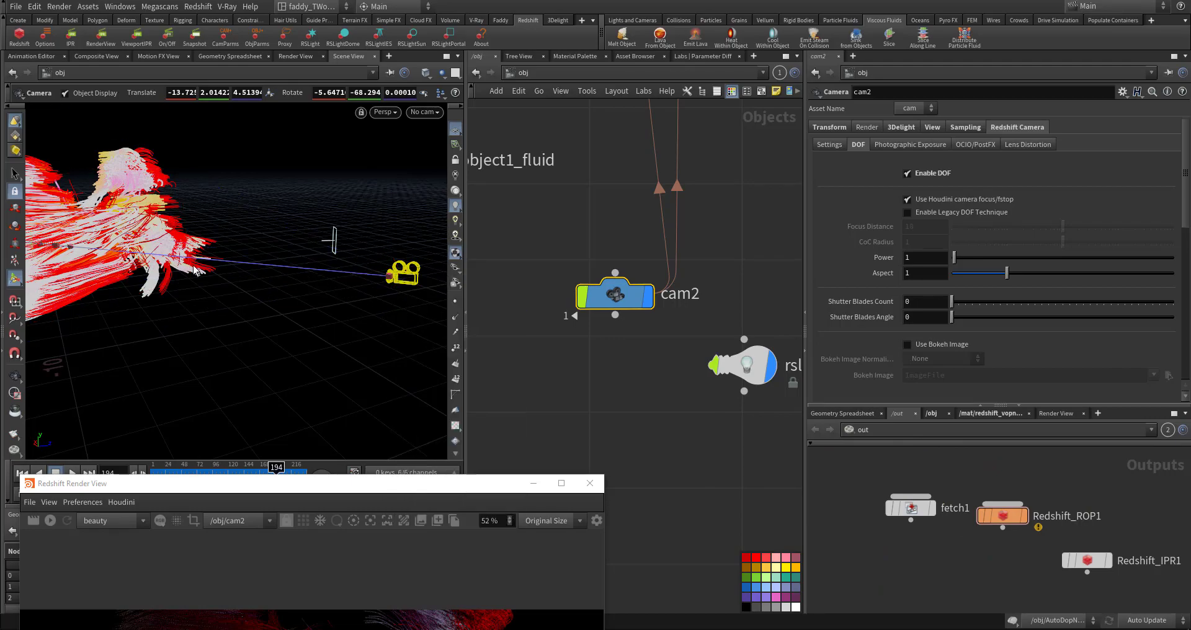
Step: Inspect where cam2's focus handle sits among the strands, and look through cam2 again
alt+middle_drag(197, 270, 265, 284)
alt+drag(265, 283, 297, 287)
alt+right_drag(297, 288, 234, 303)
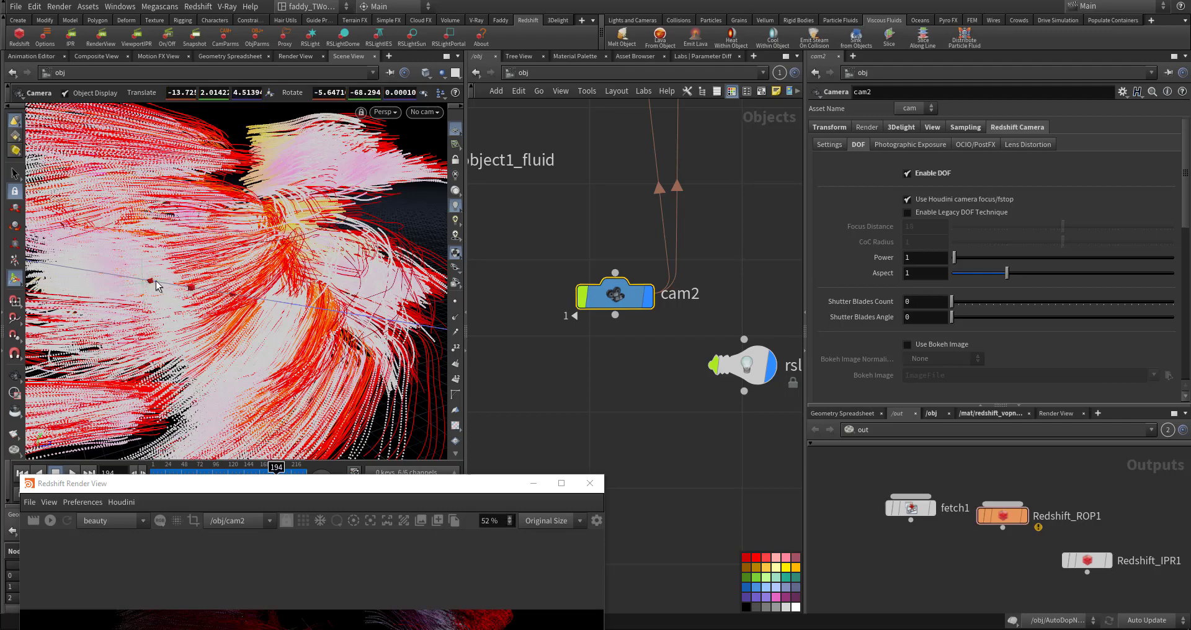
alt+right_drag(173, 286, 231, 324)
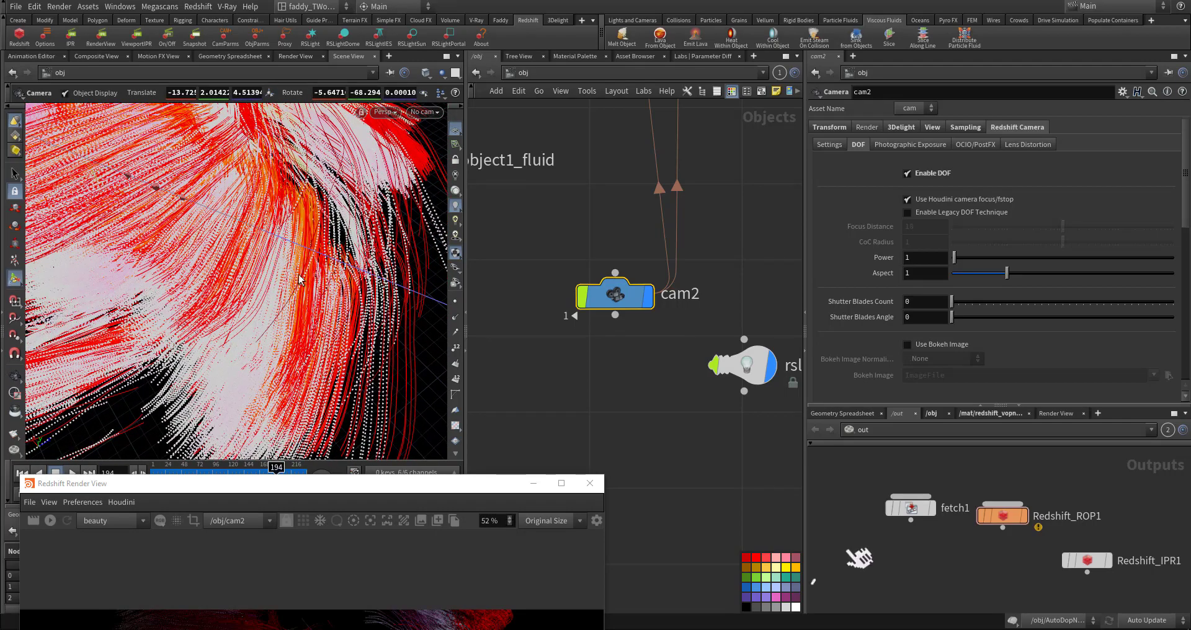
click(424, 112)
click(432, 168)
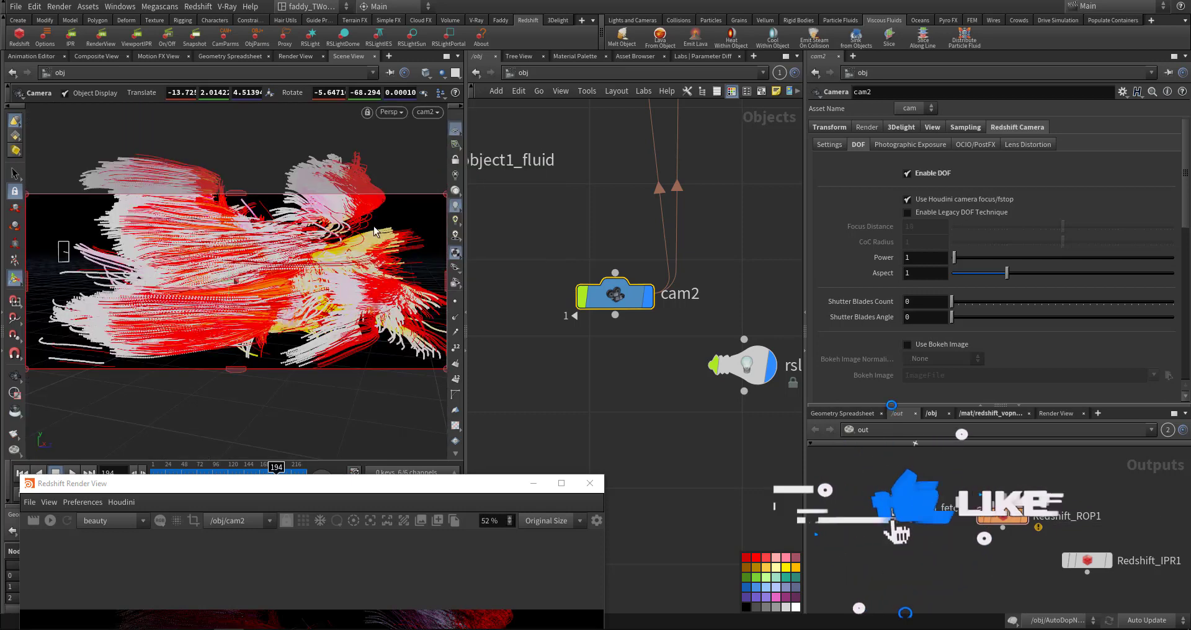
Step: Select Redshift_ROP1 and run the progressive Redshift render of the cam2 frame with motion blur enabled
drag(1027, 544, 1025, 543)
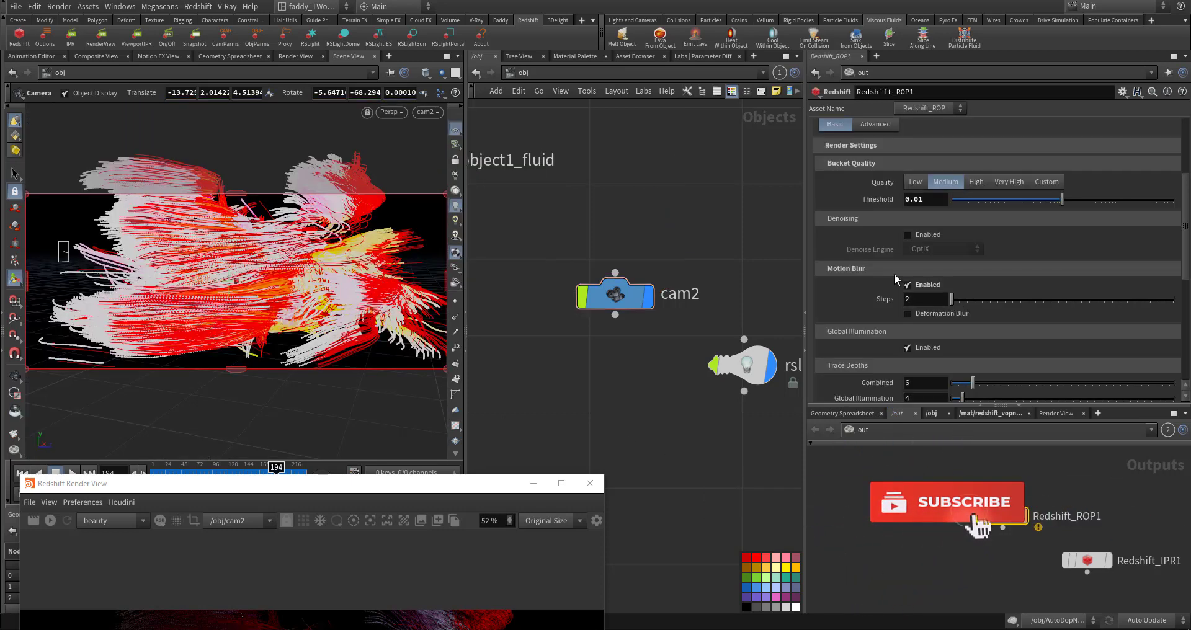
drag(410, 491, 868, 124)
click(509, 155)
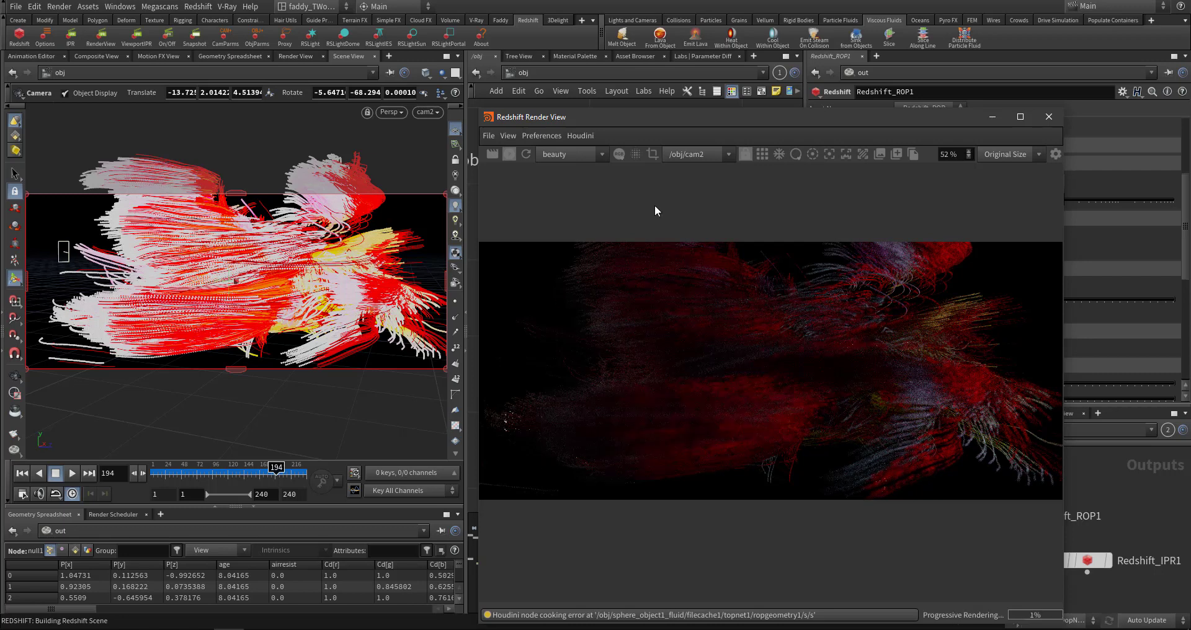
drag(762, 118, 414, 190)
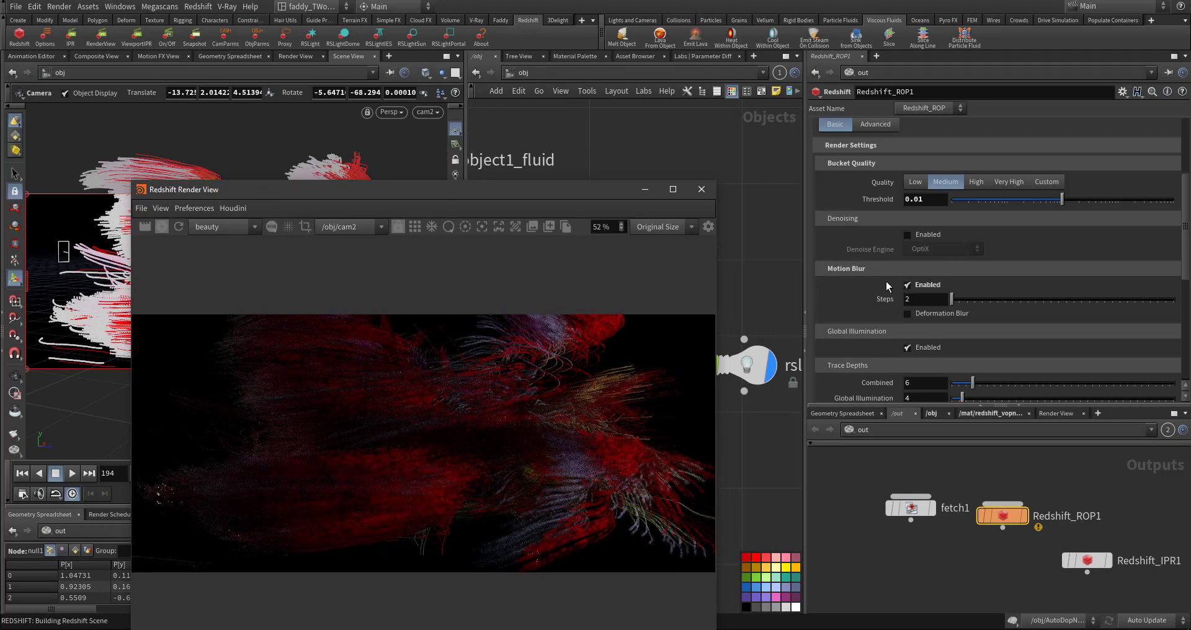
Step: Disable motion blur in Redshift_ROP1 and stop the progressive render
click(909, 285)
click(271, 197)
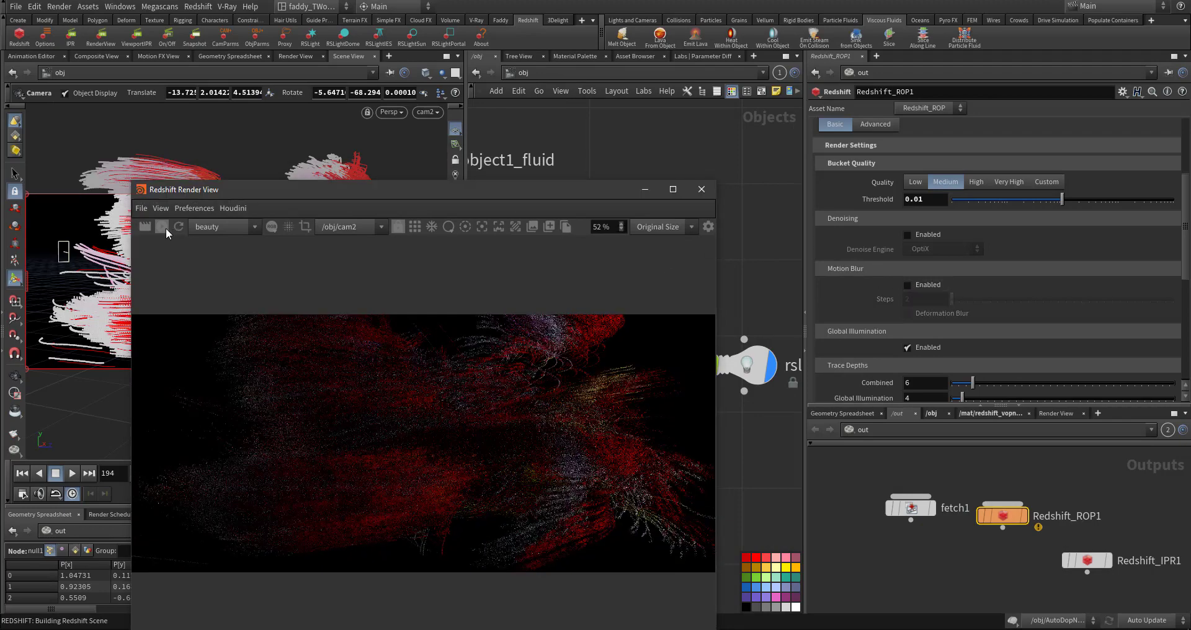
drag(218, 195, 591, 189)
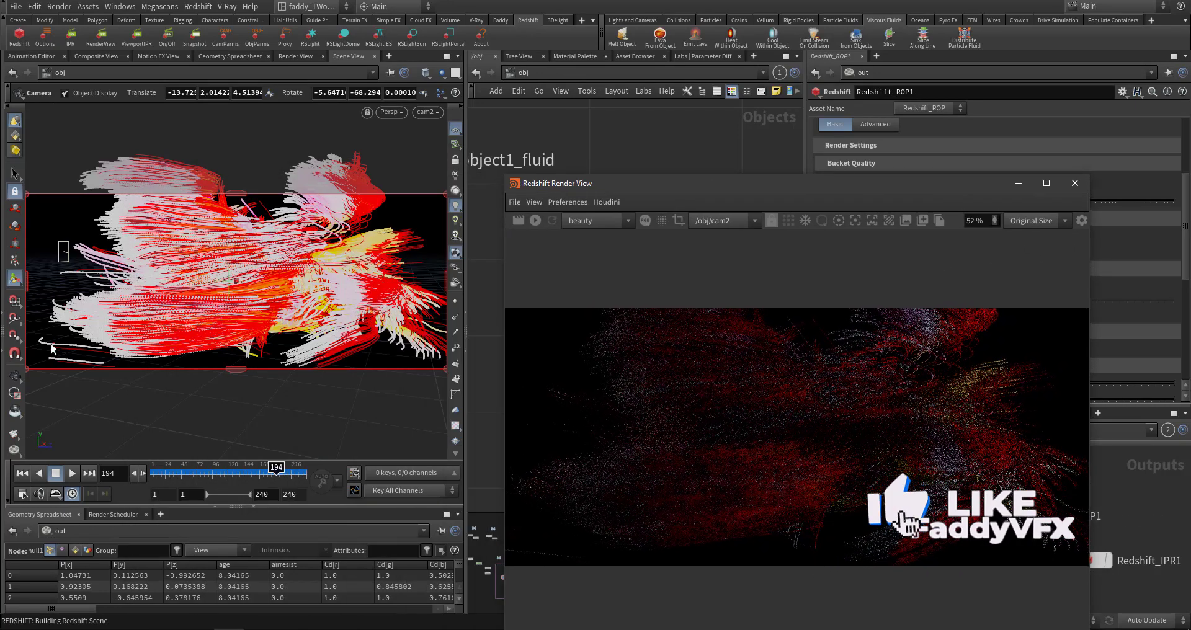
Step: Lock cam2 to the view, move it in close to the strands, and render a preview of the new framing
click(14, 376)
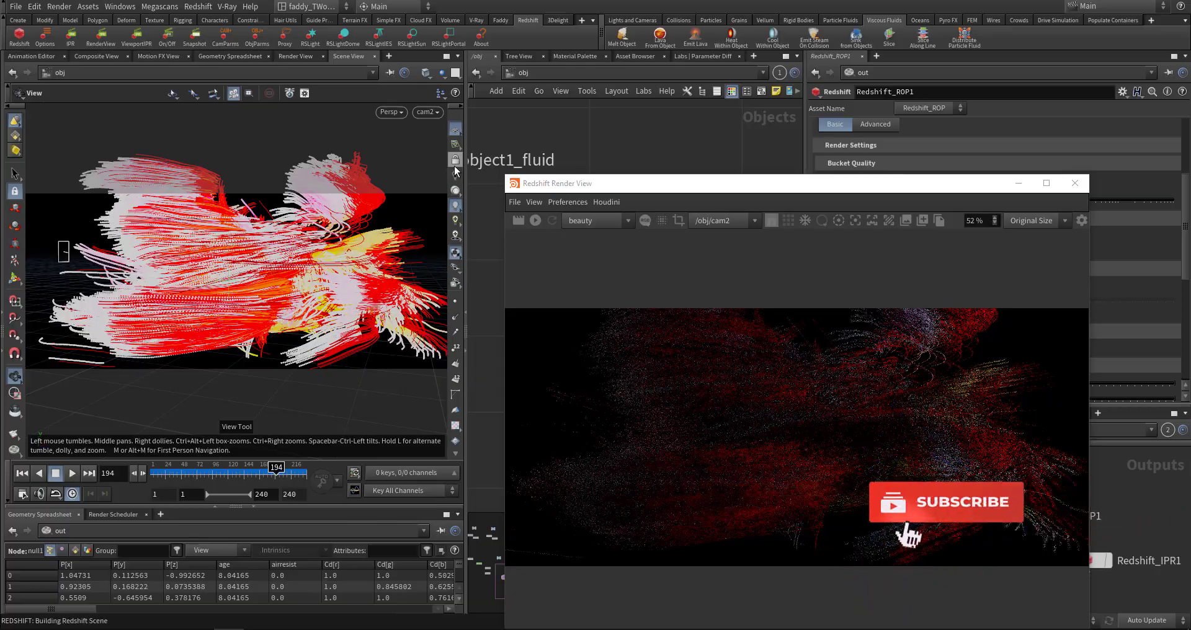
click(456, 160)
right_drag(397, 198, 463, 242)
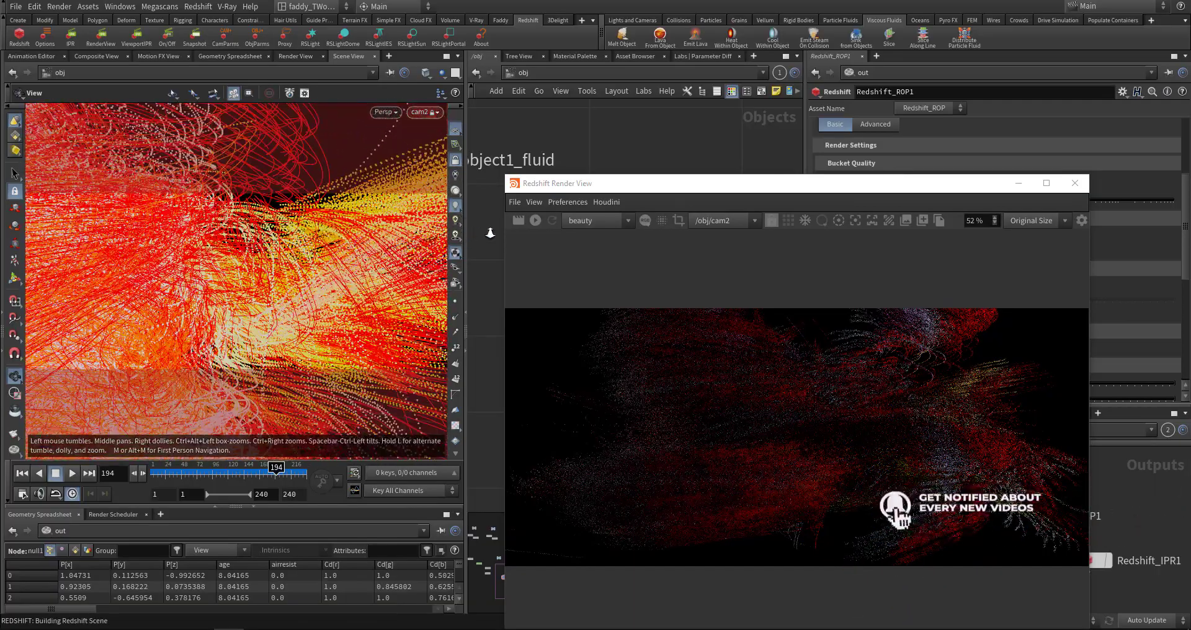
click(534, 220)
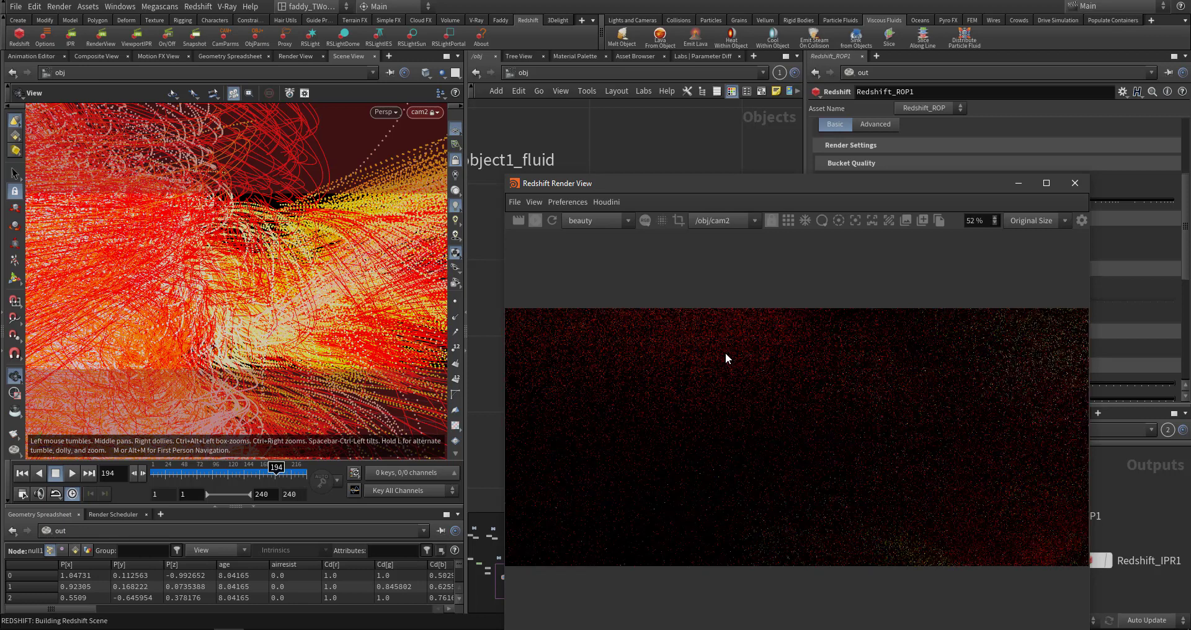
click(535, 220)
drag(645, 185, 721, 284)
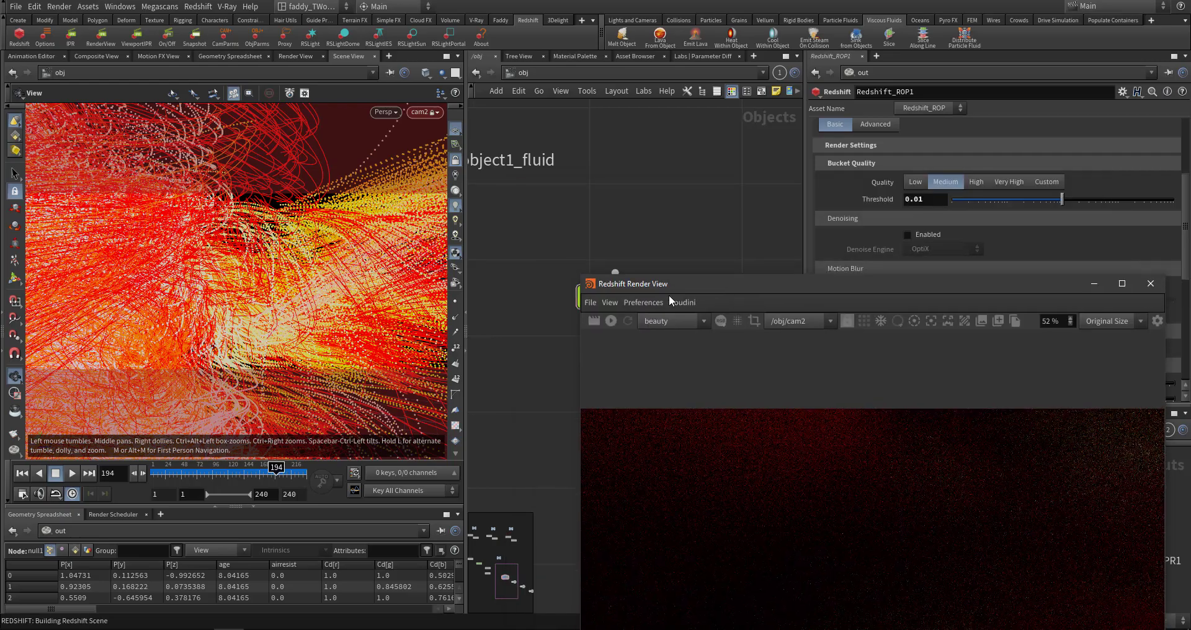
Step: Unlock cam2 from the view, look at the scene from outside, and frame the selected cam2 with its handle shown
click(456, 161)
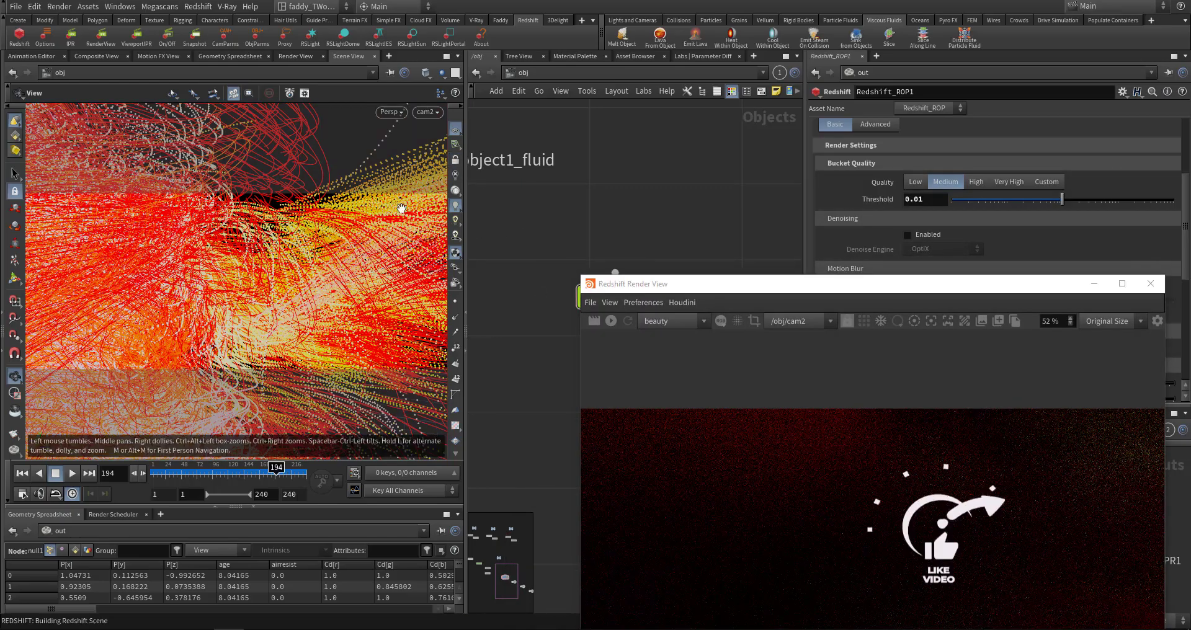
mouse_move(334, 271)
mouse_down()
mouse_move(338, 301)
mouse_move(260, 266)
mouse_move(347, 273)
mouse_up()
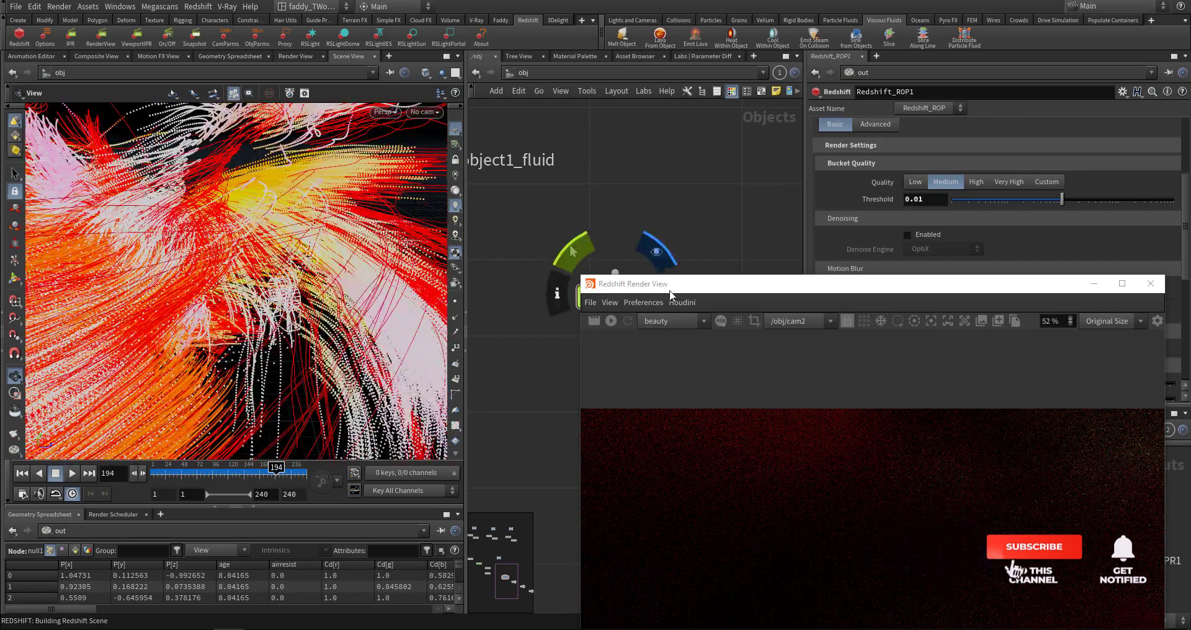
drag(674, 287, 716, 379)
middle_drag(722, 293, 693, 246)
click(589, 249)
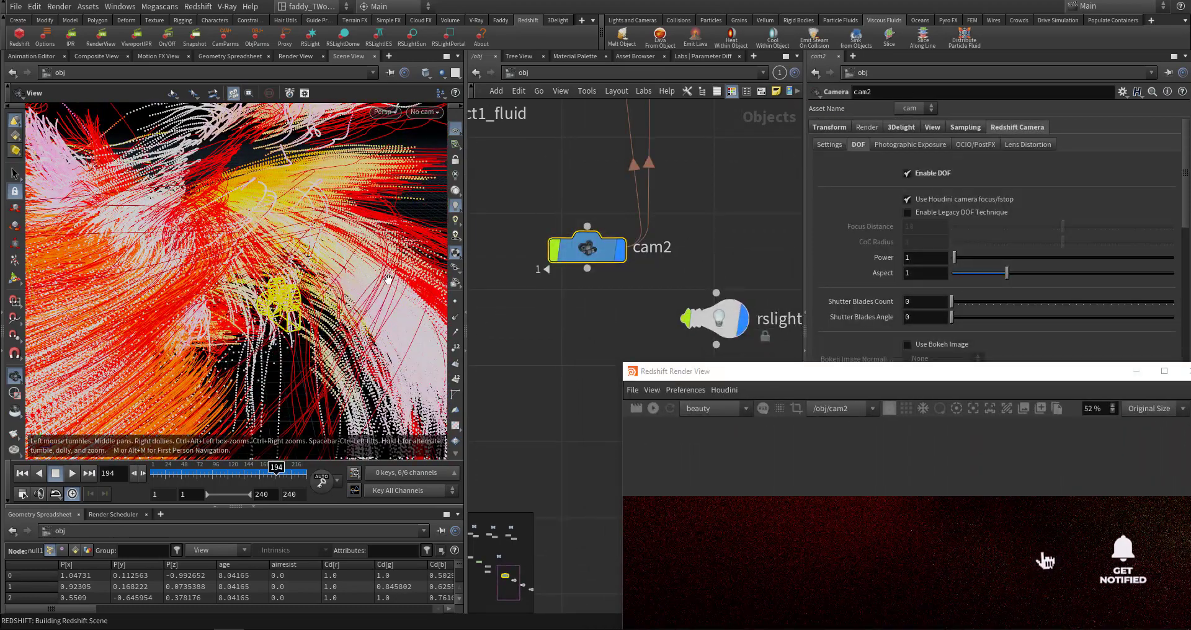
key(g)
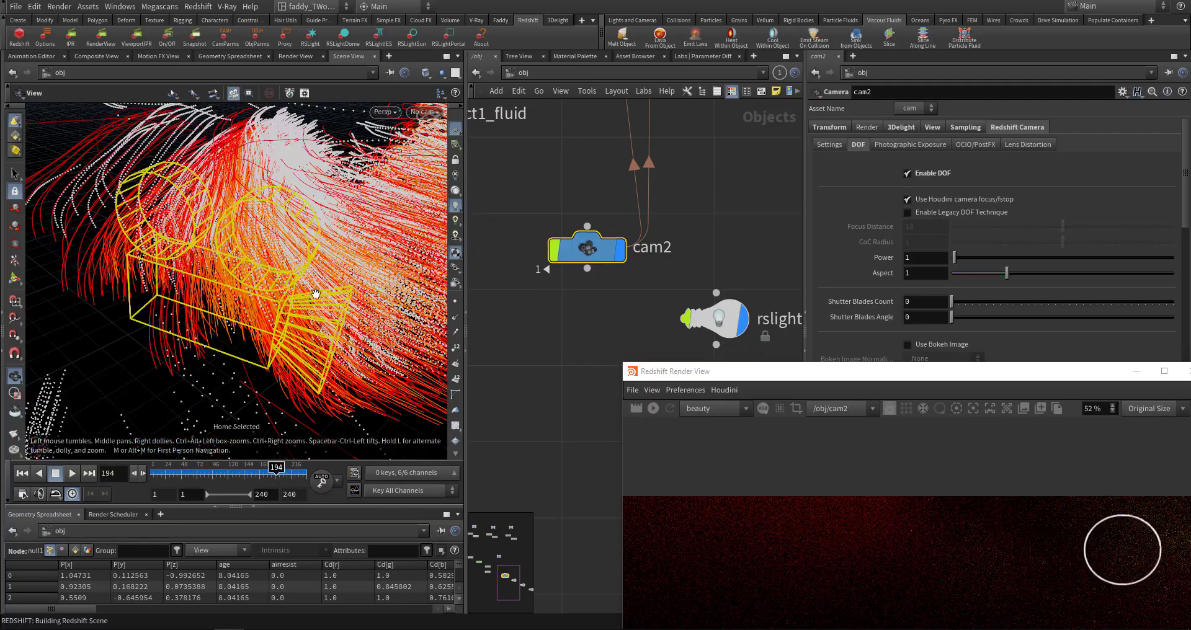
key(Return)
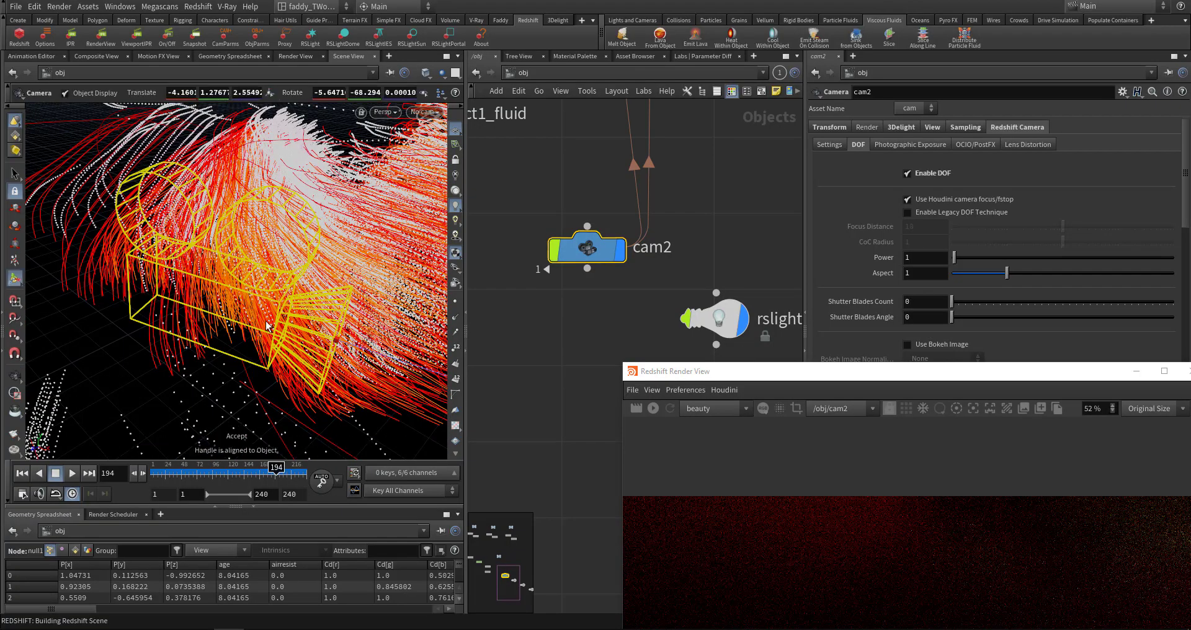
Step: Move cam2's focus handle along its view line into the nearby strands in front of the camera
key(Escape)
drag(374, 322, 289, 294)
alt+right_drag(288, 294, 214, 333)
alt+drag(248, 330, 310, 304)
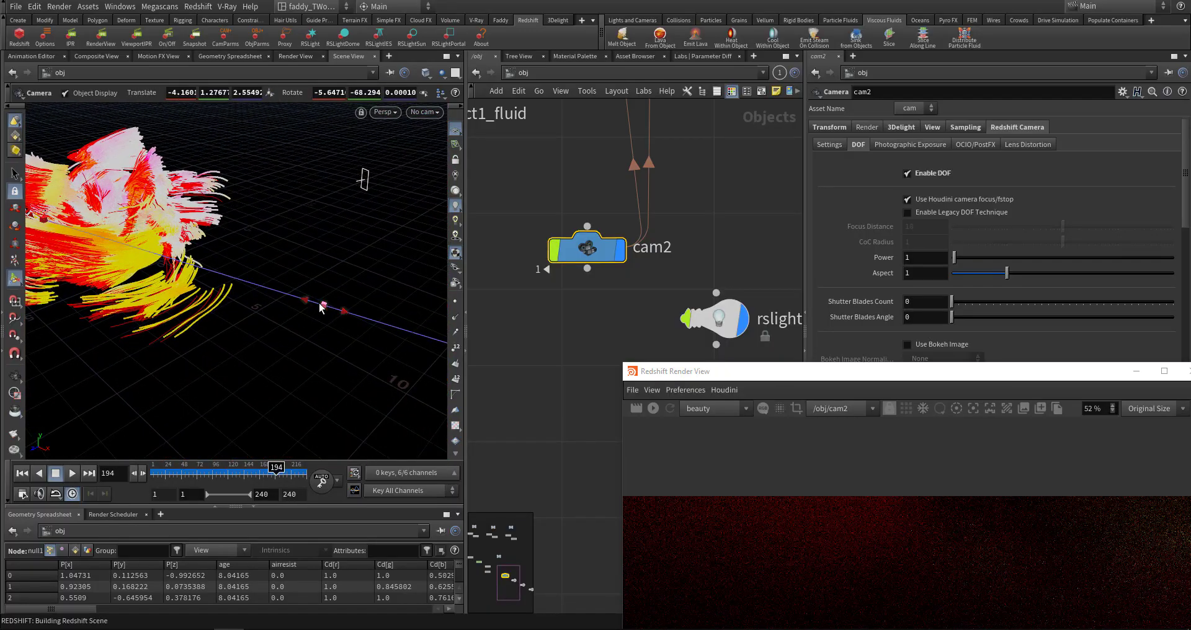
alt+drag(64, 239, 247, 310)
alt+right_drag(247, 311, 434, 192)
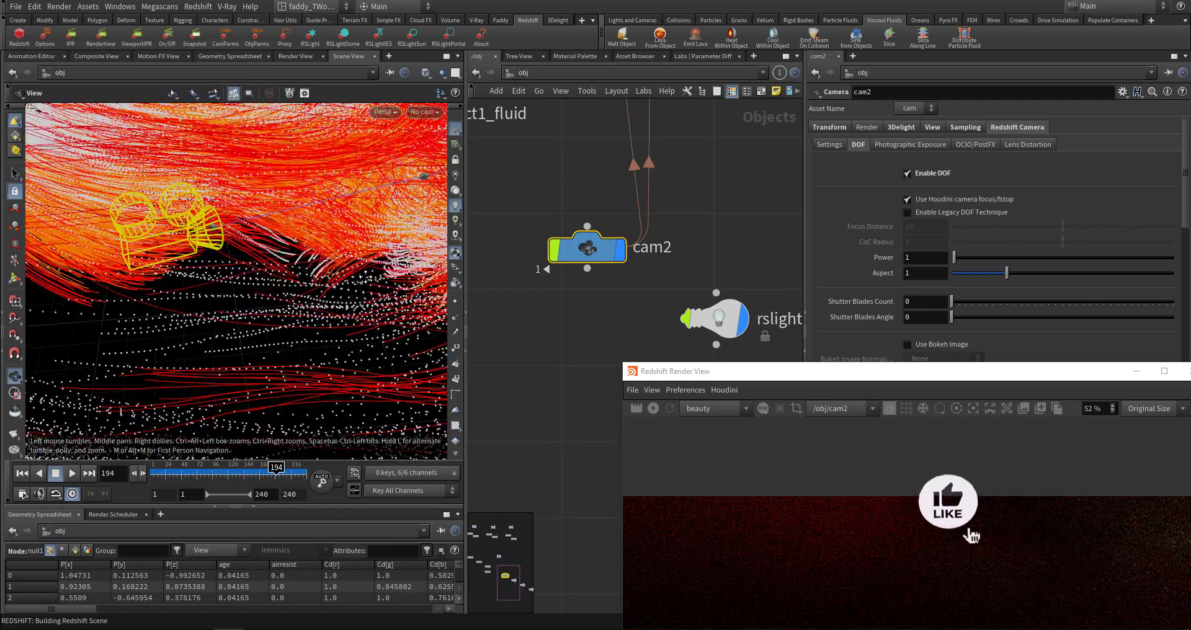
alt+middle_drag(428, 186, 308, 239)
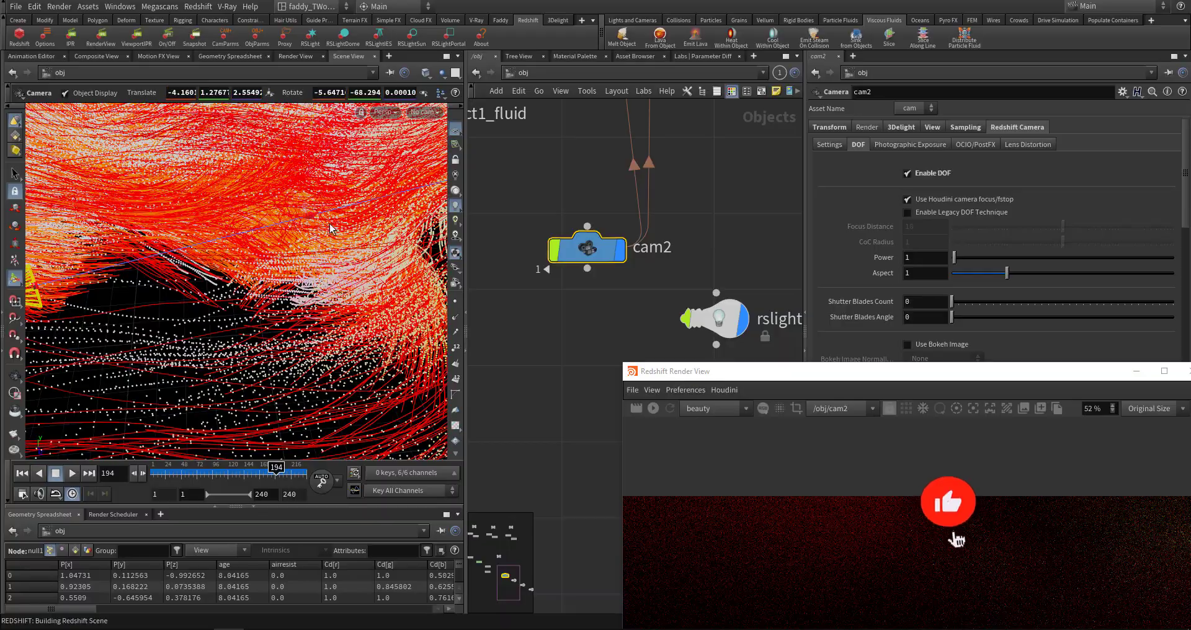
alt+drag(309, 221, 278, 233)
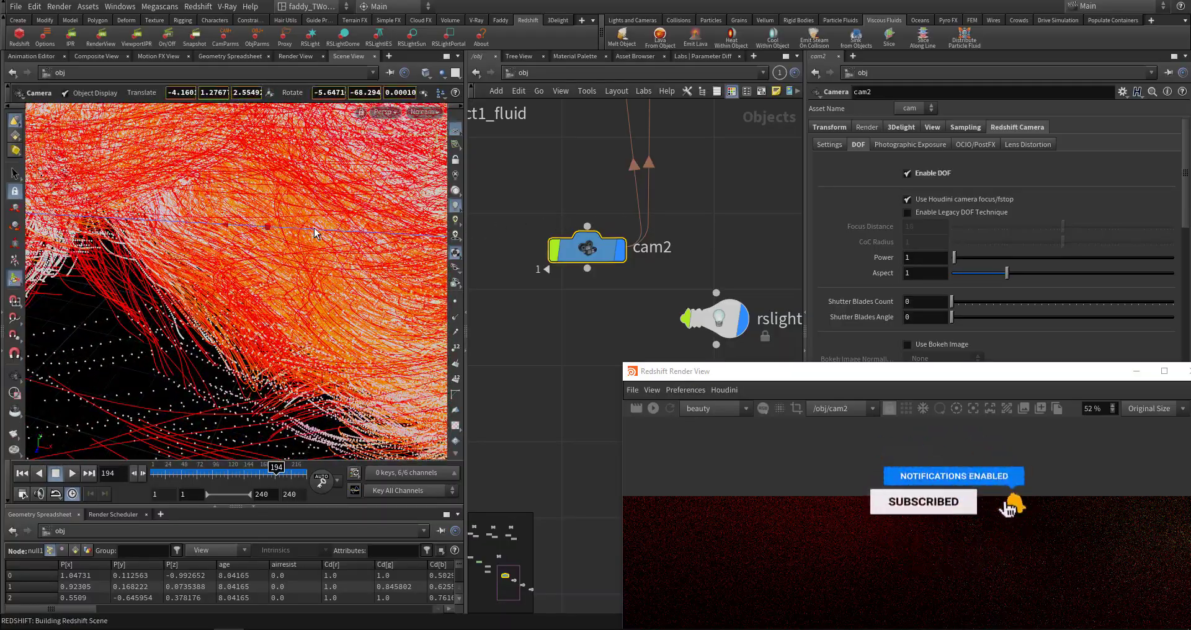
Step: Look through cam2 and render the close-up with the adjusted focus, stopping the progressive render after checking it
click(424, 112)
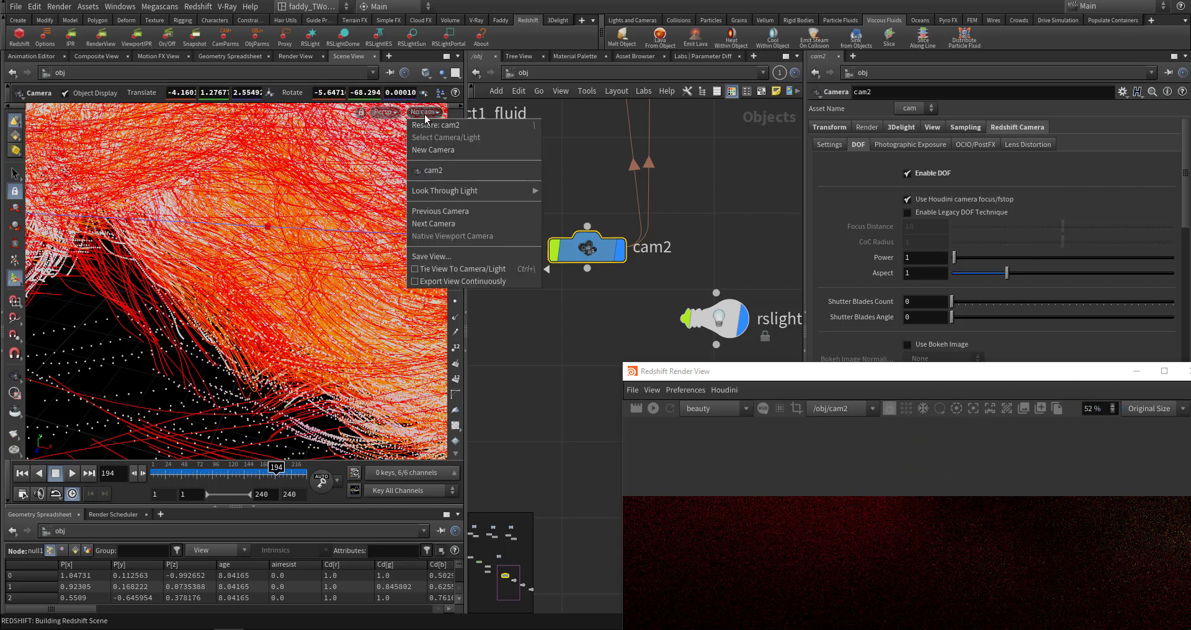
click(428, 168)
drag(748, 375, 417, 99)
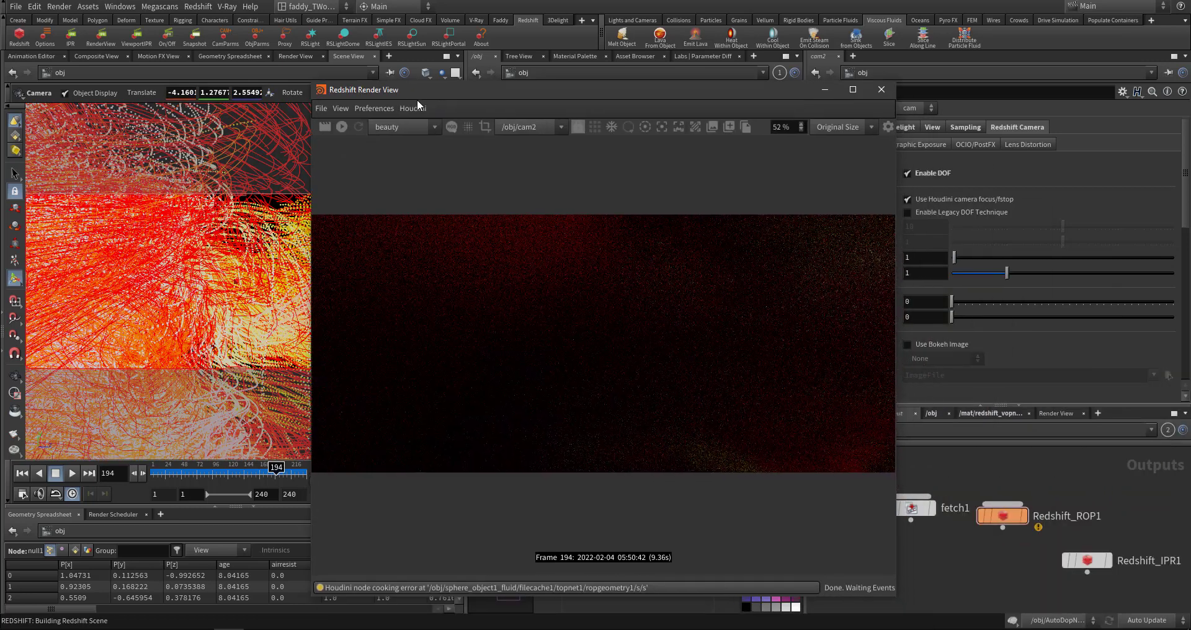
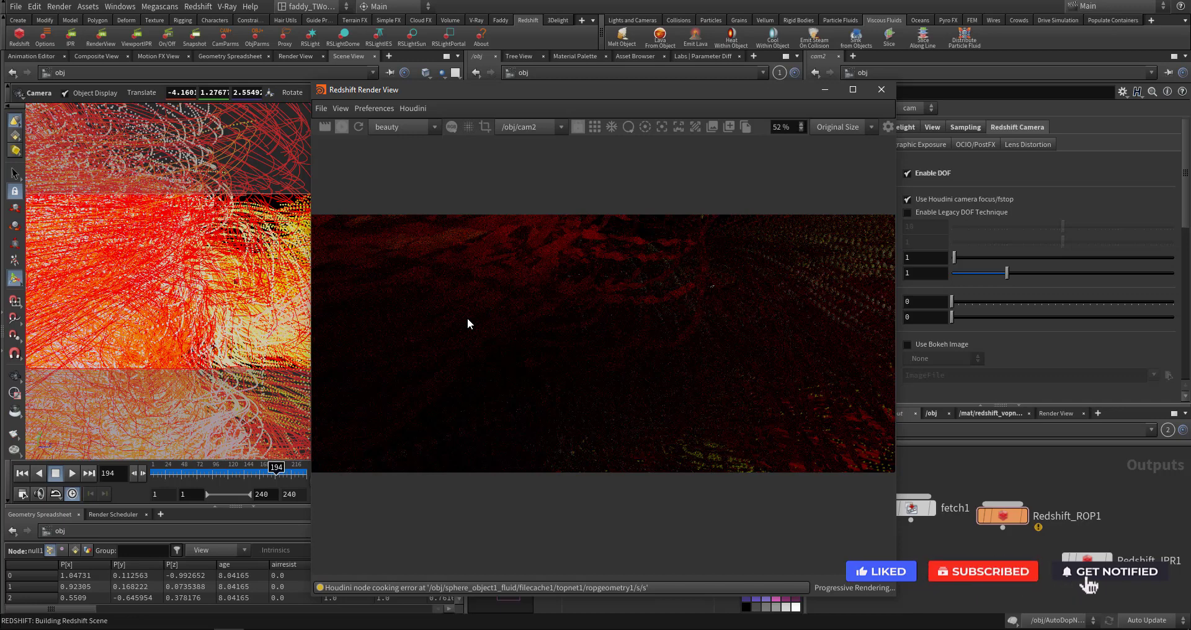
click(343, 126)
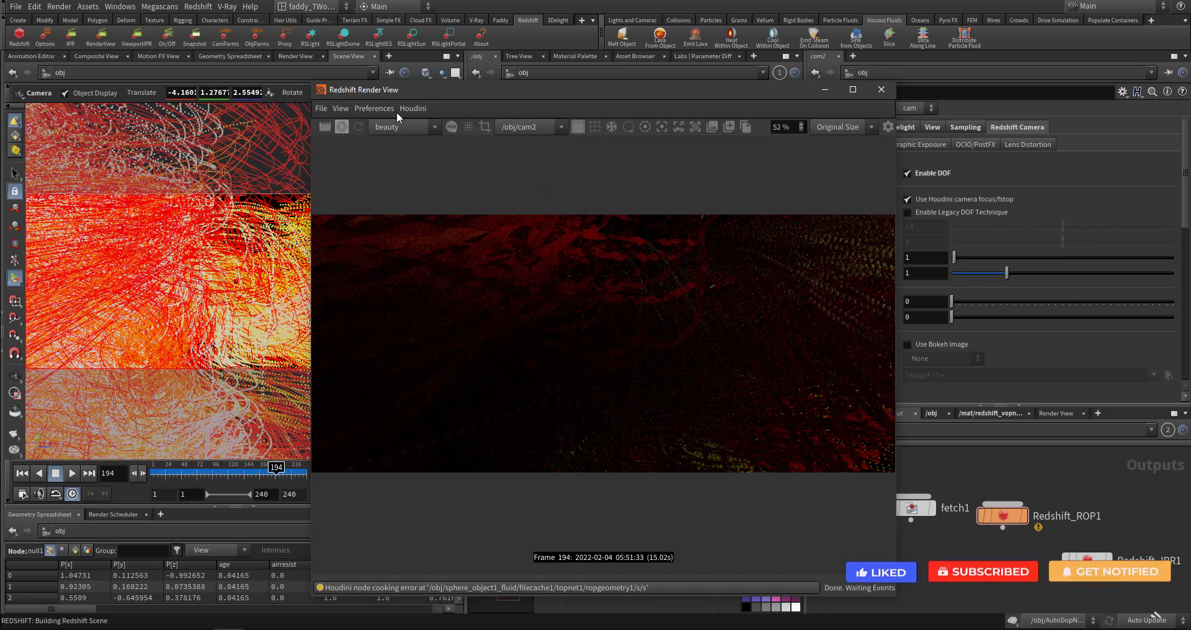
Step: Review the Advanced render settings of Redshift_ROP1, including its sampling, denoising and motion blur sections
drag(494, 98, 303, 273)
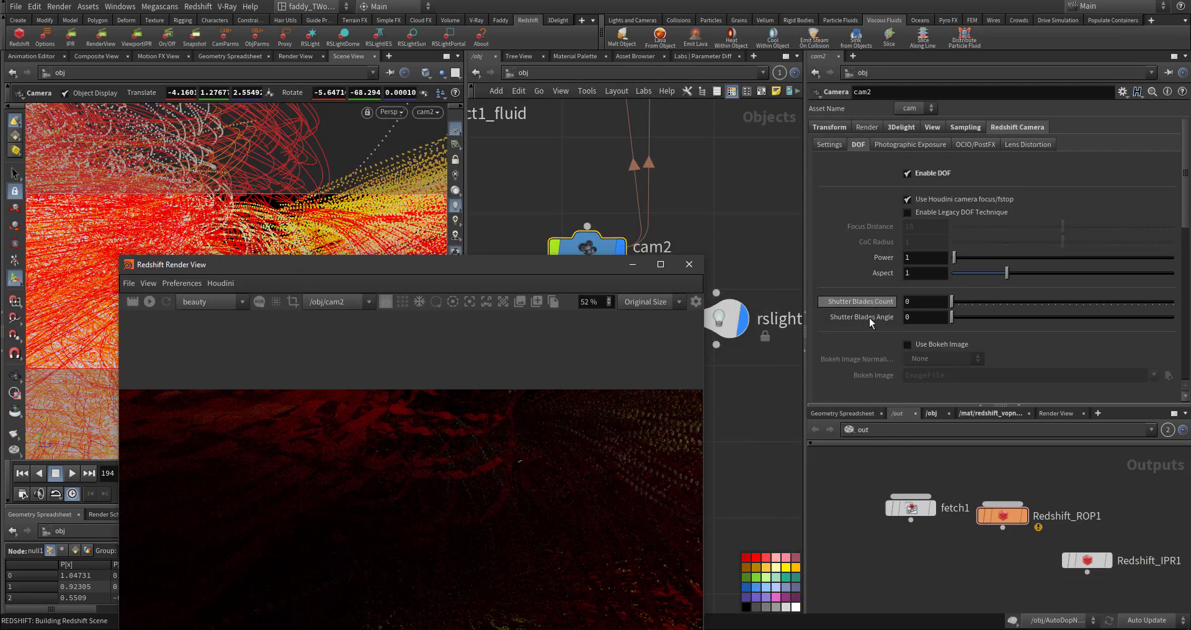
click(1002, 516)
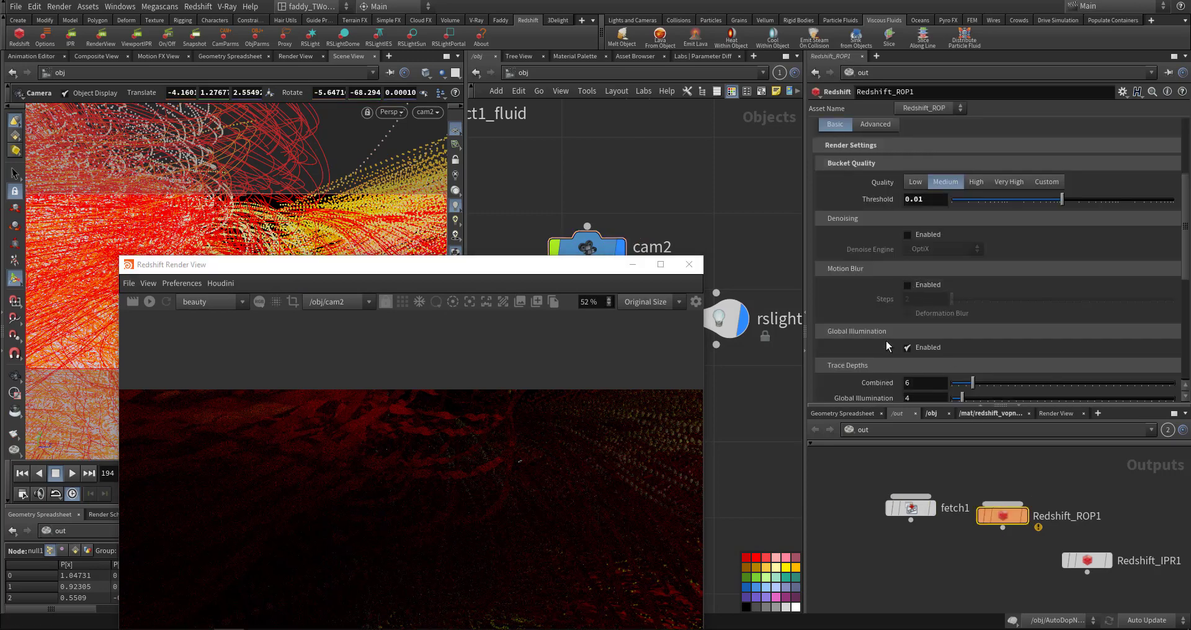
click(874, 127)
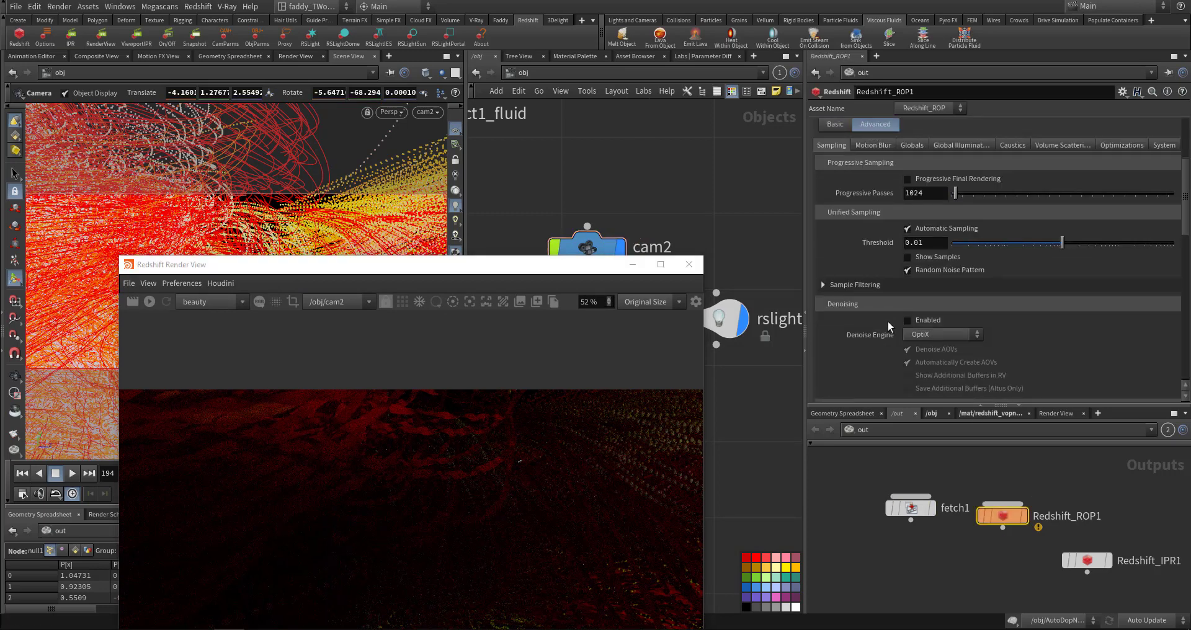
scroll(879, 266, down, 5)
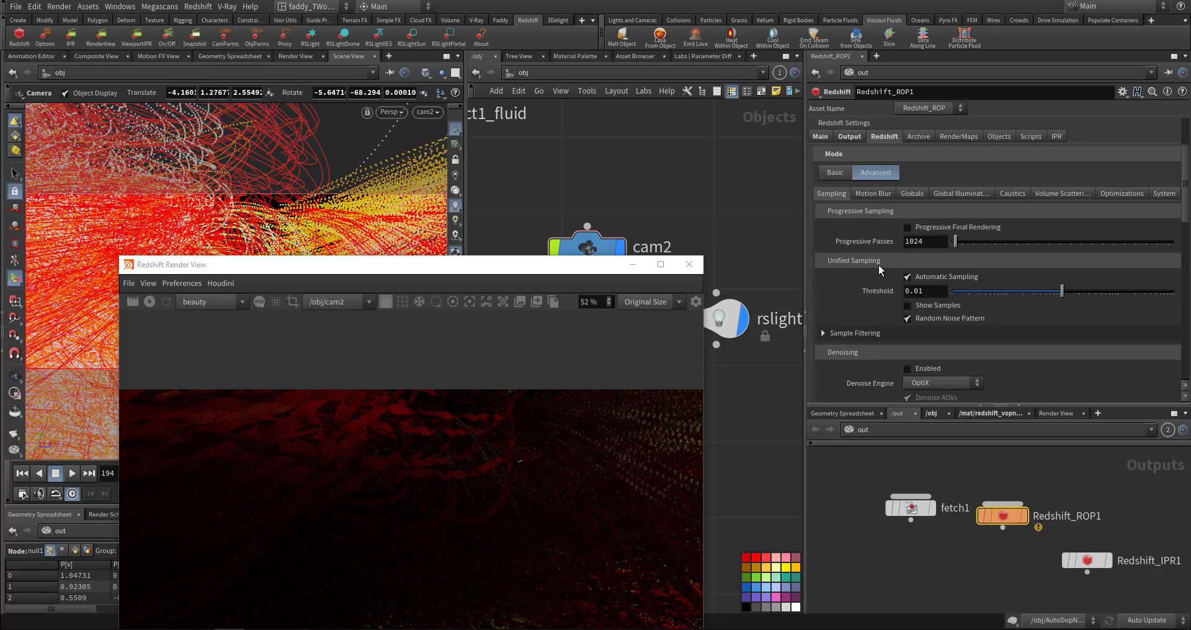
scroll(878, 270, up, 2)
scroll(877, 271, up, 3)
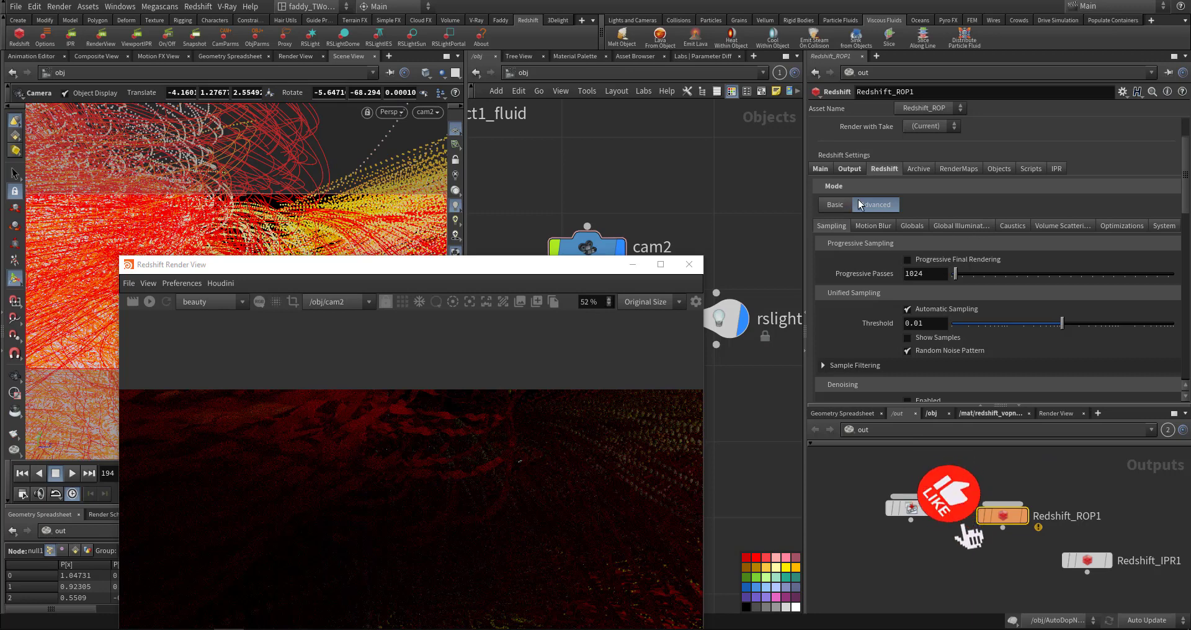
click(873, 228)
click(840, 226)
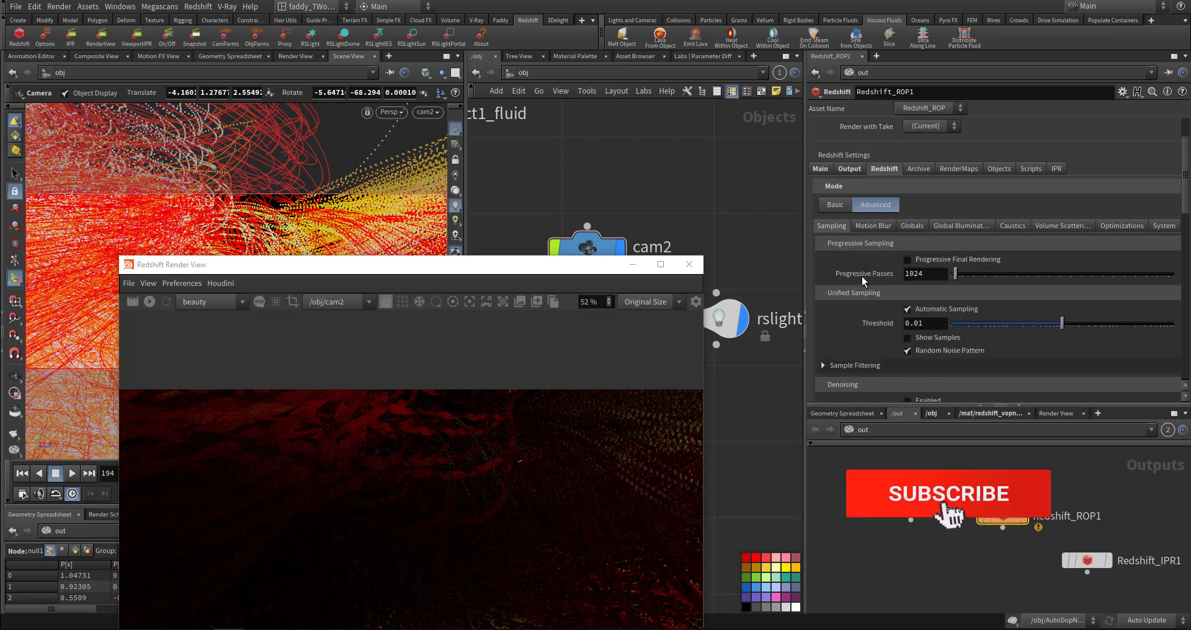
Step: Return Redshift_ROP1 to Basic mode and review its bucket quality, denoising, motion blur, global illumination and trace depth settings
click(829, 206)
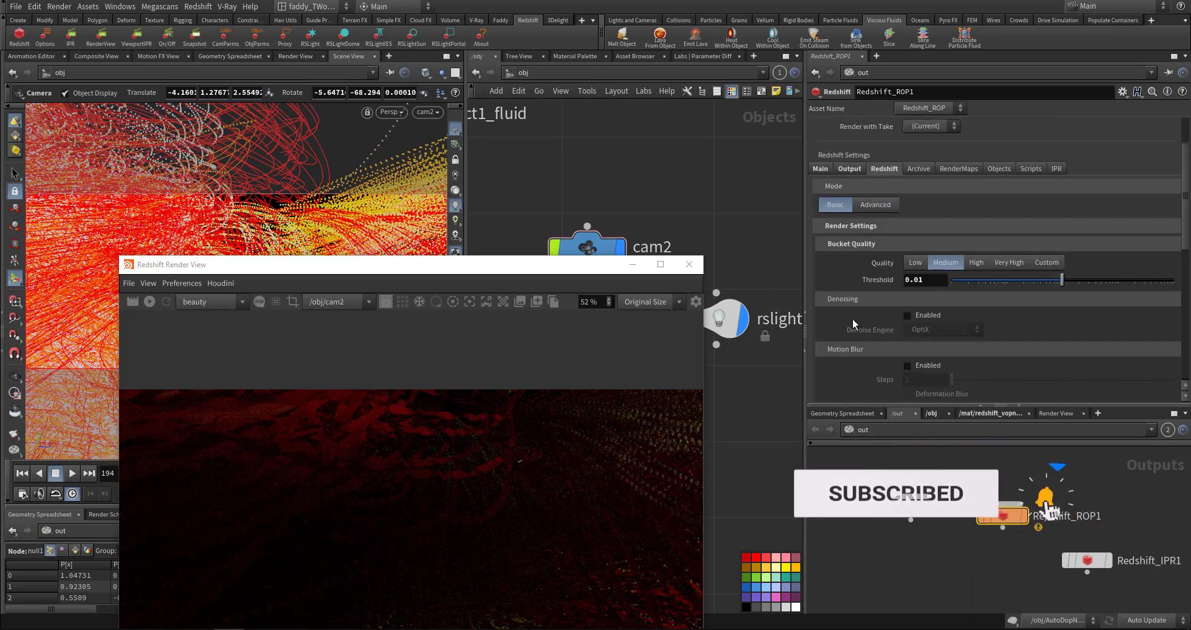
scroll(852, 320, down, 5)
scroll(860, 353, down, 2)
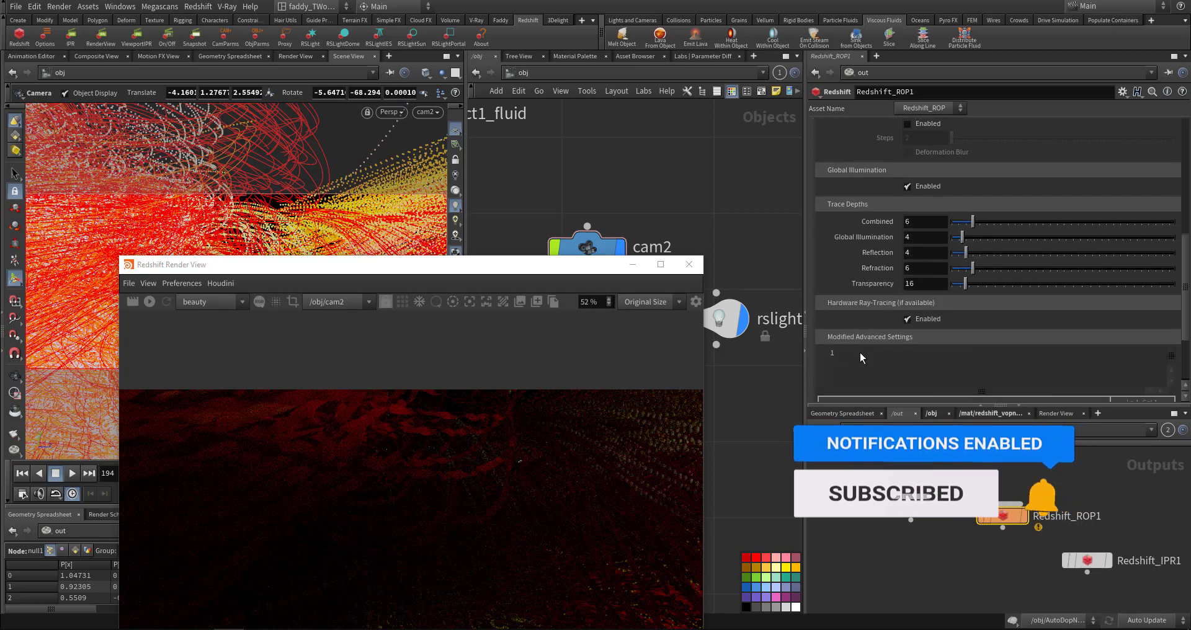
scroll(888, 335, up, 5)
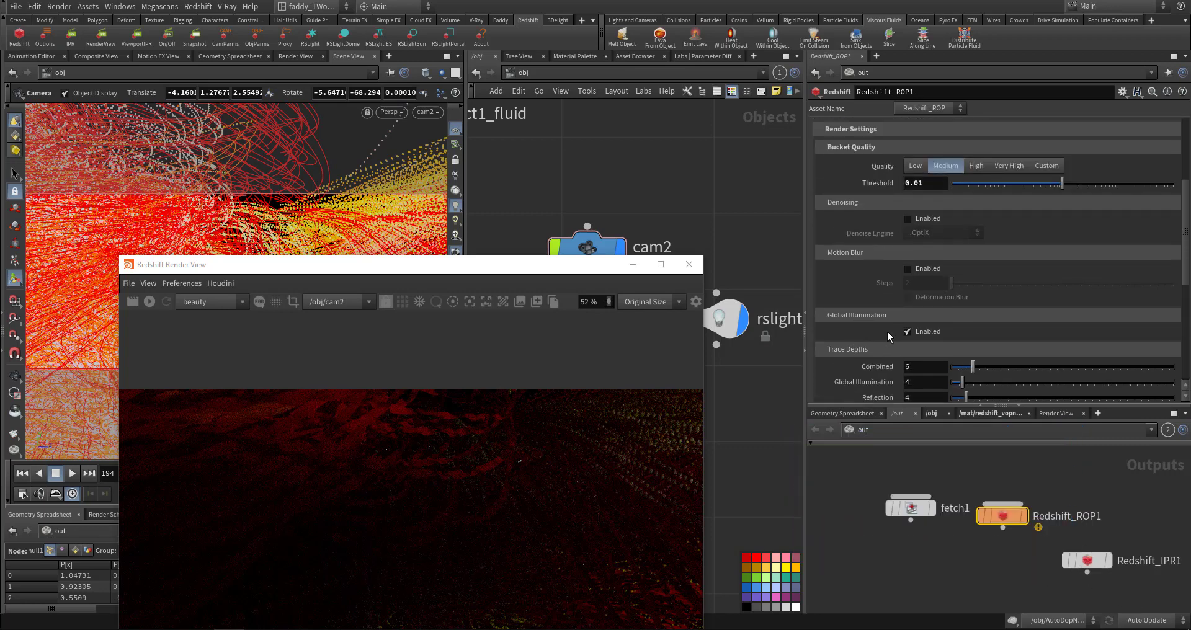
scroll(887, 332, down, 4)
scroll(885, 332, up, 2)
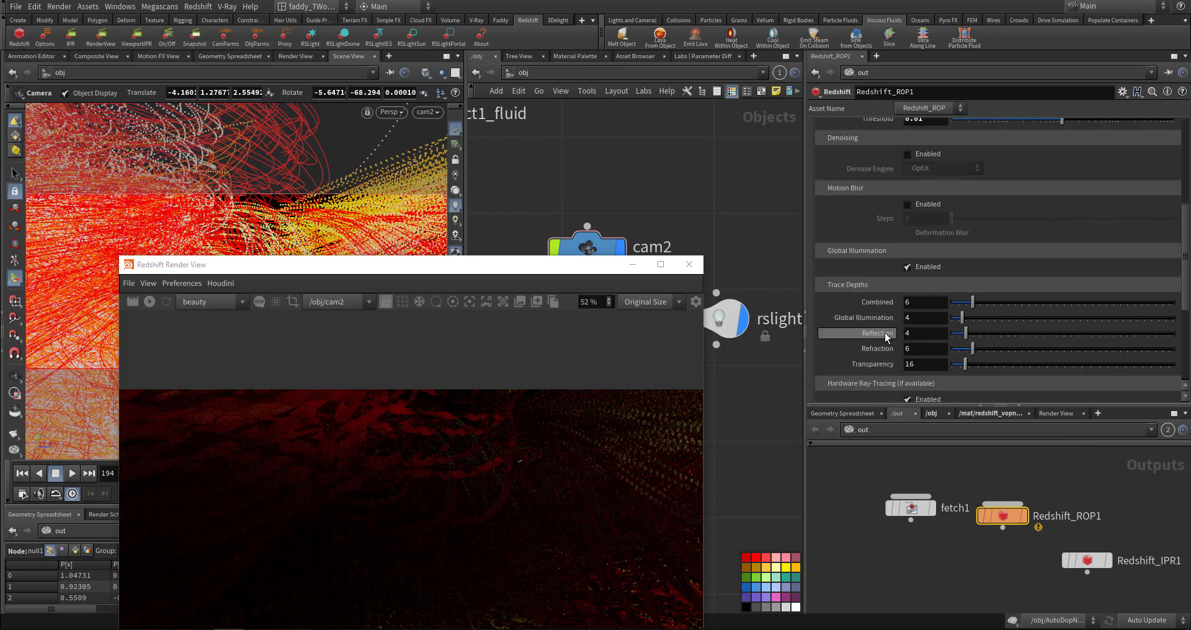
scroll(885, 333, up, 3)
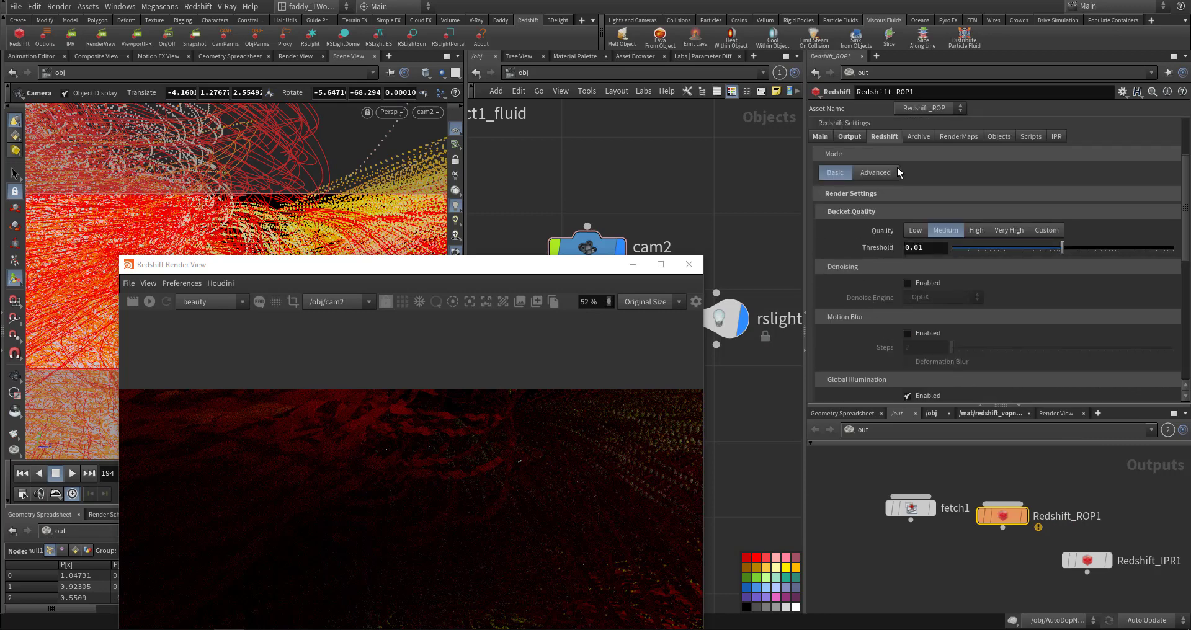
Step: Disable depth of field on cam2 and move the render window clear of the scene view
drag(566, 268, 419, 302)
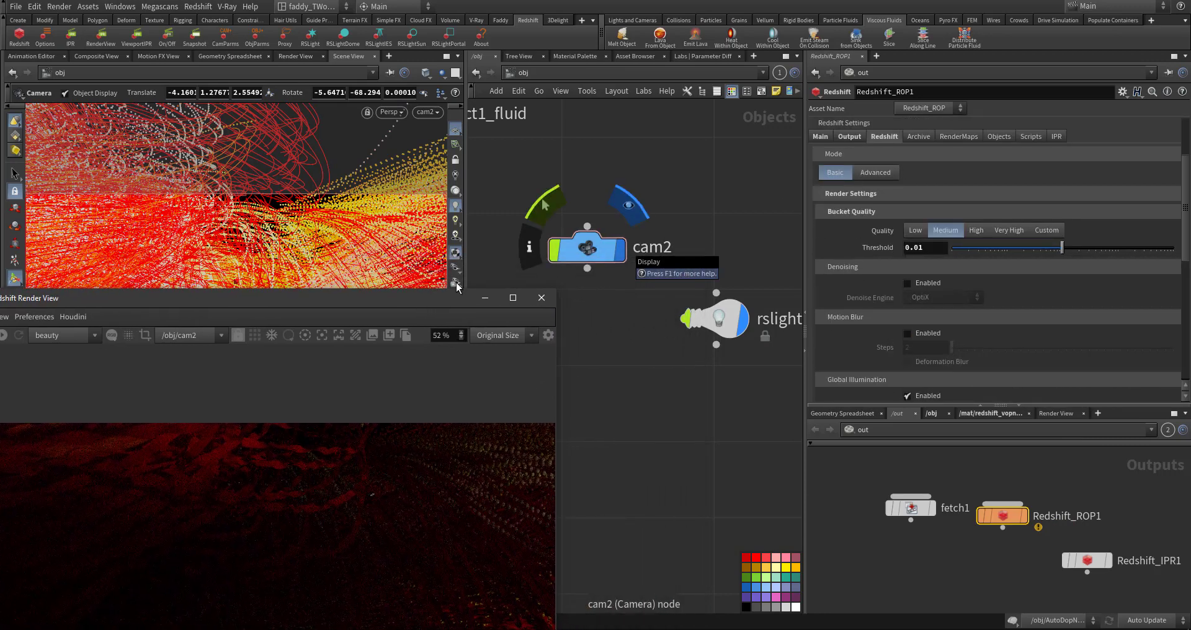
drag(572, 302, 571, 304)
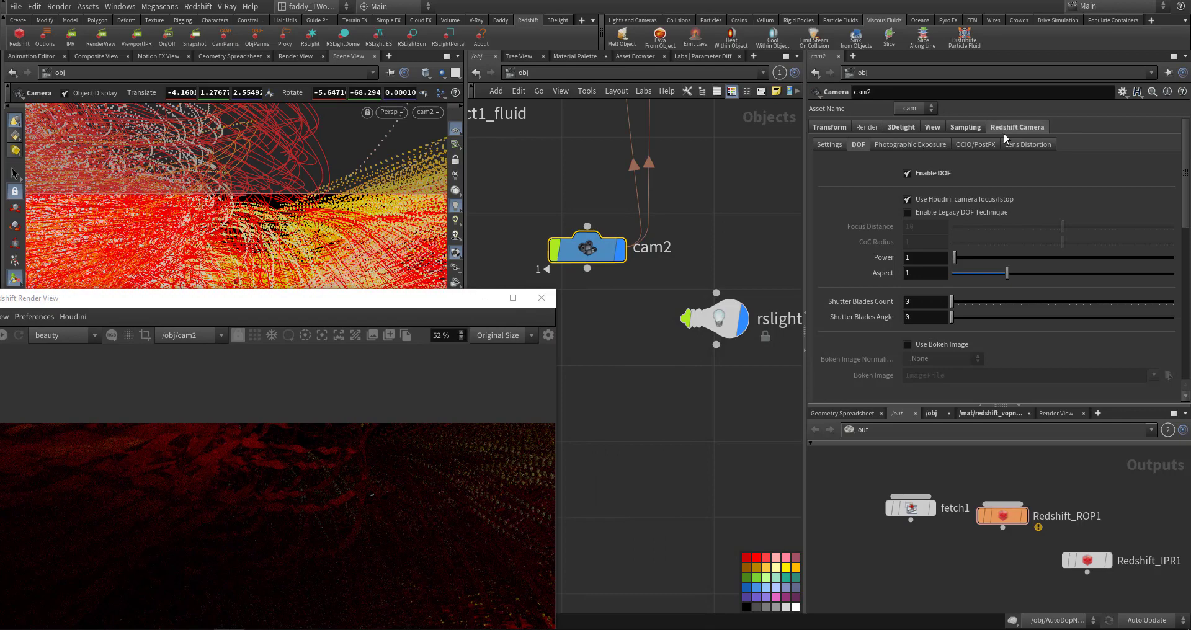
click(906, 175)
drag(395, 301, 1026, 260)
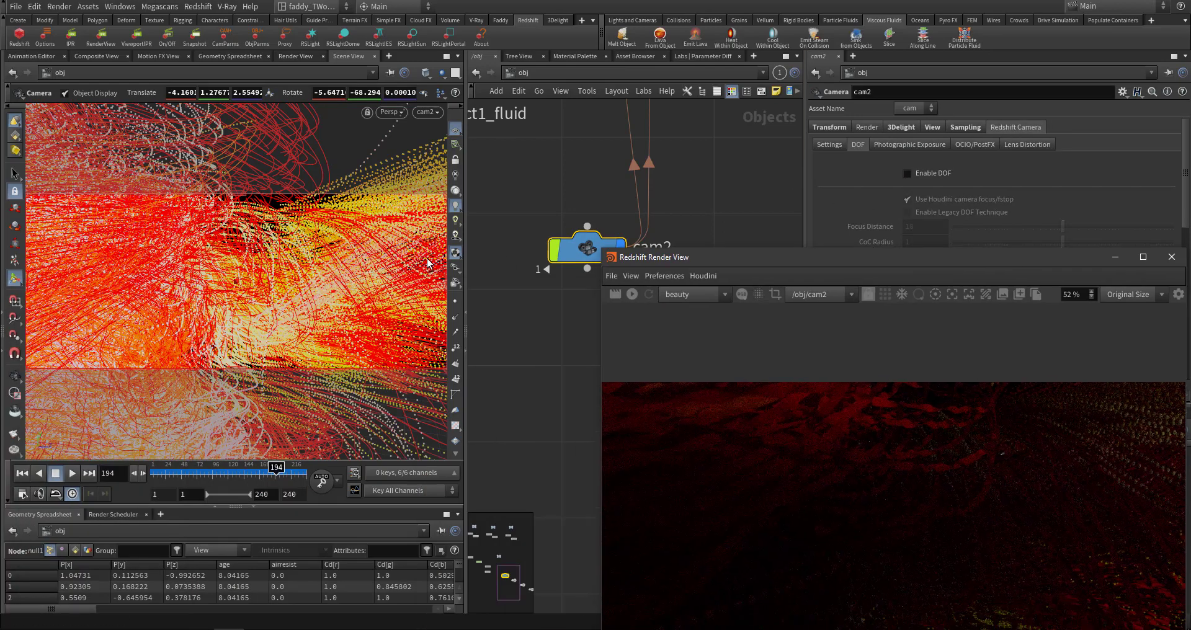
Step: Look through cam2 with the camera locked to the view, reframe it on the upright strand tufts, and render a short preview
click(13, 376)
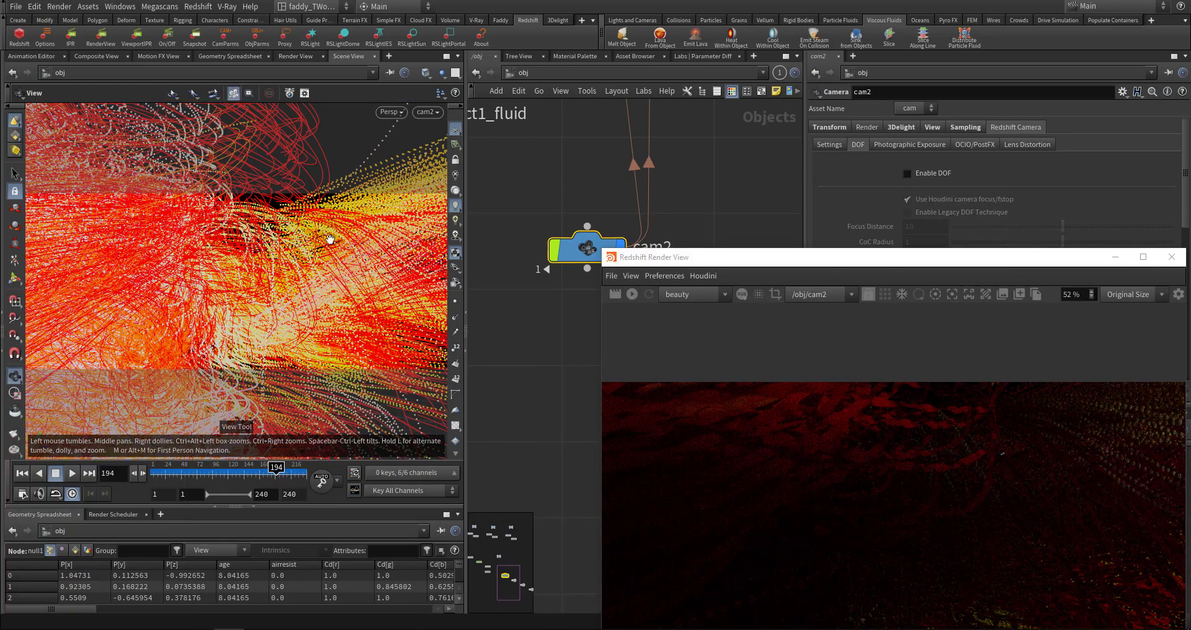
drag(329, 239, 318, 285)
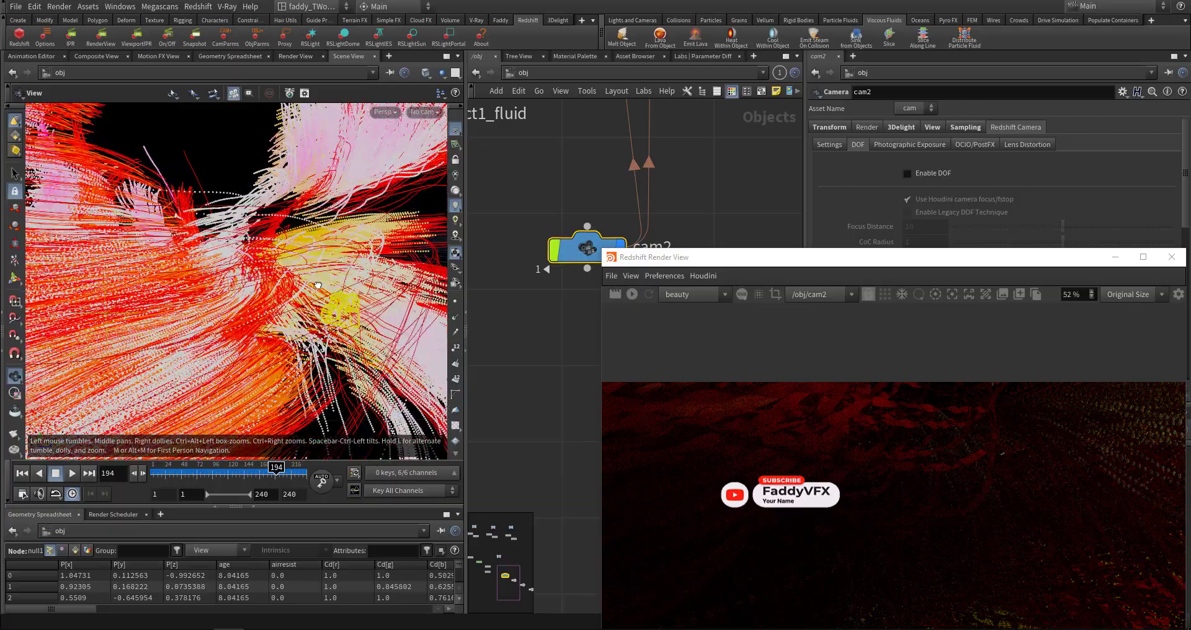
click(423, 111)
click(445, 186)
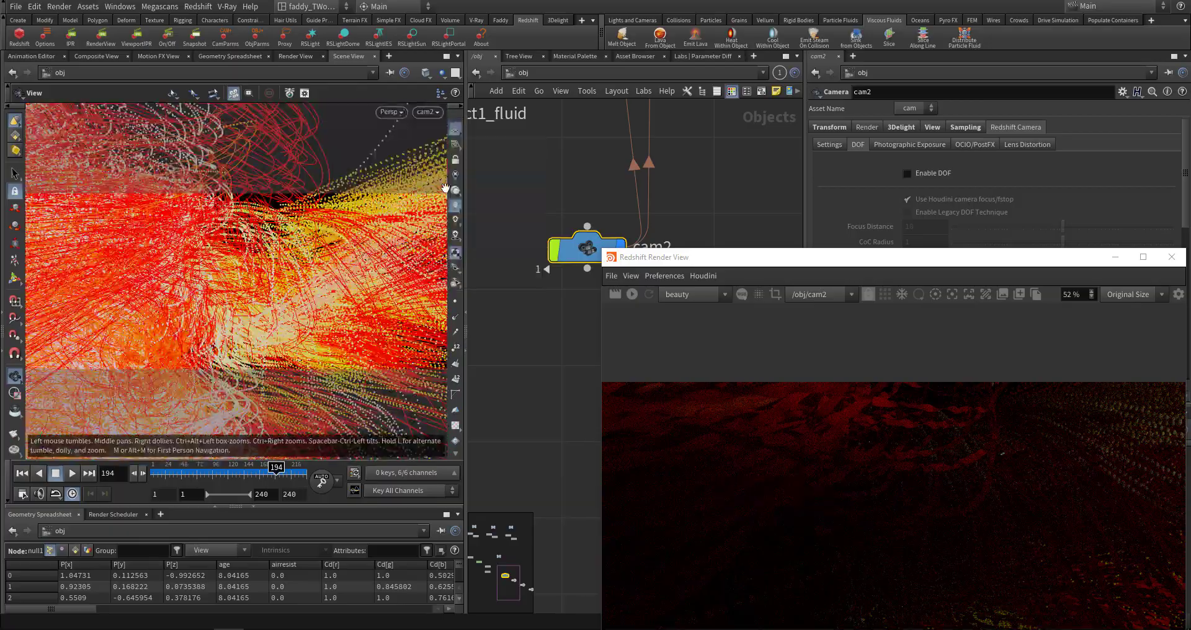
drag(260, 267, 287, 293)
drag(696, 266, 454, 127)
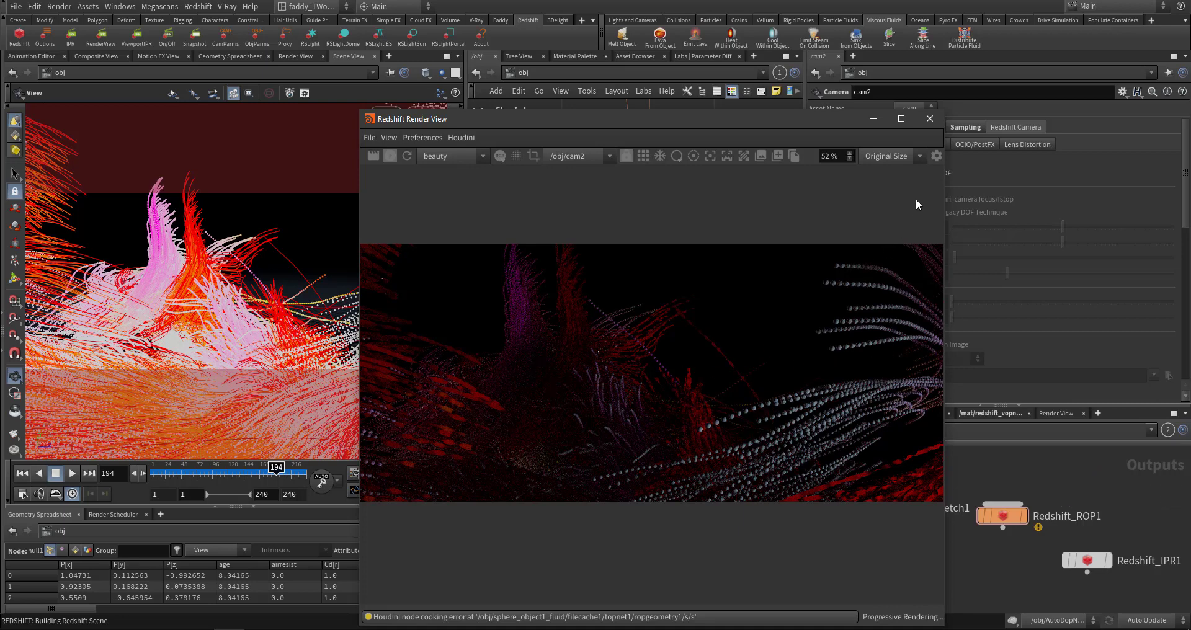
click(384, 155)
Step: Set the particle Global Scale Multiplier of geo1 to 0.01 and restart the live render
drag(467, 124, 117, 335)
middle_drag(702, 412, 810, 490)
middle_drag(608, 320, 776, 266)
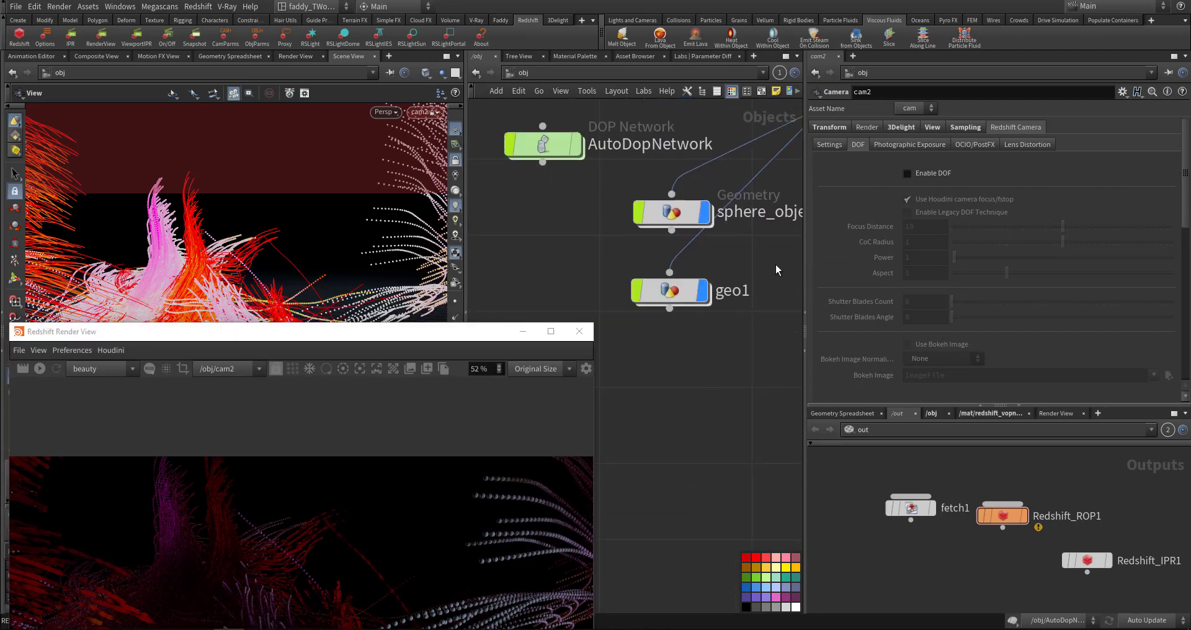
click(689, 291)
drag(918, 216, 956, 220)
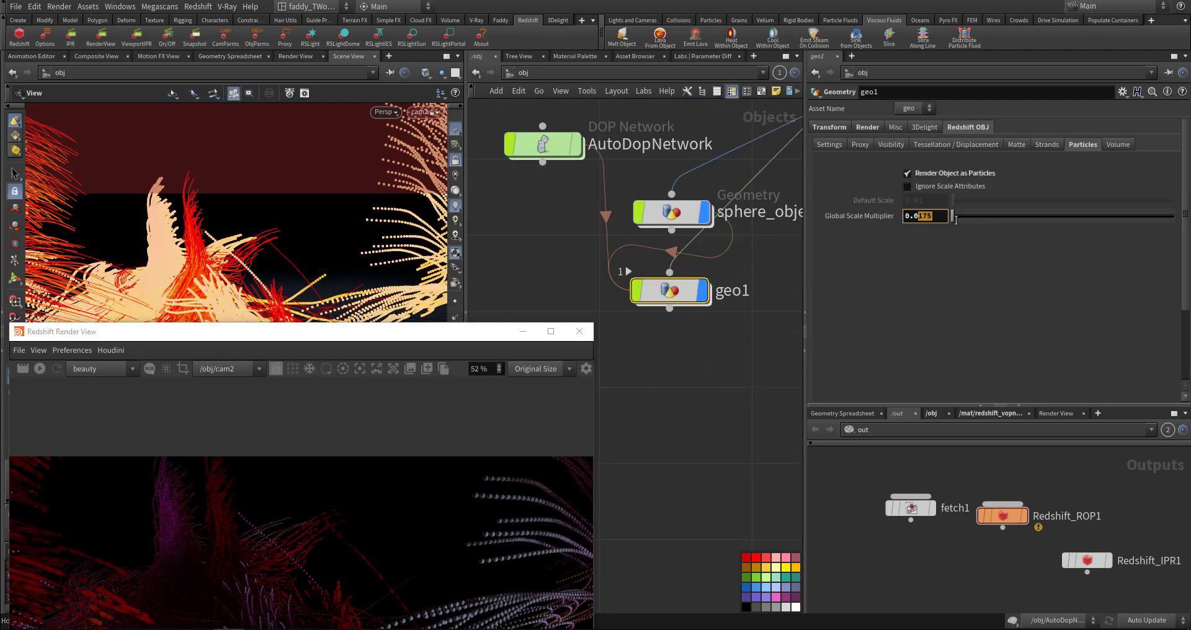
drag(416, 331, 815, 214)
click(434, 254)
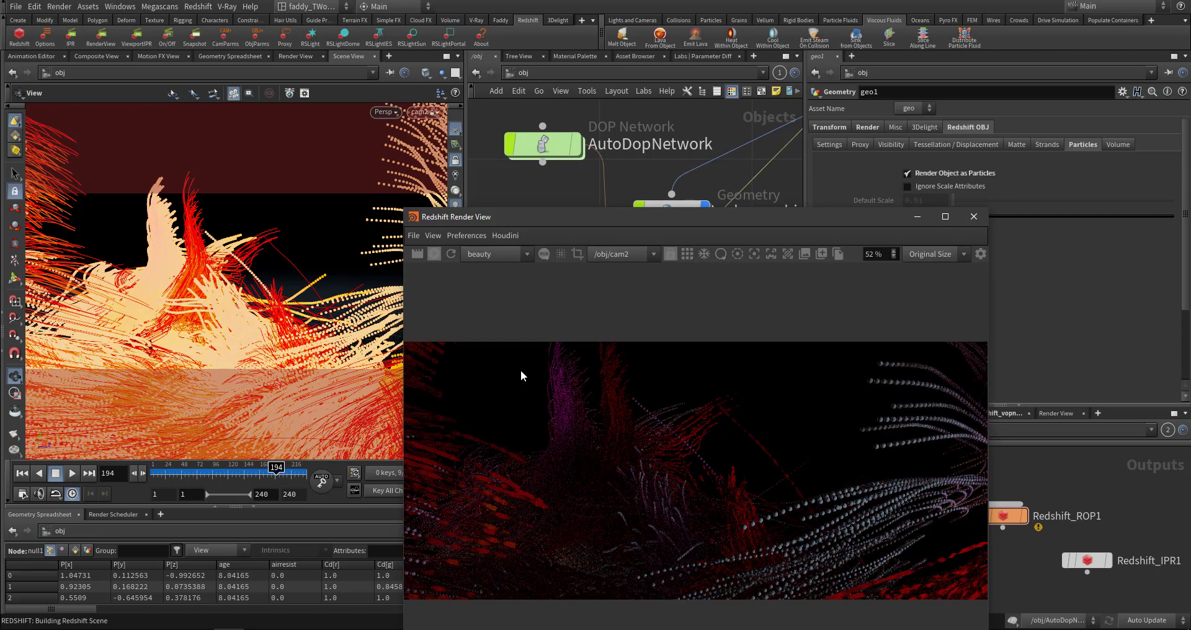
Step: Reframe cam2 from the strand tufts onto the swirling centre of the fluid while the live render updates
click(322, 294)
drag(218, 315, 98, 337)
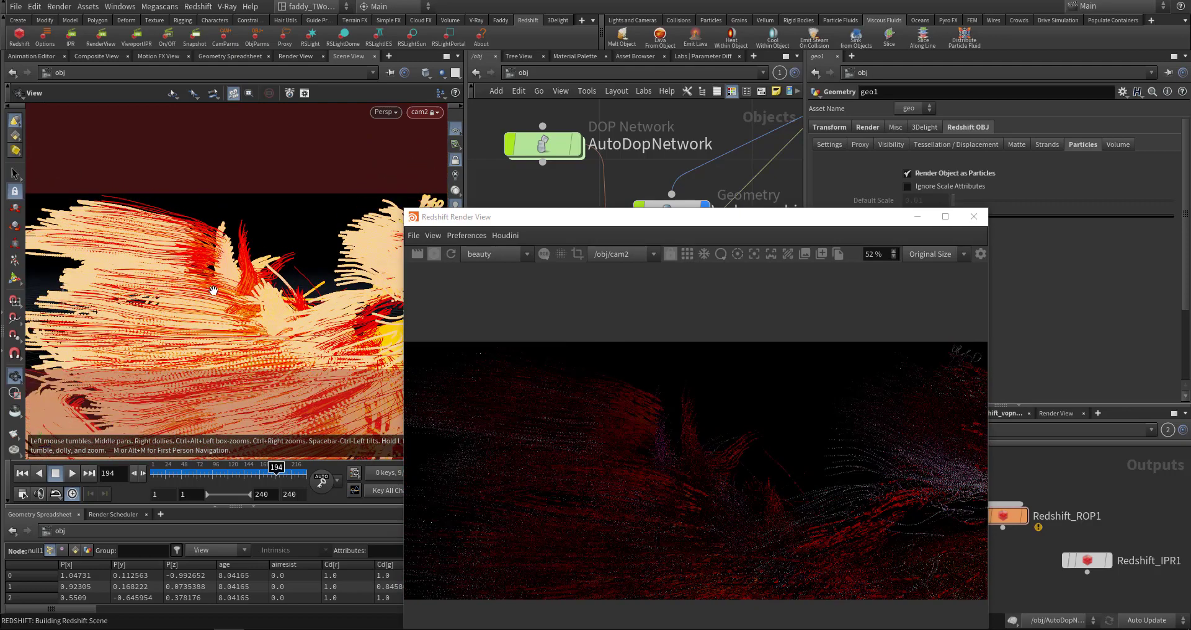
drag(259, 305, 259, 363)
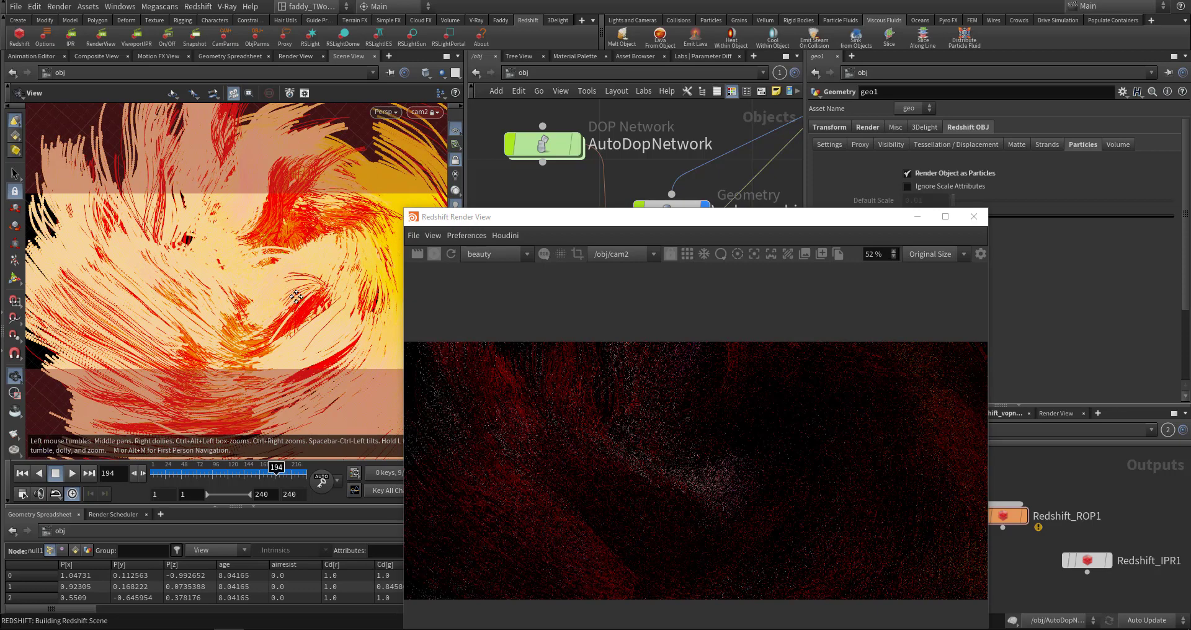
drag(296, 298, 299, 312)
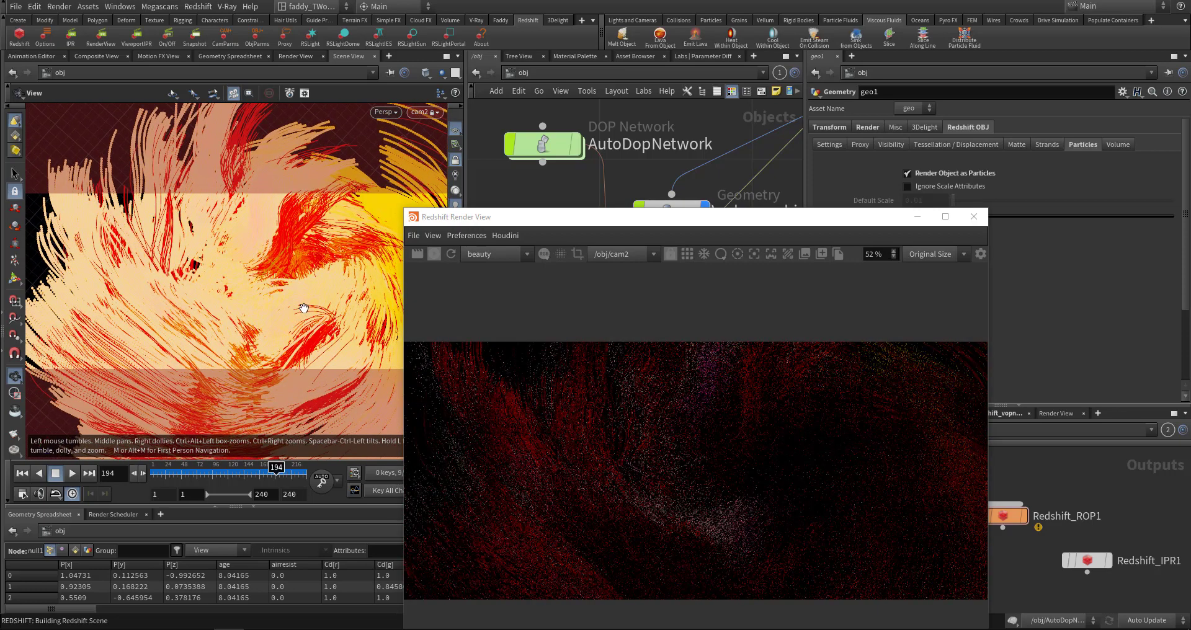
middle_drag(298, 310, 289, 327)
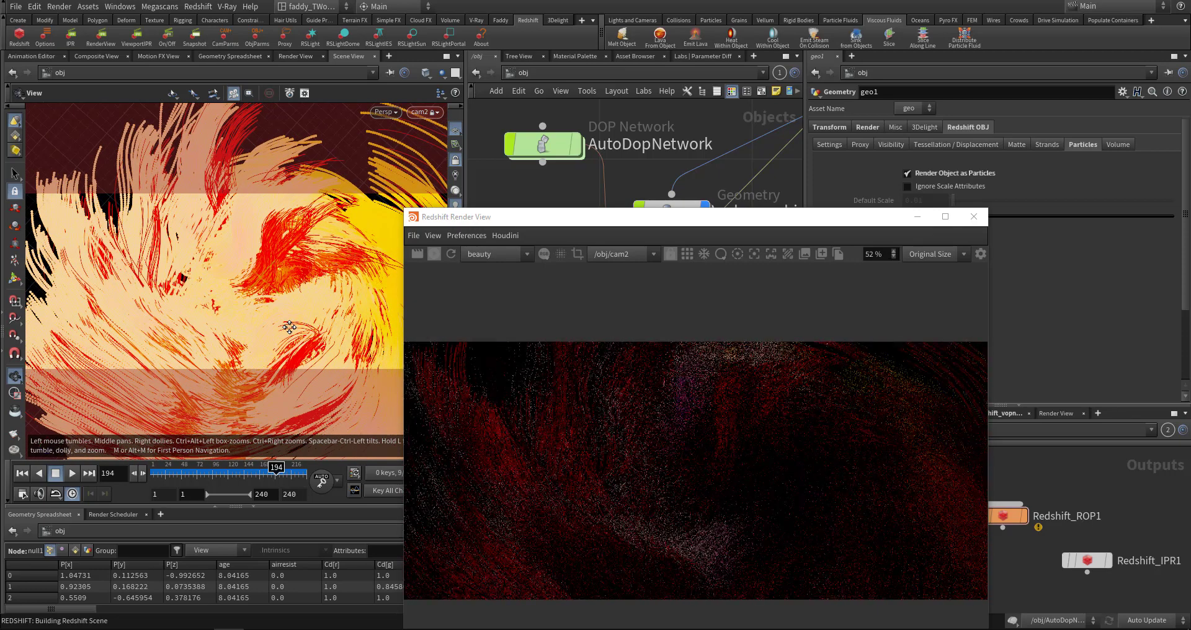
Step: Resize the render window to fit closely around the image and place it beside the scene view
drag(599, 217, 430, 69)
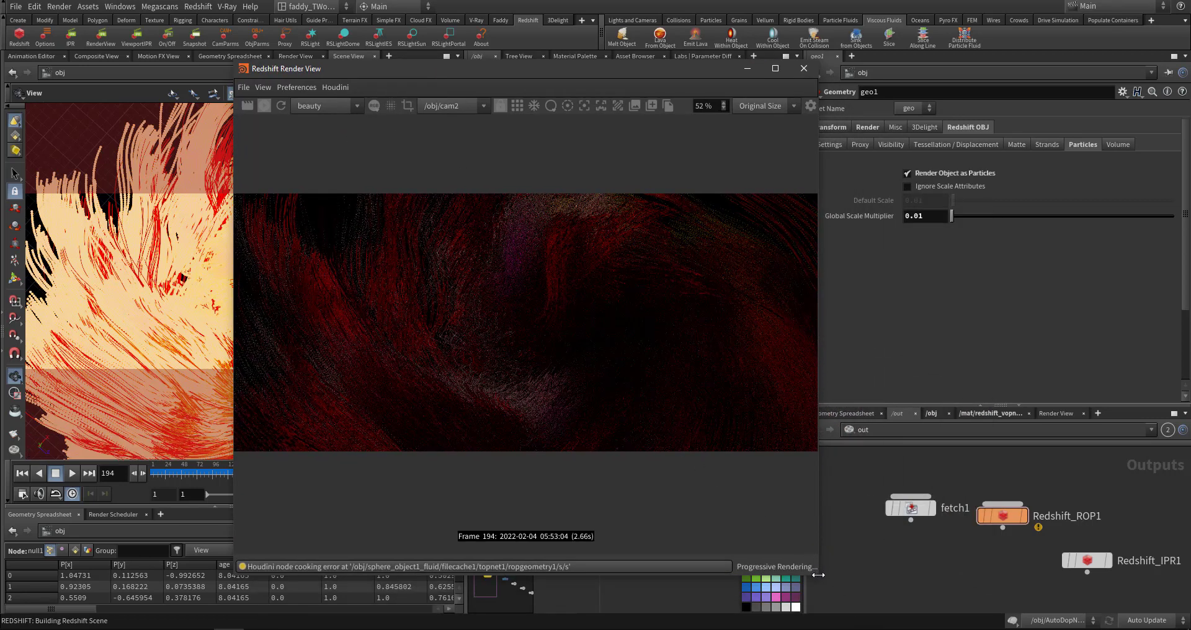
drag(819, 575, 875, 520)
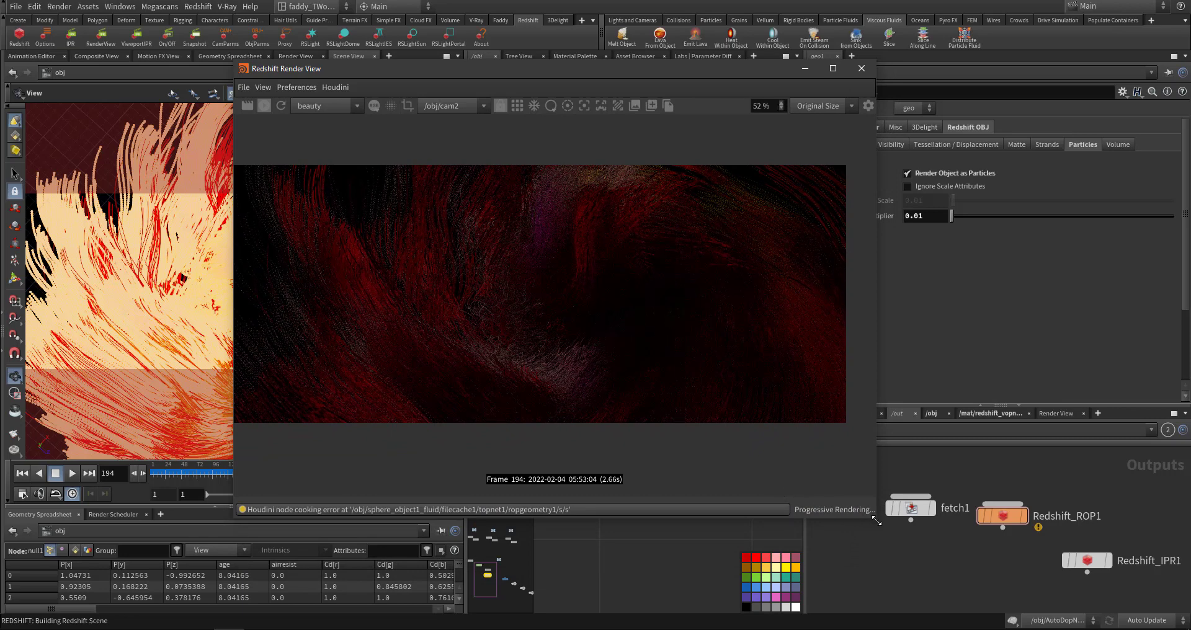
drag(876, 521, 842, 423)
drag(534, 74, 680, 110)
Step: Turn cam2 around the swirl and preview the simulation at frame 161 and at frame 219
mouse_move(269, 324)
mouse_down()
mouse_move(289, 265)
mouse_move(335, 251)
mouse_move(226, 269)
mouse_move(250, 265)
mouse_up()
click(255, 469)
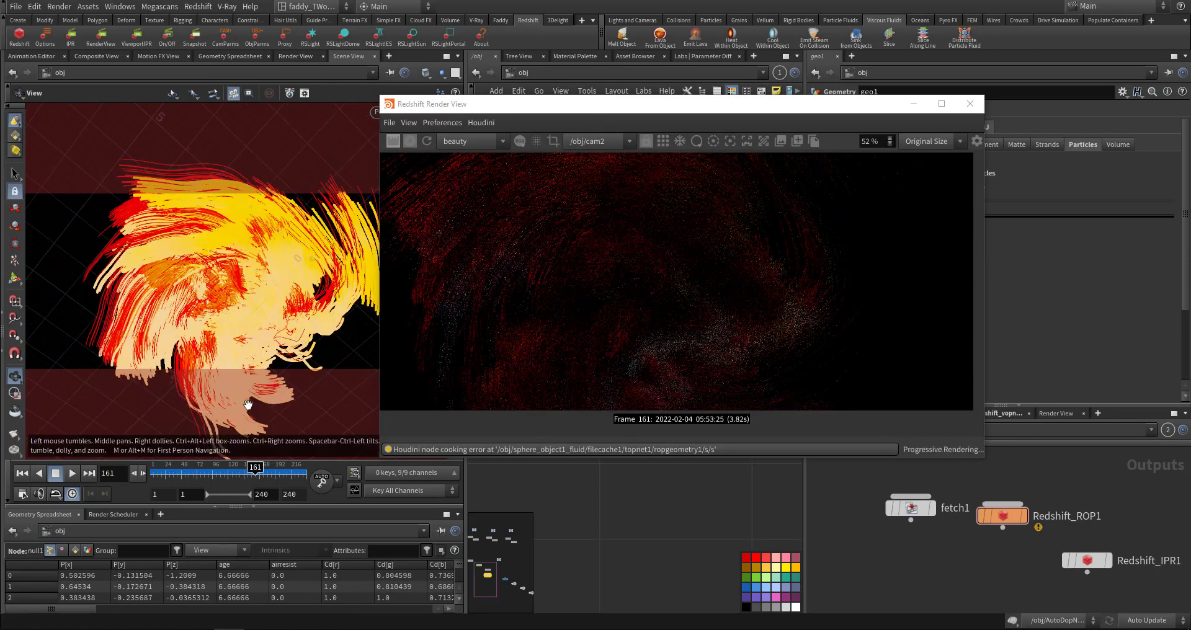
click(294, 471)
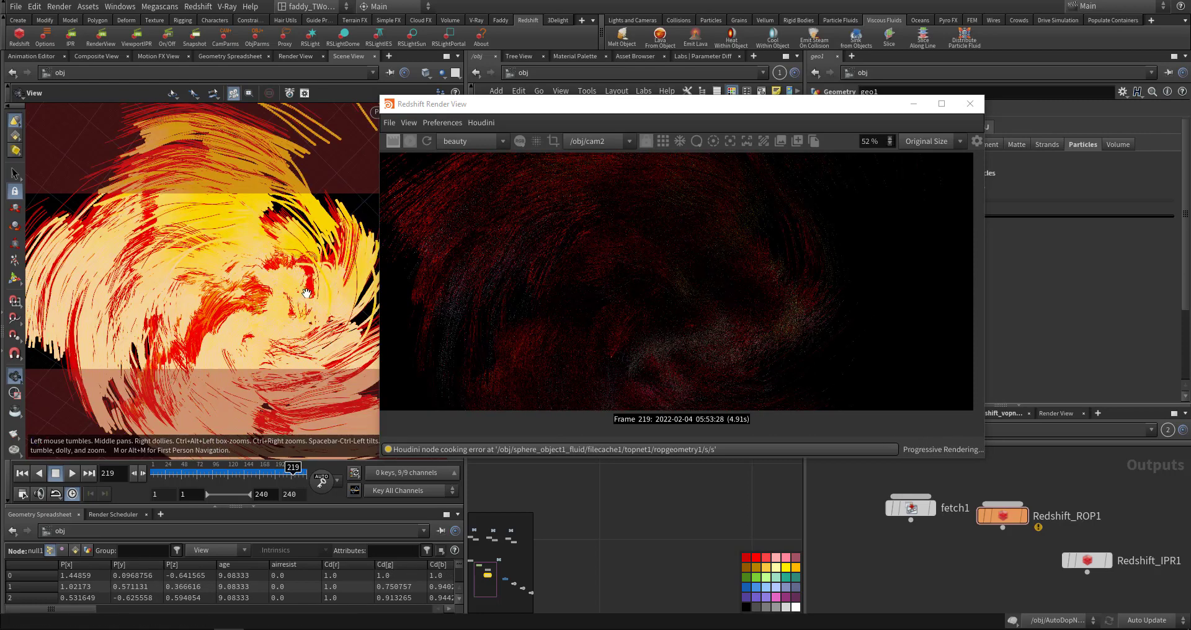
Step: Move cam2 around and closer to the strands at frame 219 to examine the live render from several angles
drag(280, 297, 291, 440)
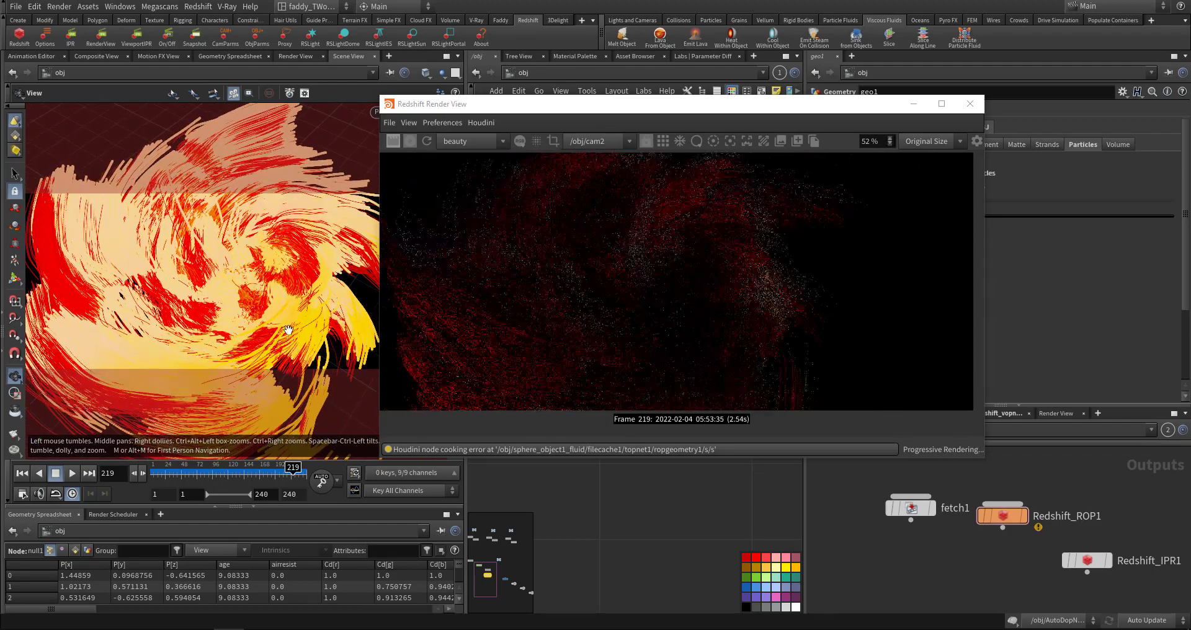
right_drag(280, 315, 200, 330)
drag(199, 330, 259, 298)
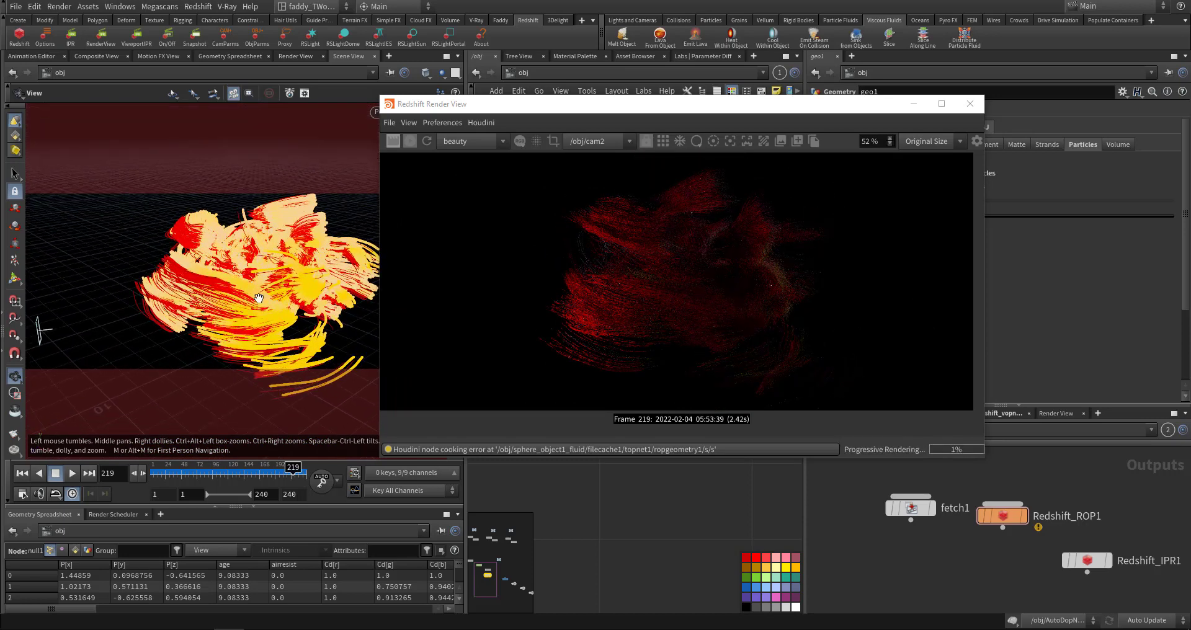
right_drag(259, 298, 368, 289)
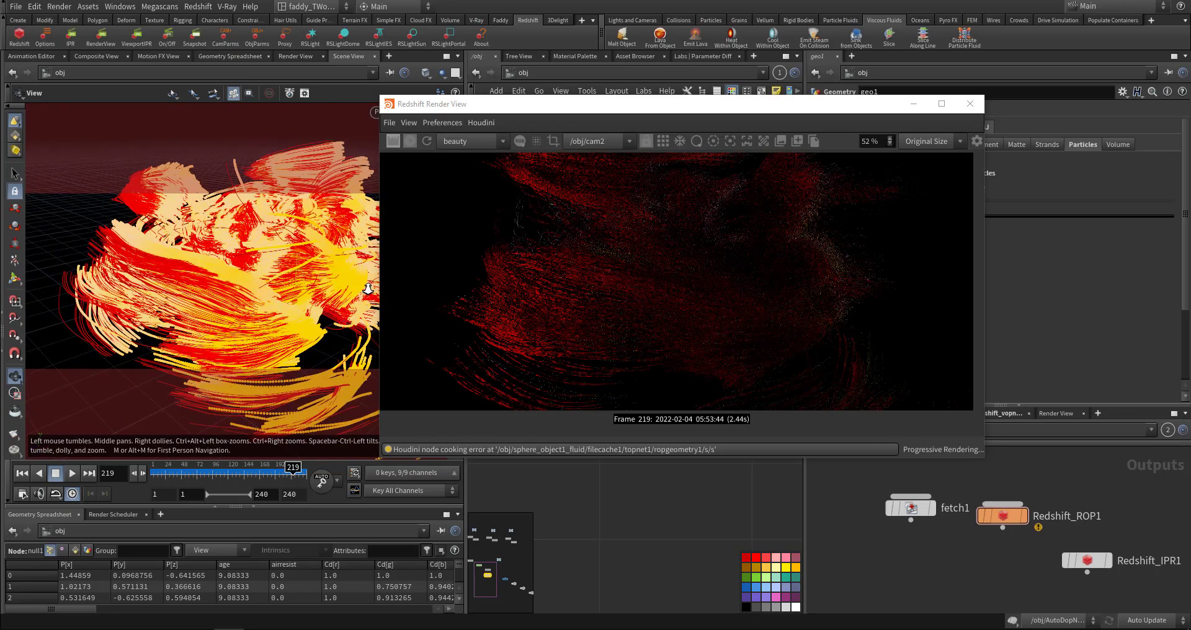
middle_drag(288, 280, 327, 262)
drag(327, 262, 270, 281)
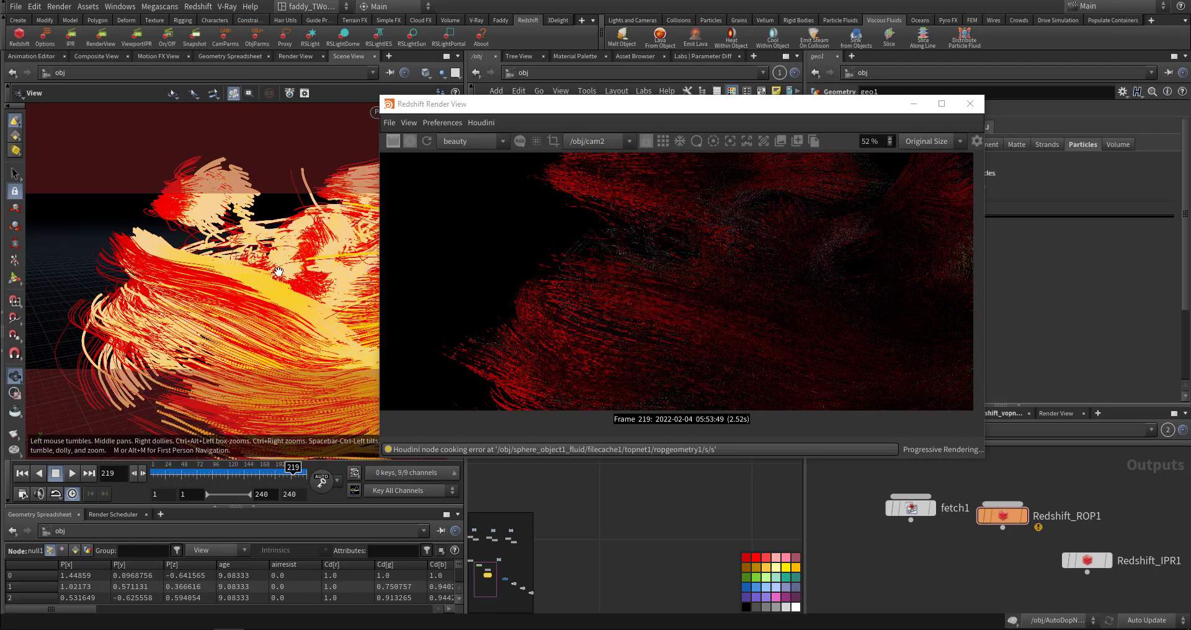
right_drag(278, 271, 391, 253)
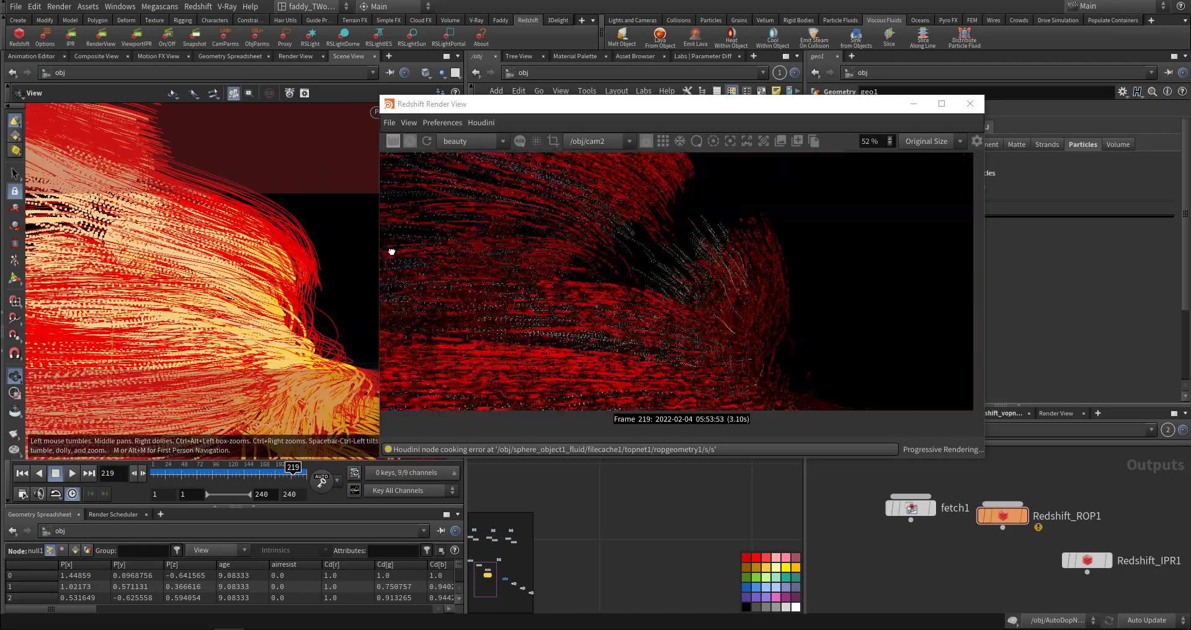
drag(305, 280, 219, 274)
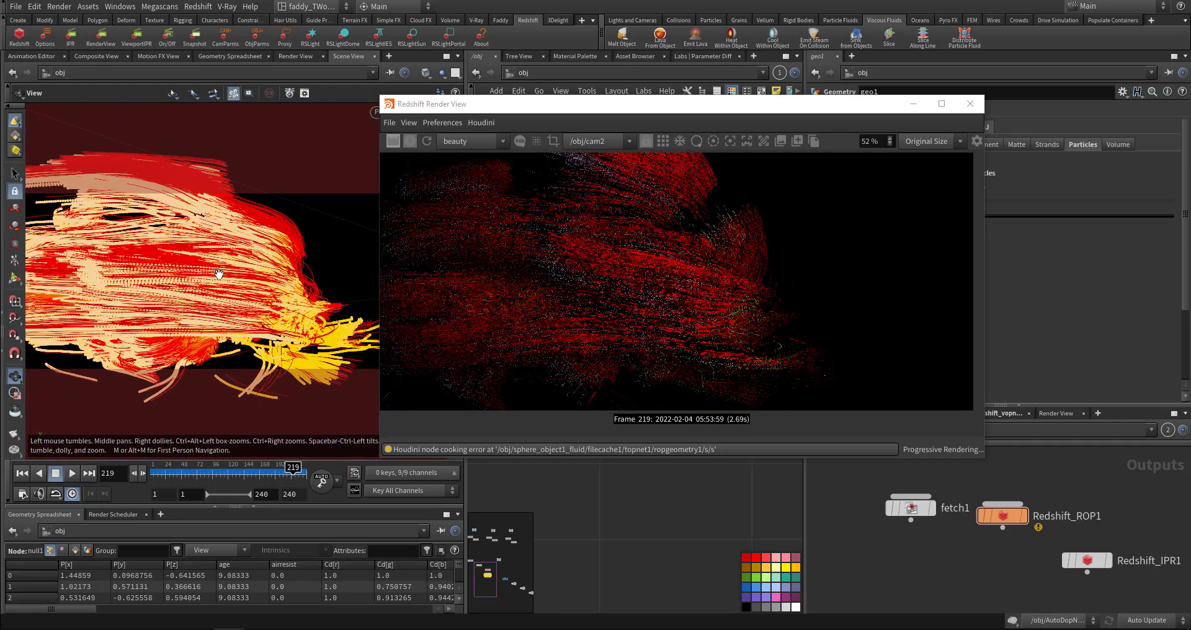
Step: Move the render window off the object's parameters and rotate geo1 by 90 degrees about the X axis
drag(569, 104, 530, 397)
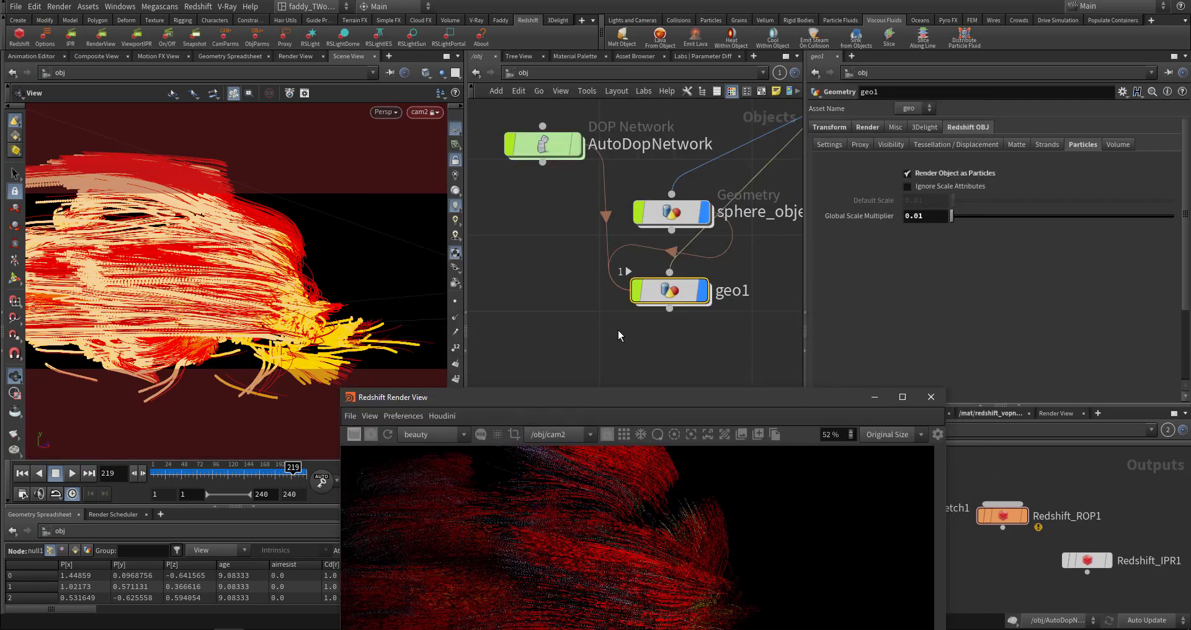
click(830, 127)
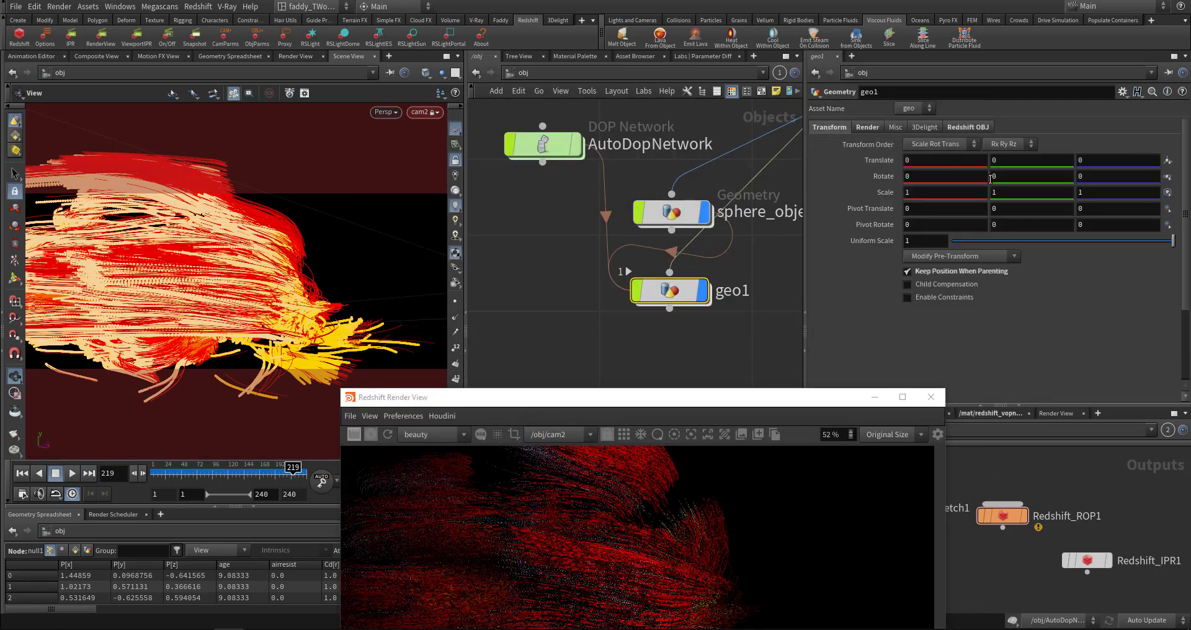
click(945, 176)
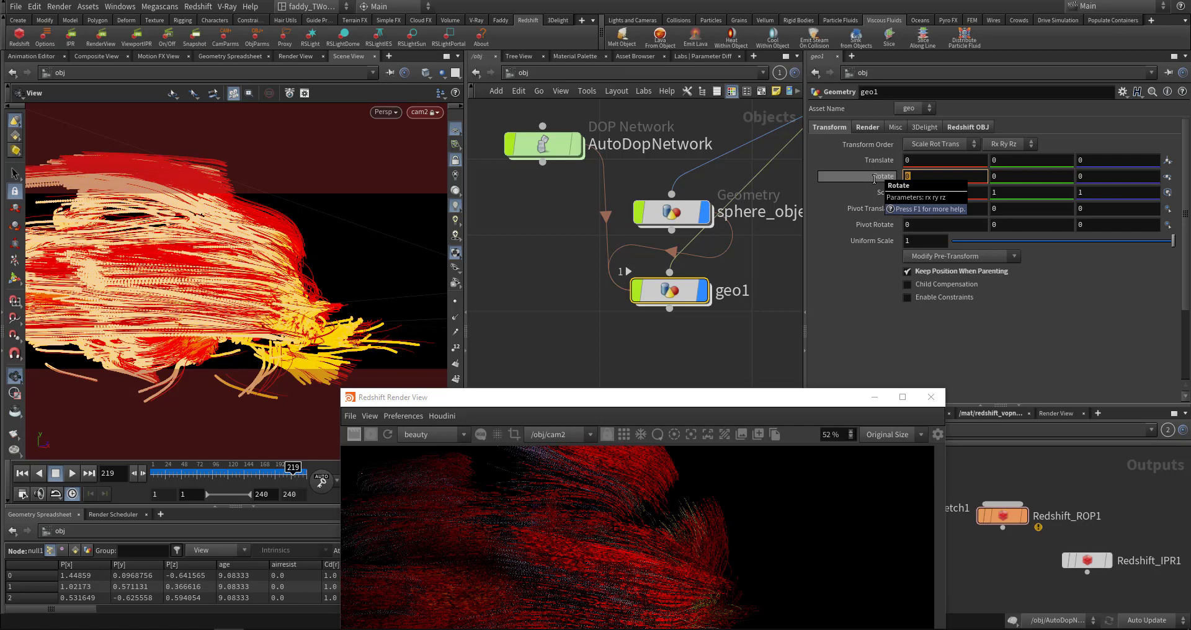
text(90)
key(Return)
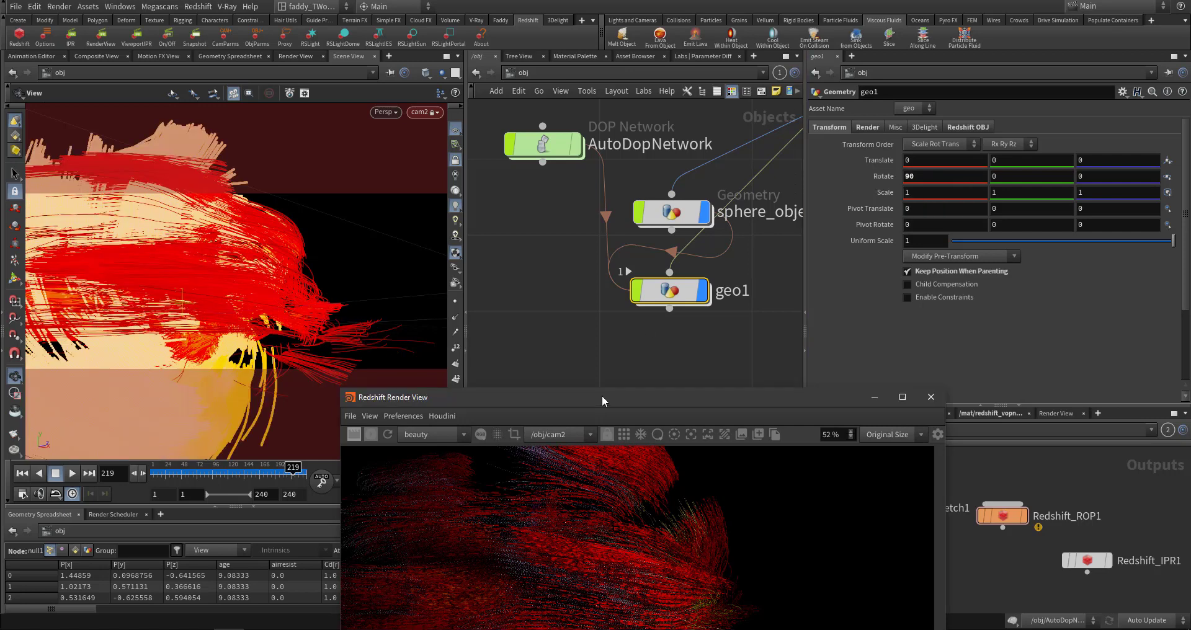
Step: Pull cam2 back to frame the whole fluid and refresh the live render with the rotated geo1
drag(601, 401, 735, 160)
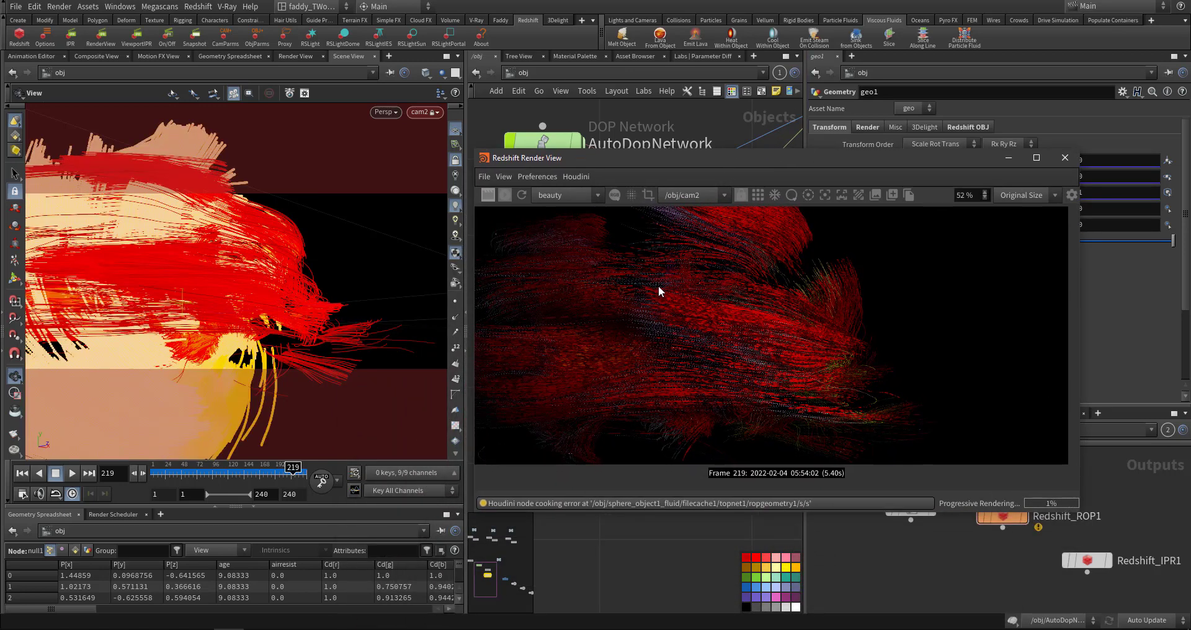
alt+right_drag(312, 299, 197, 316)
alt+middle_drag(239, 304, 265, 293)
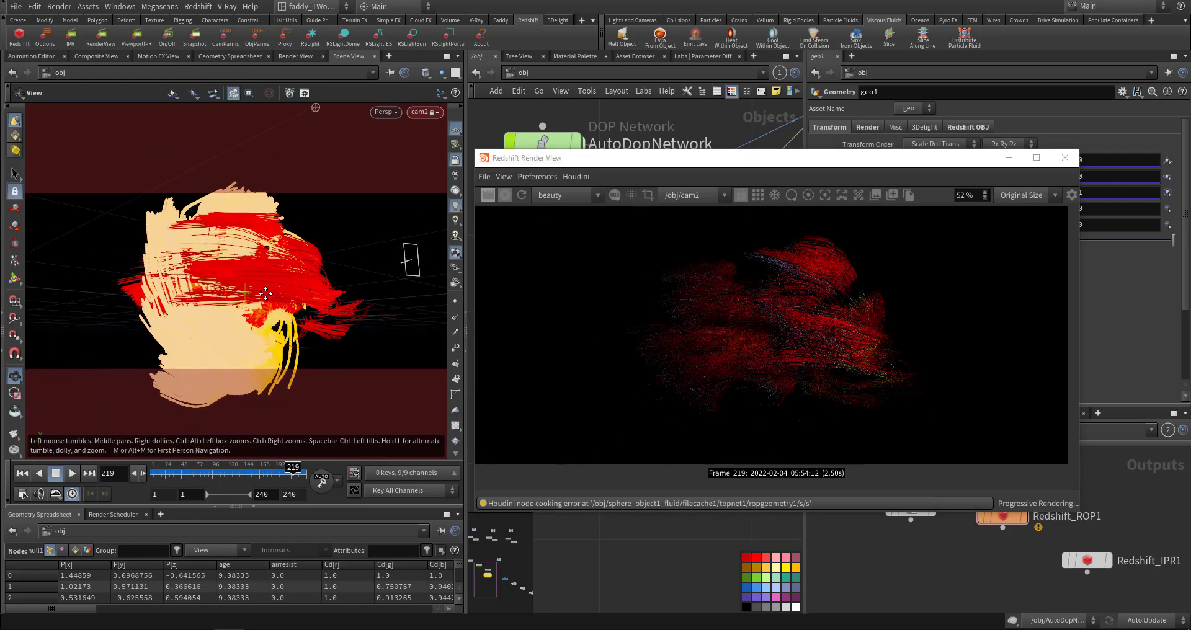
drag(614, 163, 641, 179)
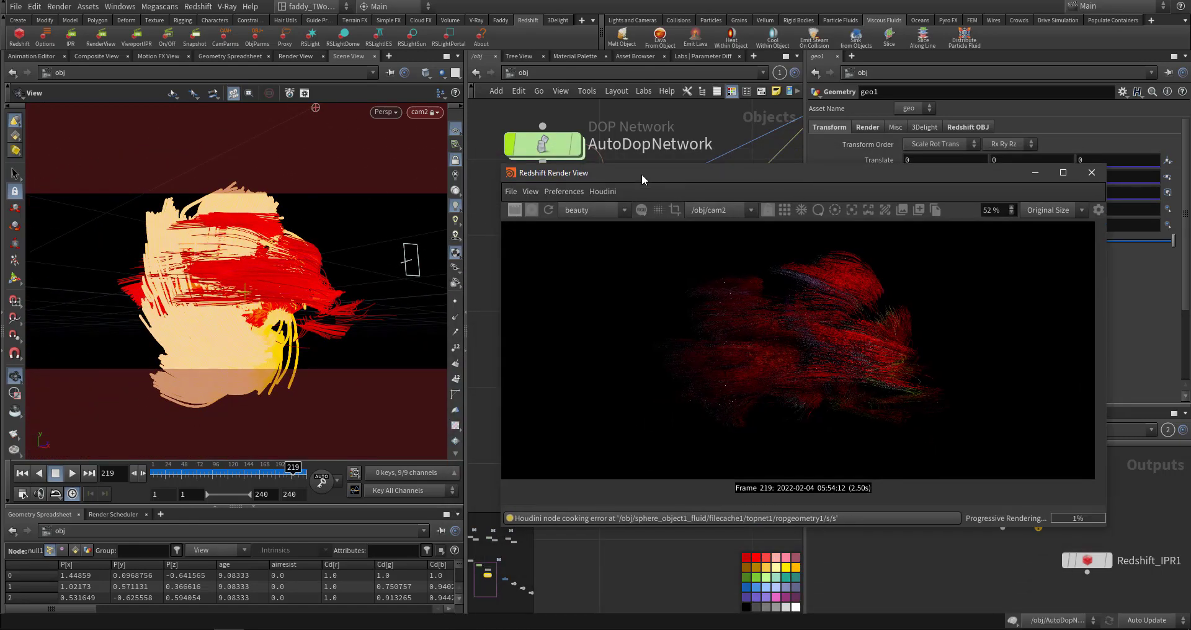
click(548, 211)
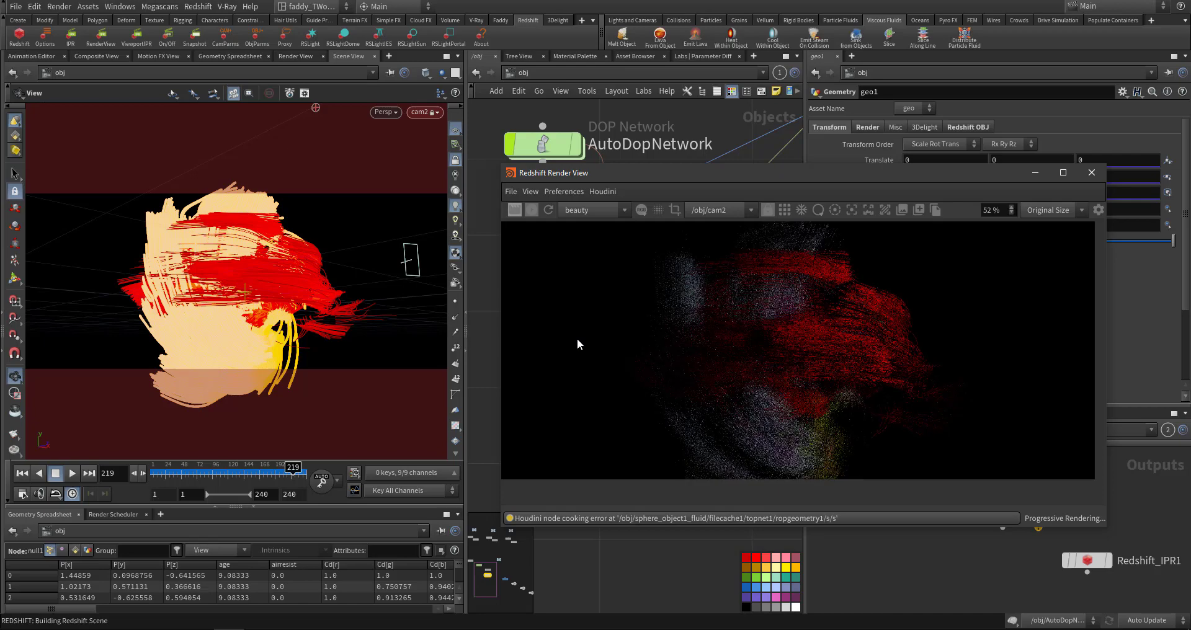
Step: Turn cam2 around the combined strands and bring it closer to their swirling centre at frame 219 for the live render
drag(291, 291, 375, 276)
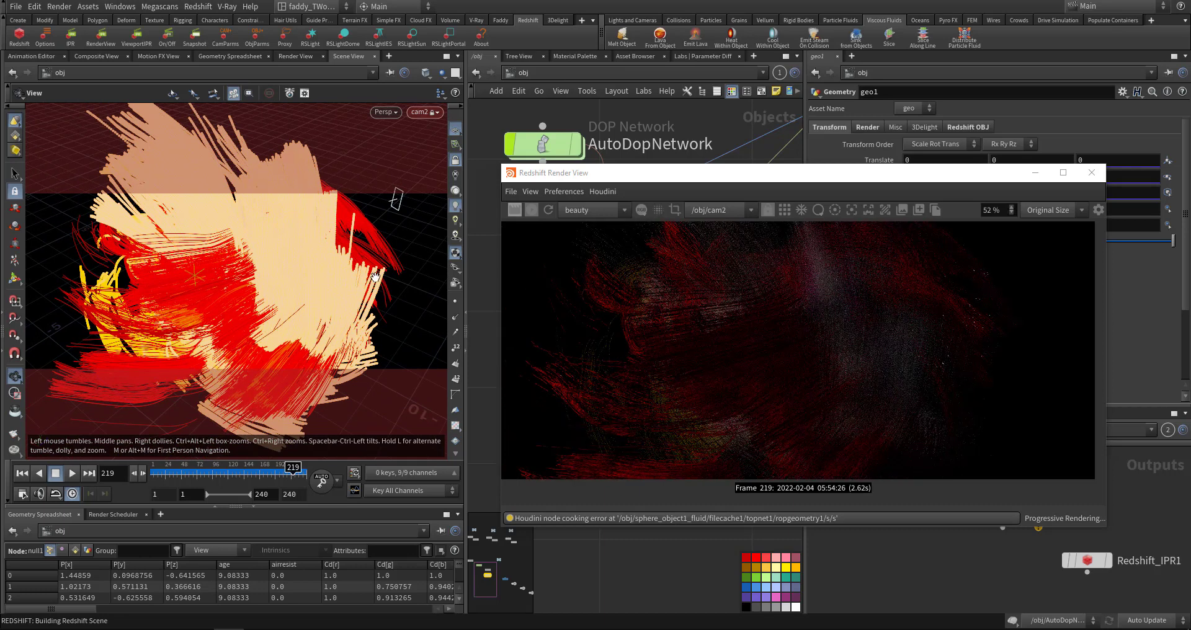
mouse_move(375, 276)
mouse_down()
mouse_move(343, 288)
mouse_move(438, 211)
mouse_move(394, 285)
mouse_up()
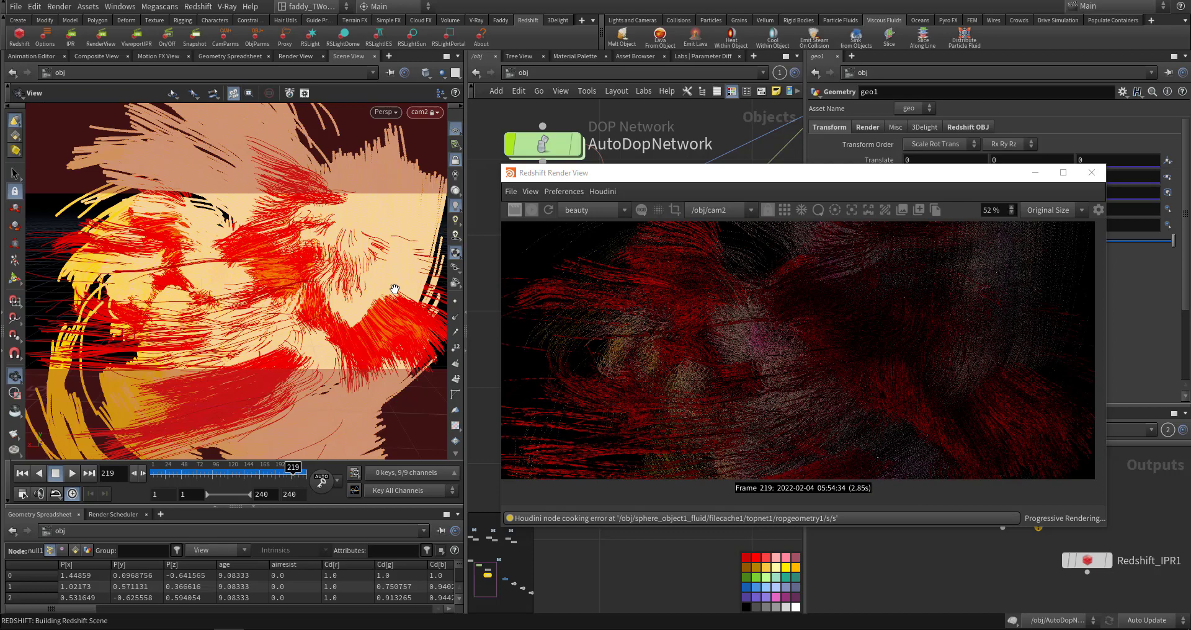
drag(394, 289, 359, 299)
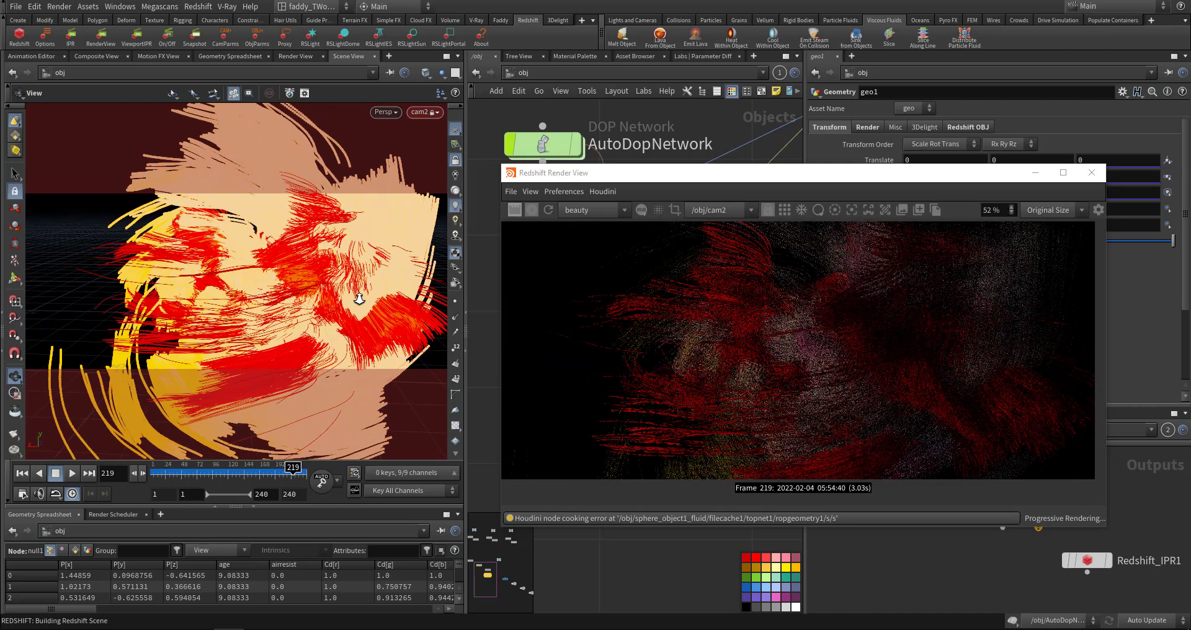